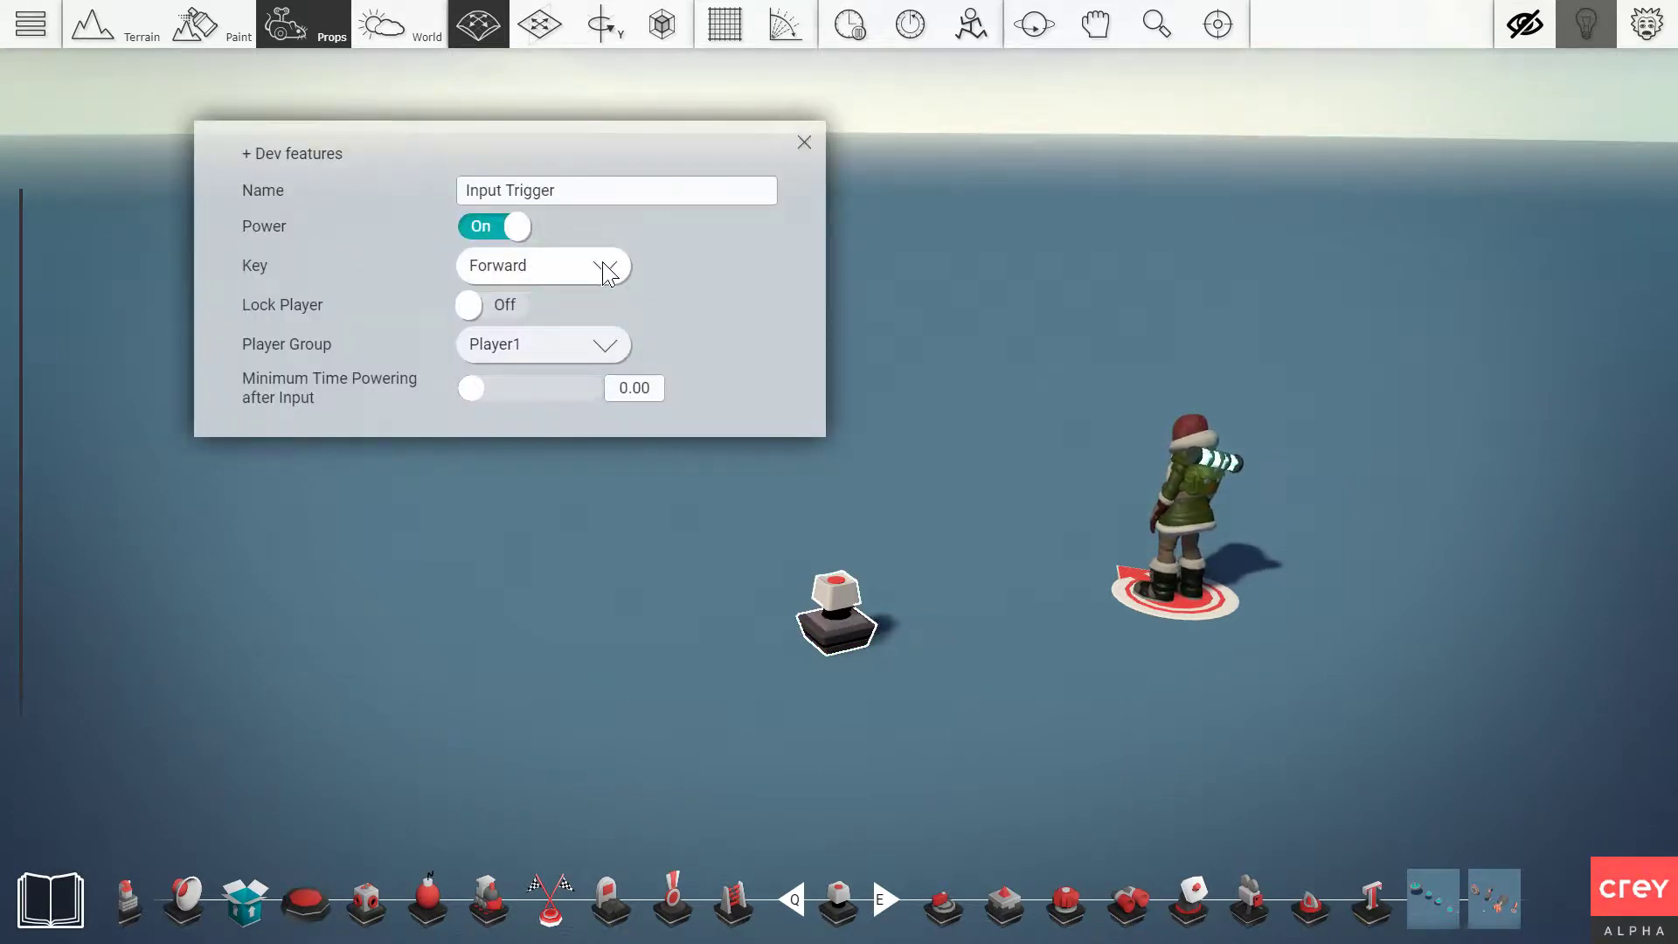
# - Place a Rotator on the ground beyond the Input Trigger and check its properties
pyautogui.click(804, 142)
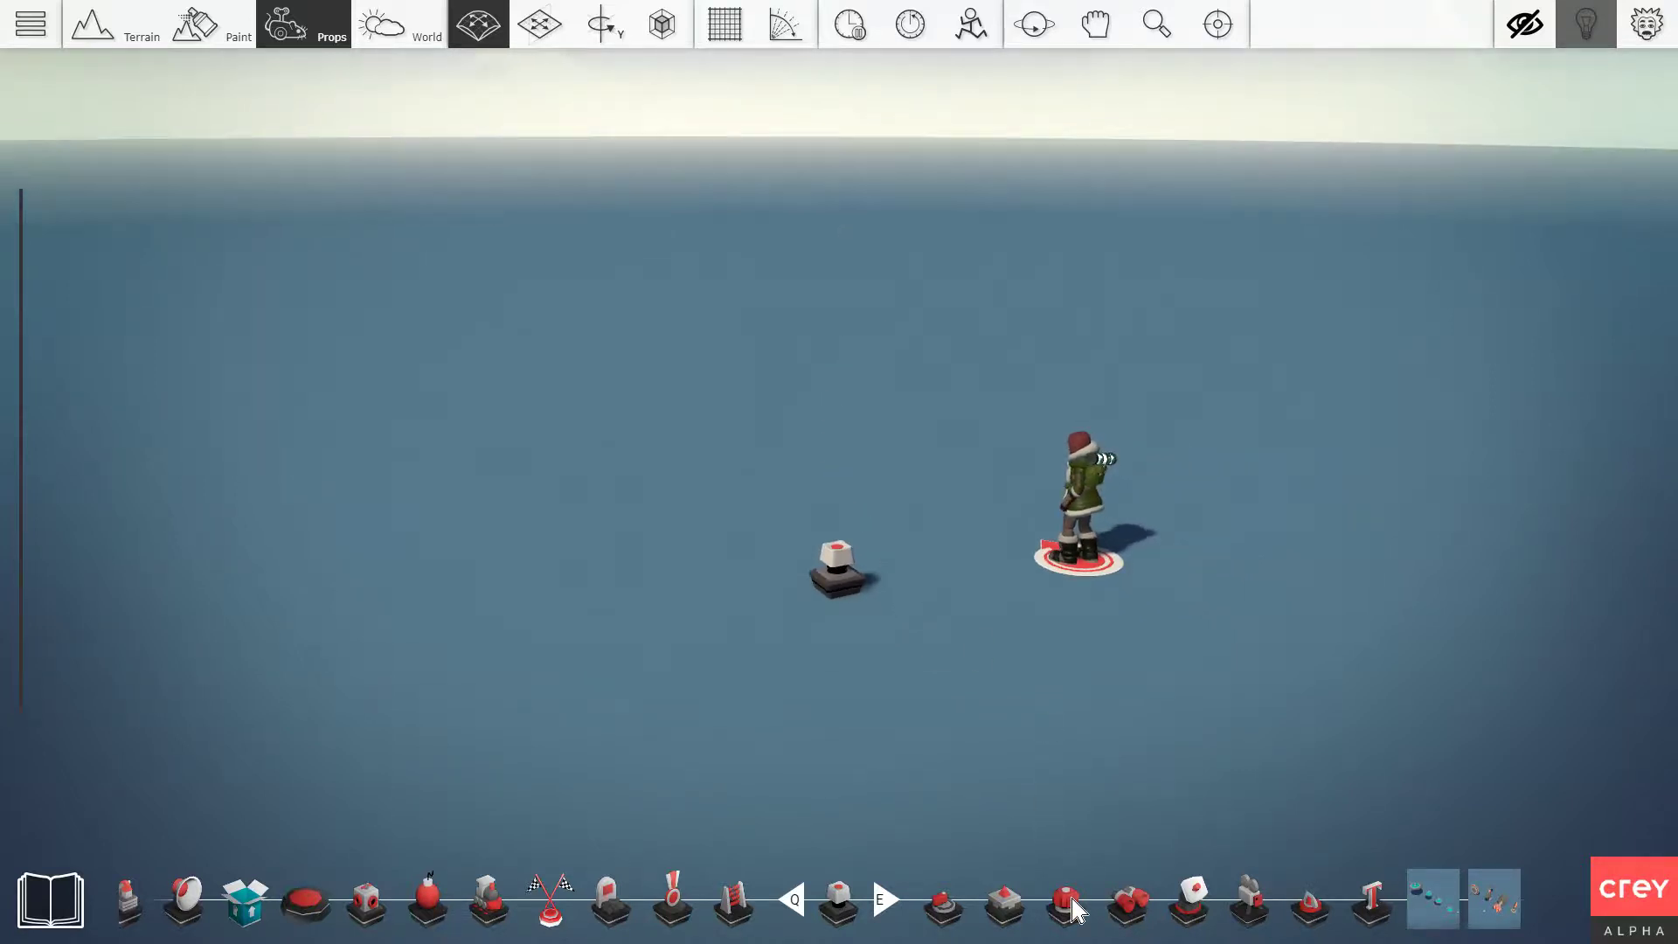
pyautogui.moveTo(1072, 901); pyautogui.dragTo(658, 392)
pyautogui.scroll(-2, 683, 409)
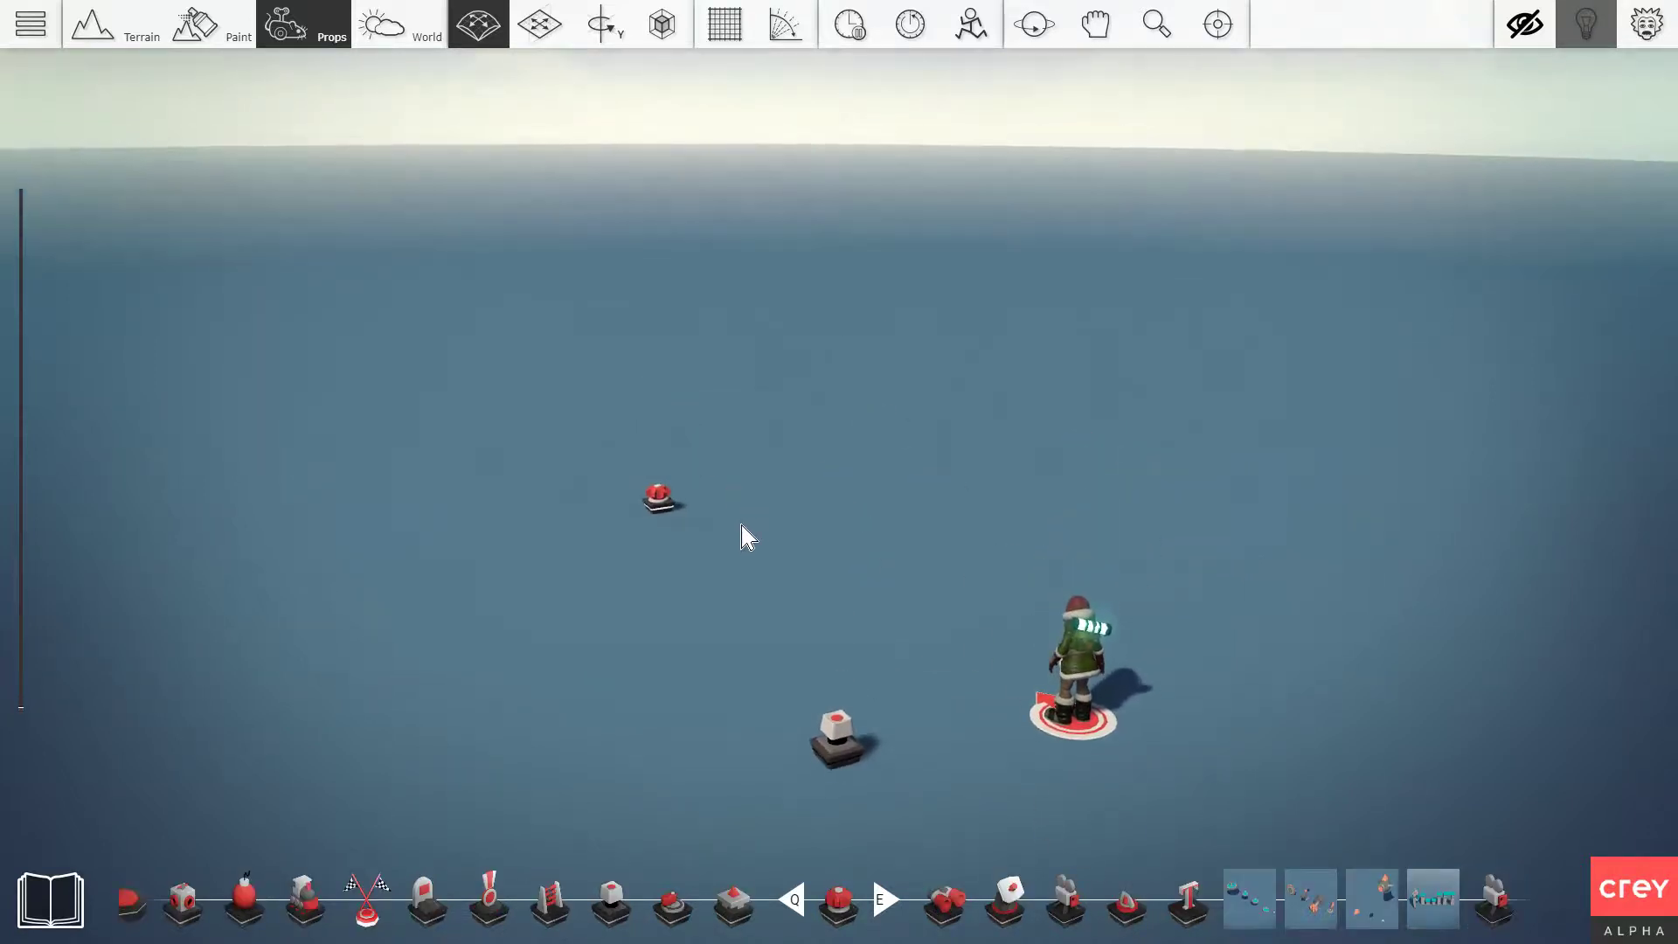
pyautogui.click(650, 502)
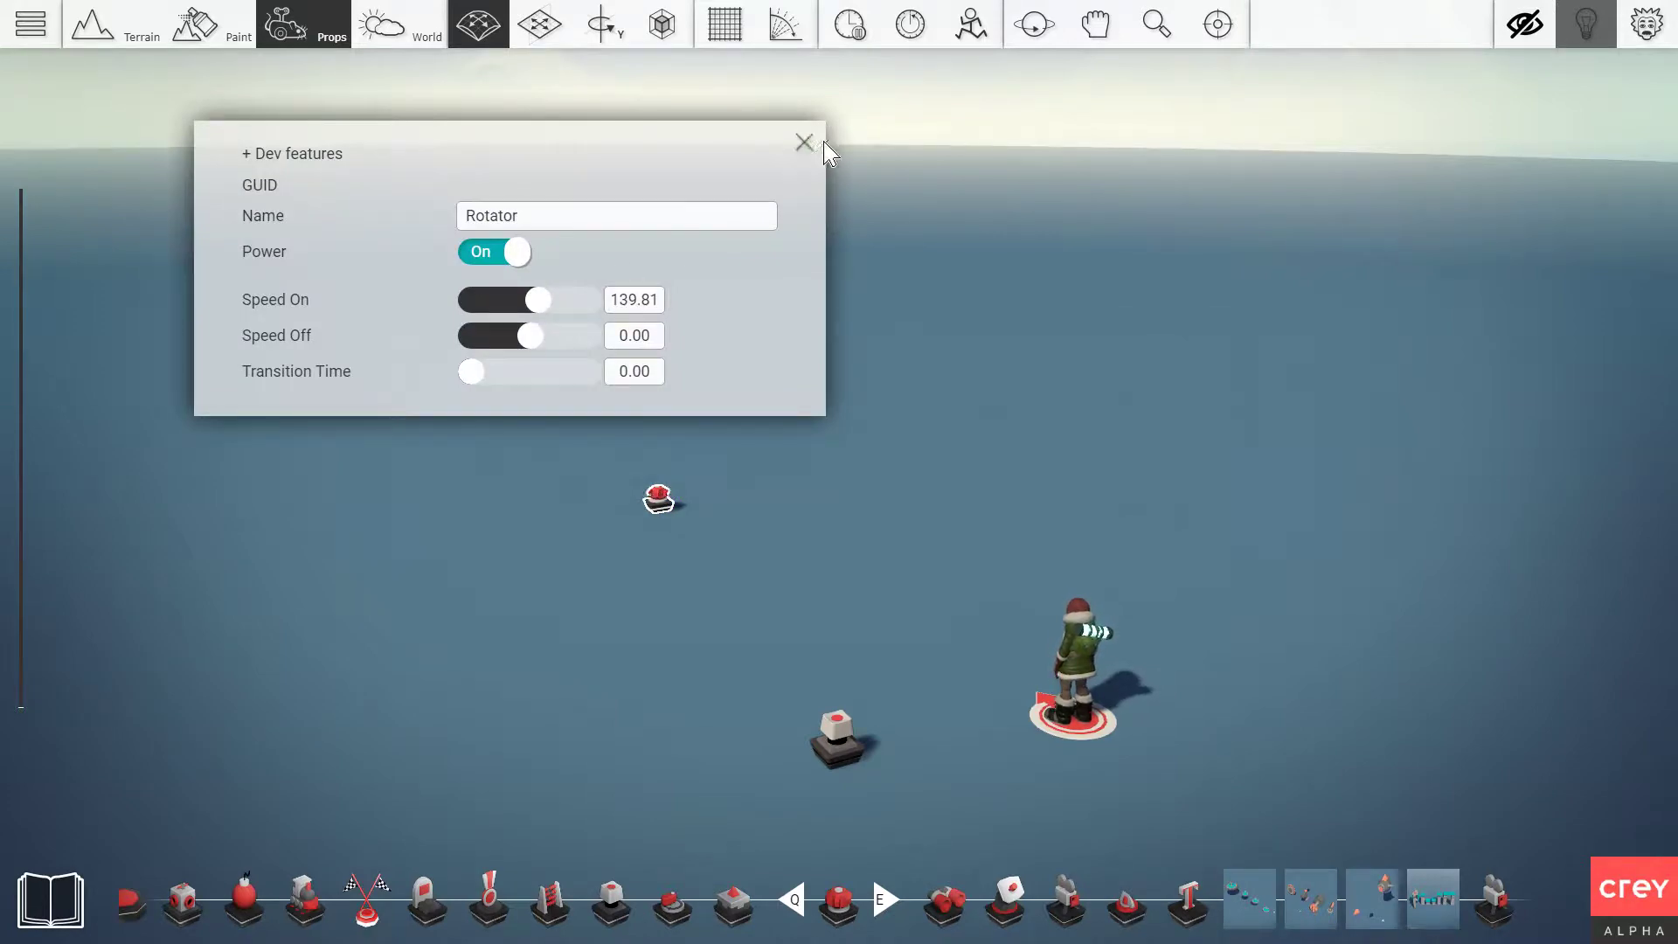
pyautogui.click(806, 142)
# - Add a Cylinder from Crey's Primitives pack and place it by the Rotator
pyautogui.scroll(-1, 876, 182)
pyautogui.press('Tab')
pyautogui.click(342, 234)
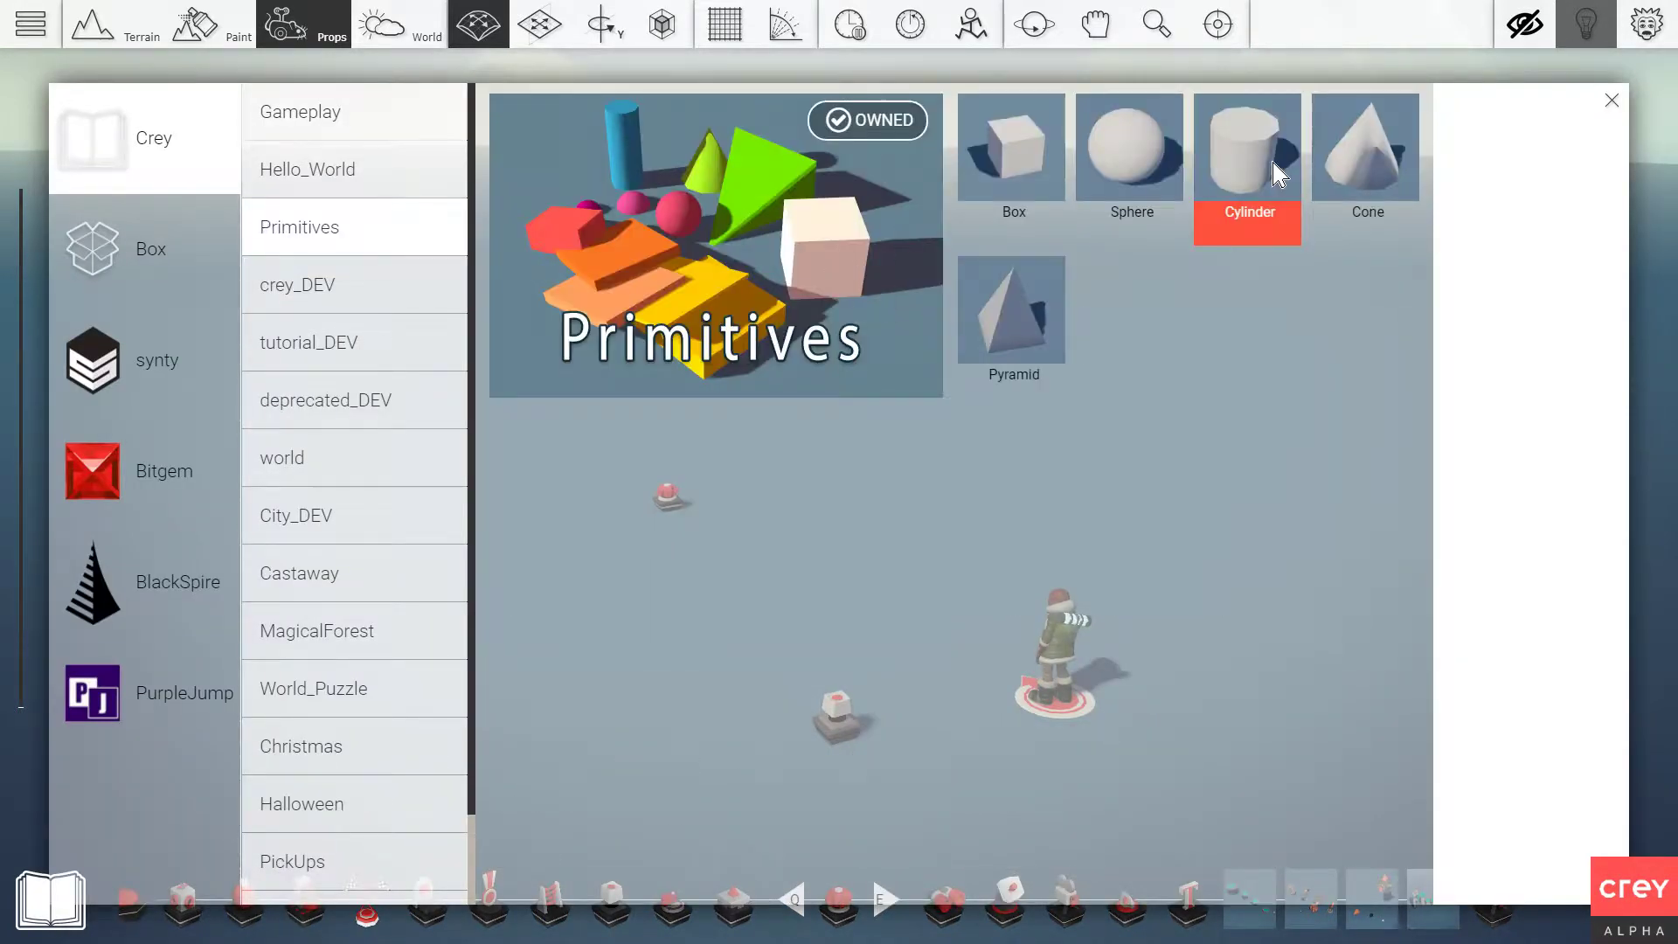
pyautogui.moveTo(1279, 174); pyautogui.dragTo(670, 496)
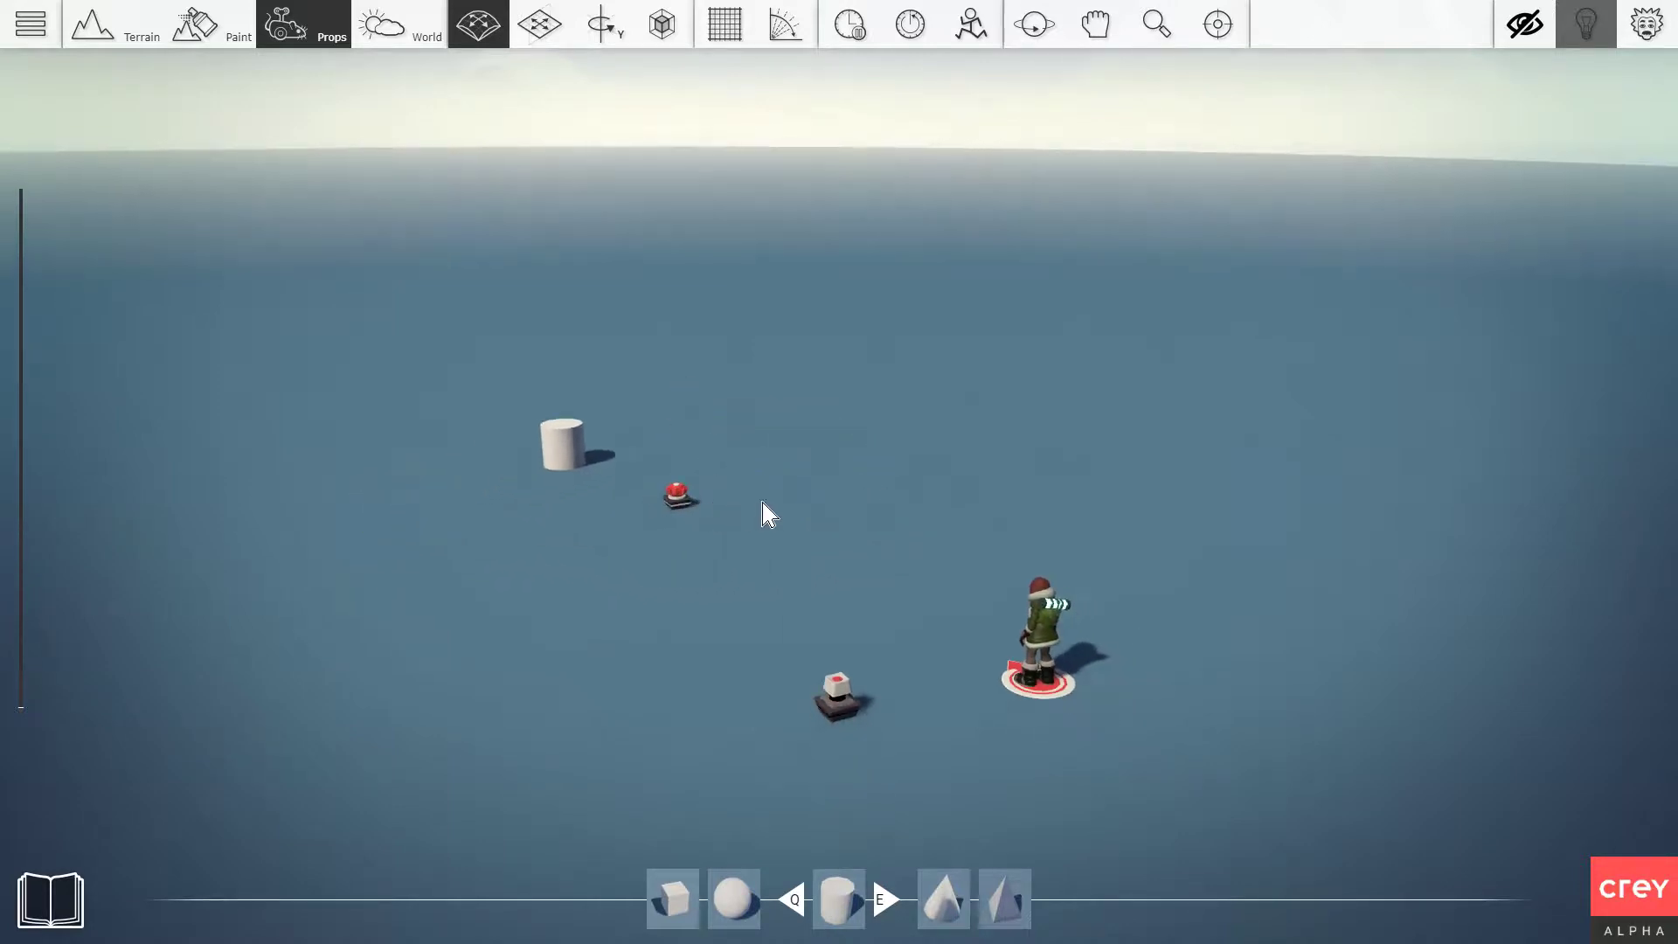
# - Paint the ground around the Rotator, the Input Trigger and the character with the flowery grass material
pyautogui.press('w')
pyautogui.press('2')
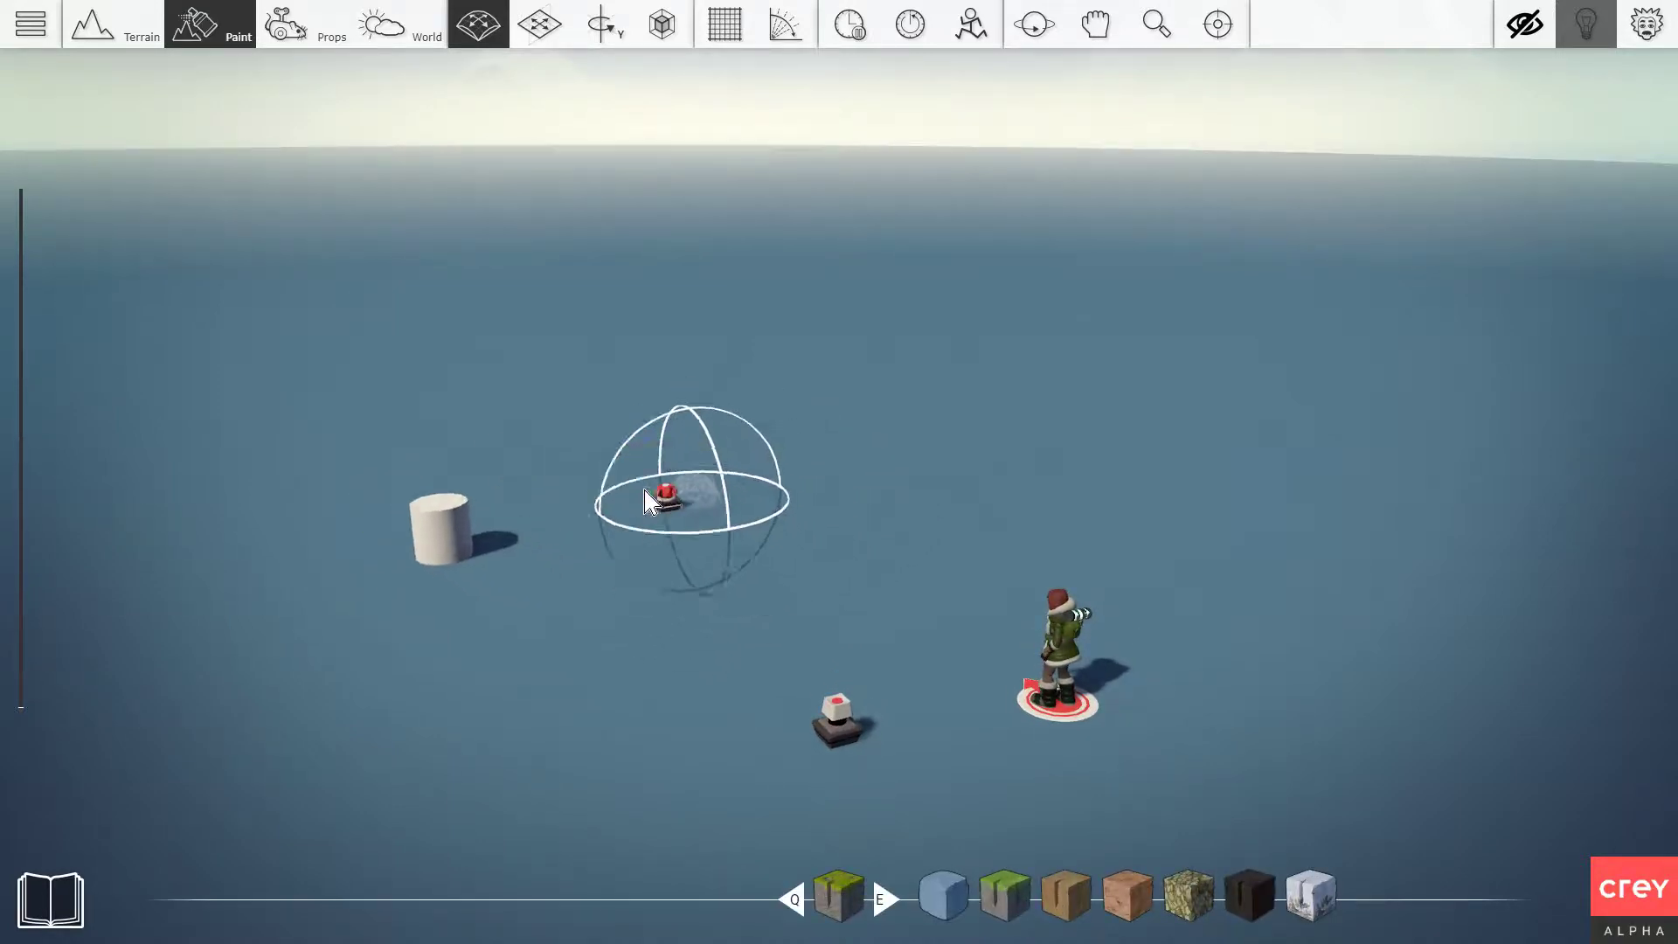
pyautogui.moveTo(647, 503)
pyautogui.mouseDown()
pyautogui.moveTo(562, 468)
pyautogui.moveTo(993, 674)
pyautogui.moveTo(612, 673)
pyautogui.moveTo(1168, 547)
pyautogui.mouseUp()
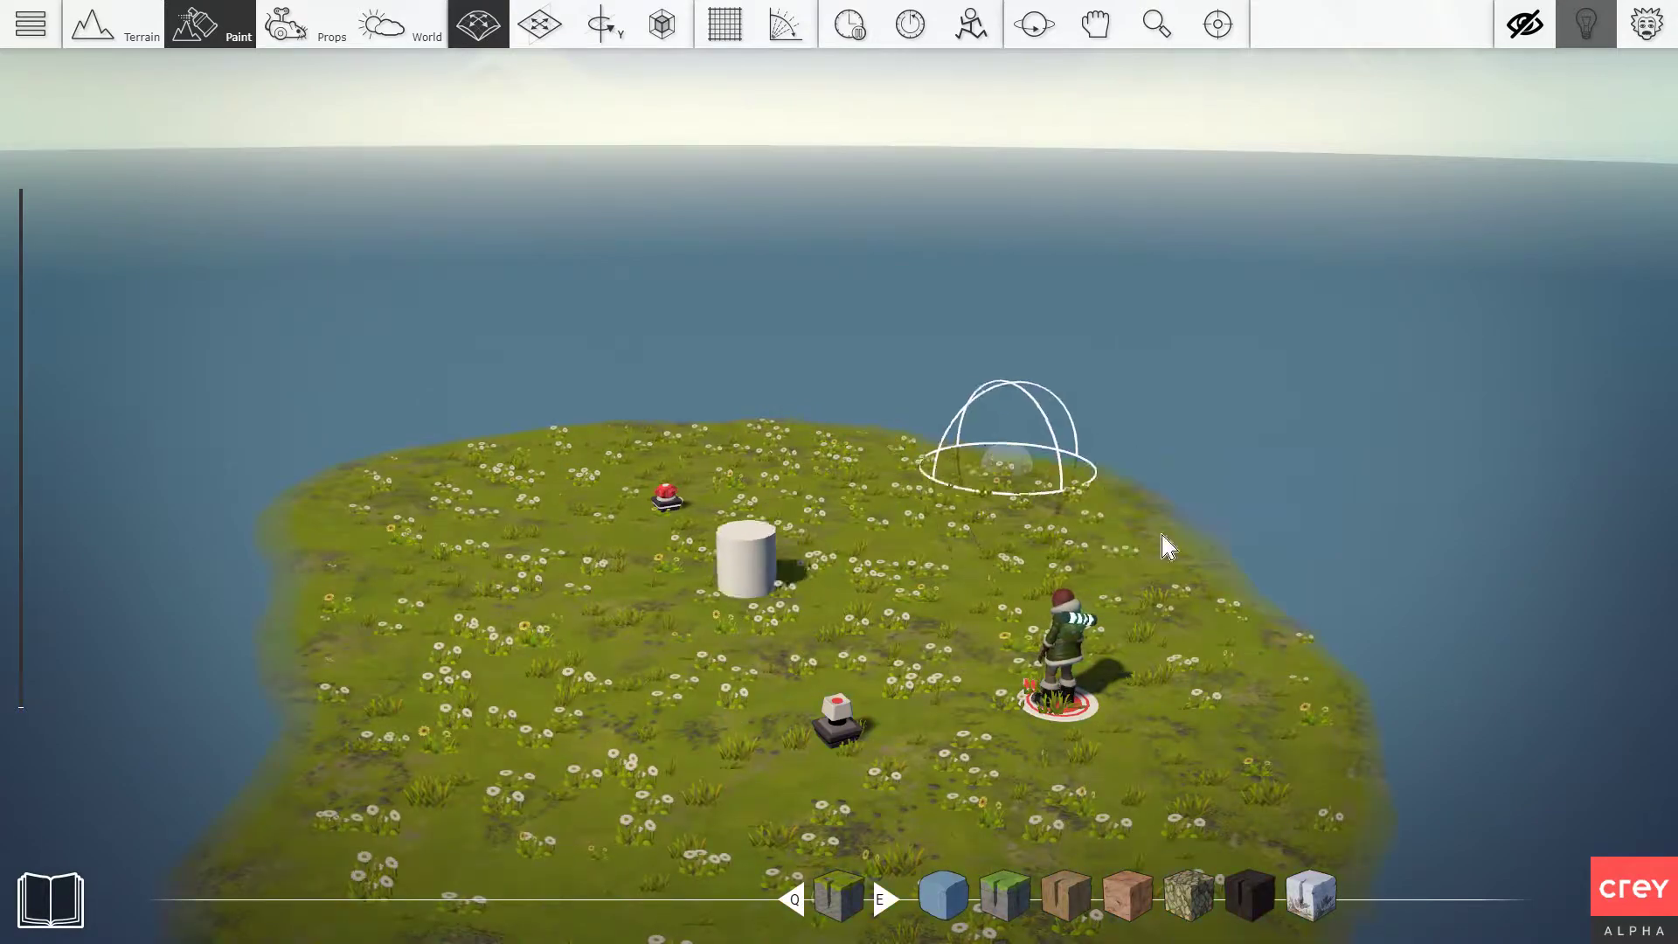
# - Wire the Input Trigger to the Rotator
pyautogui.press('3')
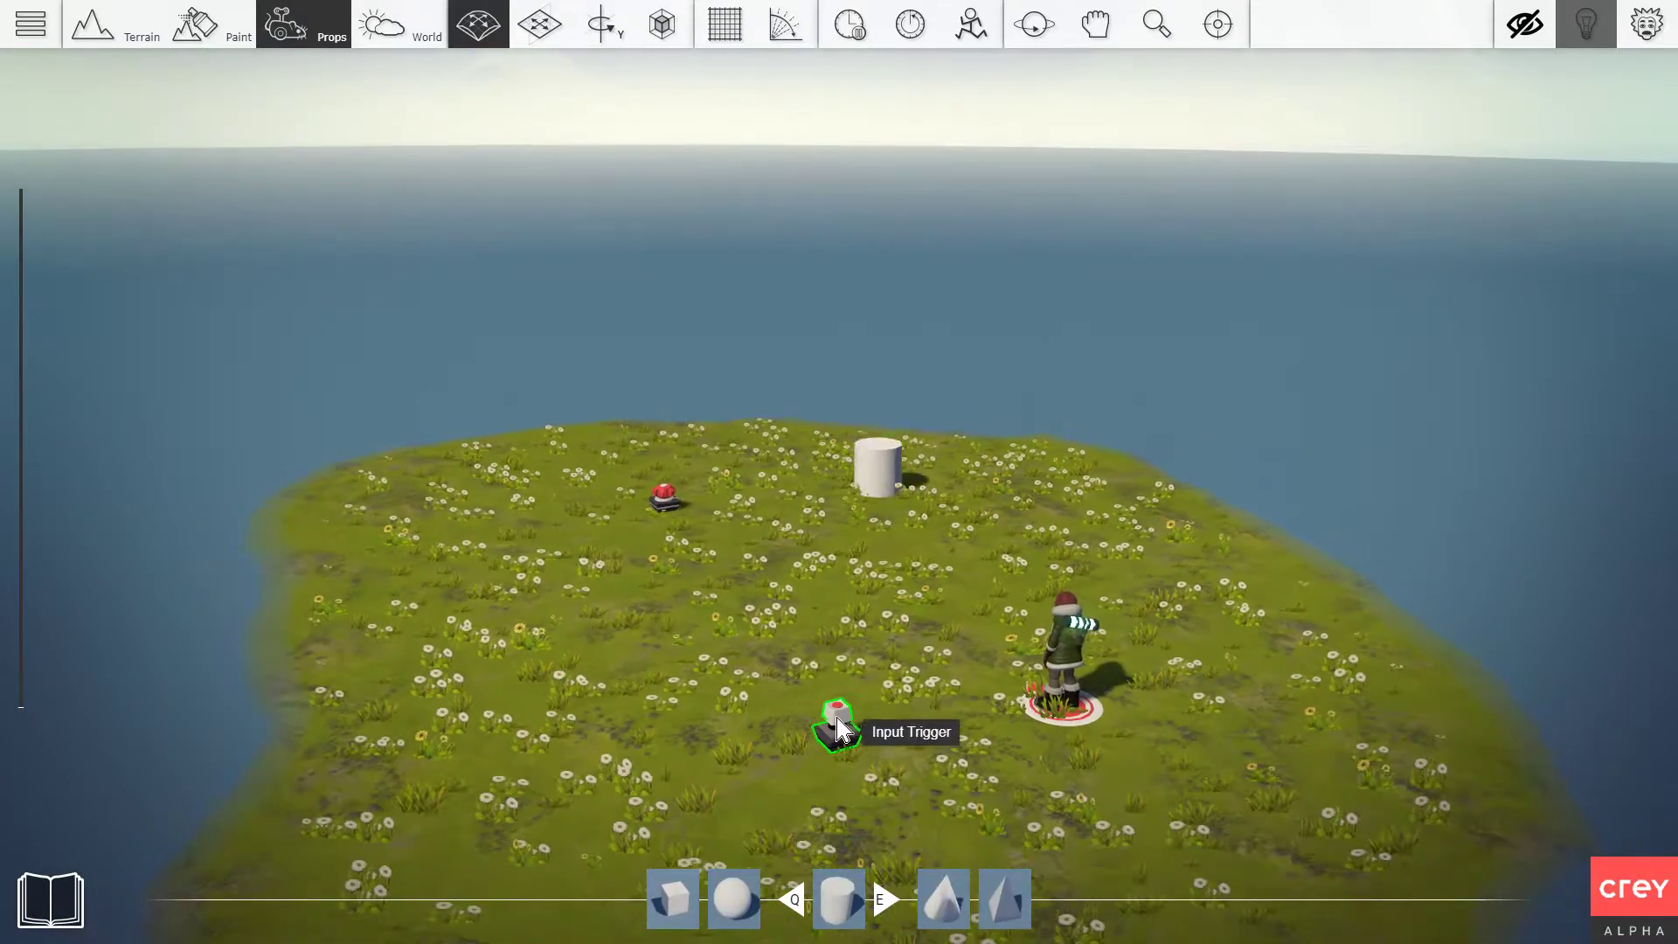
pyautogui.moveTo(836, 727); pyautogui.dragTo(666, 494)
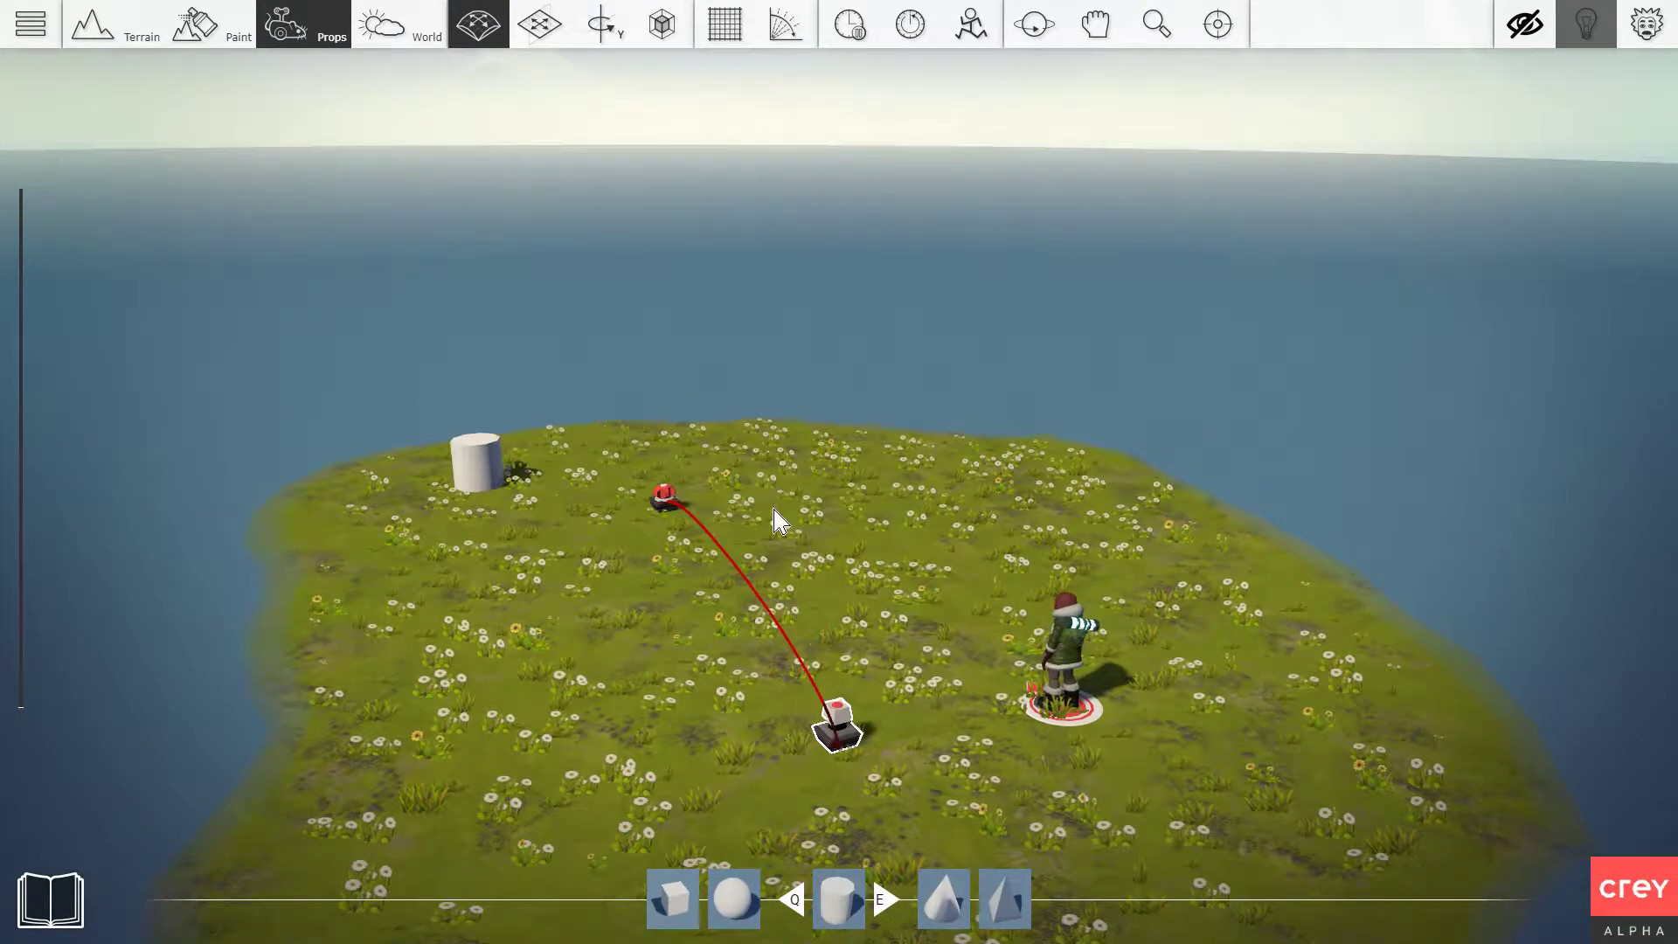
# - Playtest the level by running the character forward to check the cylinder's rotation, and return to editing
pyautogui.press('Tab')
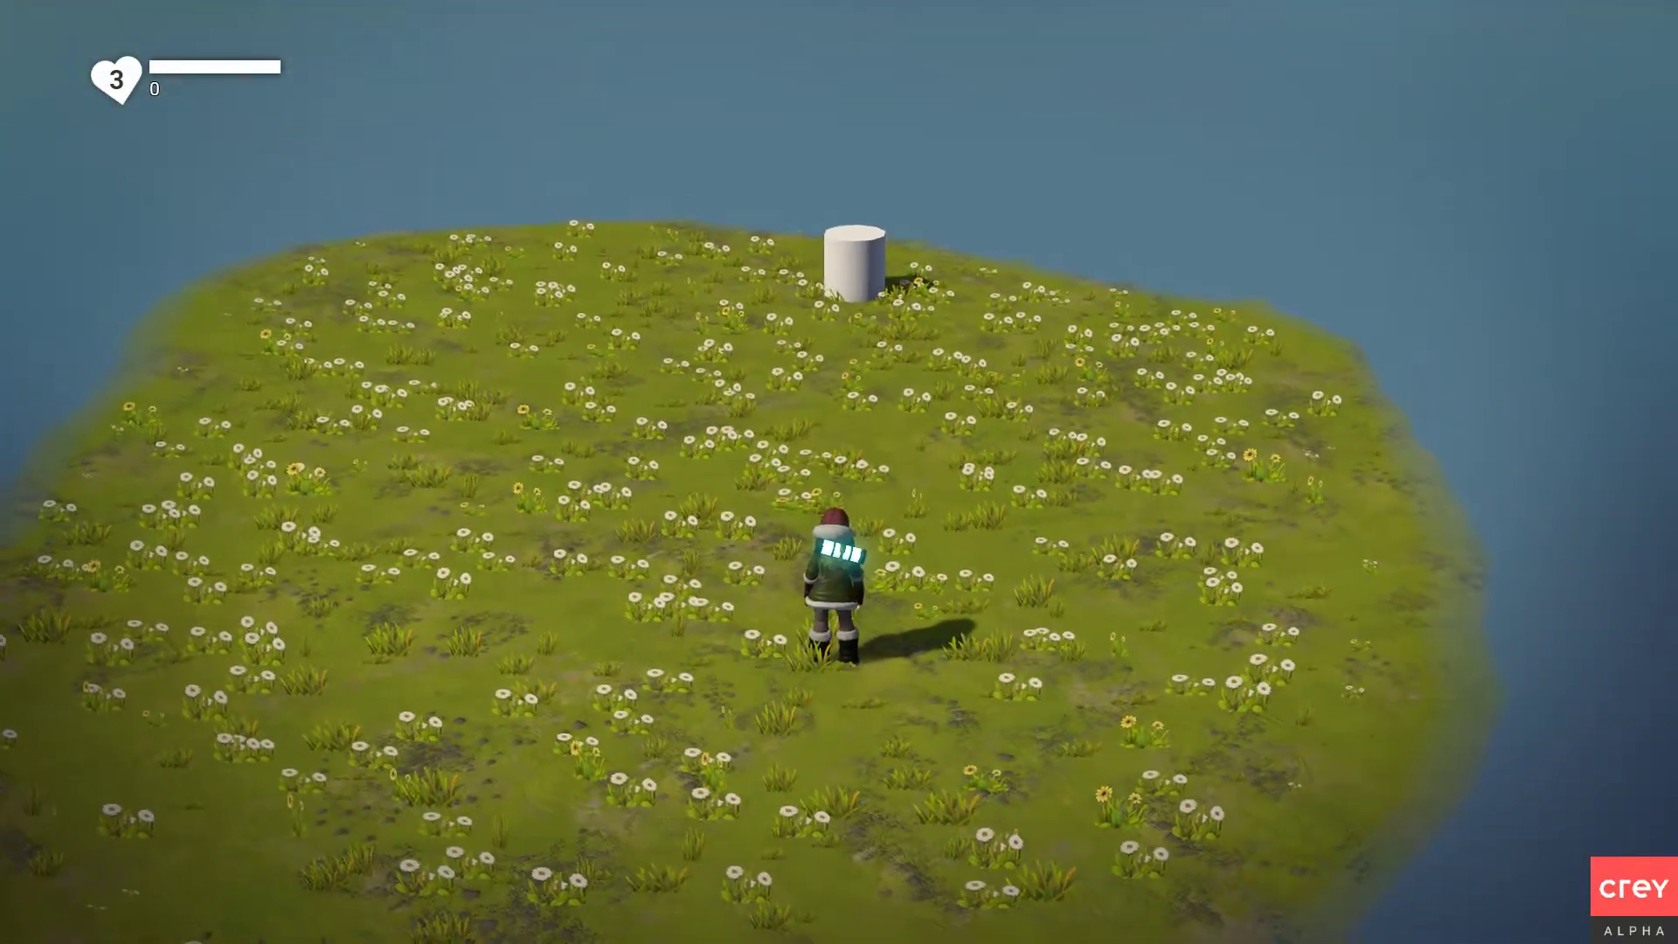
pyautogui.press('w')
pyautogui.press('w')
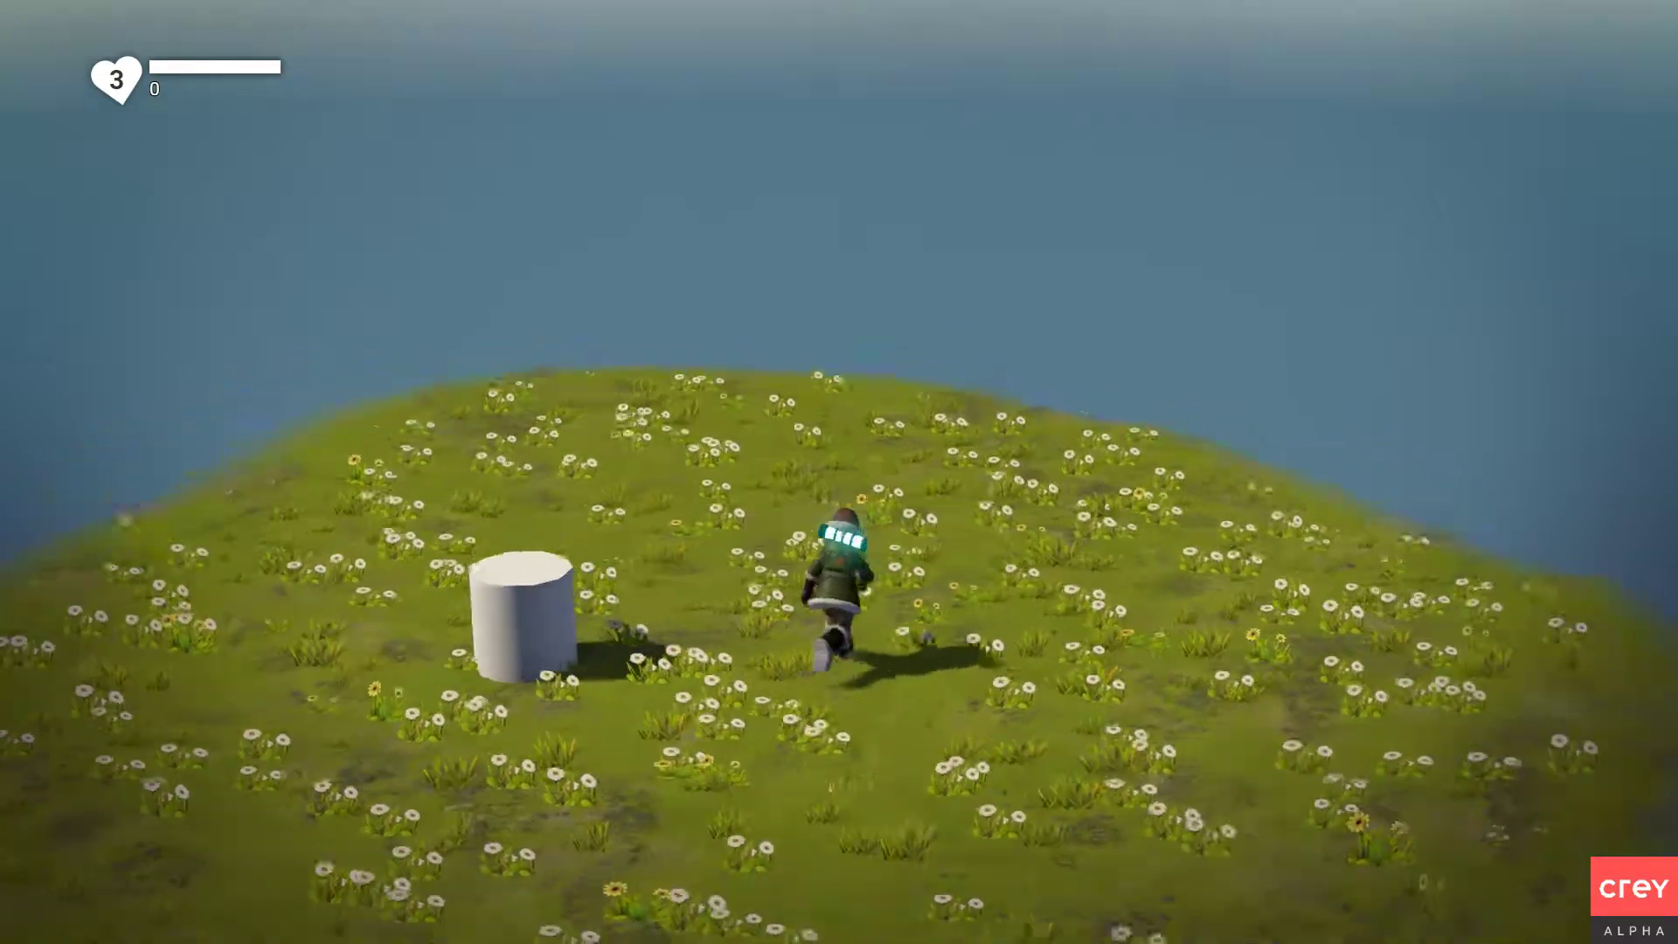
pyautogui.press('w')
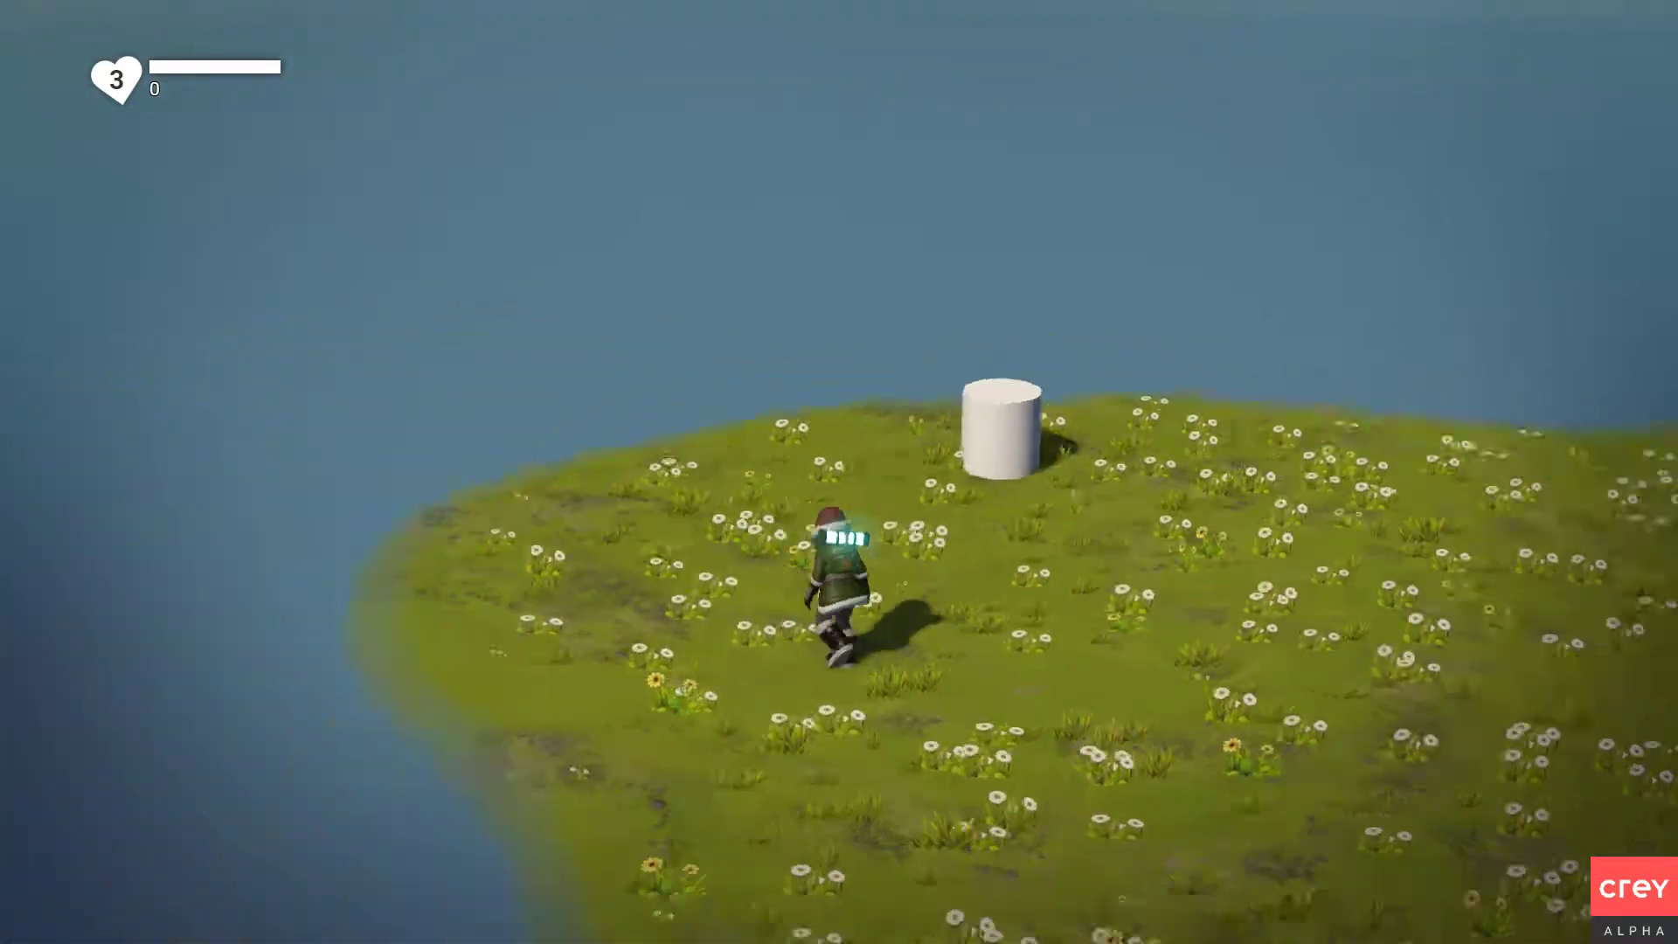
pyautogui.press('w')
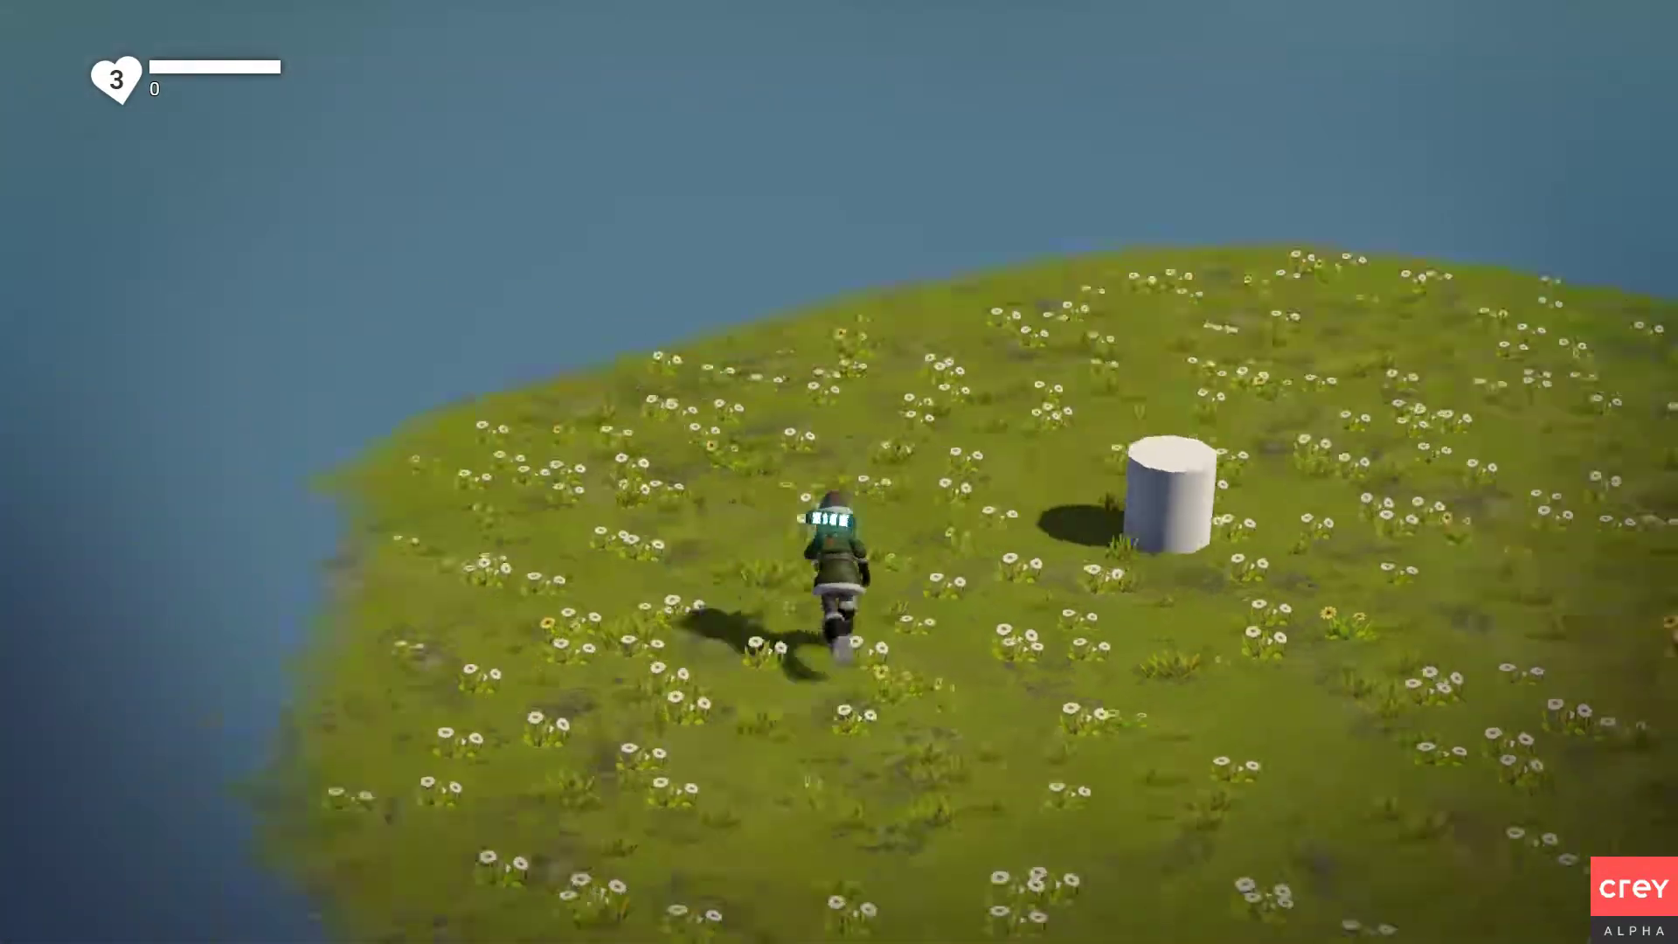
pyautogui.press('w')
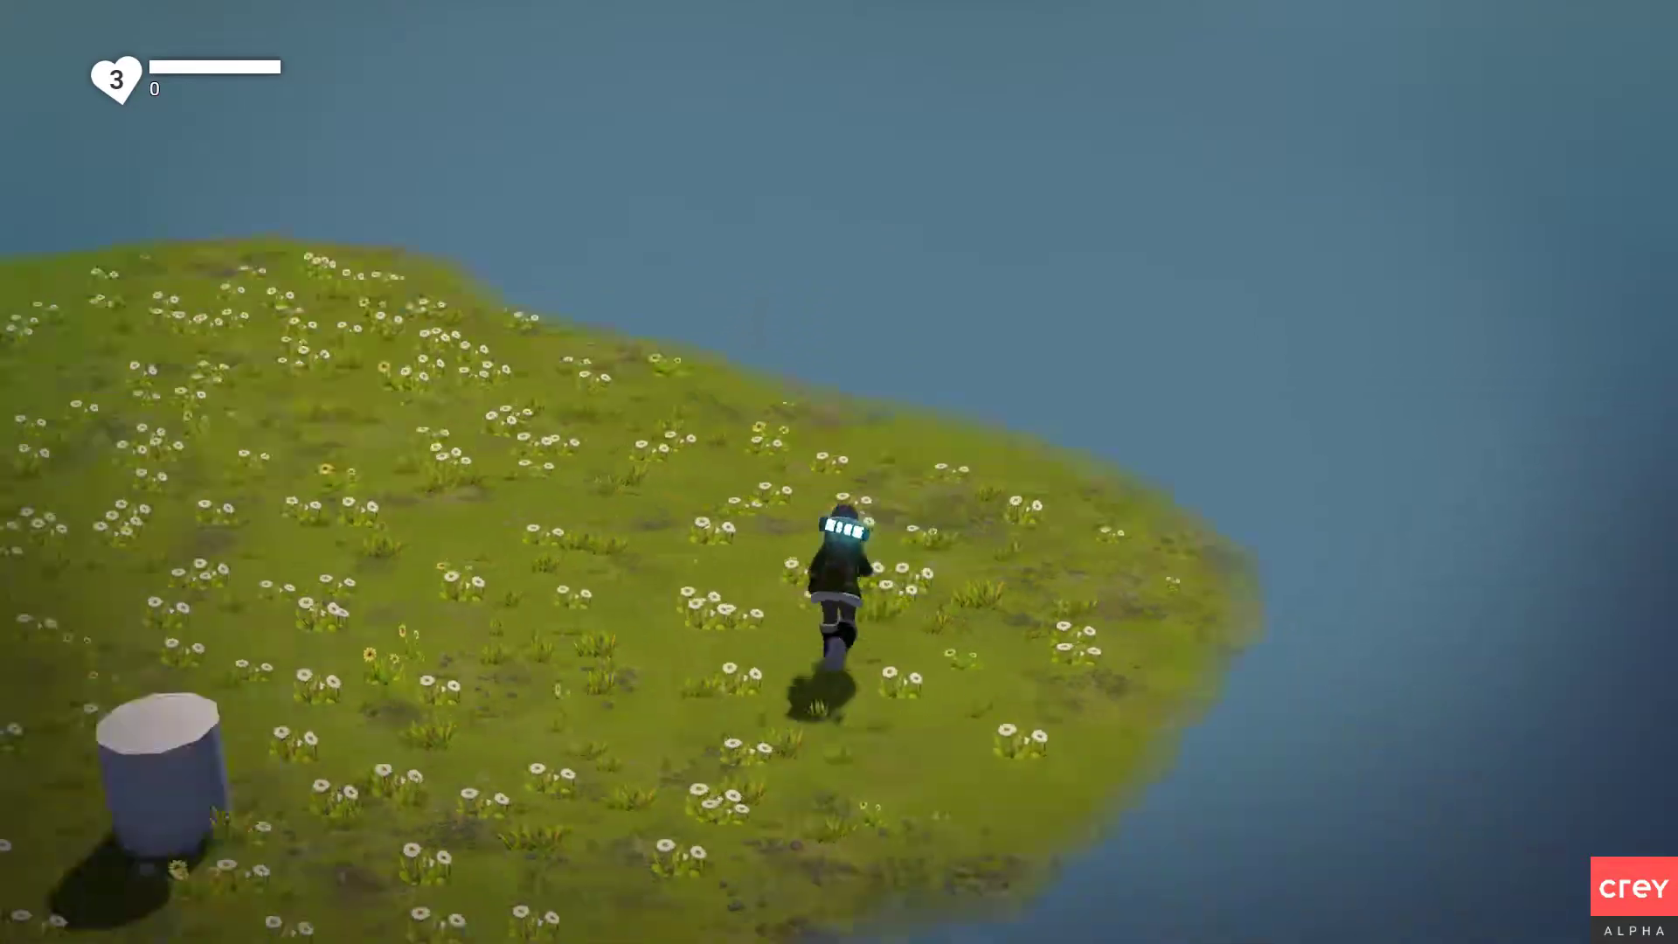
pyautogui.press('Tab')
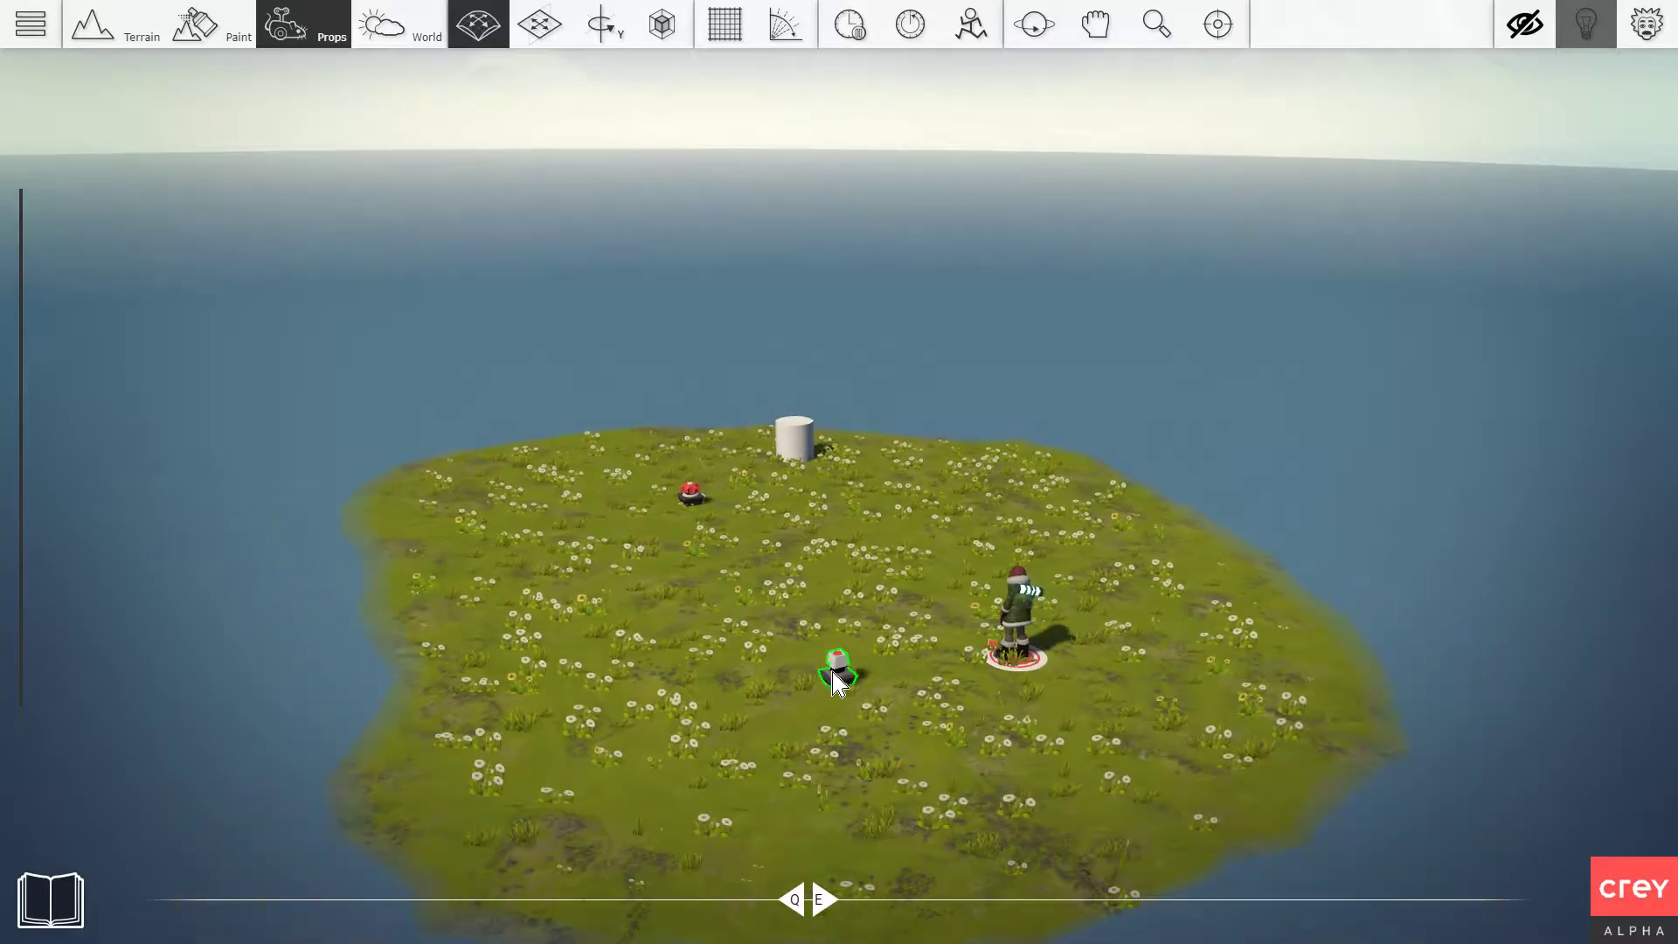
# - Turn on Lock Player in the Input Trigger's properties
pyautogui.moveTo(832, 673); pyautogui.dragTo(836, 668, button='right')
pyautogui.press('w')
pyautogui.press('a')
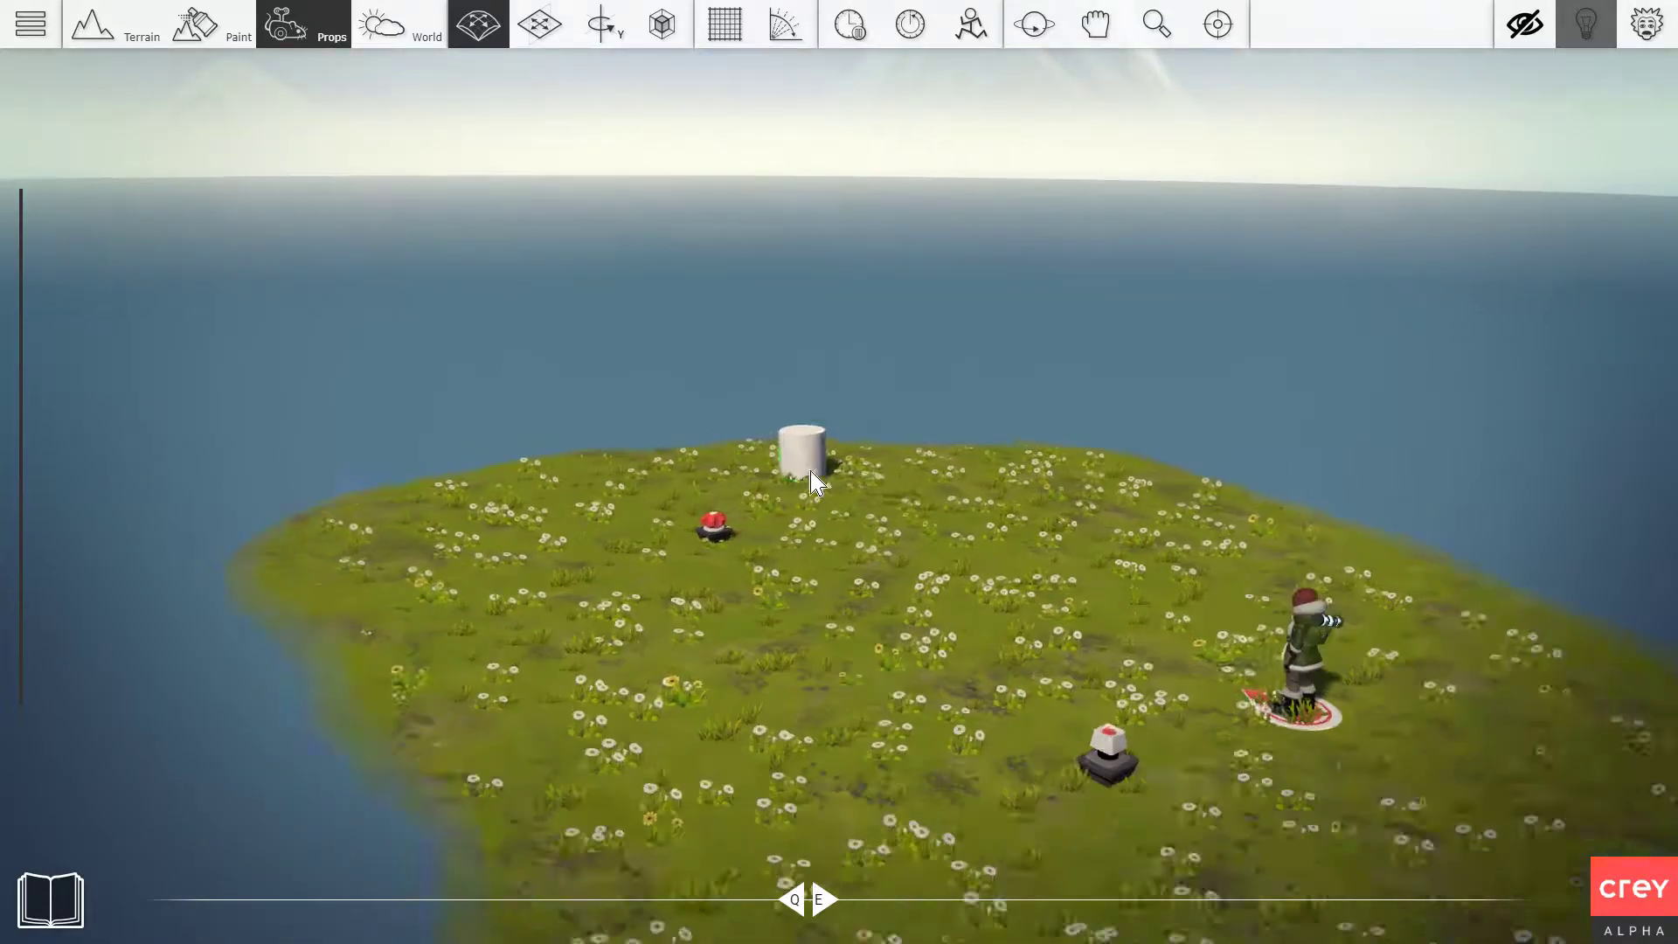
pyautogui.press('d')
pyautogui.press('s')
pyautogui.press('s')
pyautogui.press('d')
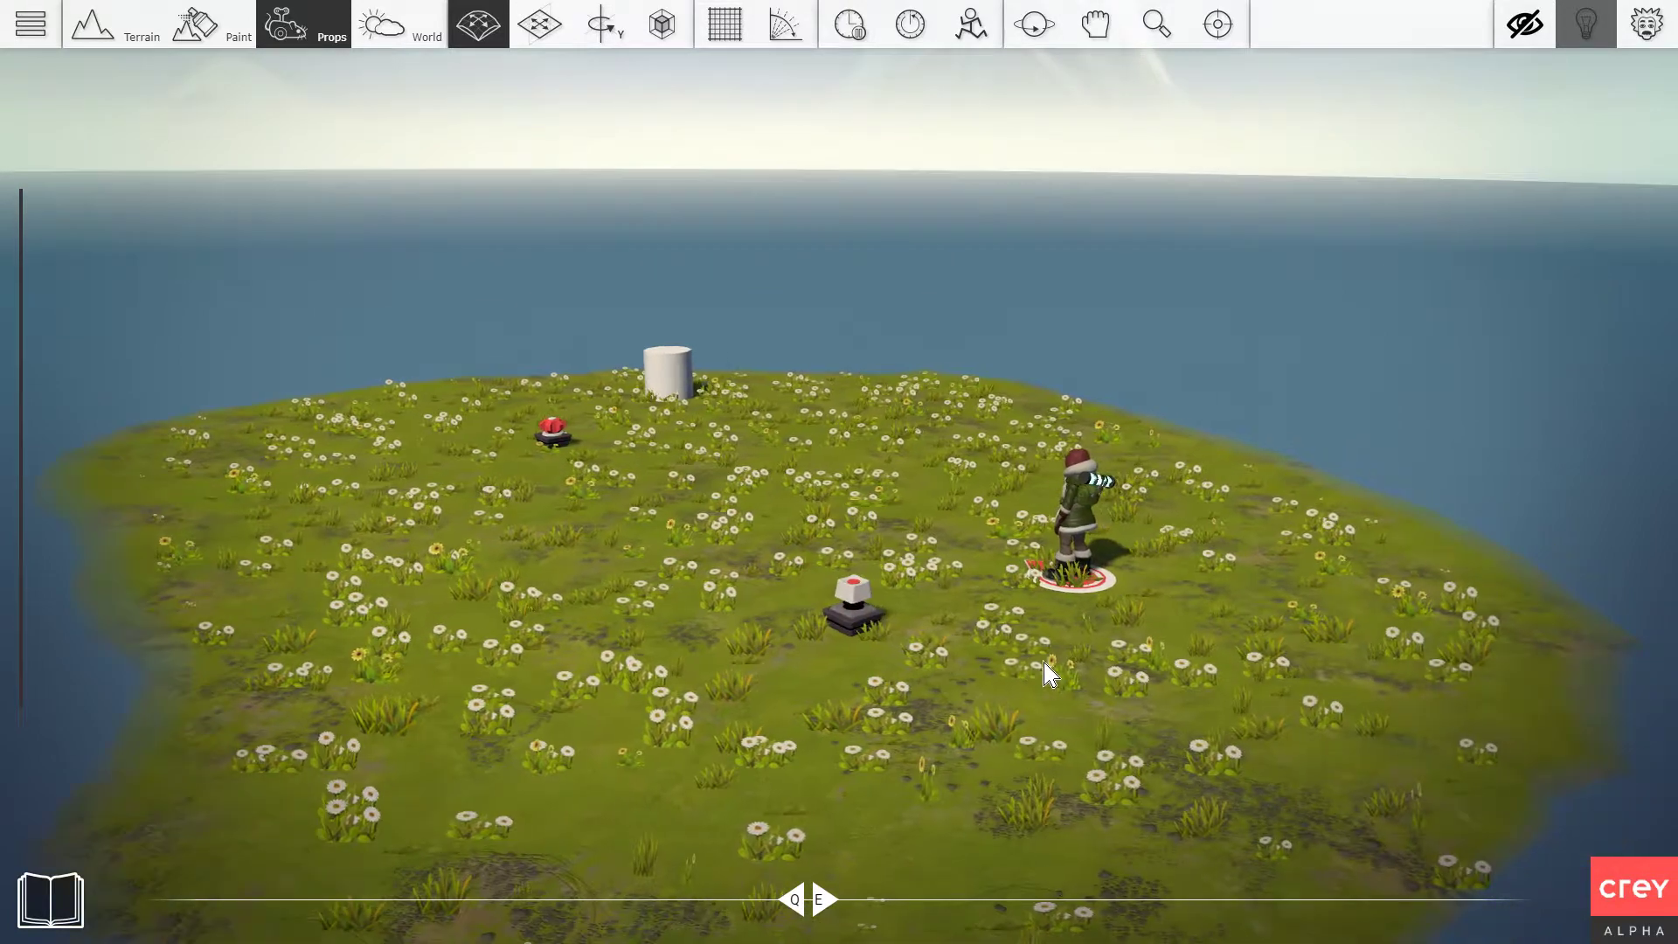
pyautogui.press('w')
pyautogui.click(864, 662)
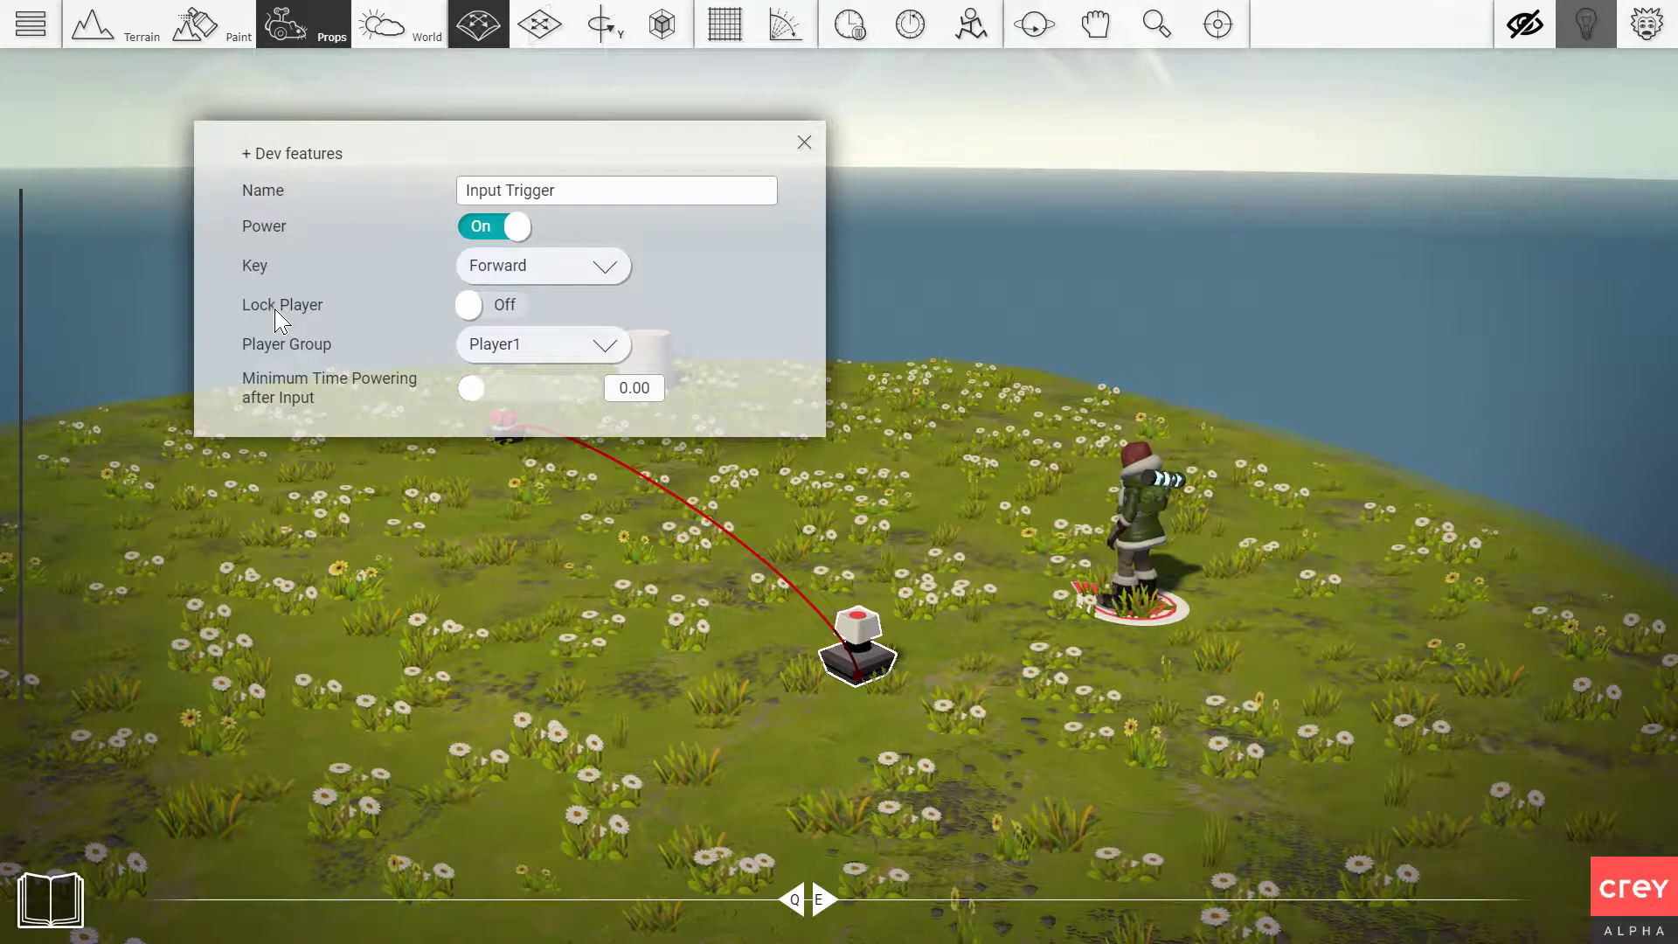
pyautogui.click(476, 306)
pyautogui.click(804, 142)
# - Playtest the level with the player locked and return to editing
pyautogui.press('Tab')
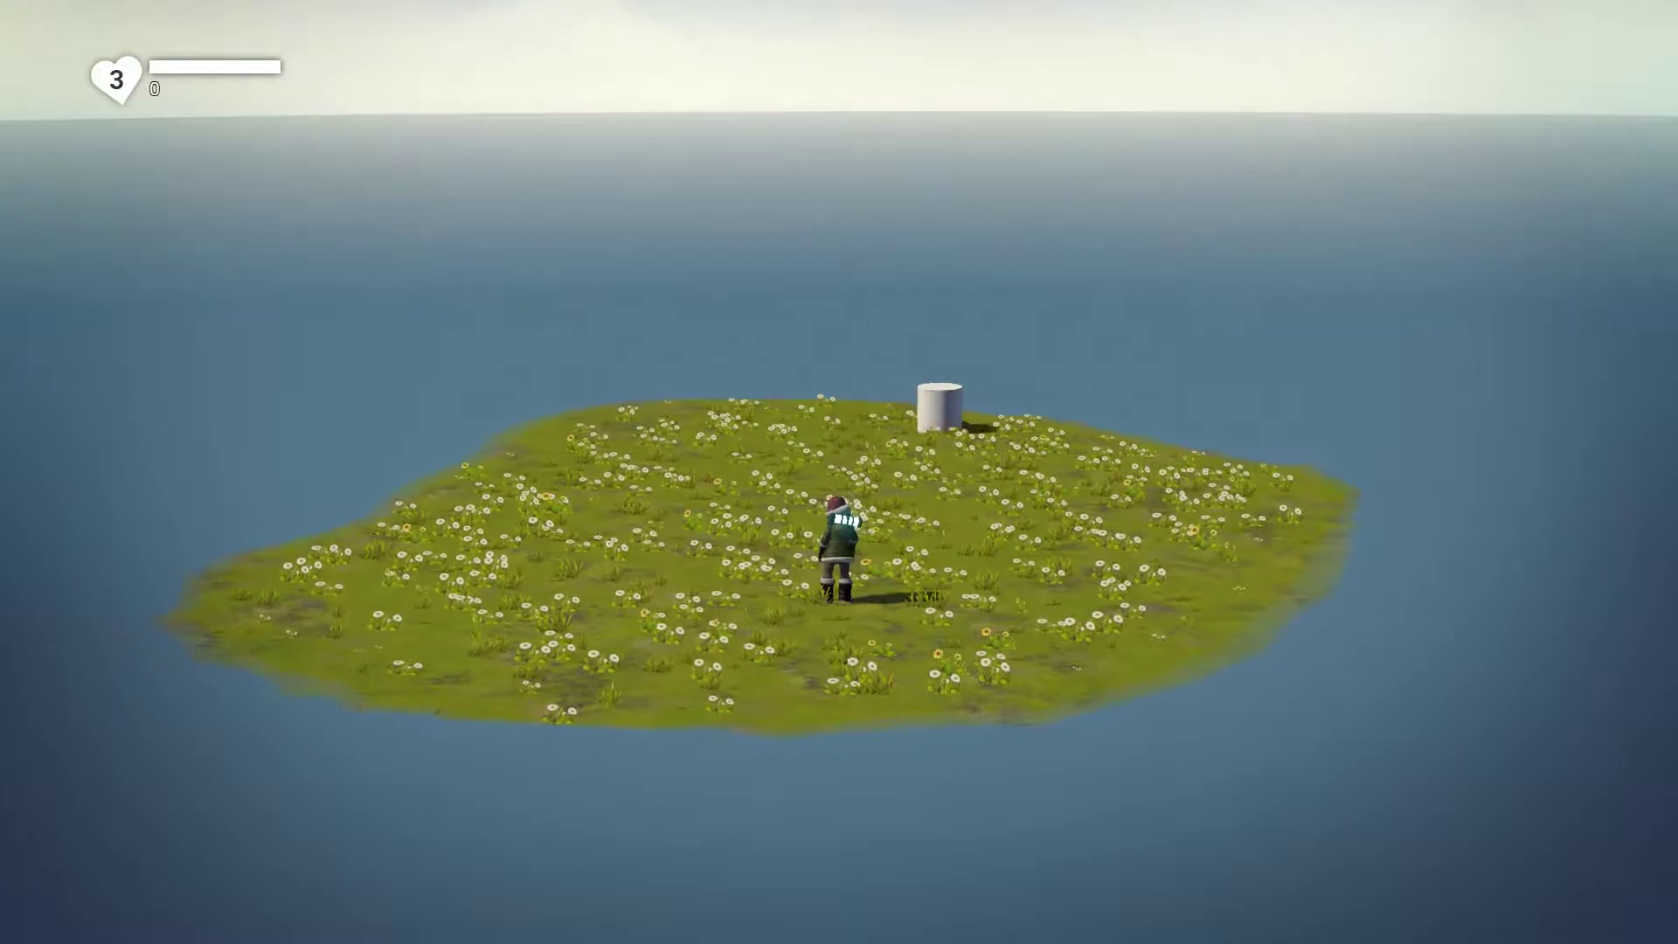
pyautogui.press('Escape')
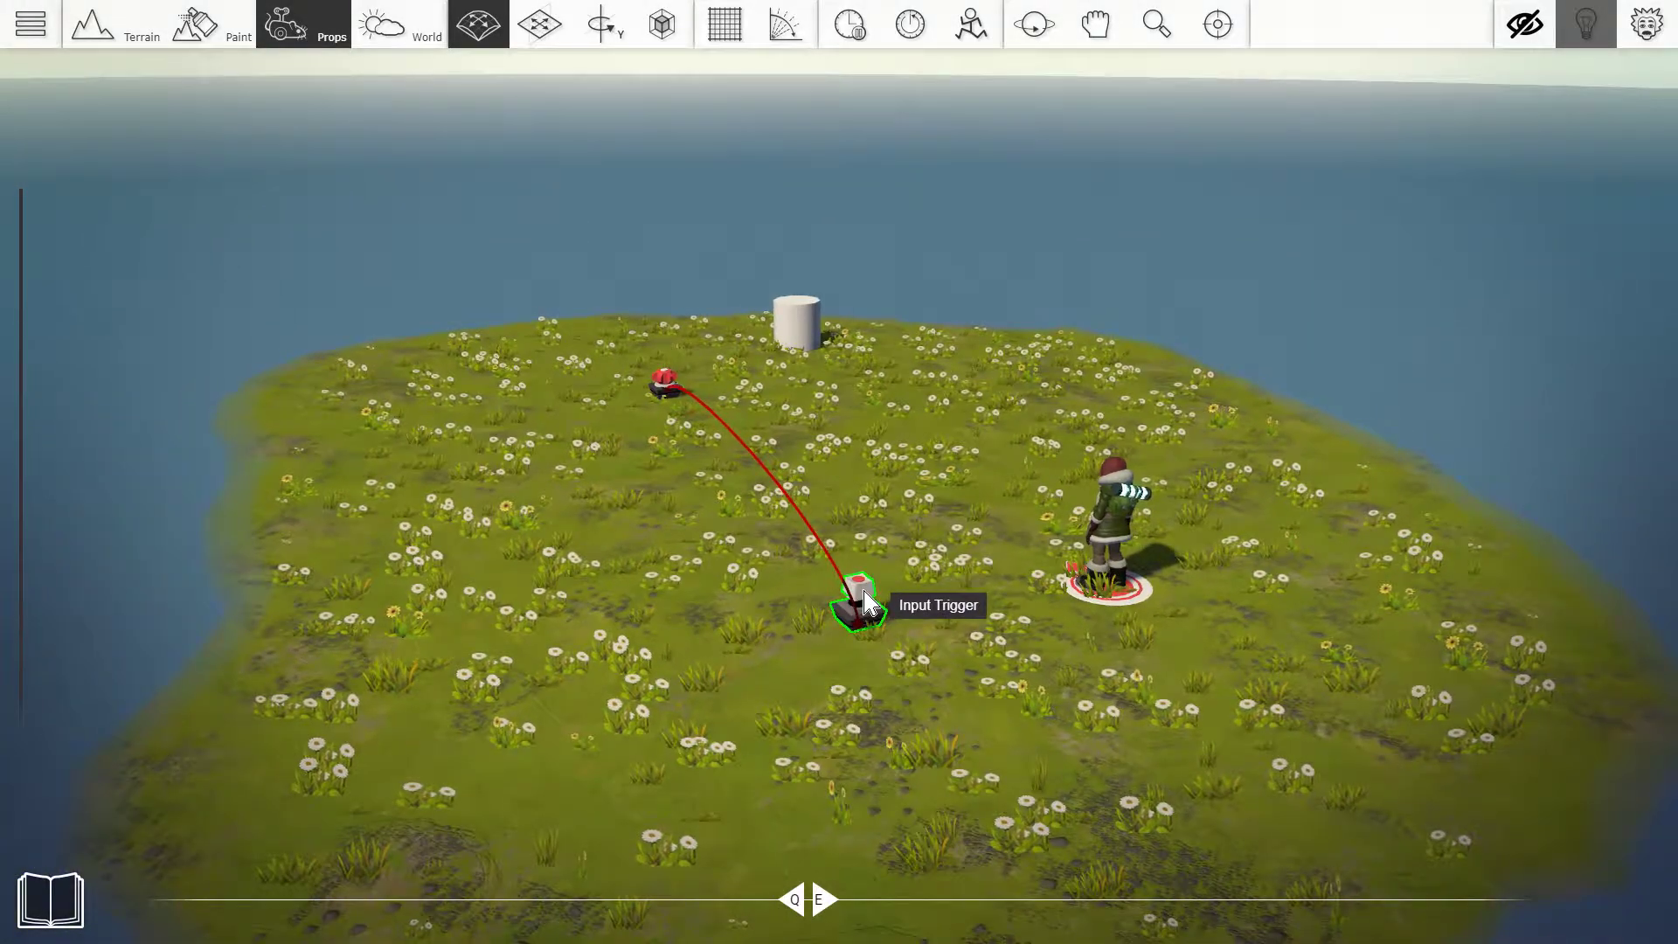
# - Add three more Input Triggers around the wired one and set the nearest one's Key to Backward
pyautogui.moveTo(907, 647); pyautogui.dragTo(822, 669, button='right')
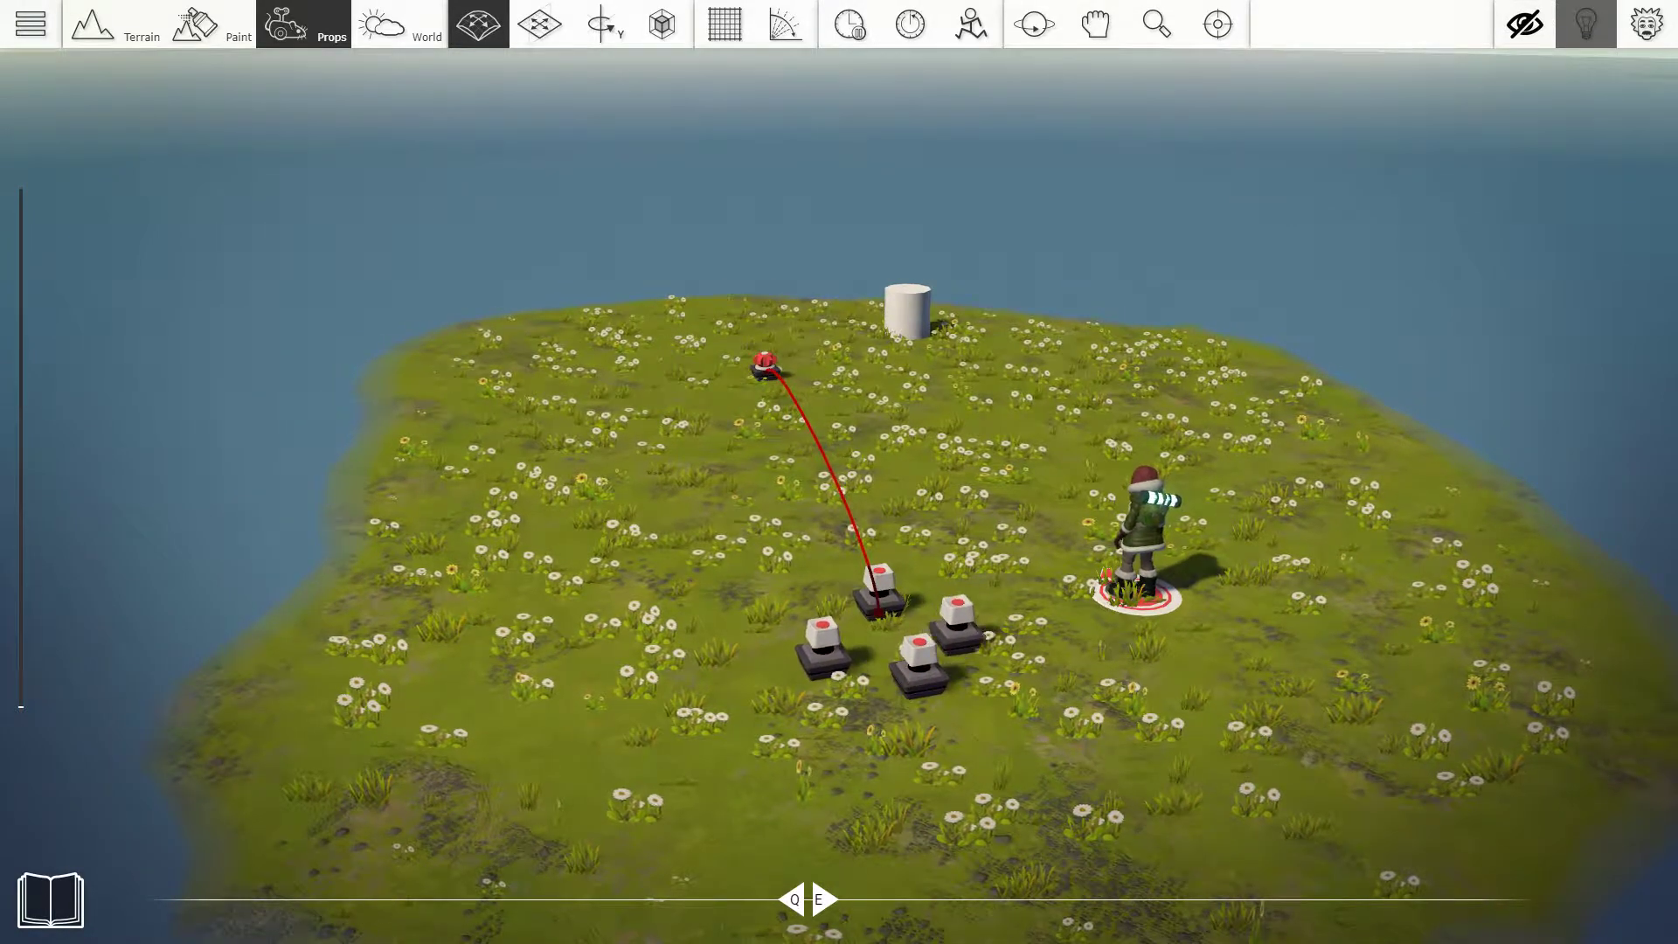
pyautogui.click(920, 691)
pyautogui.click(559, 268)
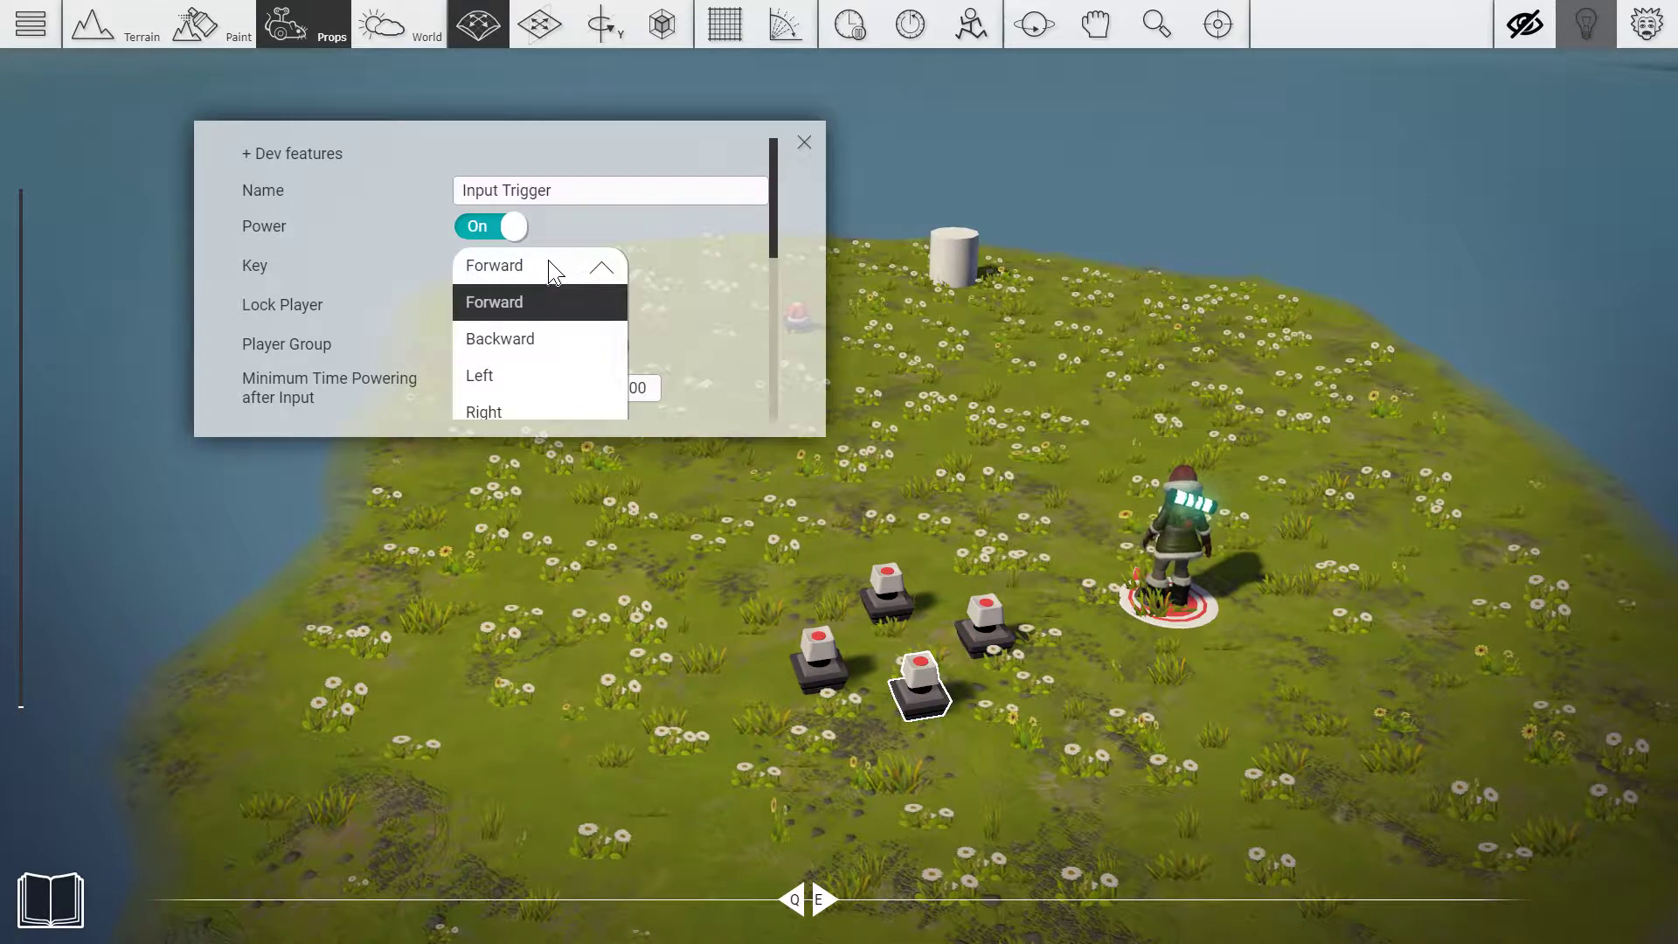
pyautogui.click(541, 338)
pyautogui.click(804, 144)
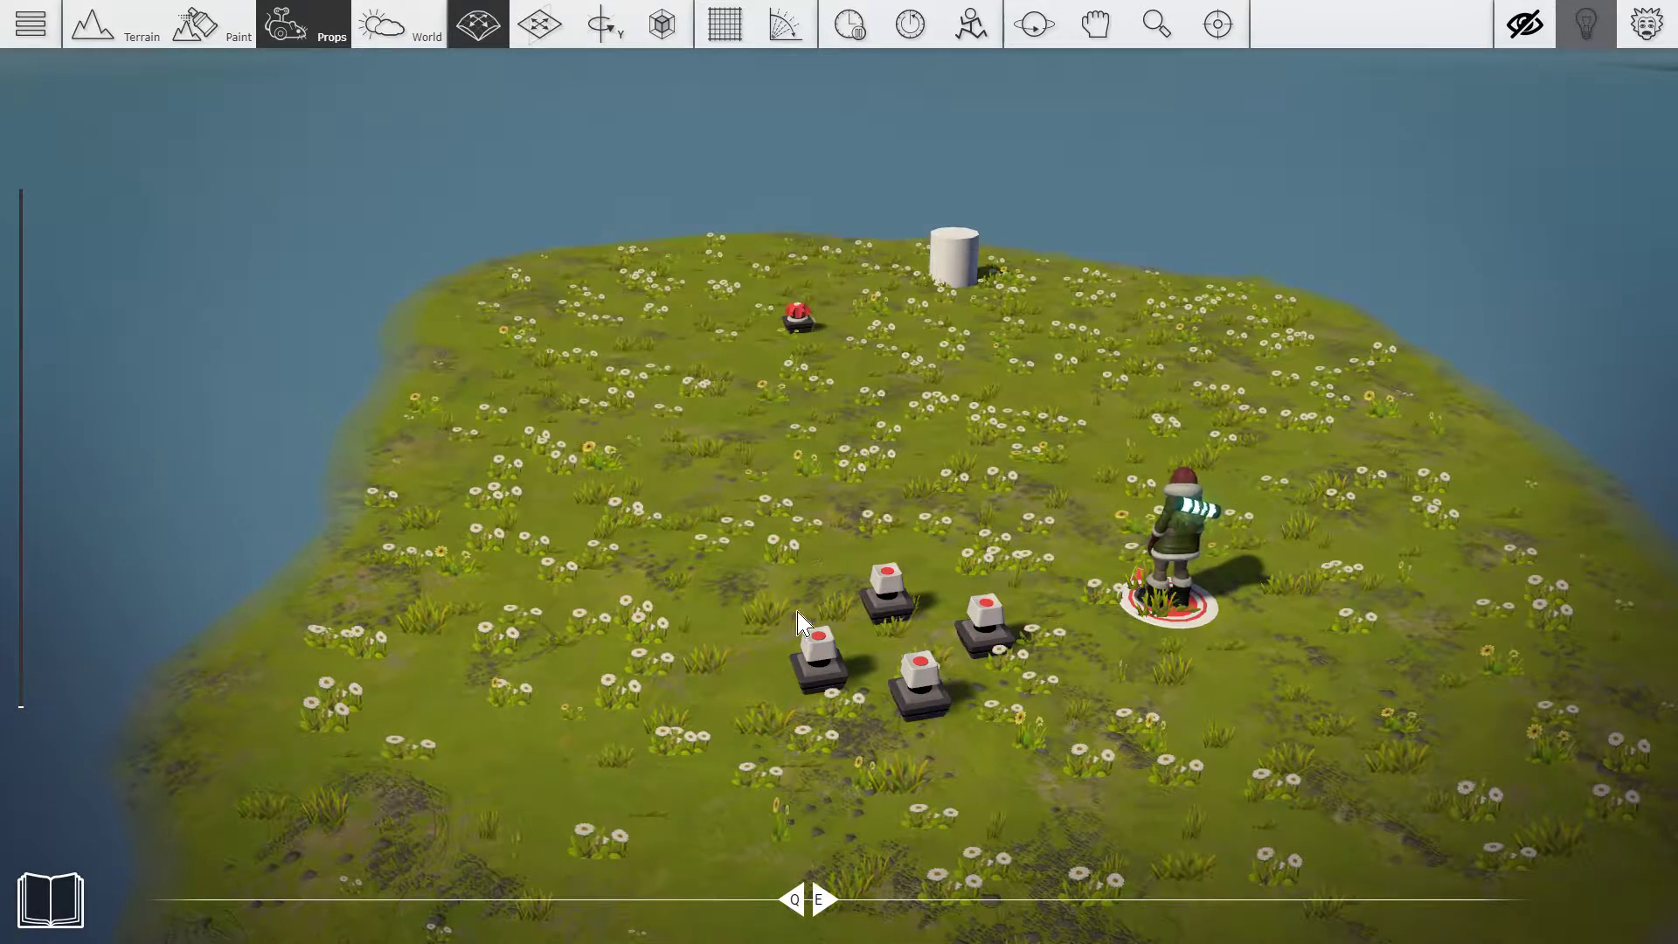
# - Choose the Key for the leftmost Input Trigger in the group of four
pyautogui.click(820, 657)
pyautogui.click(559, 268)
pyautogui.click(516, 341)
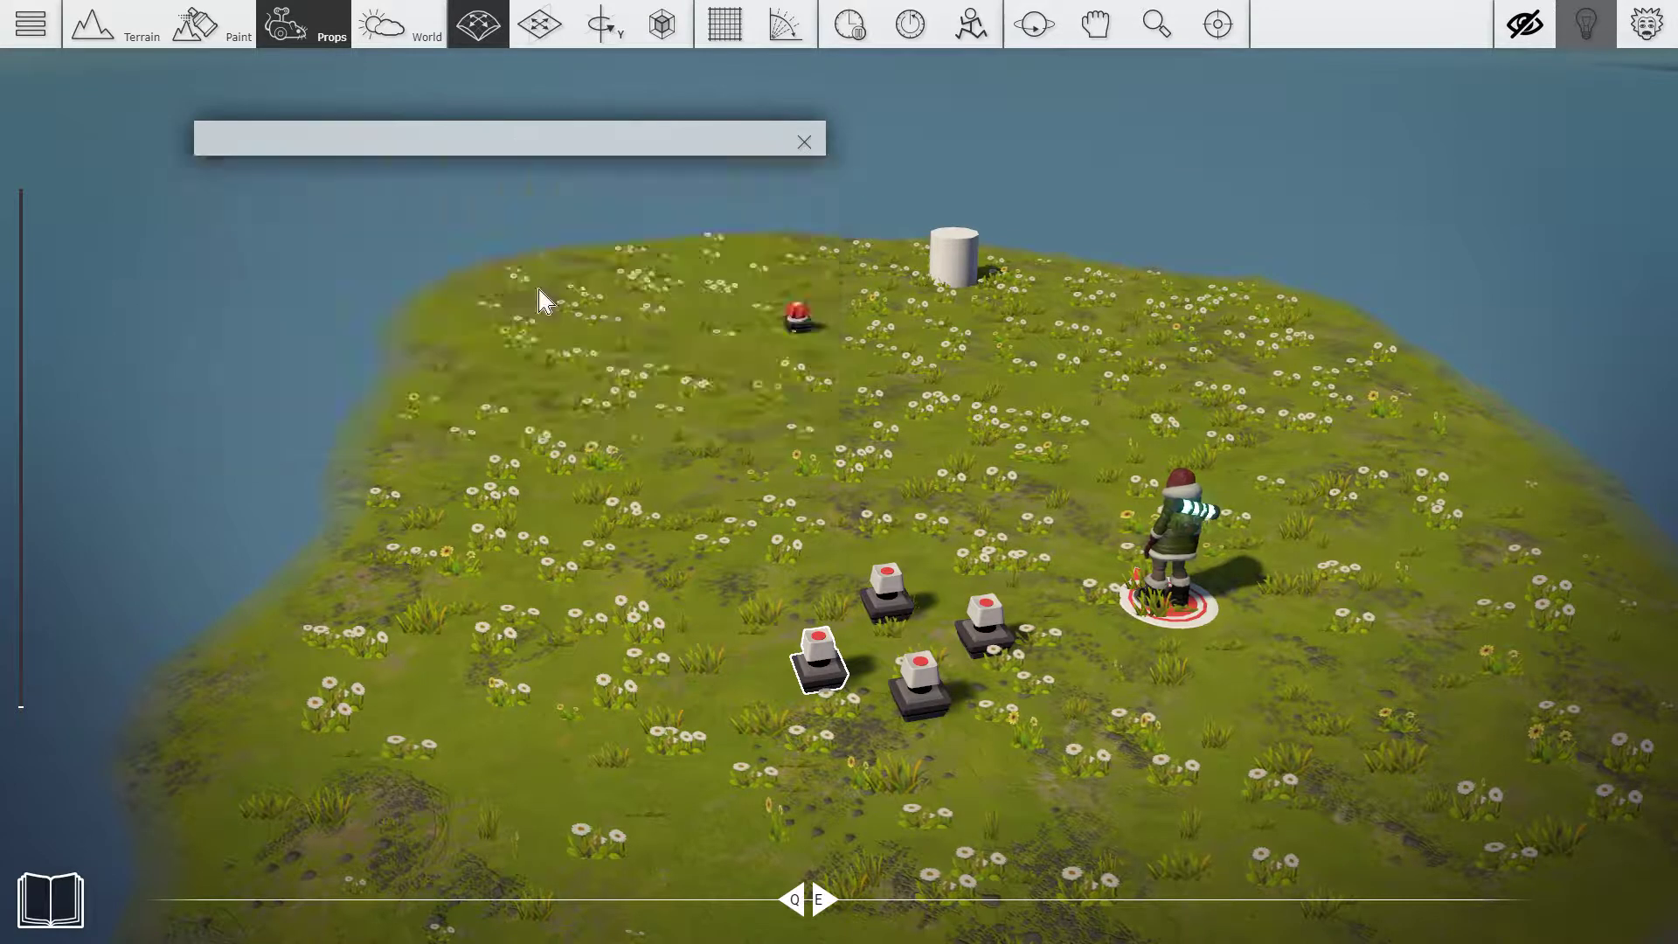
pyautogui.click(802, 143)
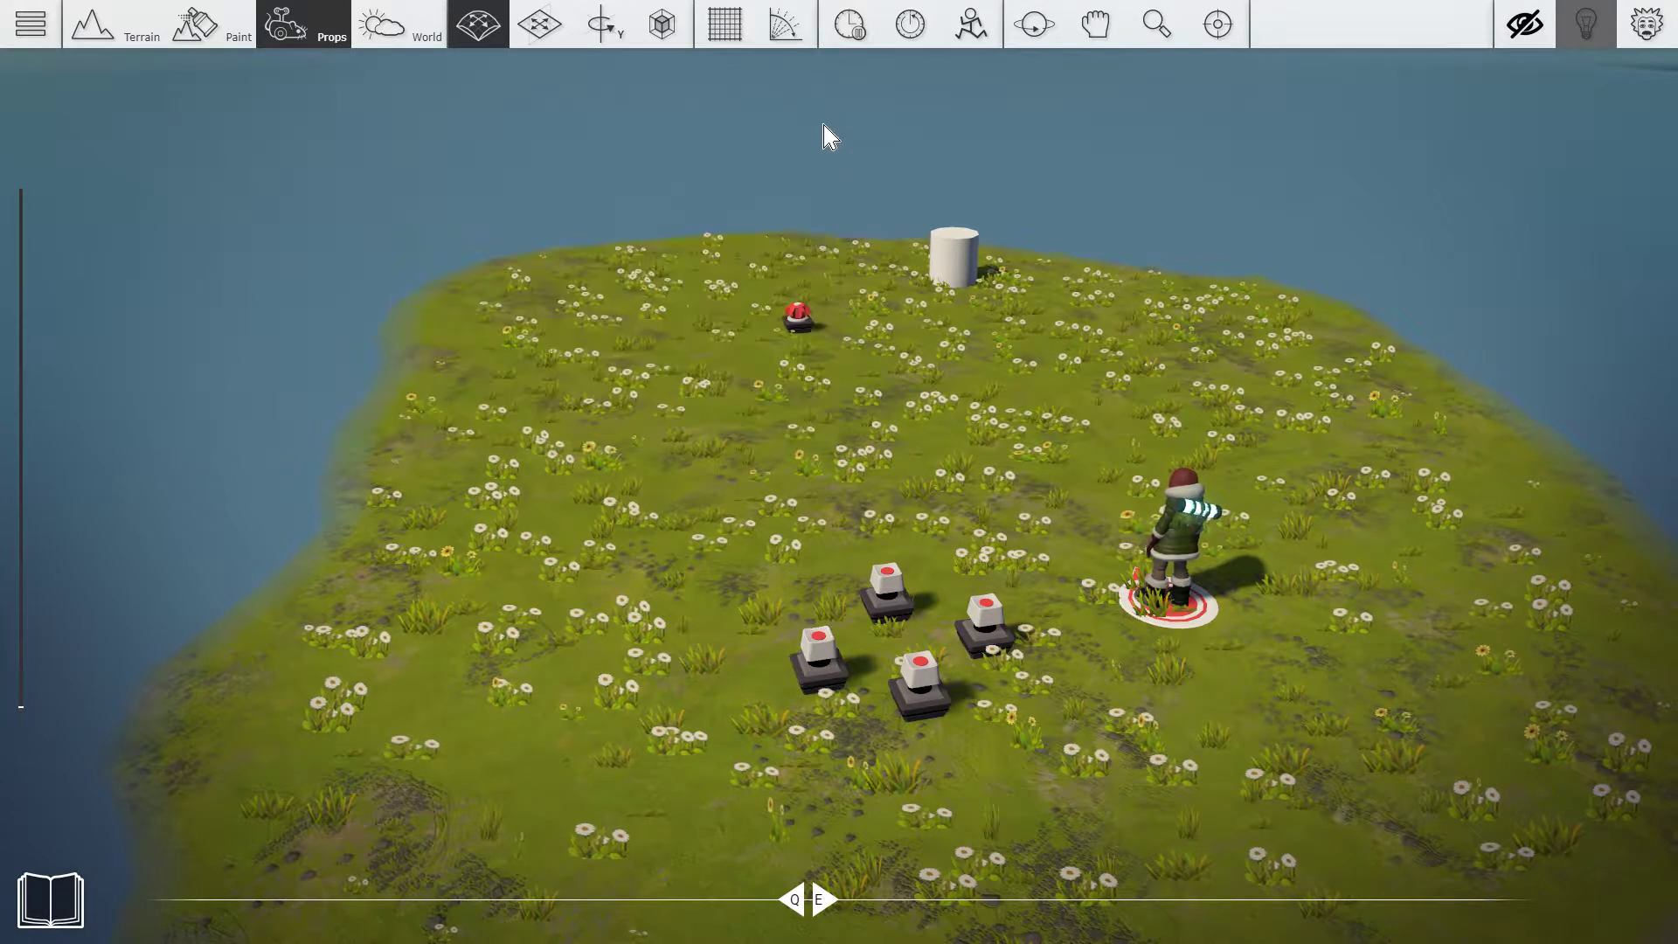
# - Set the Key of the rightmost Input Trigger in the group to Right
pyautogui.click(983, 631)
pyautogui.click(588, 268)
pyautogui.scroll(-1, 513, 359)
pyautogui.click(507, 323)
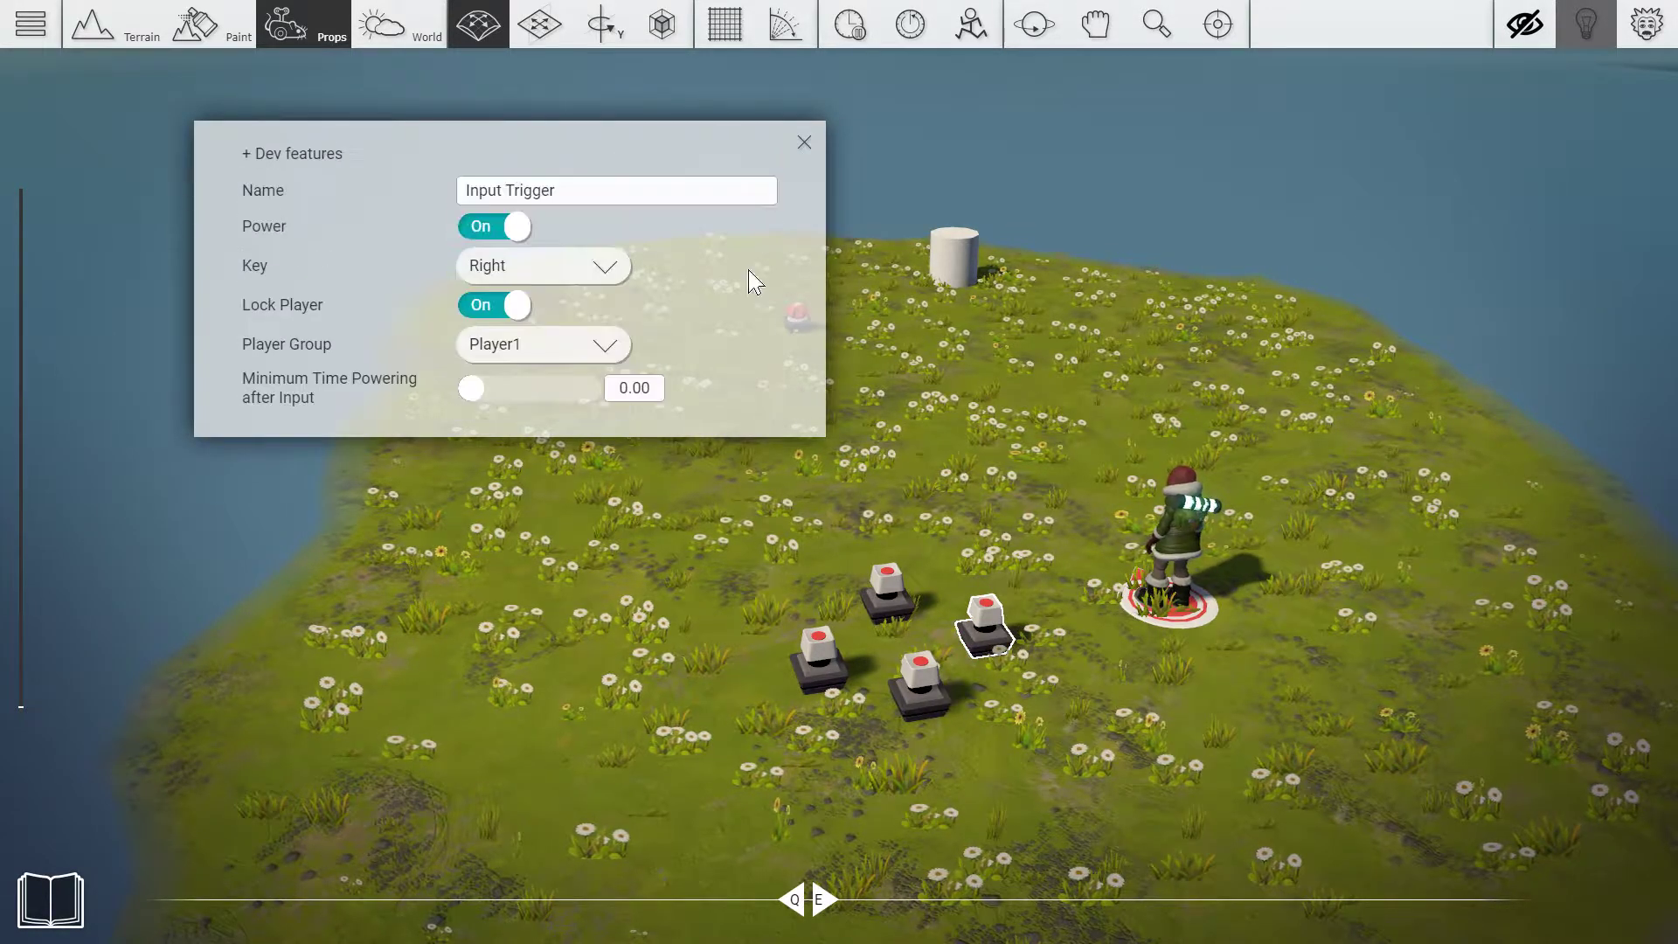
pyautogui.click(766, 183)
pyautogui.click(682, 194)
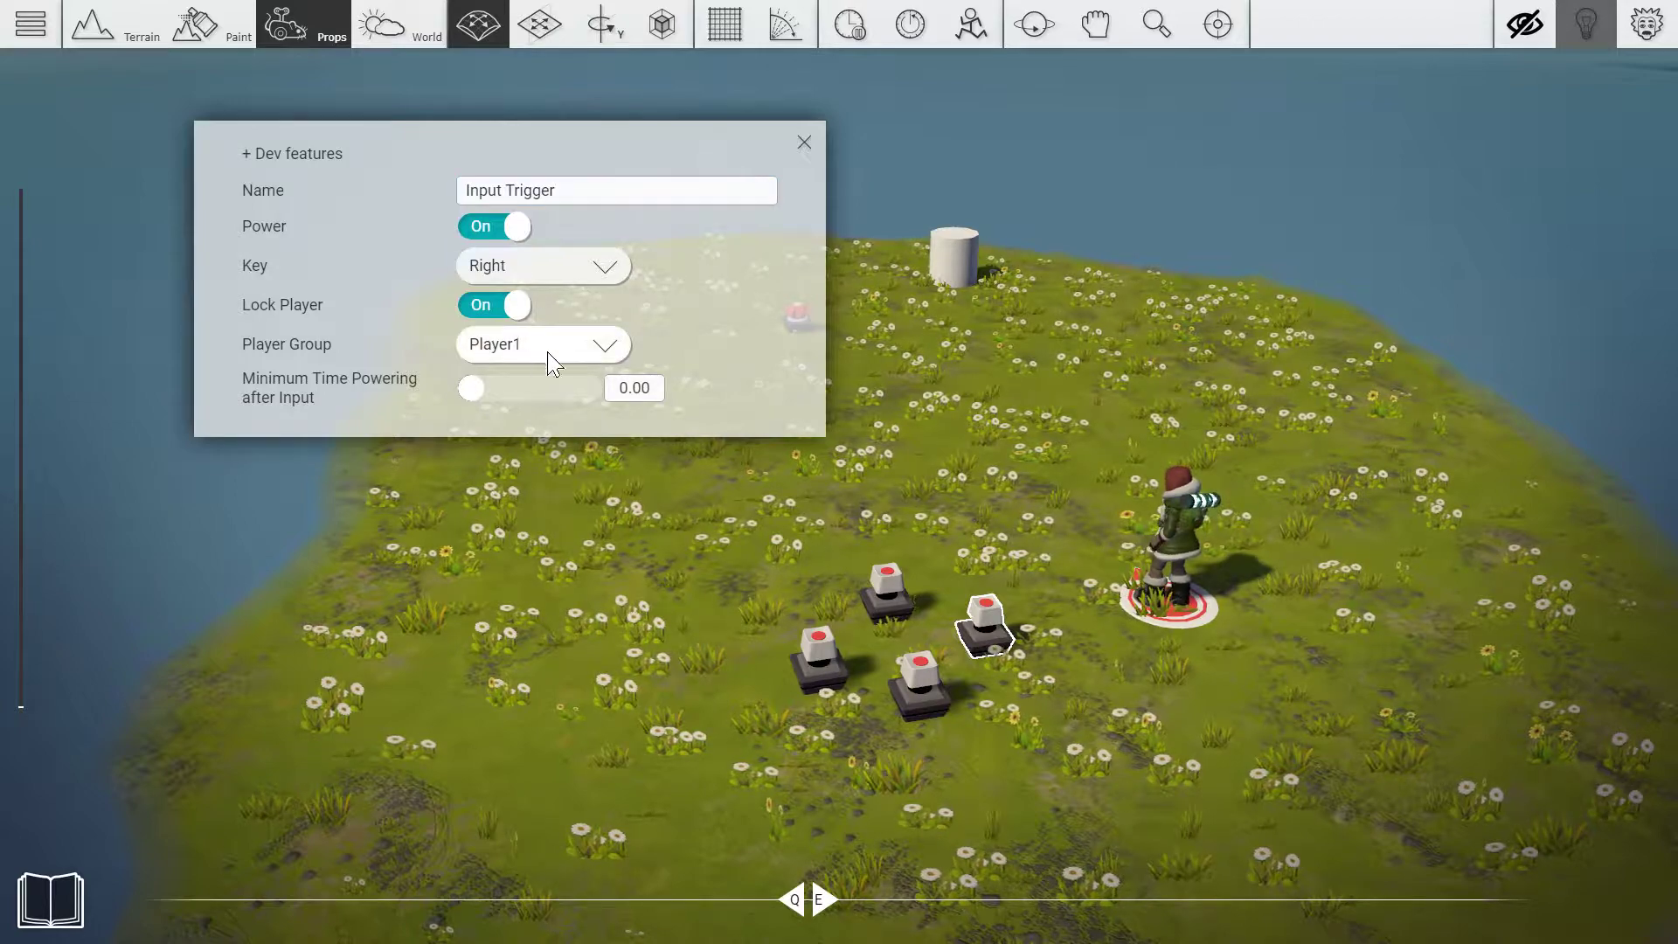
pyautogui.click(808, 144)
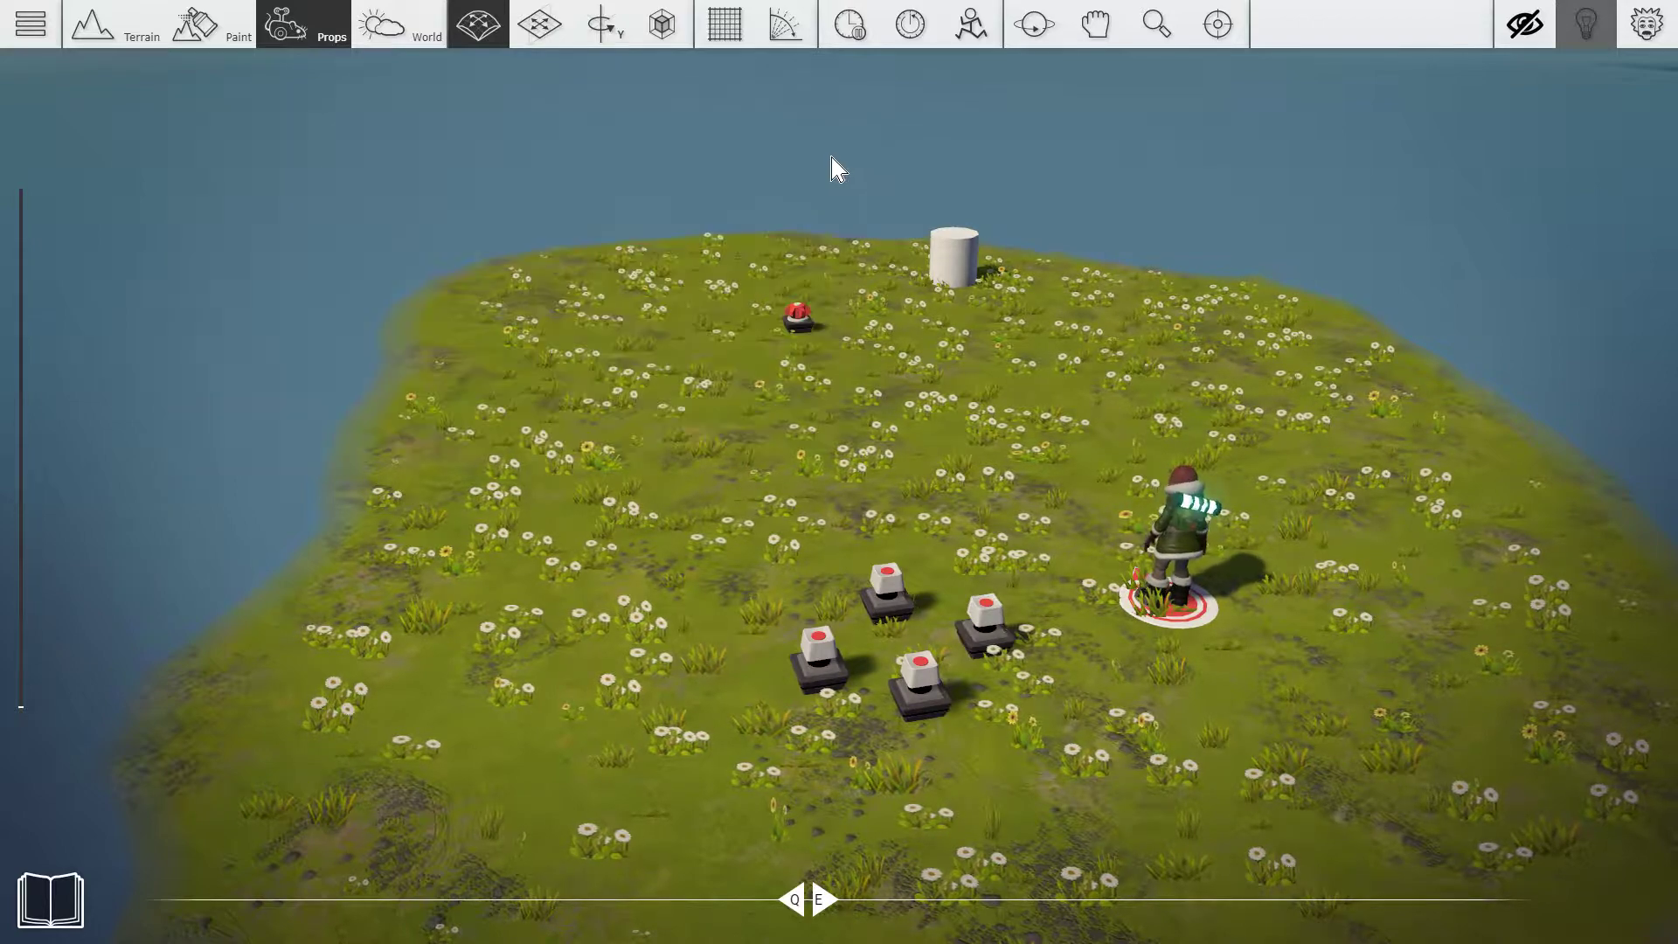
# - Playtest the level with forward and right movement input to check the cylinder's response, and return to editing
pyautogui.press('Tab')
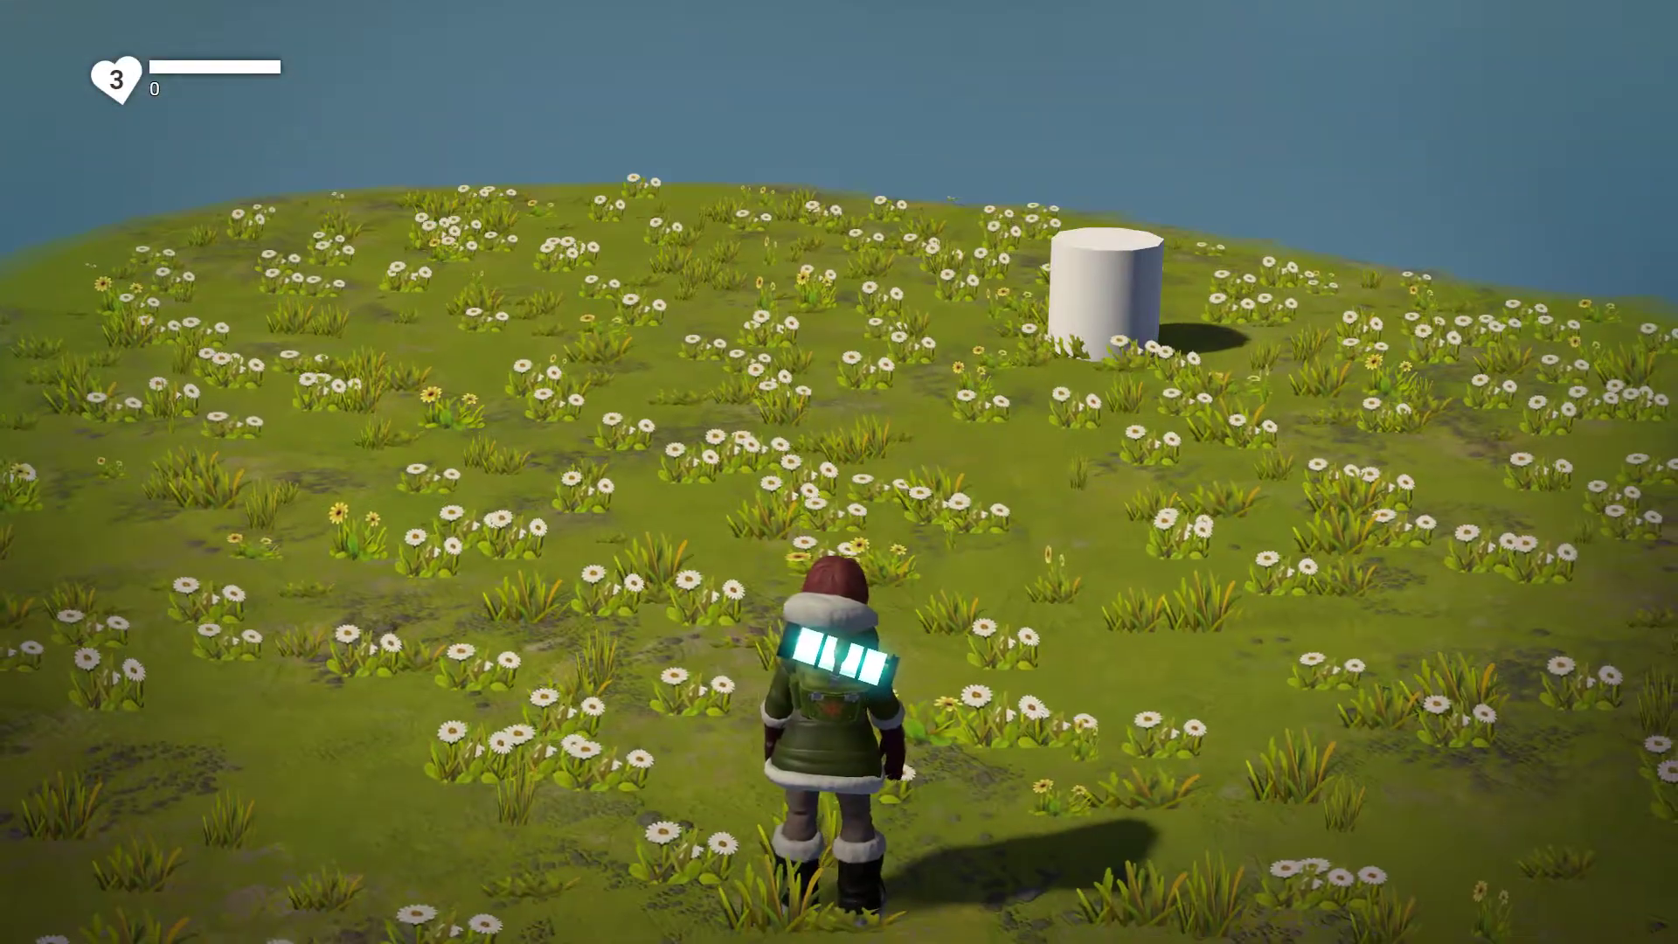
pyautogui.press('w')
pyautogui.press('d')
pyautogui.scroll(-5, 840, 472)
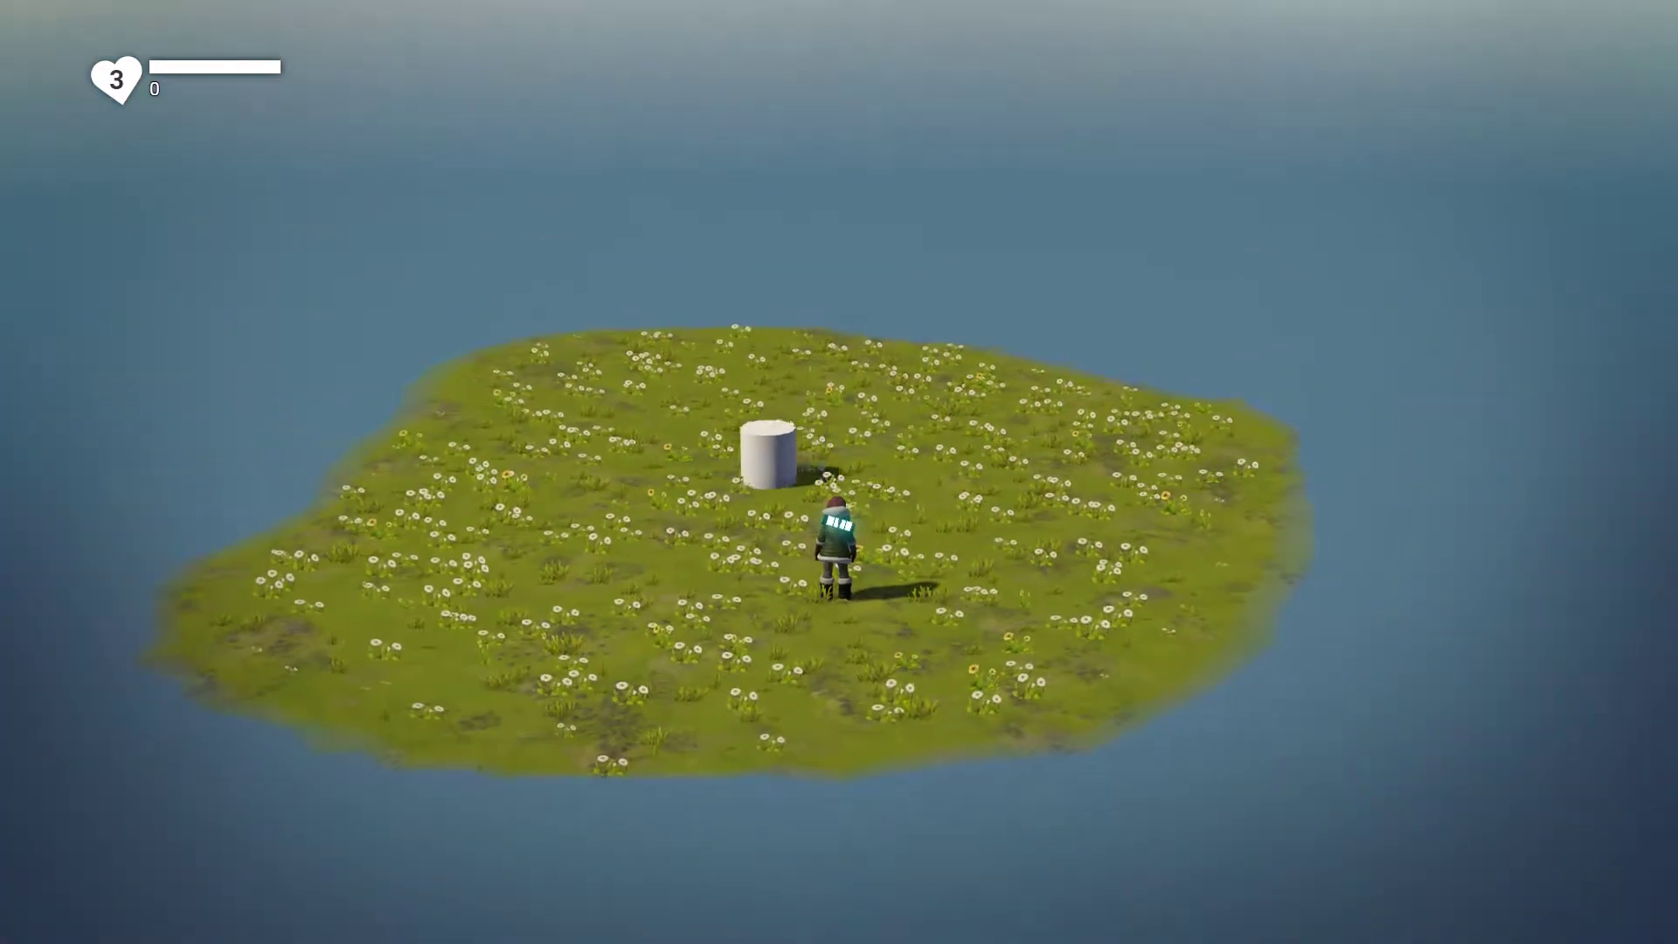
pyautogui.scroll(5, 839, 472)
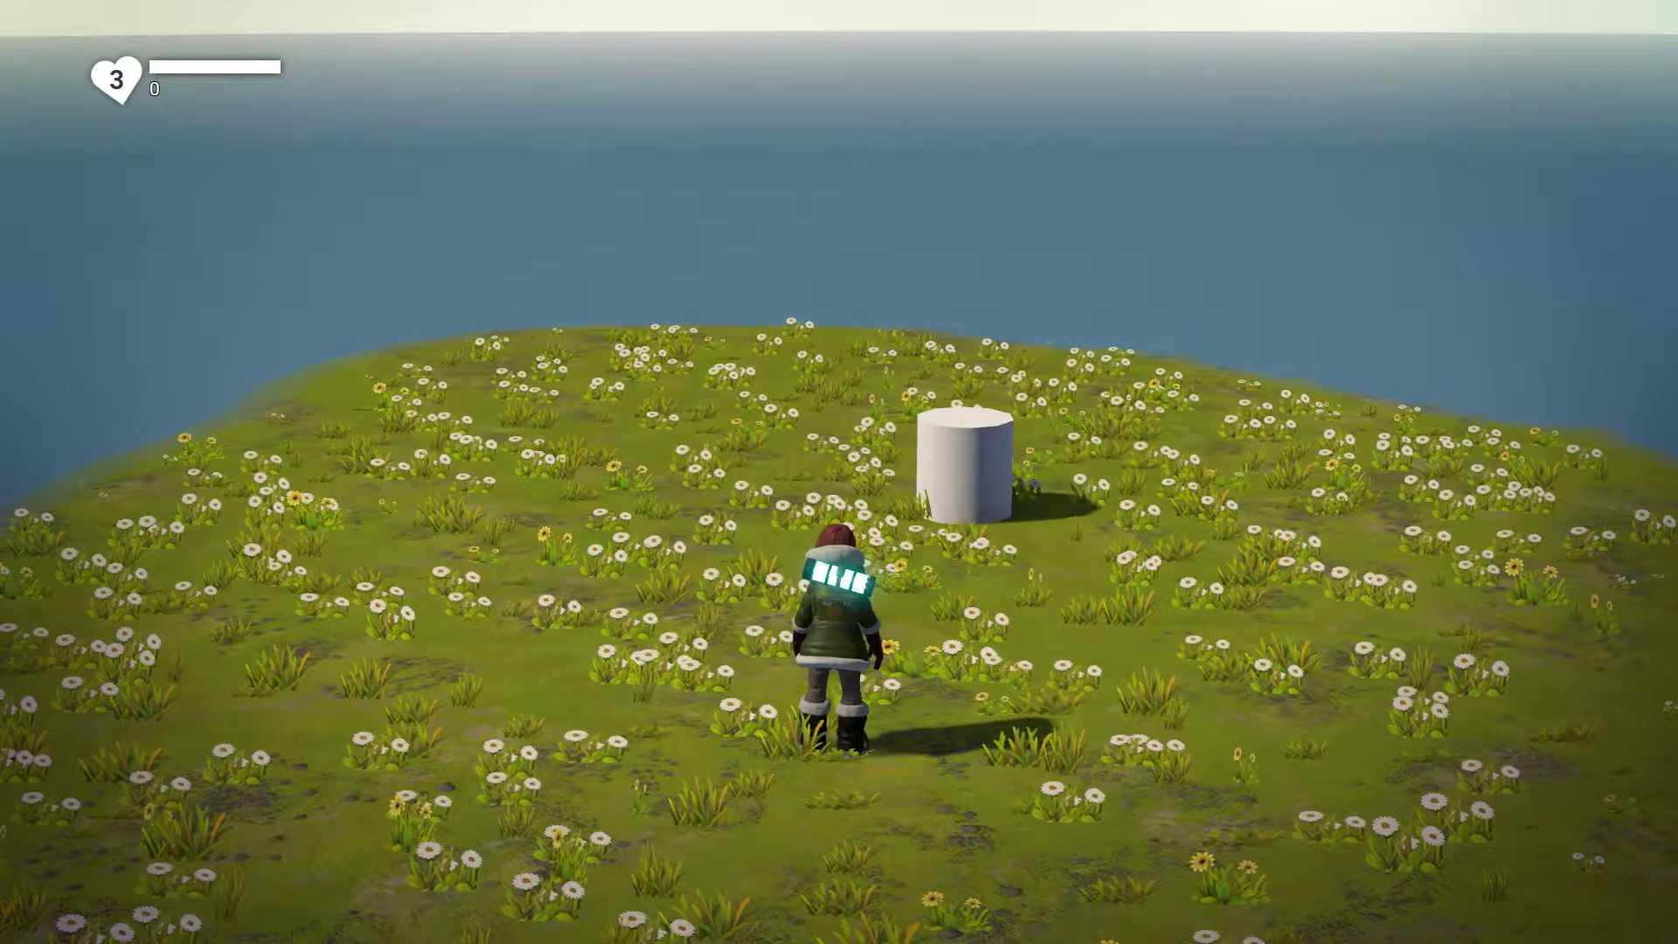
pyautogui.press('Escape')
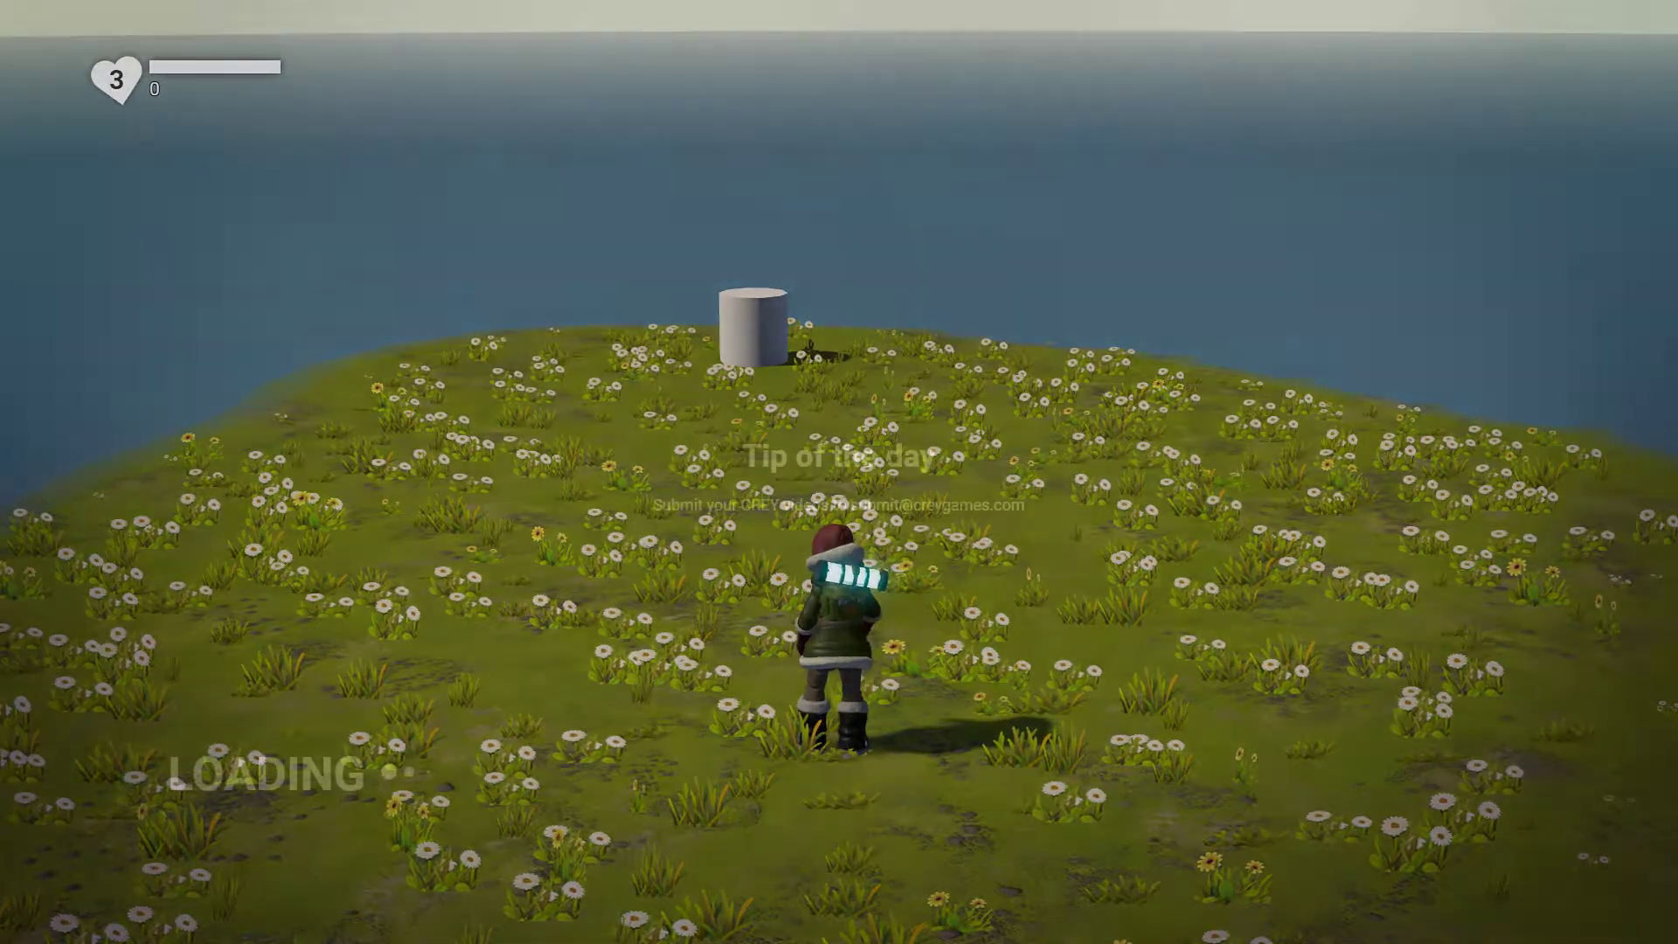
# - Check the Player Group option of the Input Trigger and set its Minimum Time Powering after Input to 5.00
pyautogui.scroll(2, 1004, 656)
pyautogui.press('e')
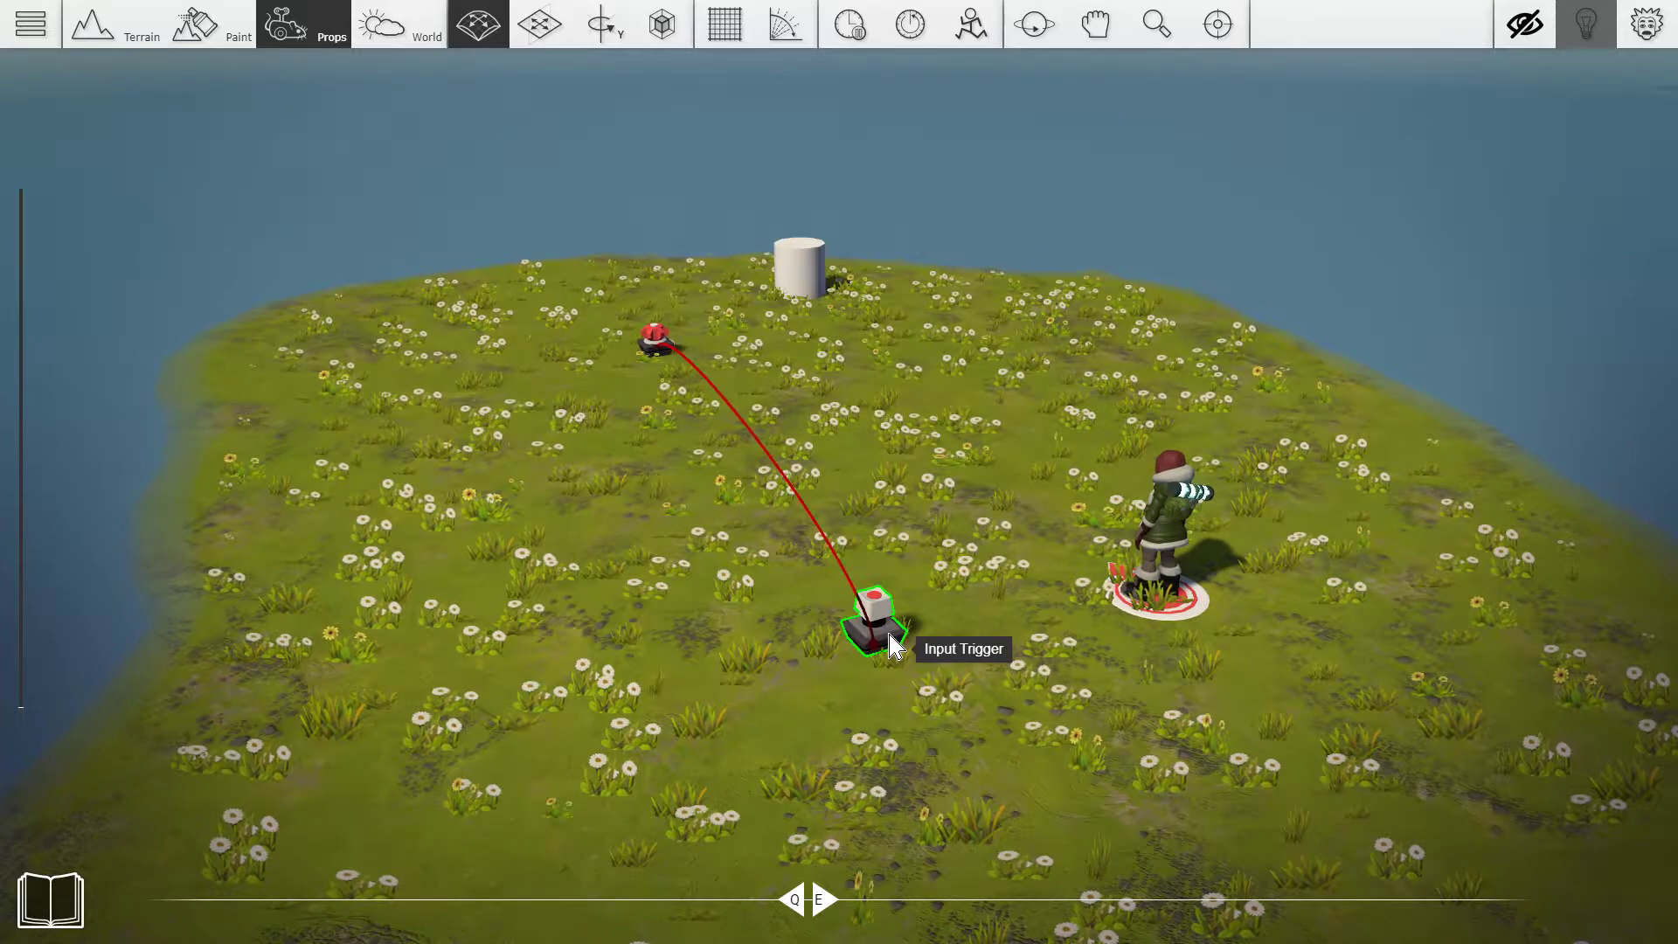
pyautogui.scroll(-3, 892, 647)
pyautogui.scroll(4, 888, 629)
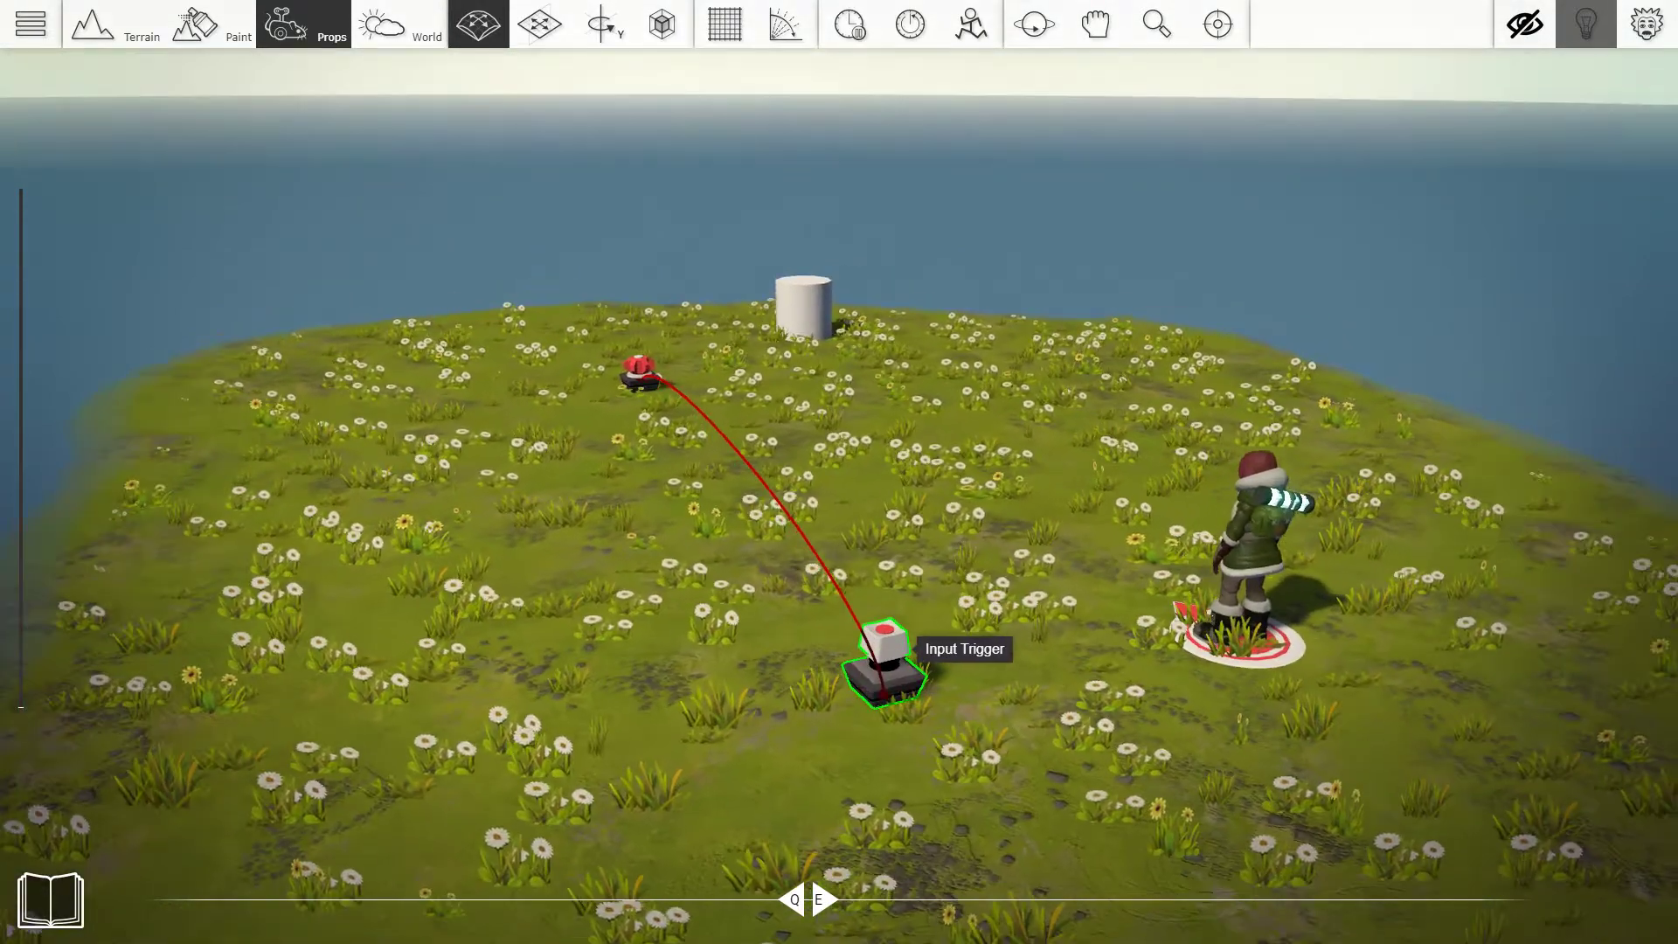
pyautogui.scroll(-1, 886, 641)
pyautogui.click(883, 637)
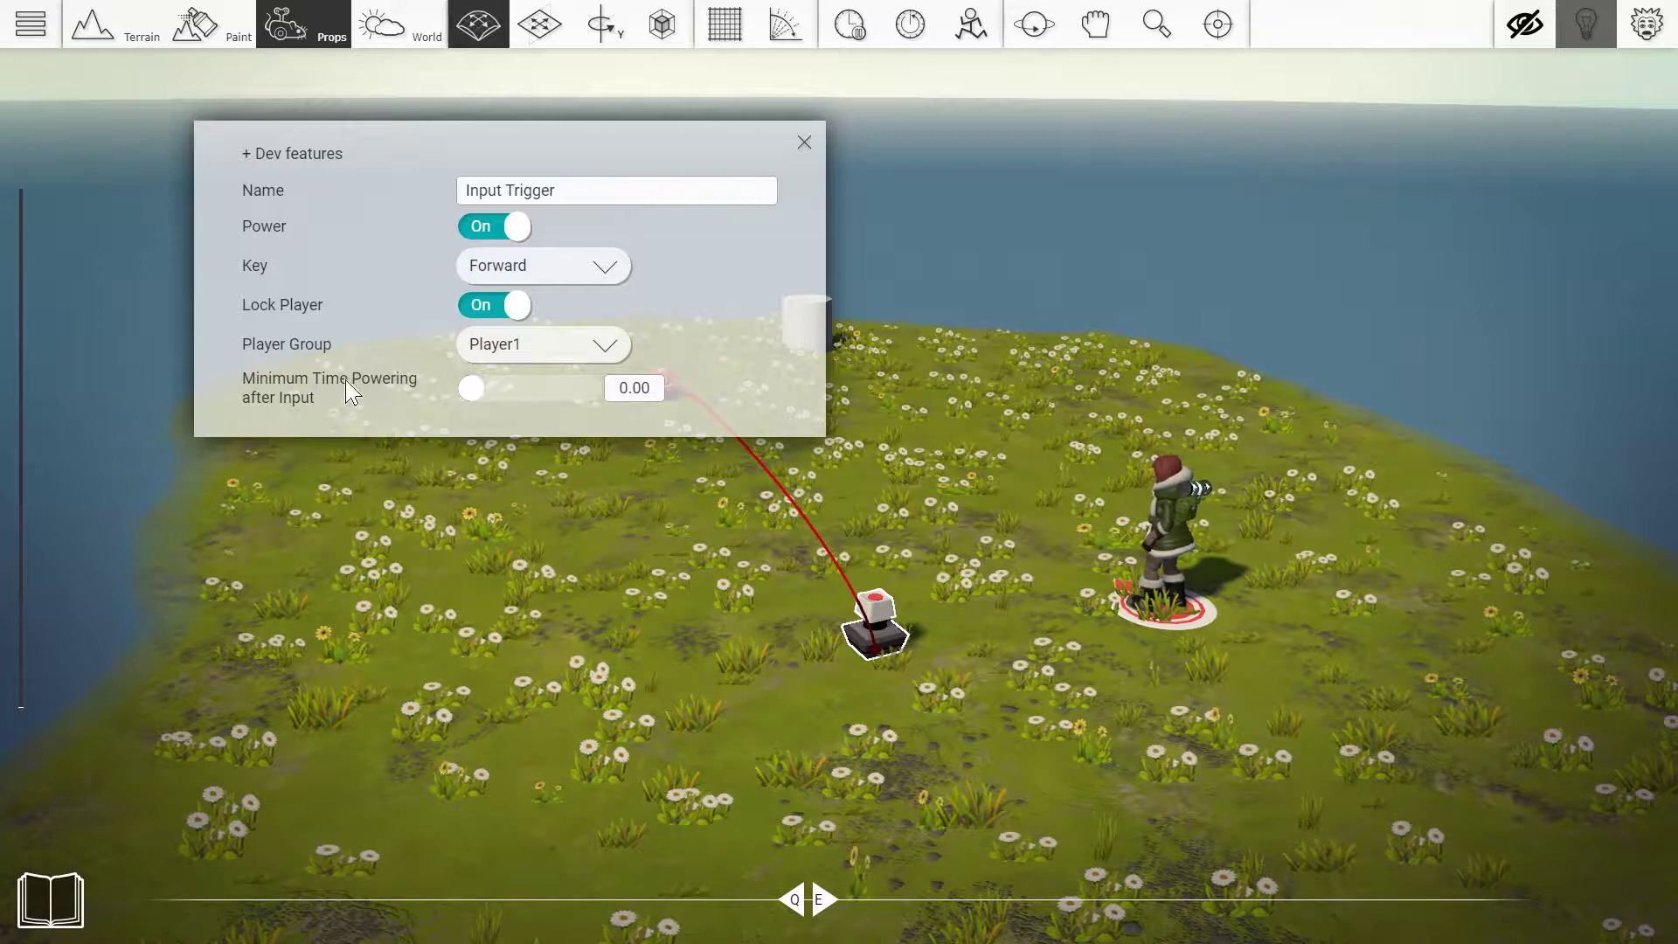
pyautogui.click(526, 350)
pyautogui.click(540, 350)
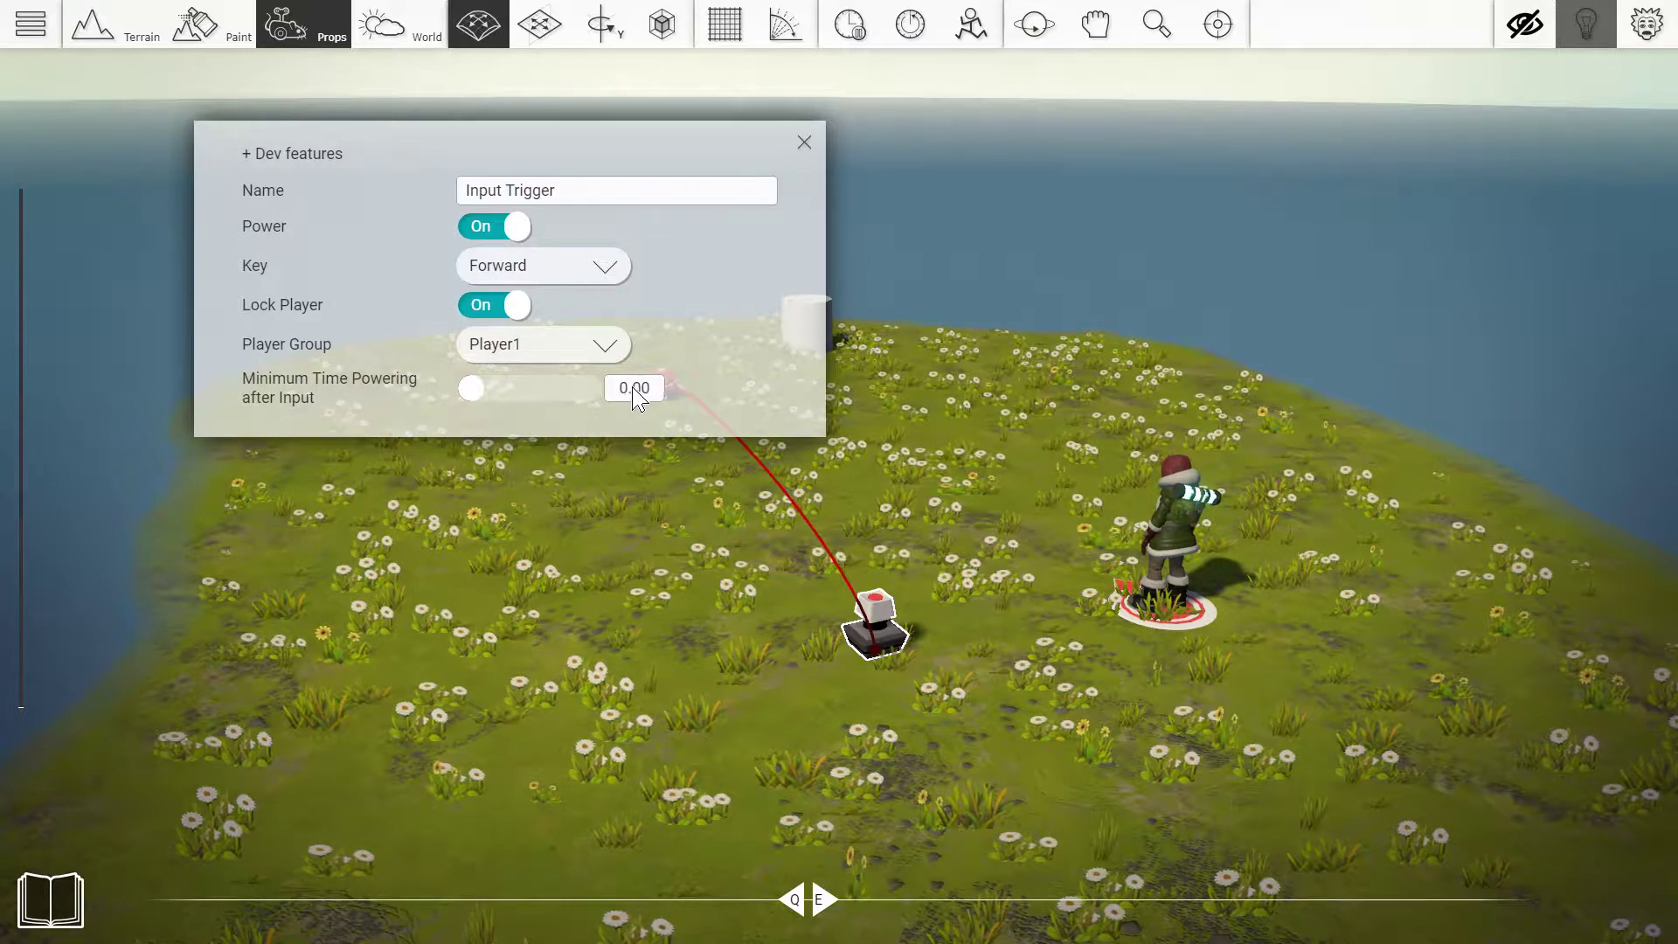
pyautogui.click(805, 143)
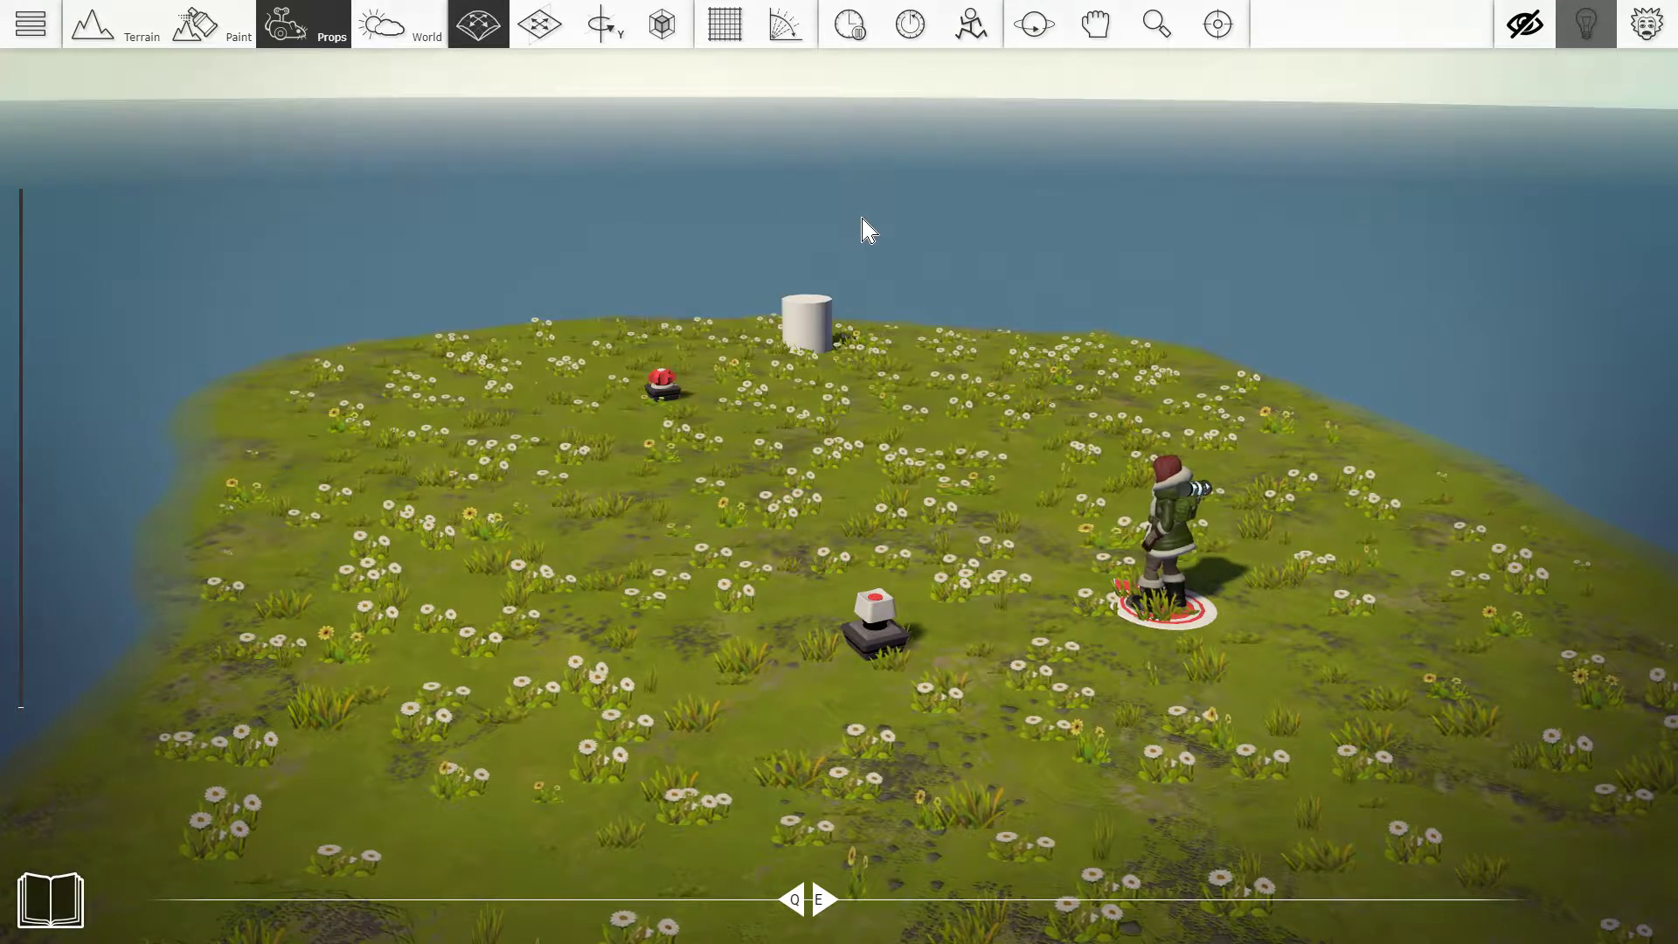
# - Playtest the level to watch the cylinder's response with the minimum powering time, and return to editing
pyautogui.press('Tab')
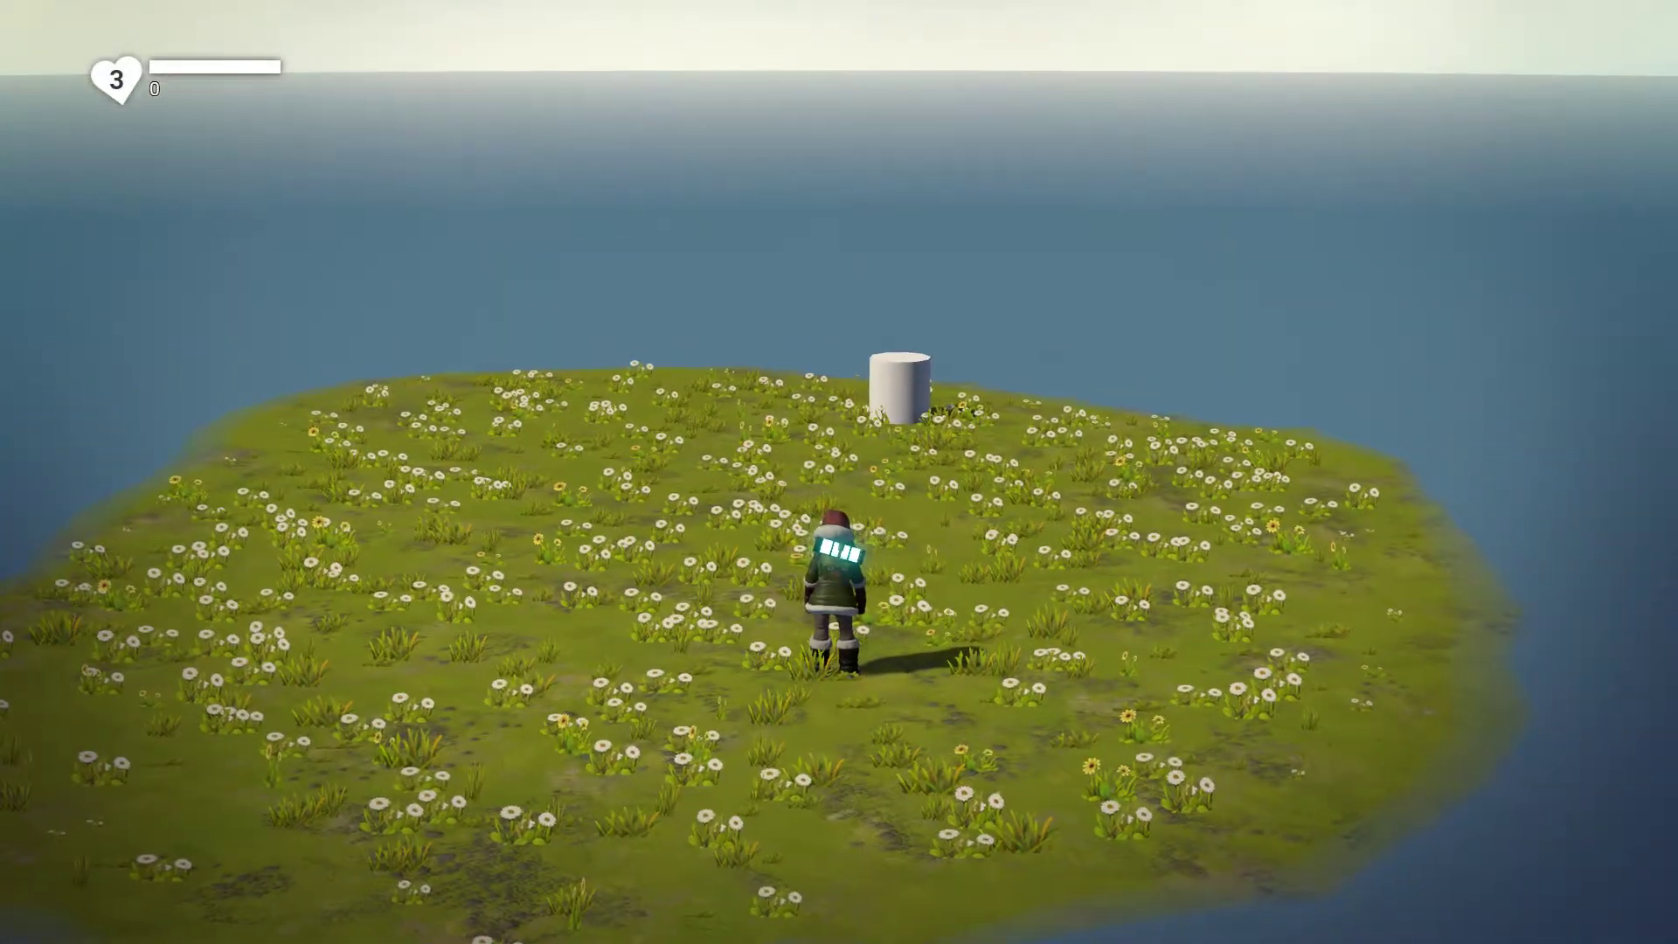
pyautogui.scroll(-3, 840, 472)
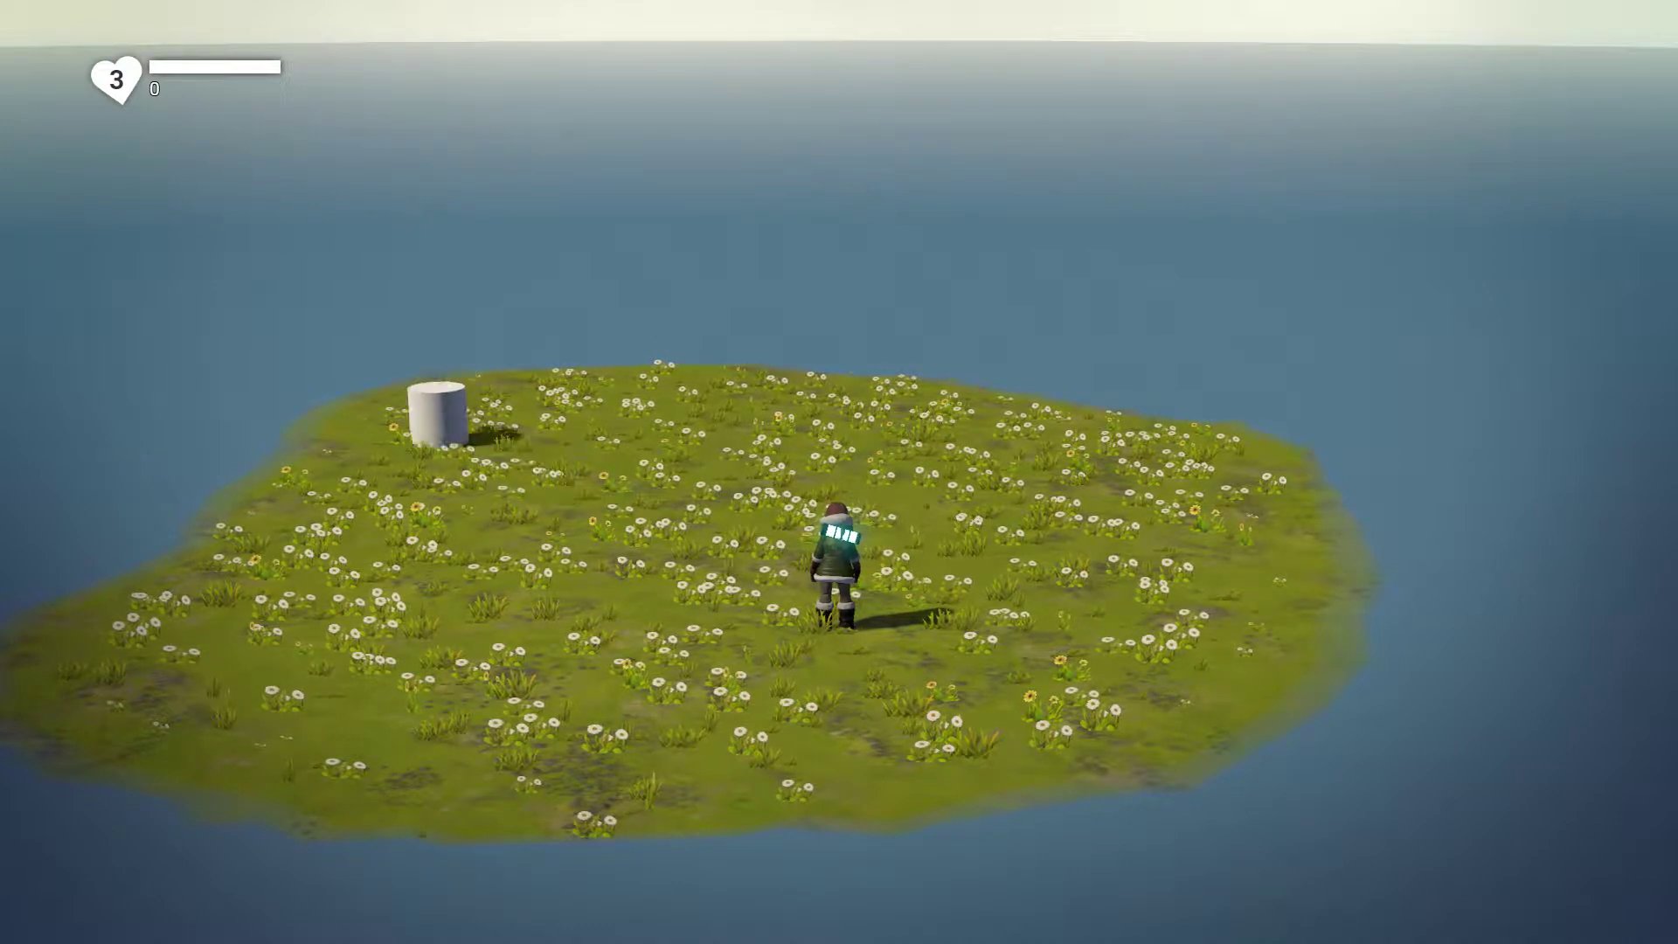
pyautogui.scroll(-2, 839, 472)
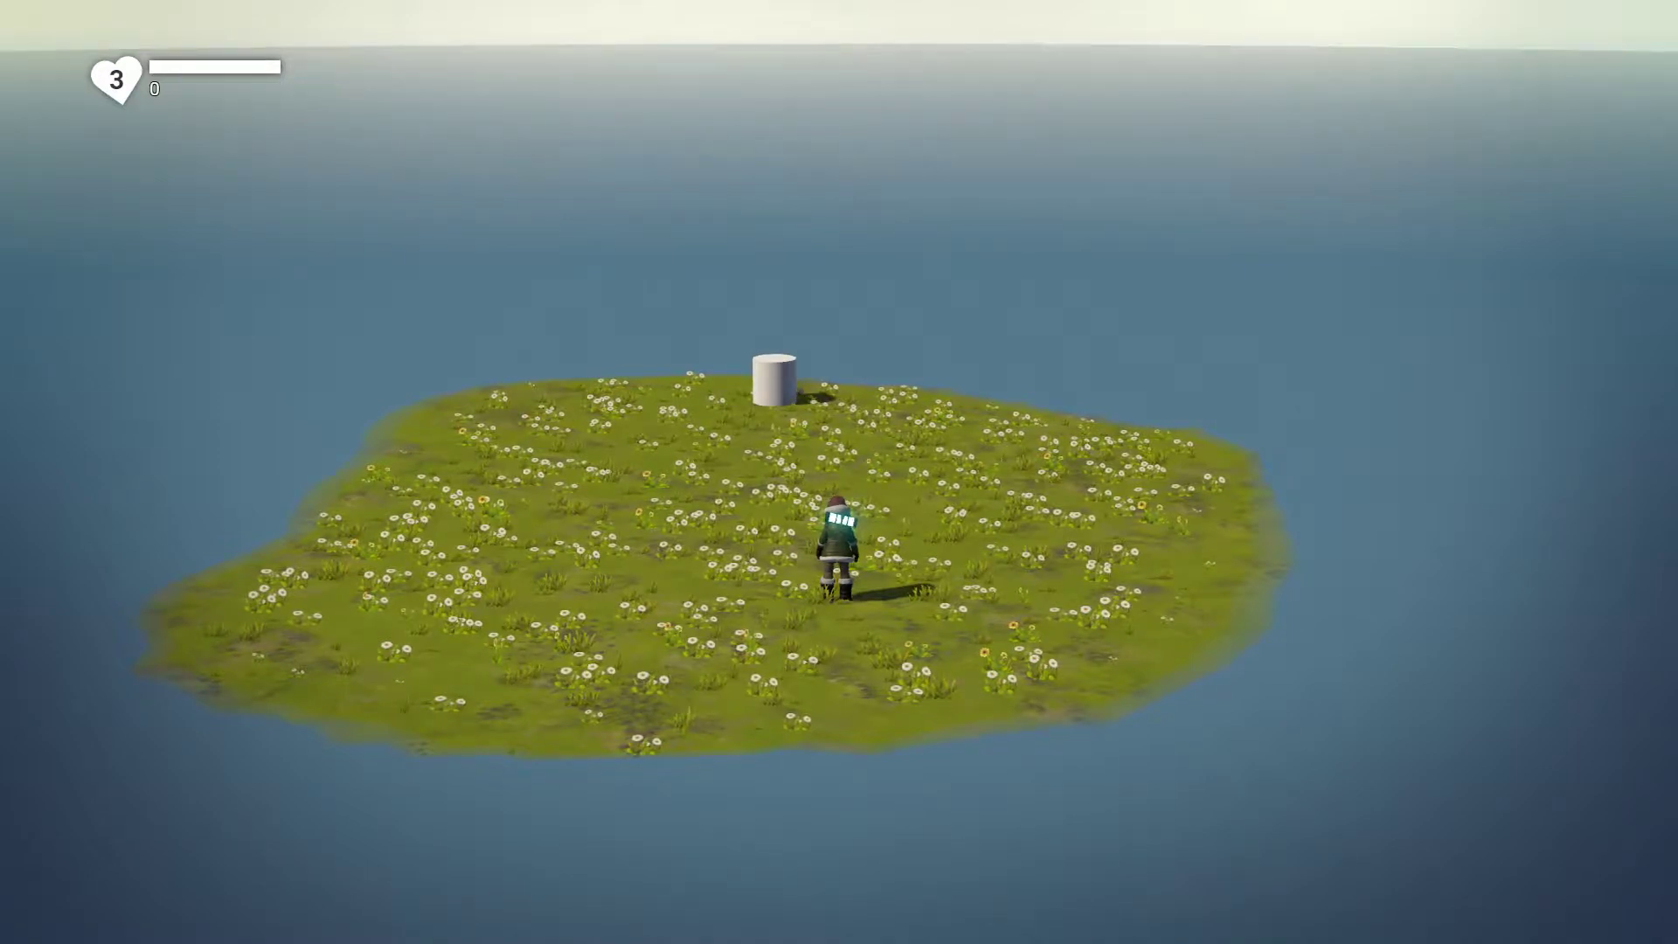
pyautogui.press('Escape')
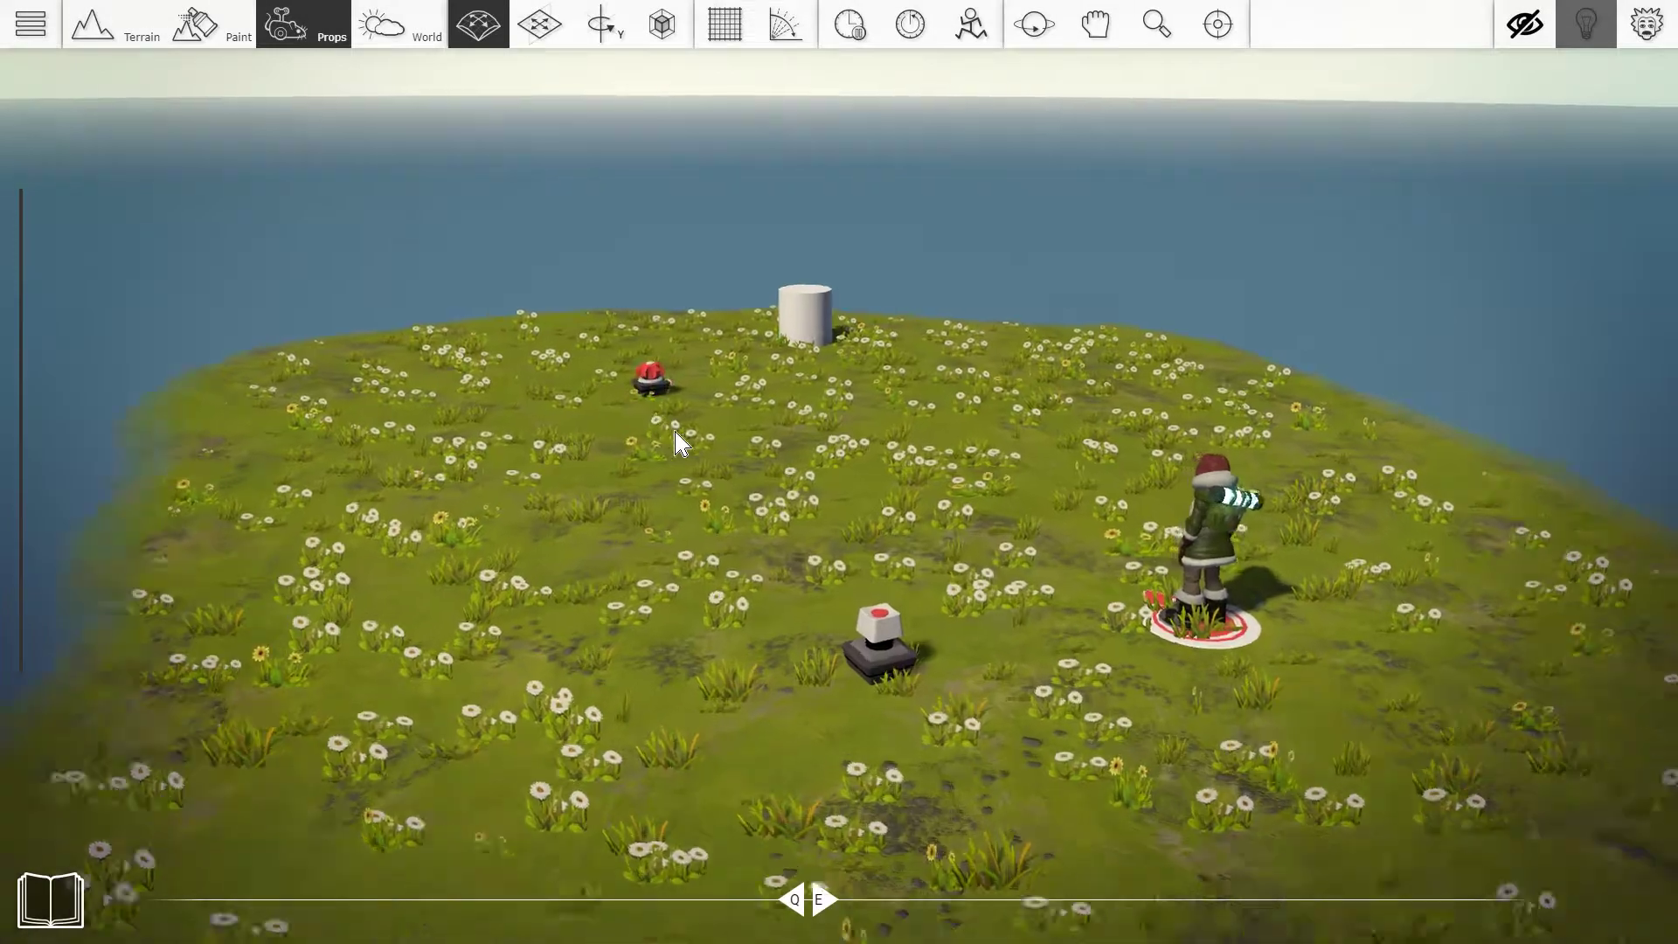
# - Review the Minimum Time Powering after Input setting of the Input Trigger and close its properties
pyautogui.scroll(-1, 839, 625)
pyautogui.press('e')
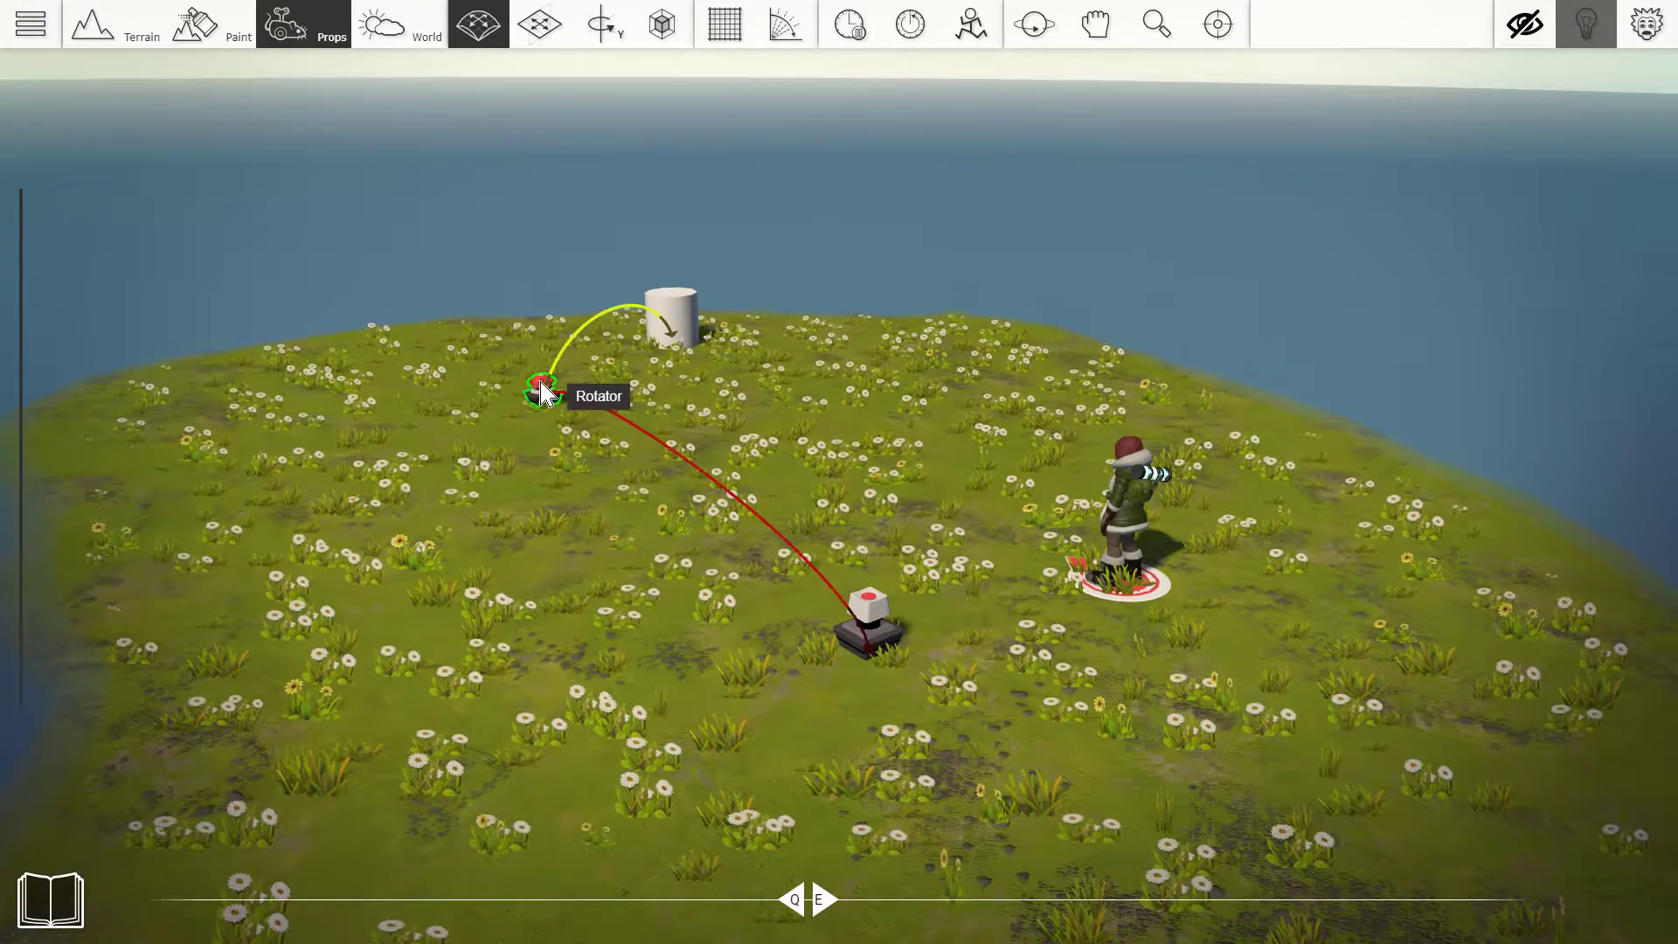
pyautogui.moveTo(542, 385); pyautogui.dragTo(735, 481, button='right')
pyautogui.press('w')
pyautogui.press('s')
pyautogui.scroll(3, 675, 472)
pyautogui.scroll(-3, 737, 484)
pyautogui.press('d')
pyautogui.scroll(2, 737, 483)
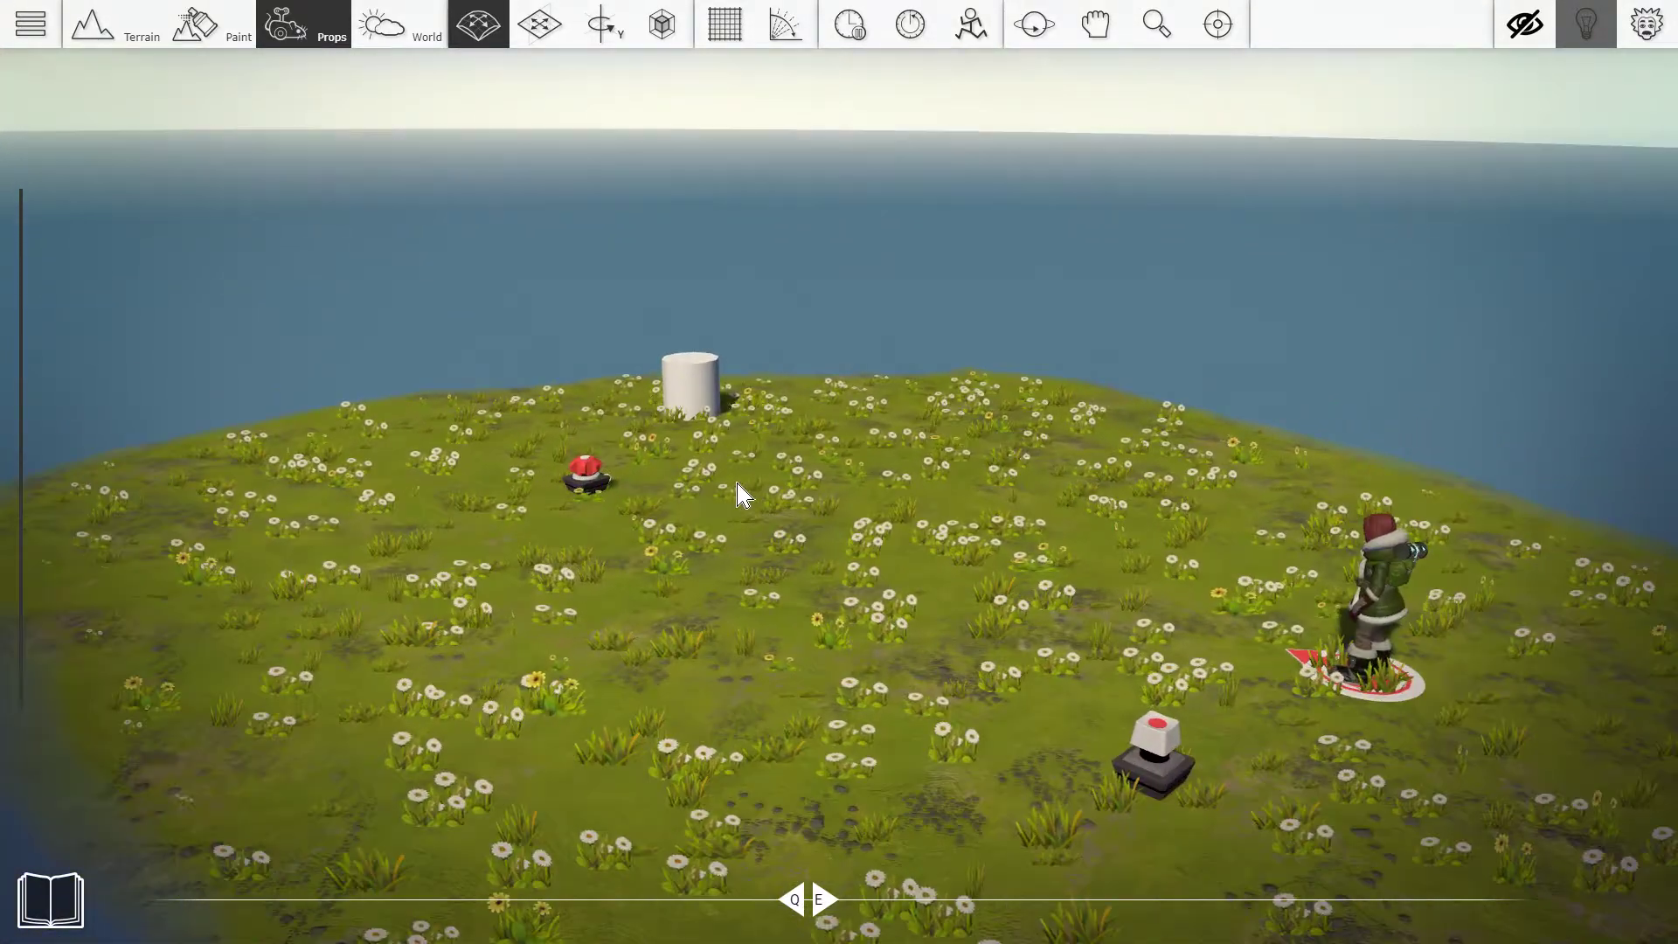
pyautogui.moveTo(737, 483); pyautogui.dragTo(740, 568, button='middle')
pyautogui.scroll(3, 769, 524)
pyautogui.moveTo(752, 454)
pyautogui.mouseDown(button='right')
pyautogui.moveTo(734, 445)
pyautogui.moveTo(782, 445)
pyautogui.moveTo(731, 475)
pyautogui.mouseUp(button='right')
pyautogui.scroll(-5, 731, 476)
pyautogui.scroll(3, 944, 642)
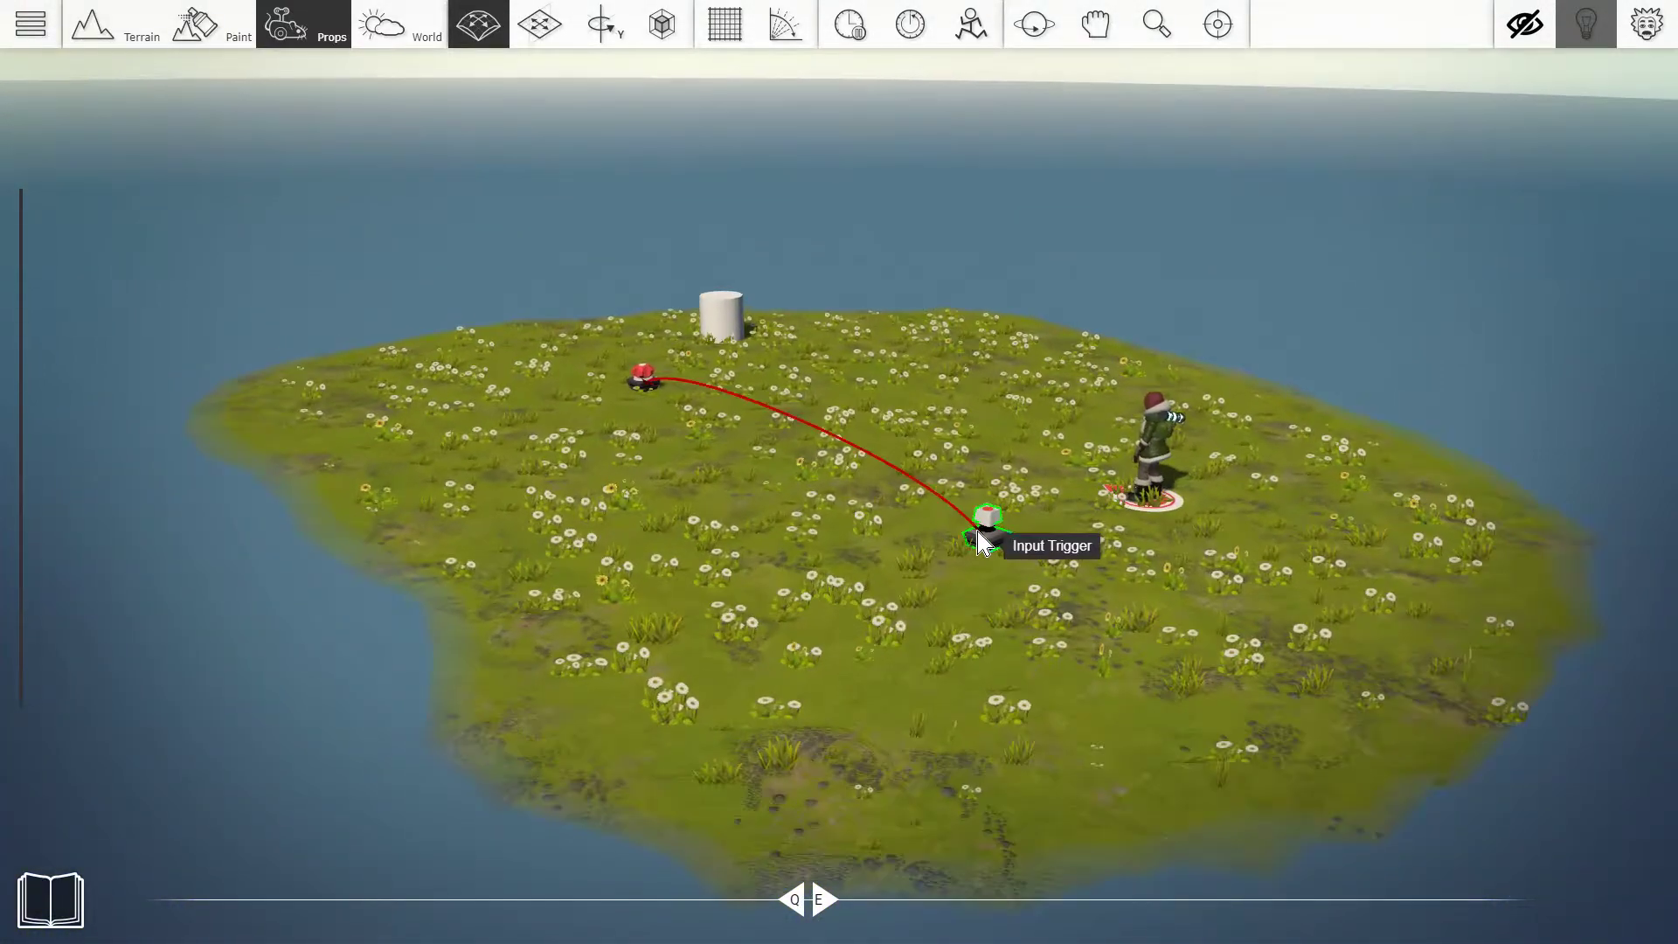
pyautogui.click(983, 535)
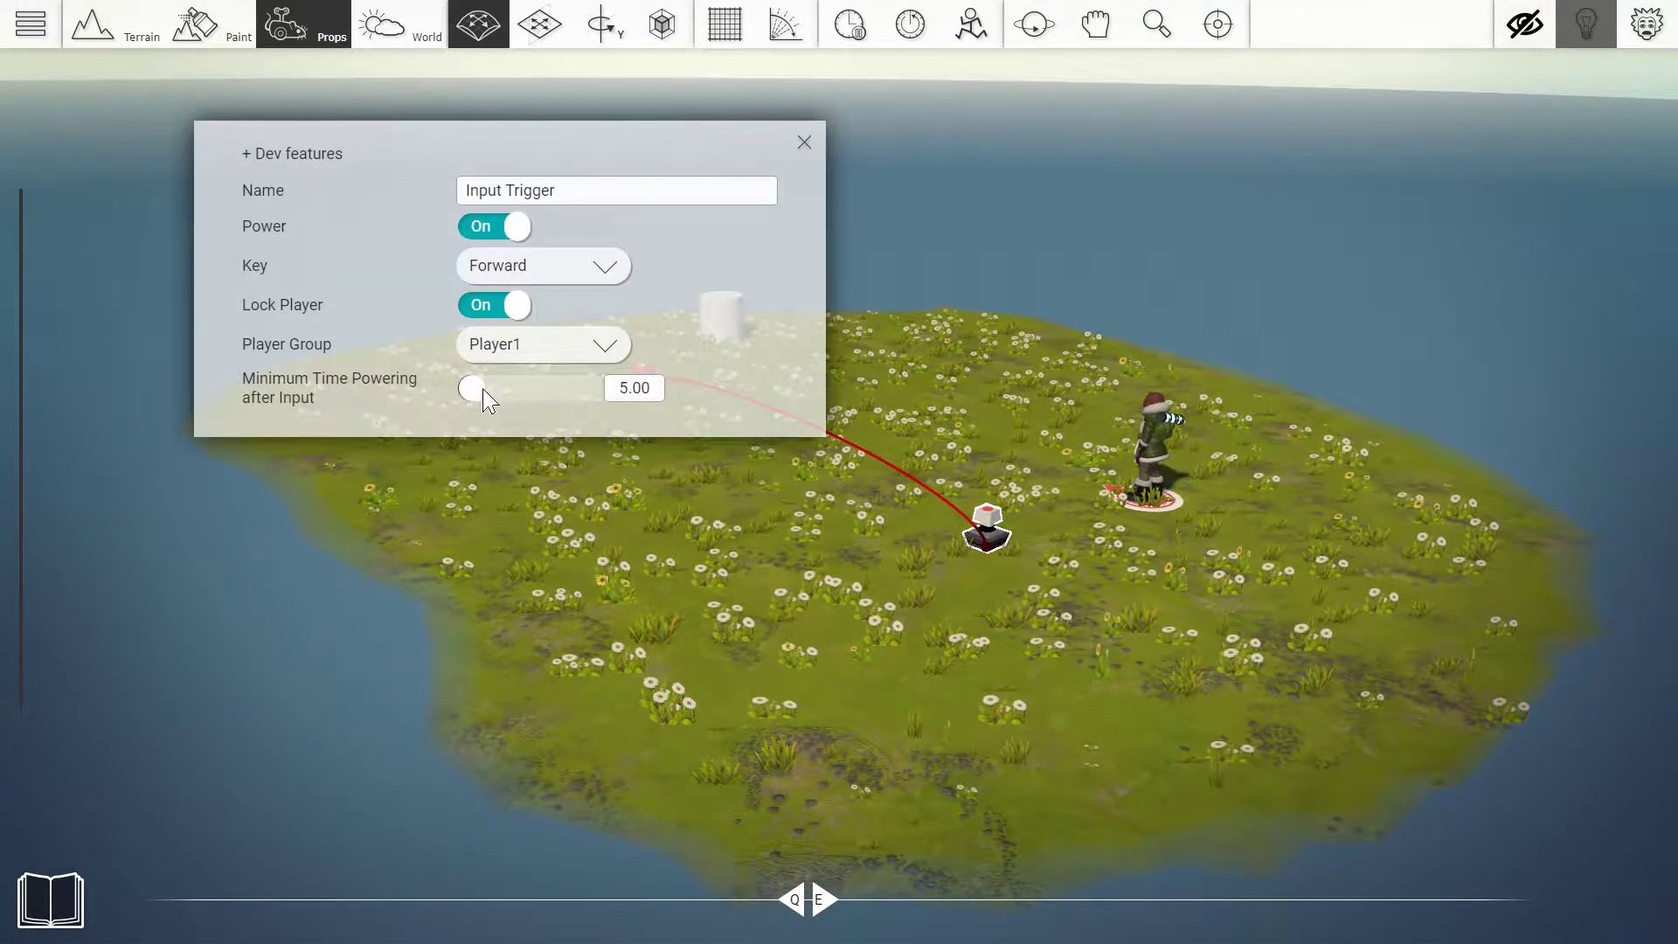
pyautogui.click(804, 142)
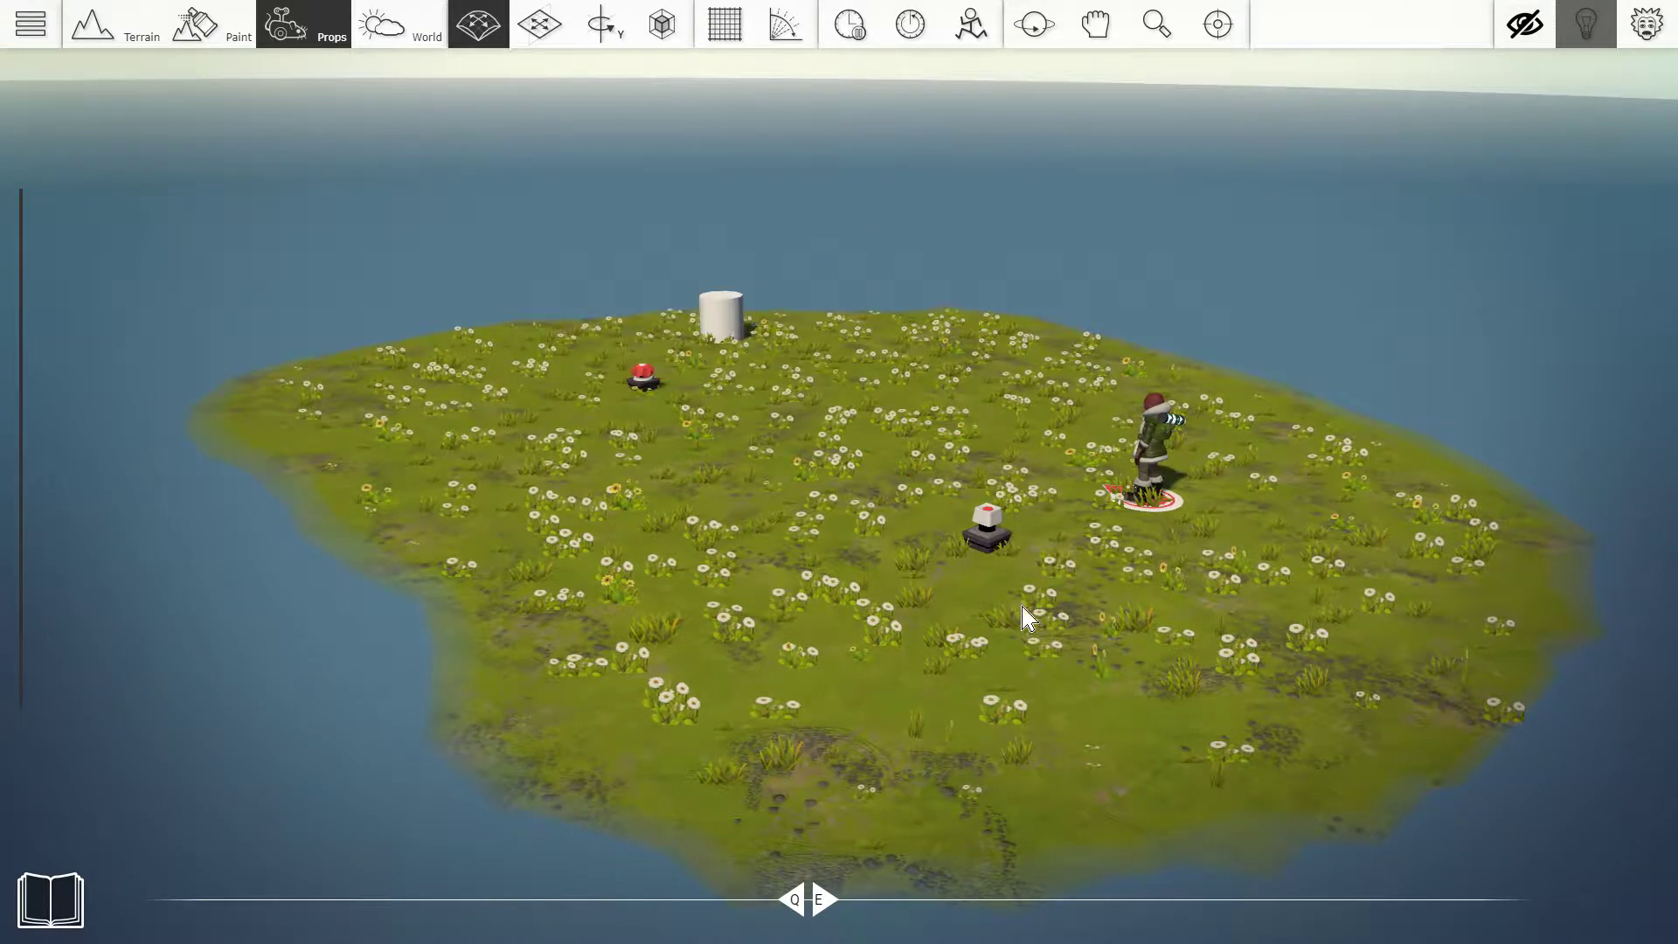
# - Delete the Rotator and the cylinder connected to it from the level
pyautogui.moveTo(1023, 607); pyautogui.dragTo(909, 402, button='right')
pyautogui.click(900, 388)
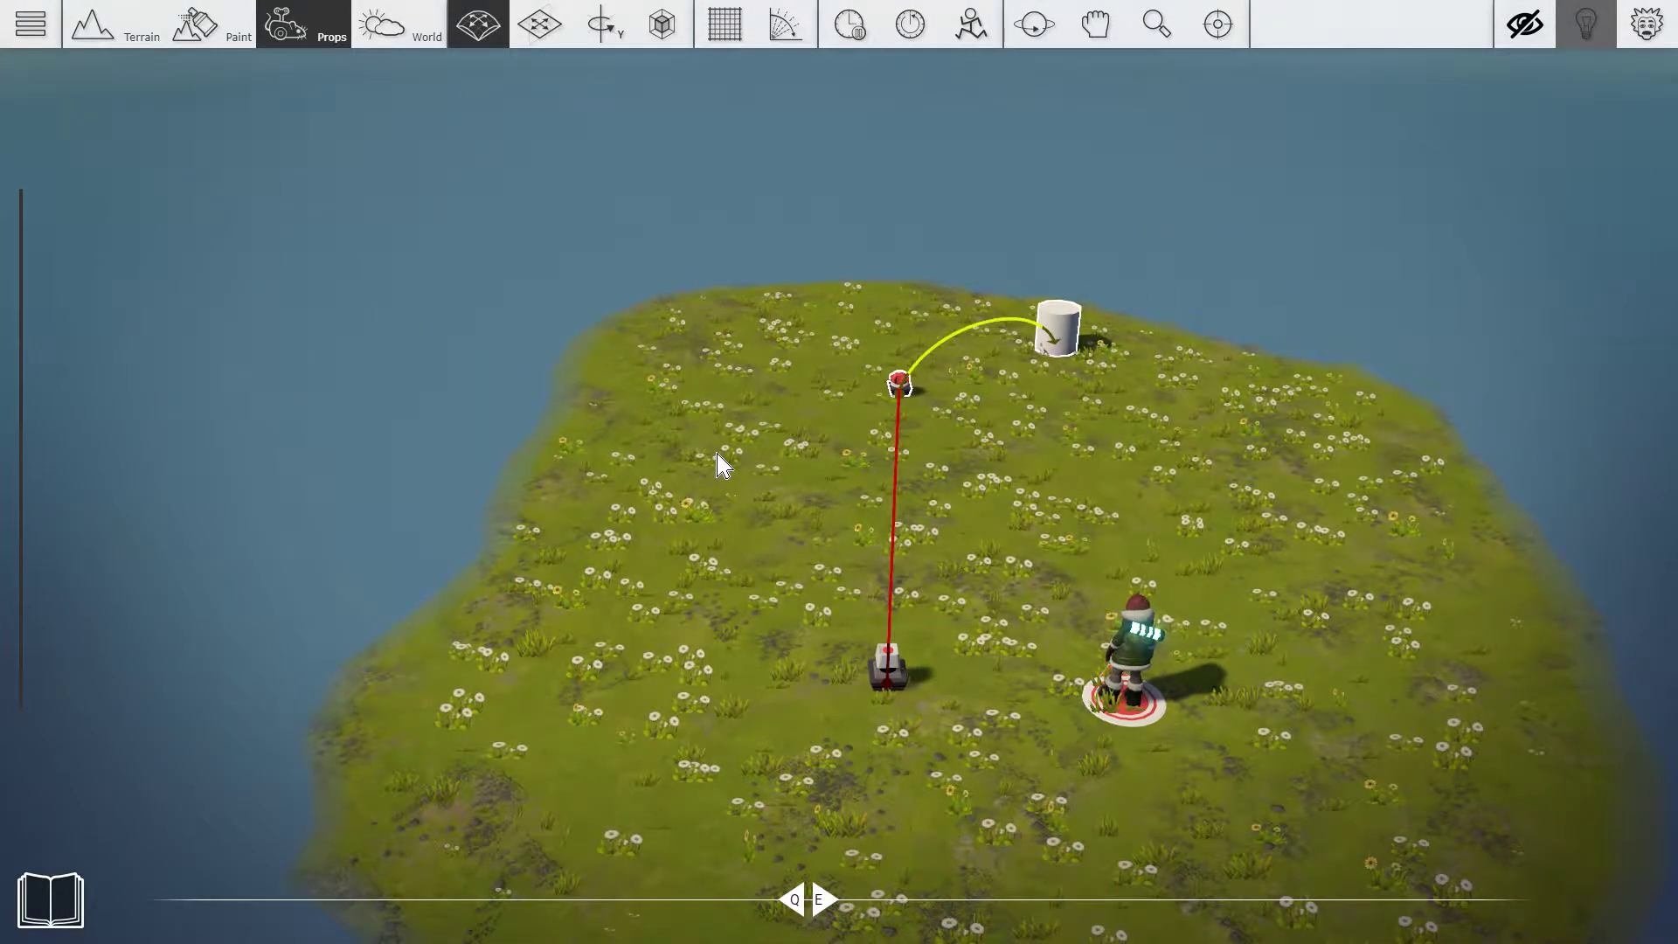
pyautogui.moveTo(1022, 433); pyautogui.dragTo(743, 603, button='right')
pyautogui.scroll(3, 874, 567)
pyautogui.scroll(-3, 869, 570)
pyautogui.scroll(-3, 743, 603)
pyautogui.scroll(4, 732, 605)
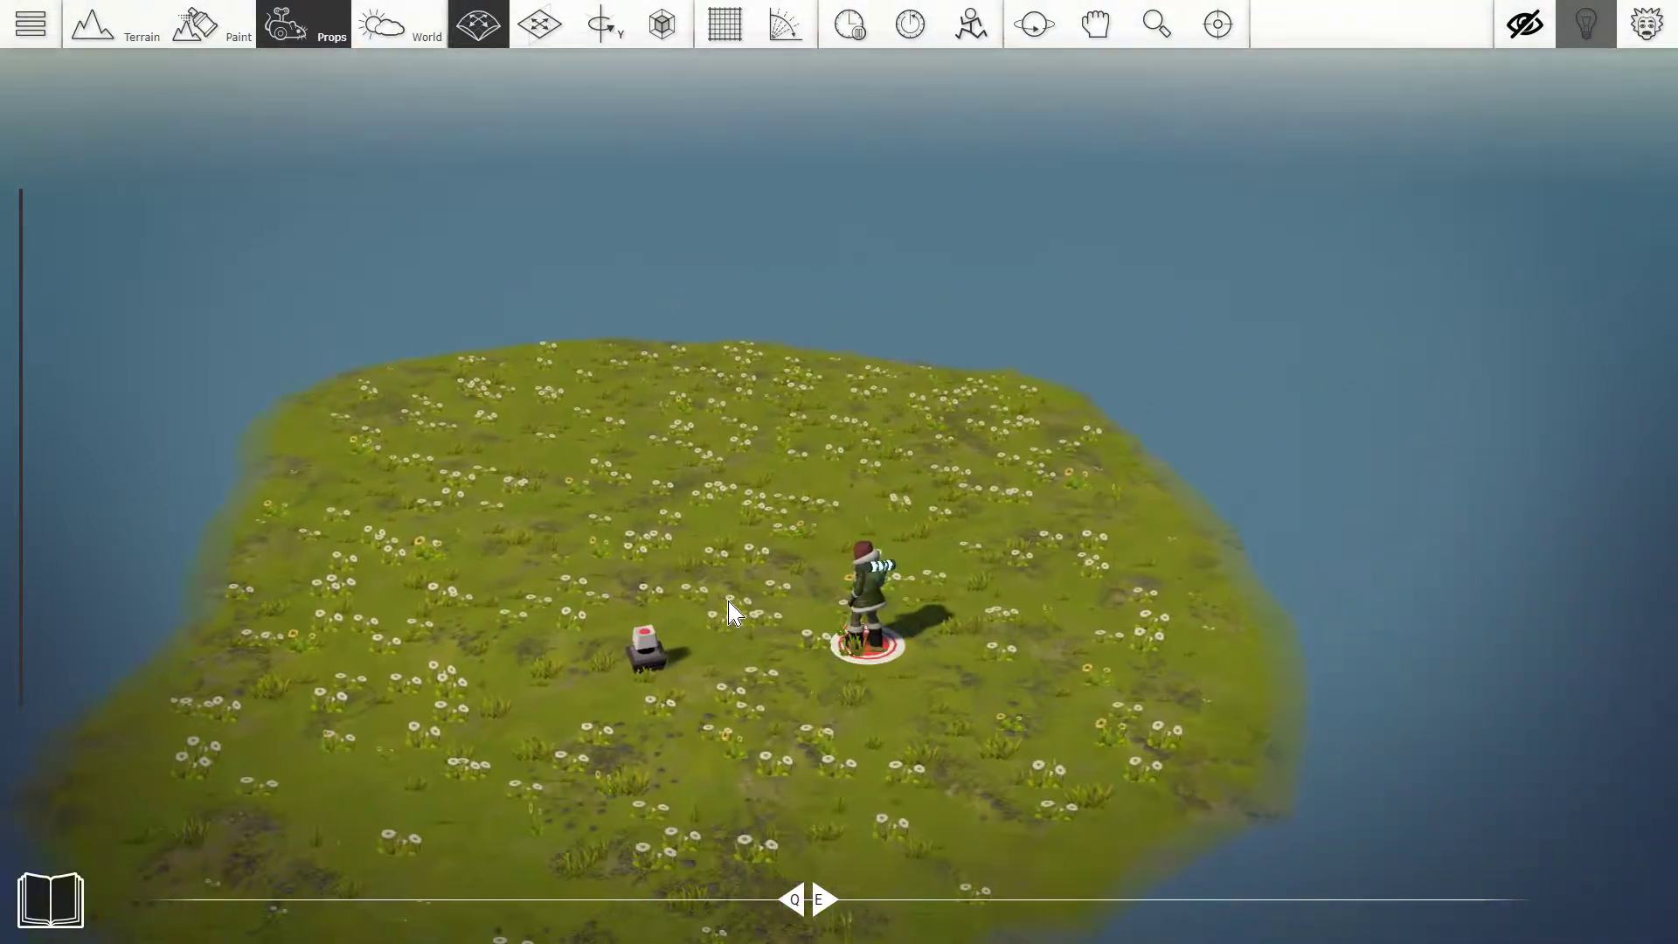
# - Add a Directional Mover from the Crey Gameplay props to the grass beyond the Input Trigger
pyautogui.press('a')
pyautogui.press('Tab')
pyautogui.click(308, 118)
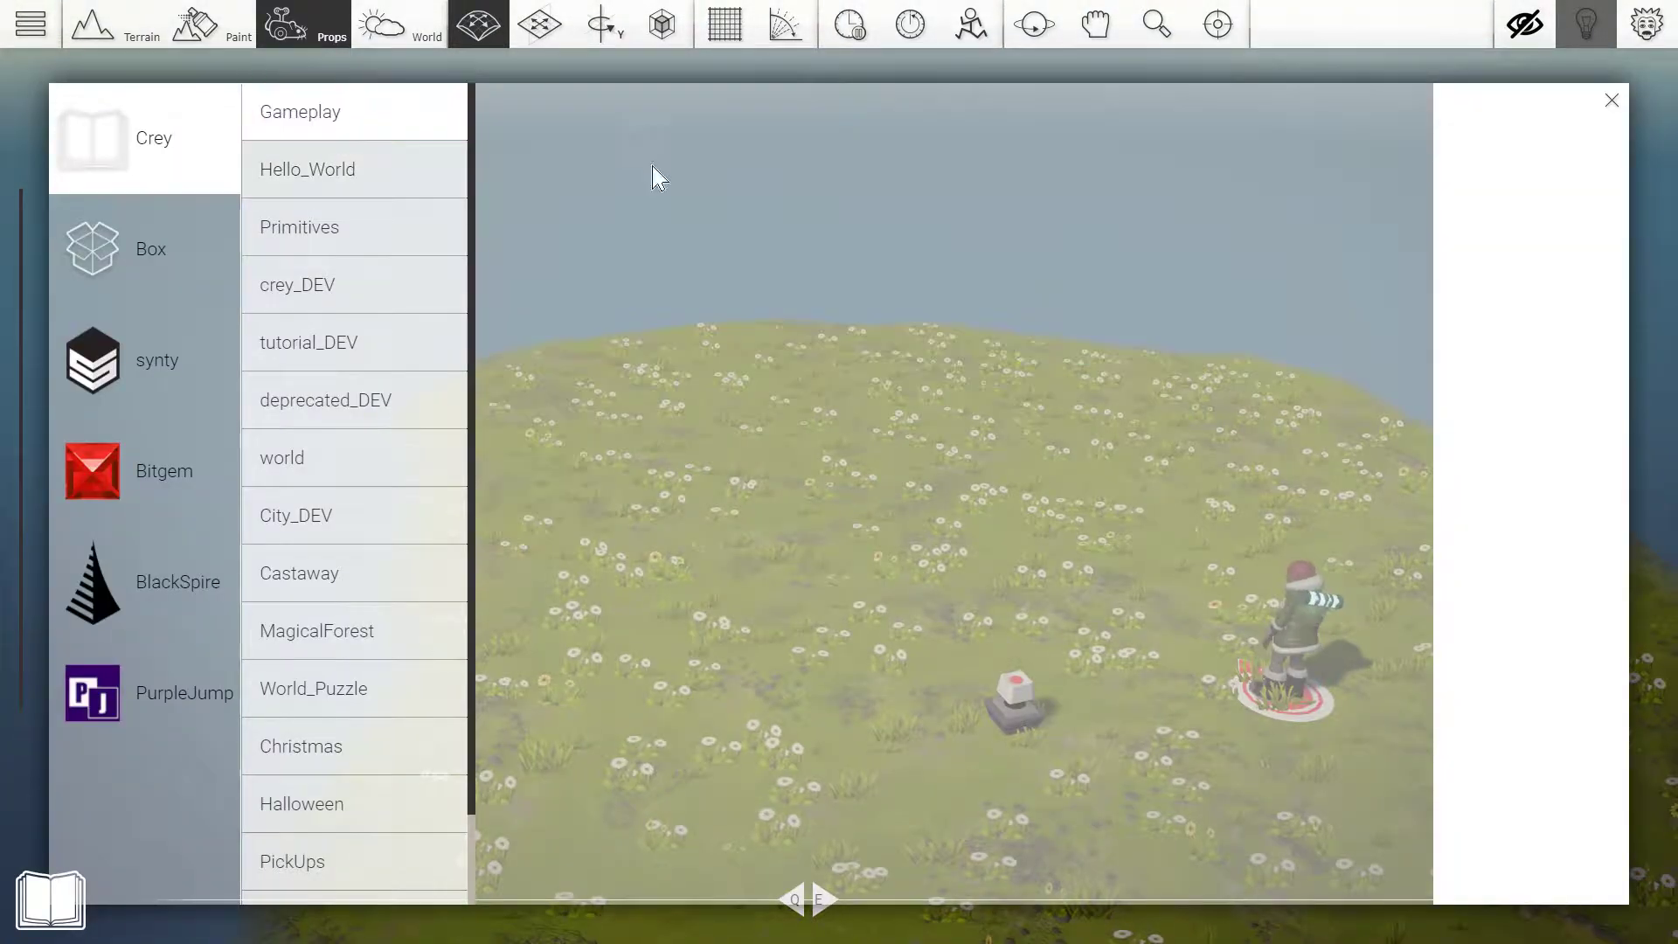
pyautogui.scroll(-3, 907, 357)
pyautogui.scroll(-1, 874, 393)
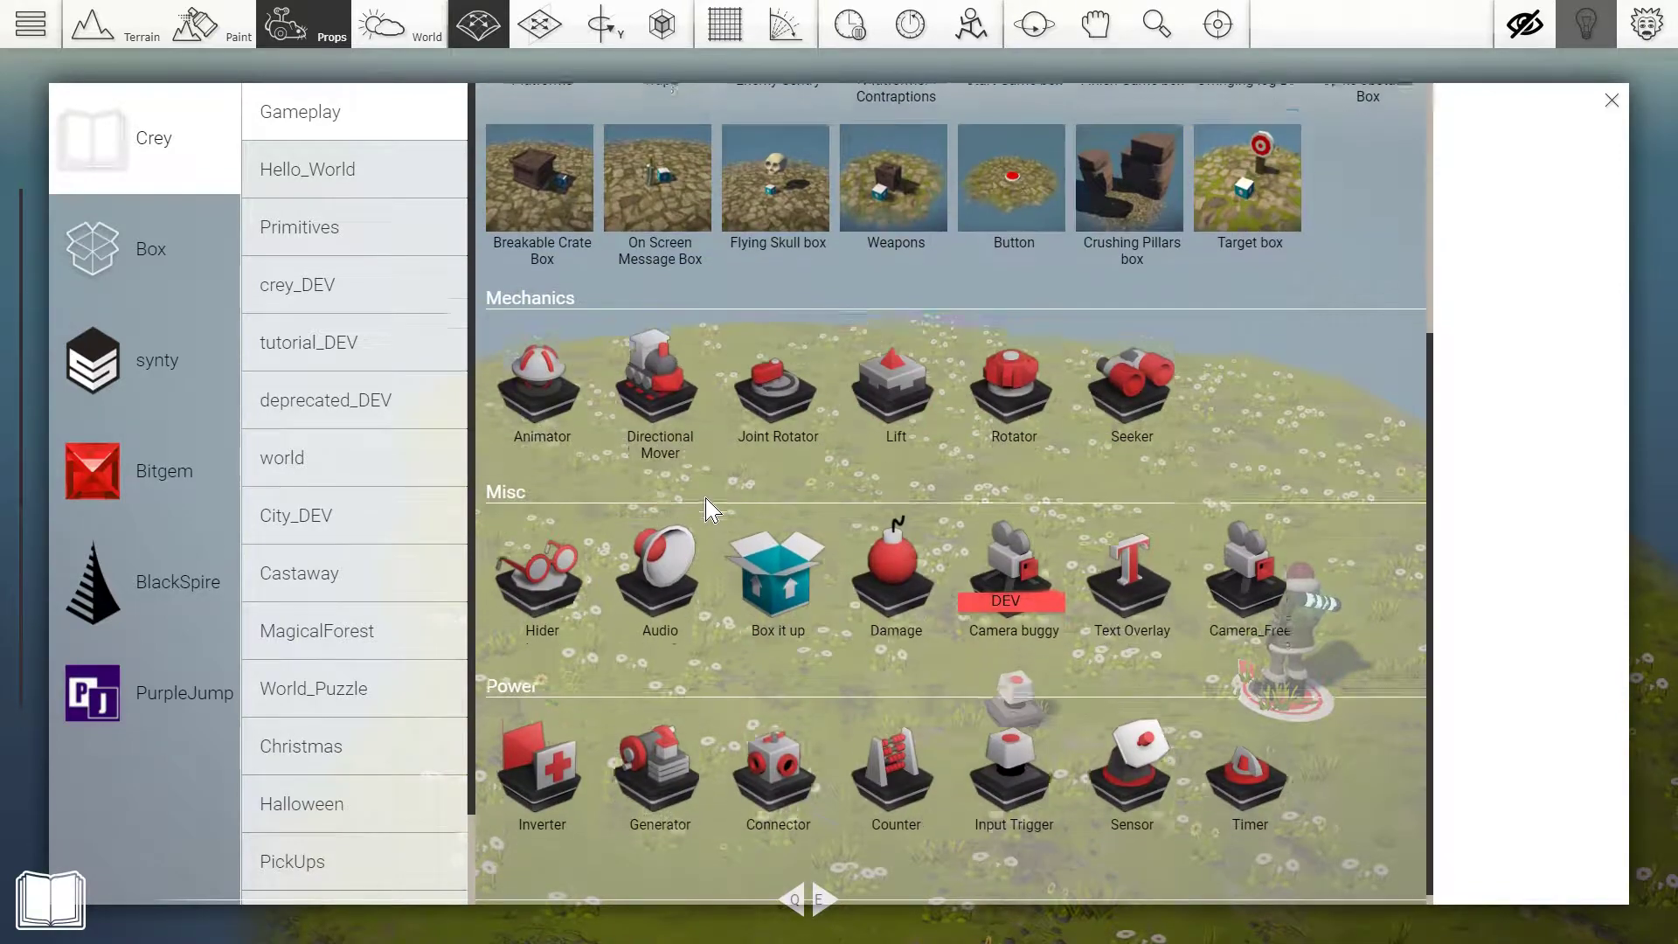
pyautogui.scroll(1, 687, 483)
pyautogui.click(687, 476)
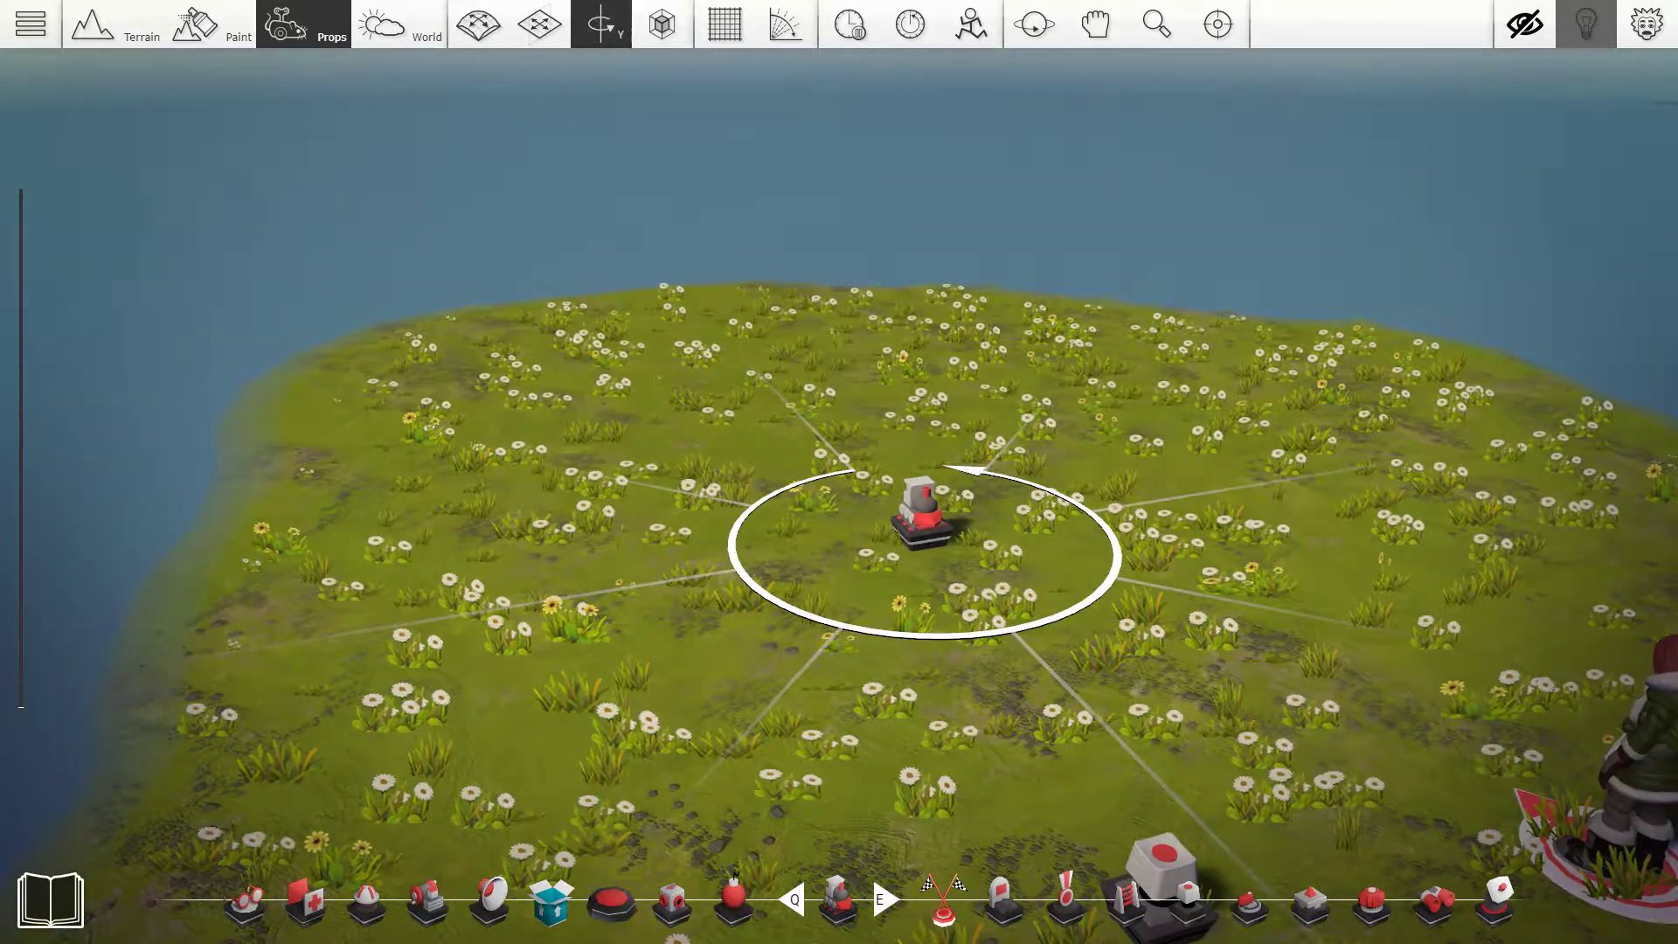
# - Rotate the Directional Mover with angle snapping so it faces away from the Input Trigger
pyautogui.press('shift')
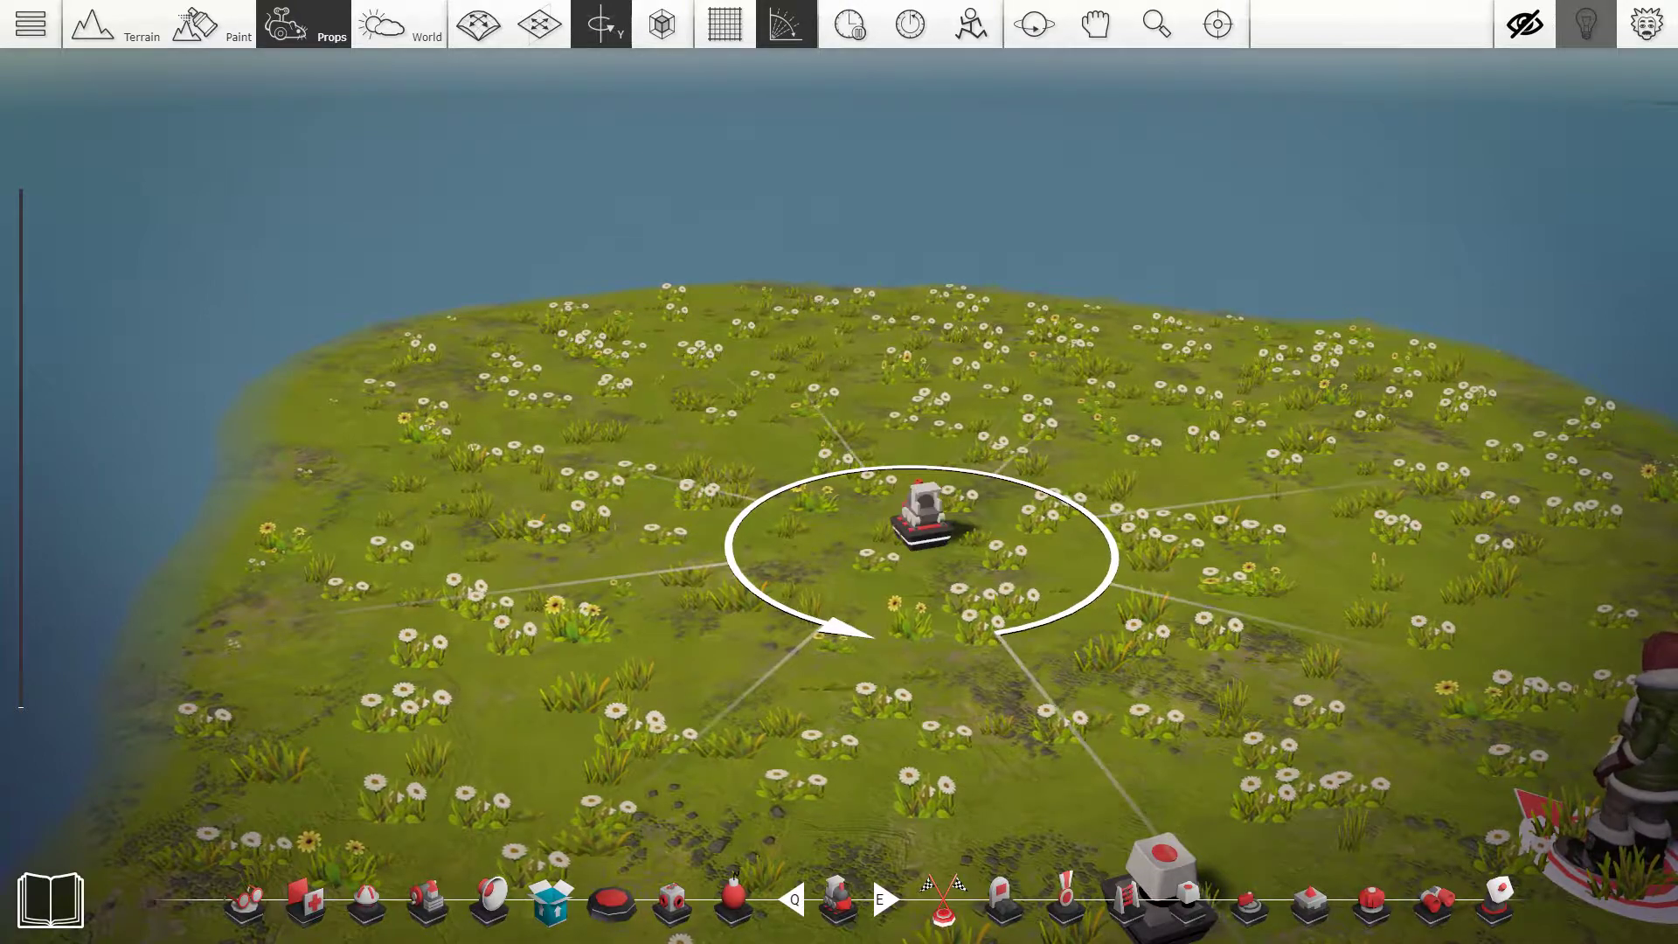
pyautogui.click(923, 530)
pyautogui.moveTo(924, 526); pyautogui.dragTo(910, 483, button='middle')
pyautogui.scroll(-2, 892, 488)
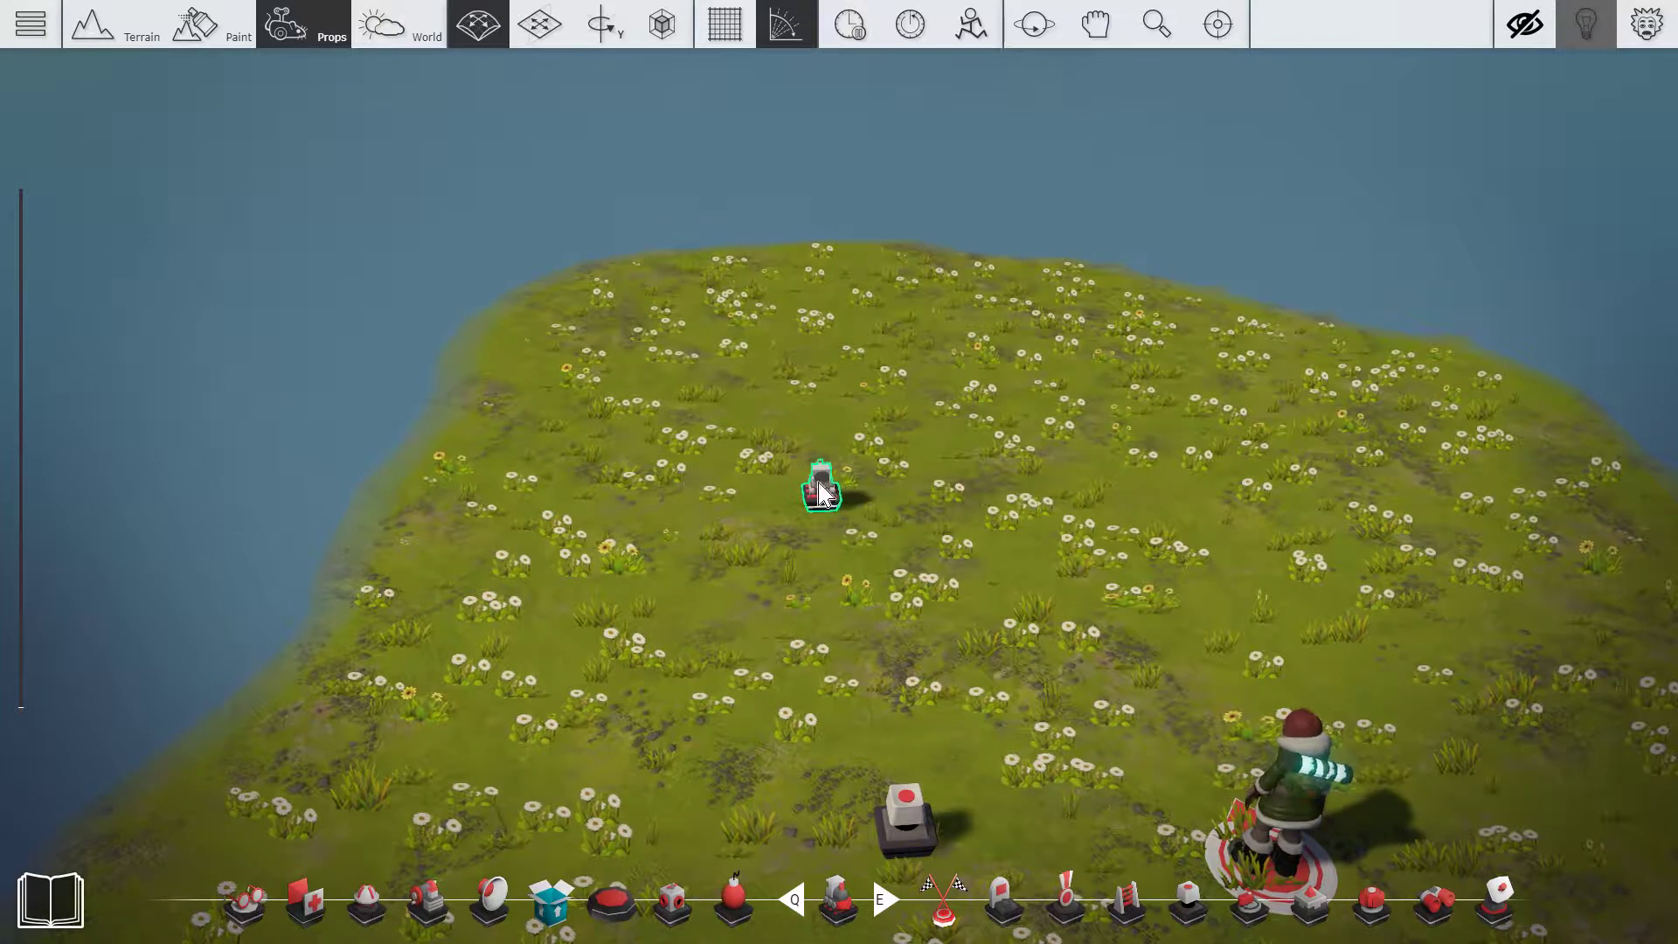
# - Set the Directional Mover's Speed On to 60.00
pyautogui.click(853, 472)
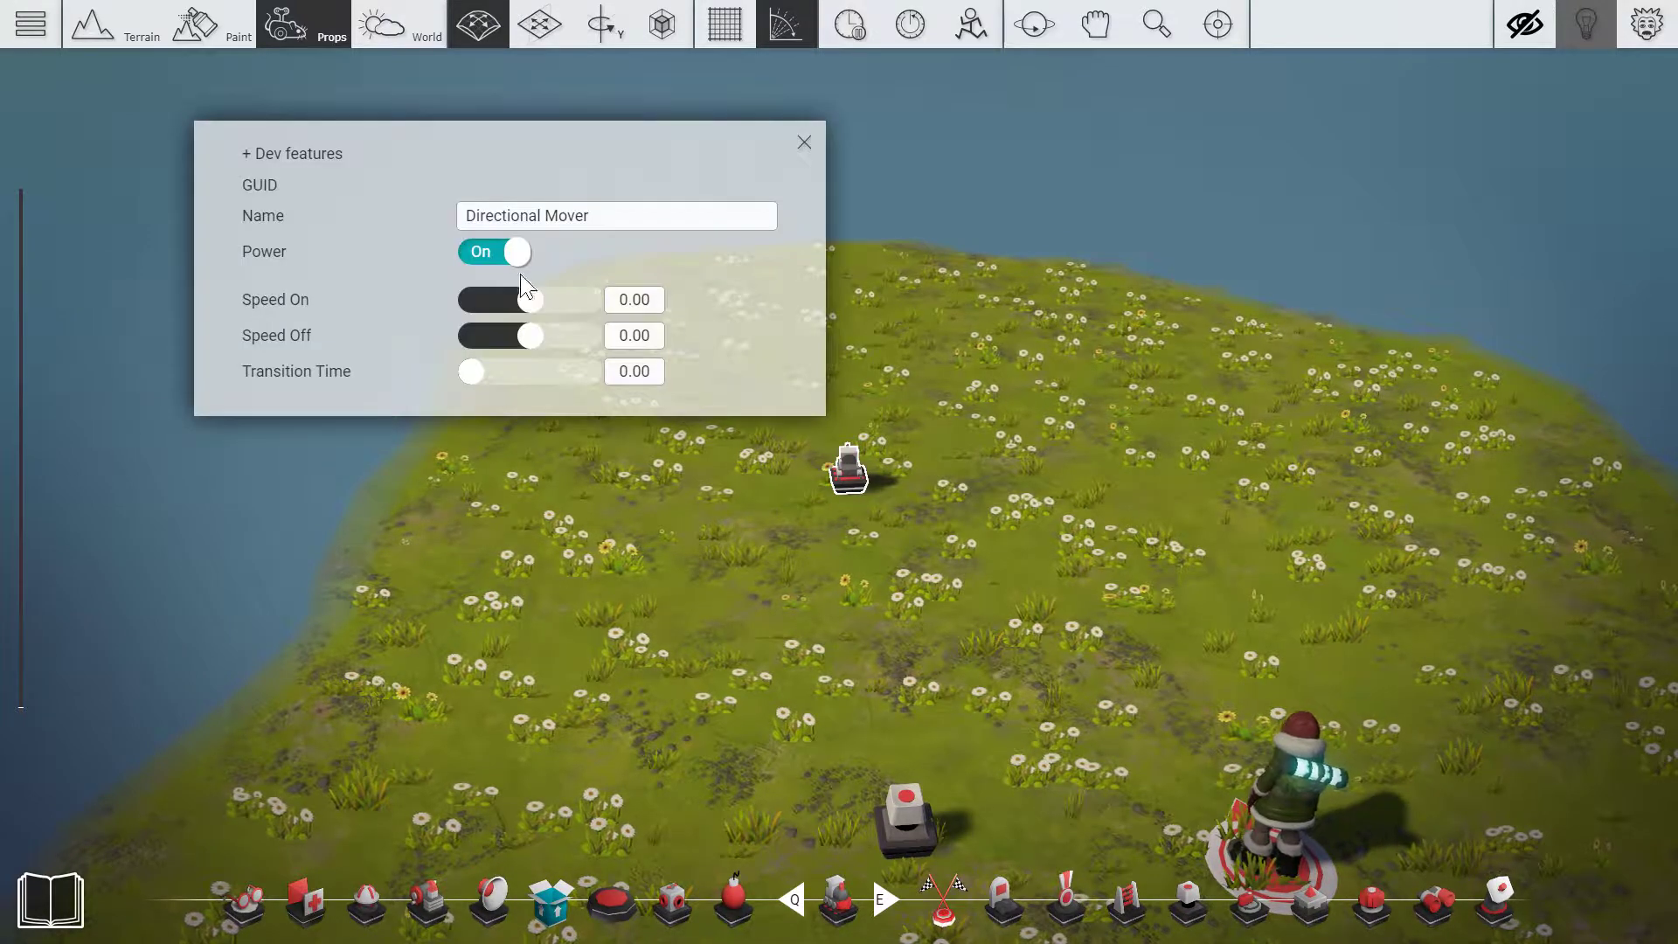
pyautogui.moveTo(528, 300); pyautogui.dragTo(520, 302)
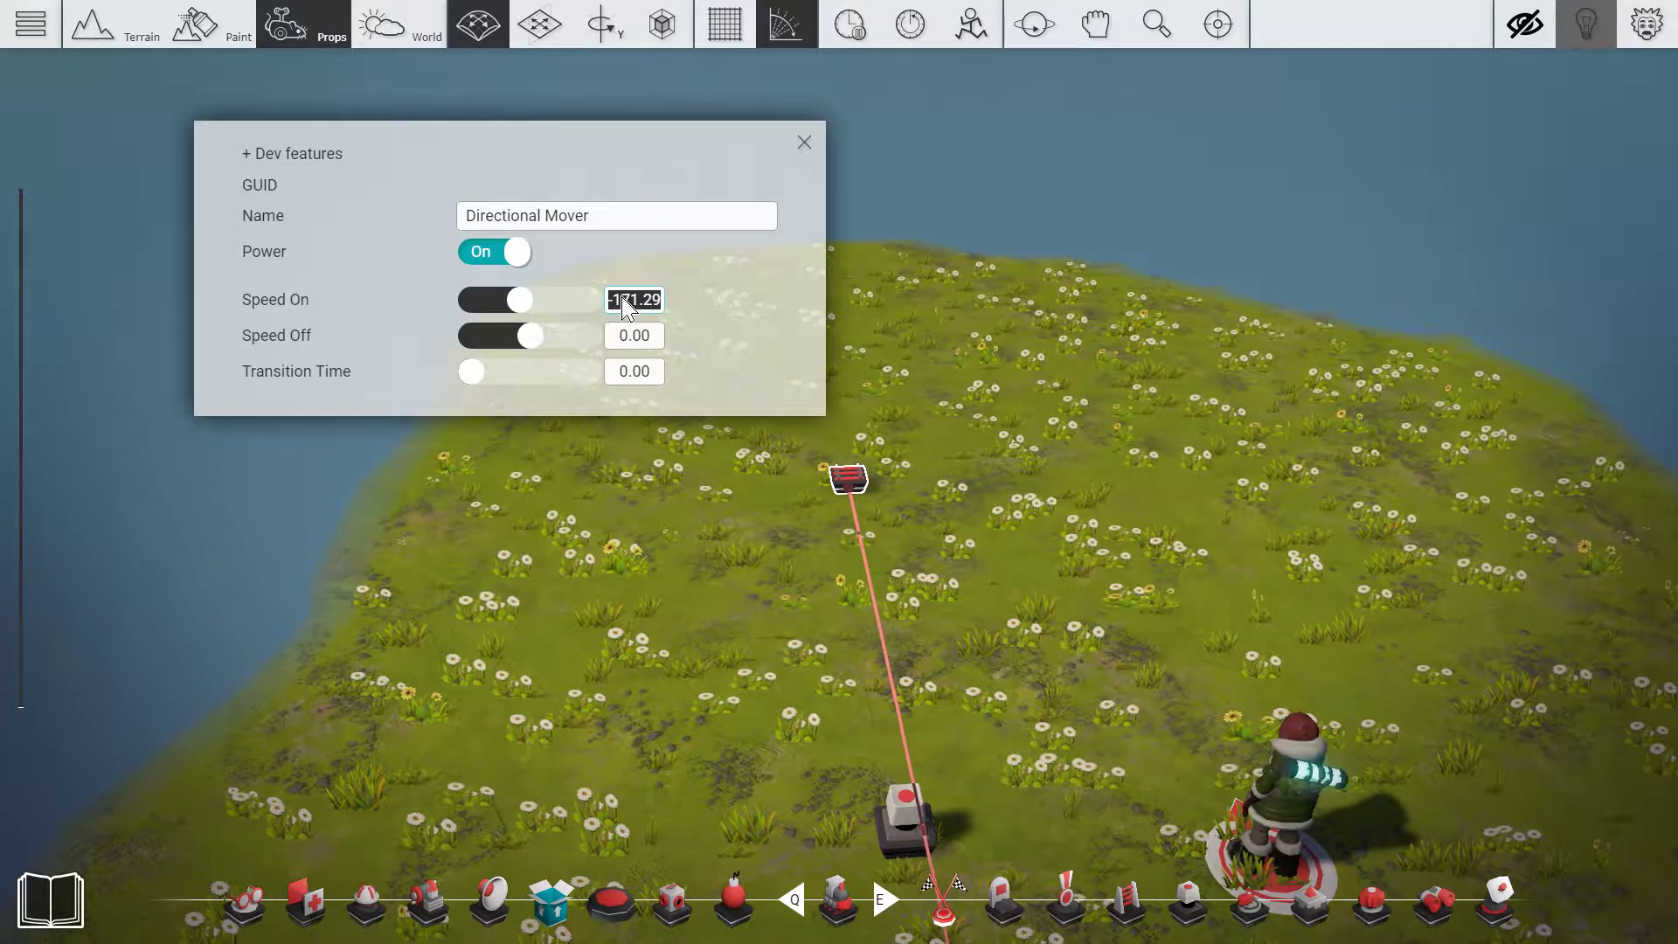
pyautogui.write('60.00')
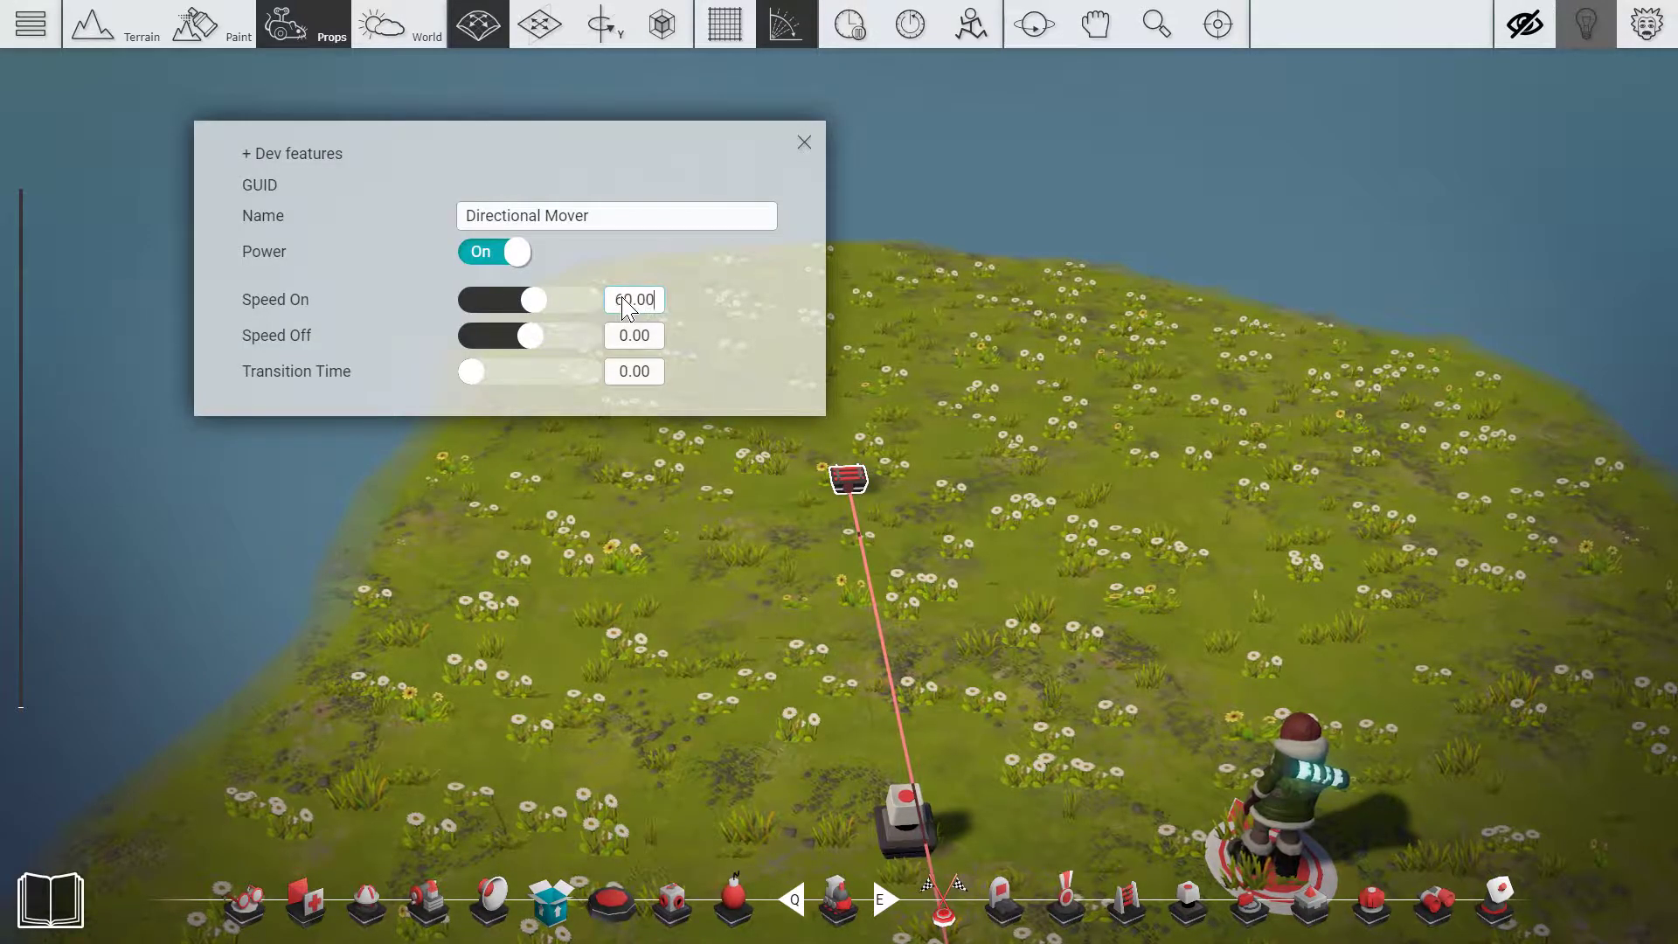
pyautogui.click(804, 141)
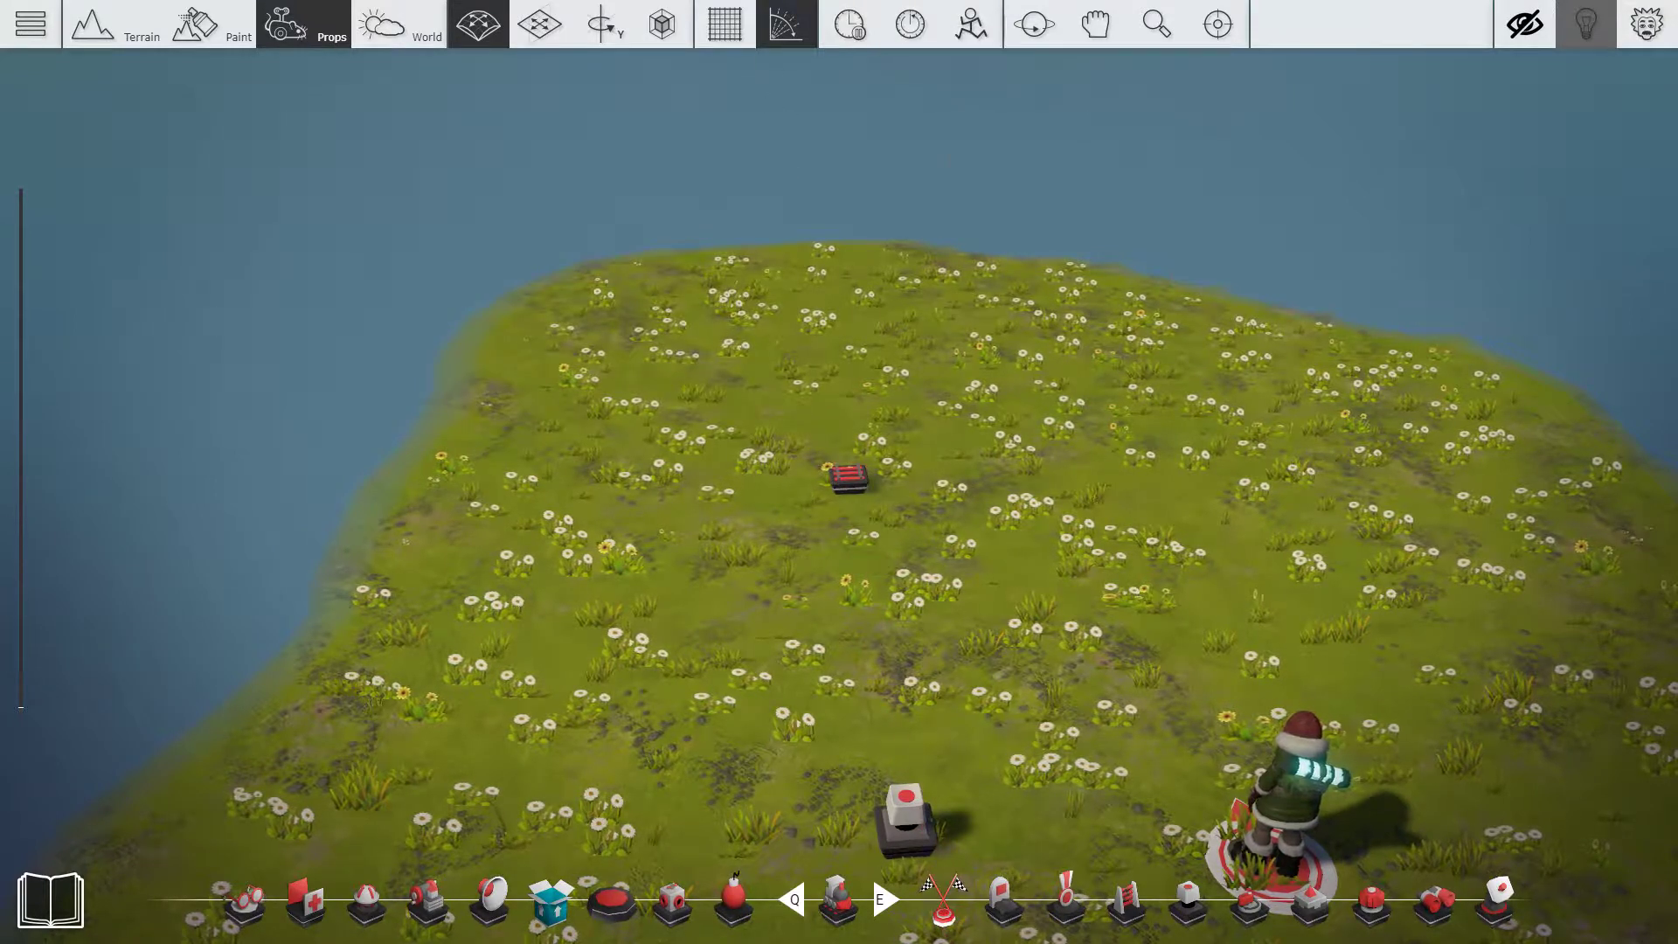
# - Reopen the Directional Mover's properties and raise its Speed On further
pyautogui.scroll(-3, 900, 449)
pyautogui.click(901, 601)
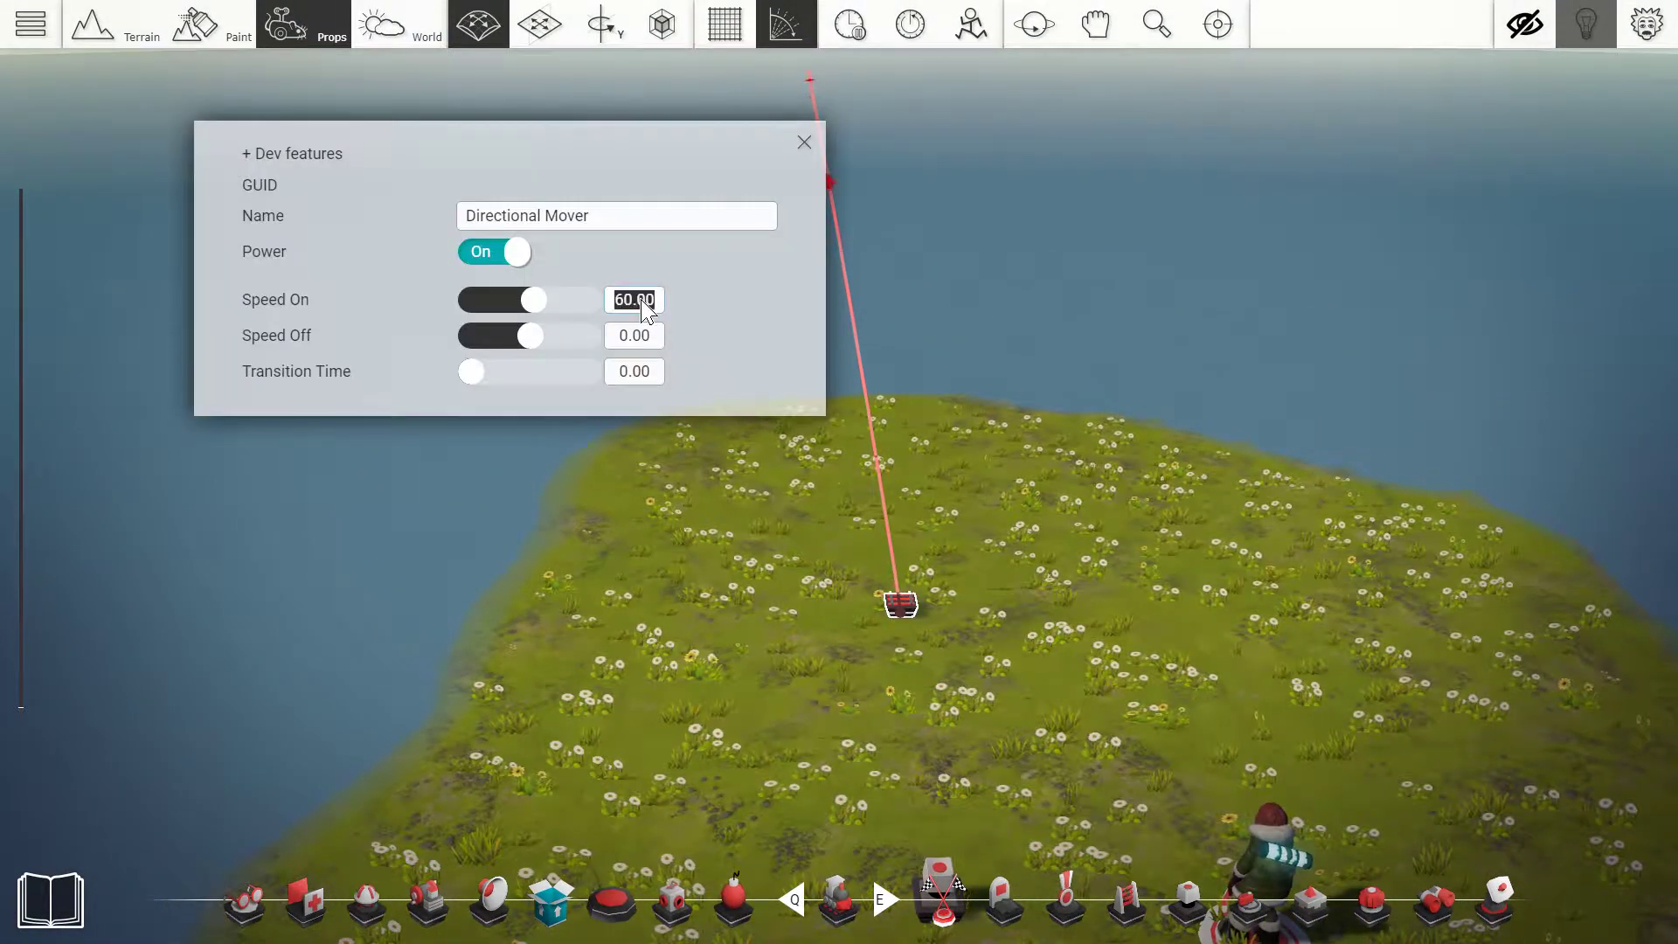
pyautogui.click(805, 142)
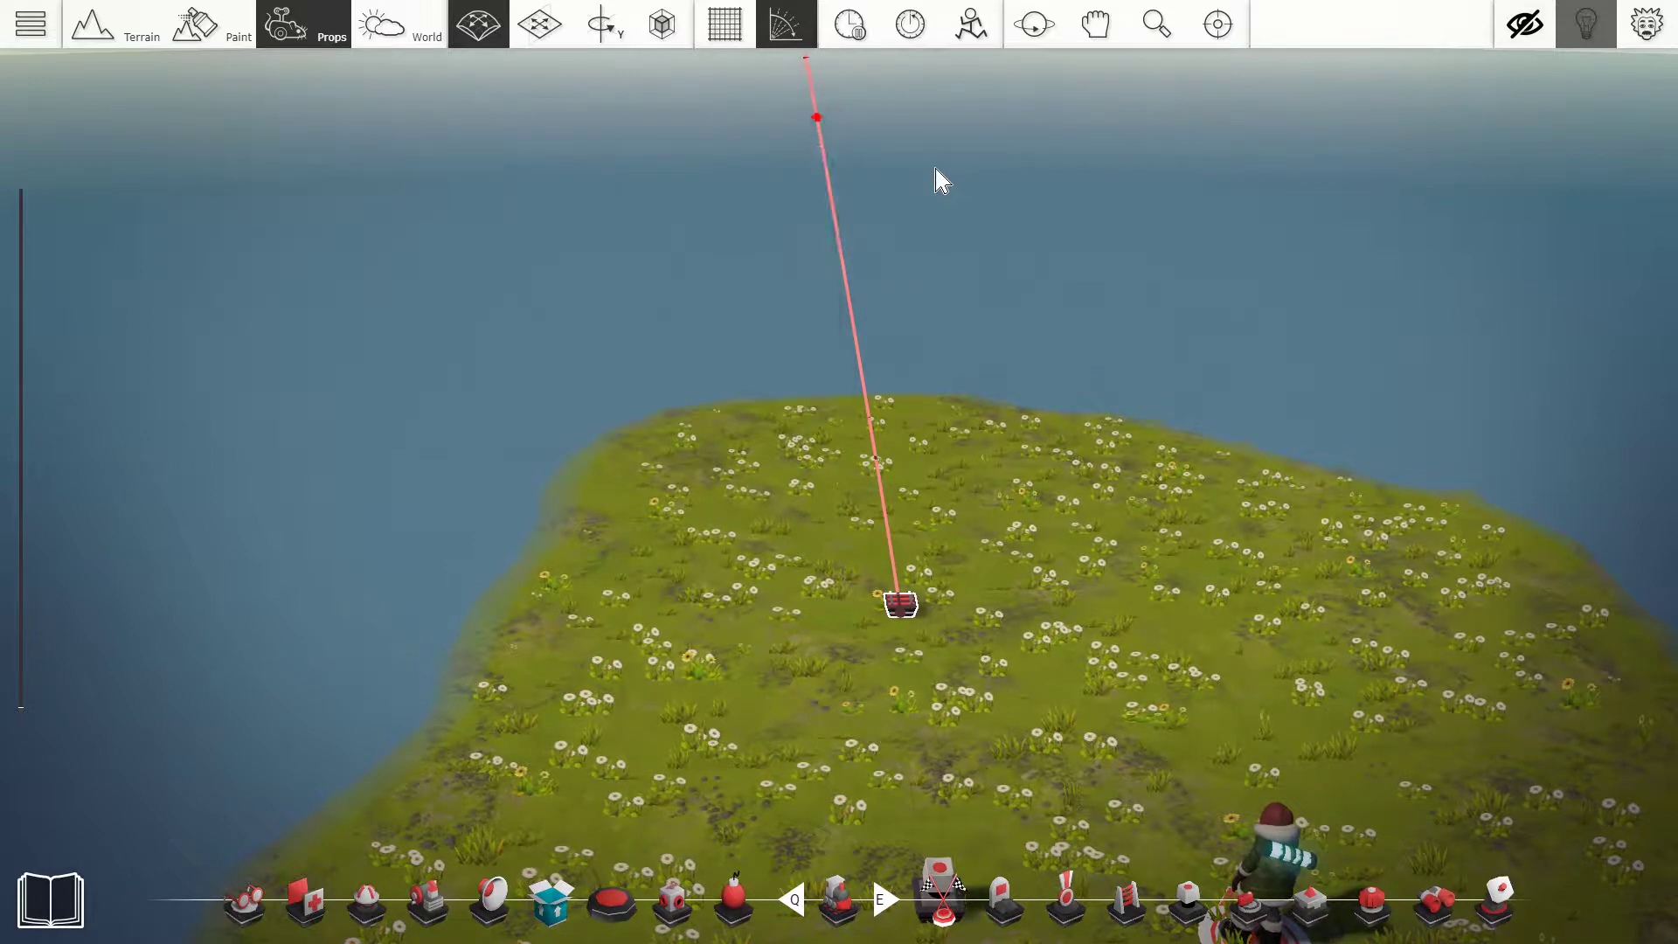
# - Wire the Input Trigger to the Directional Mover and reset the level's props
pyautogui.scroll(-2, 945, 559)
pyautogui.scroll(2, 960, 758)
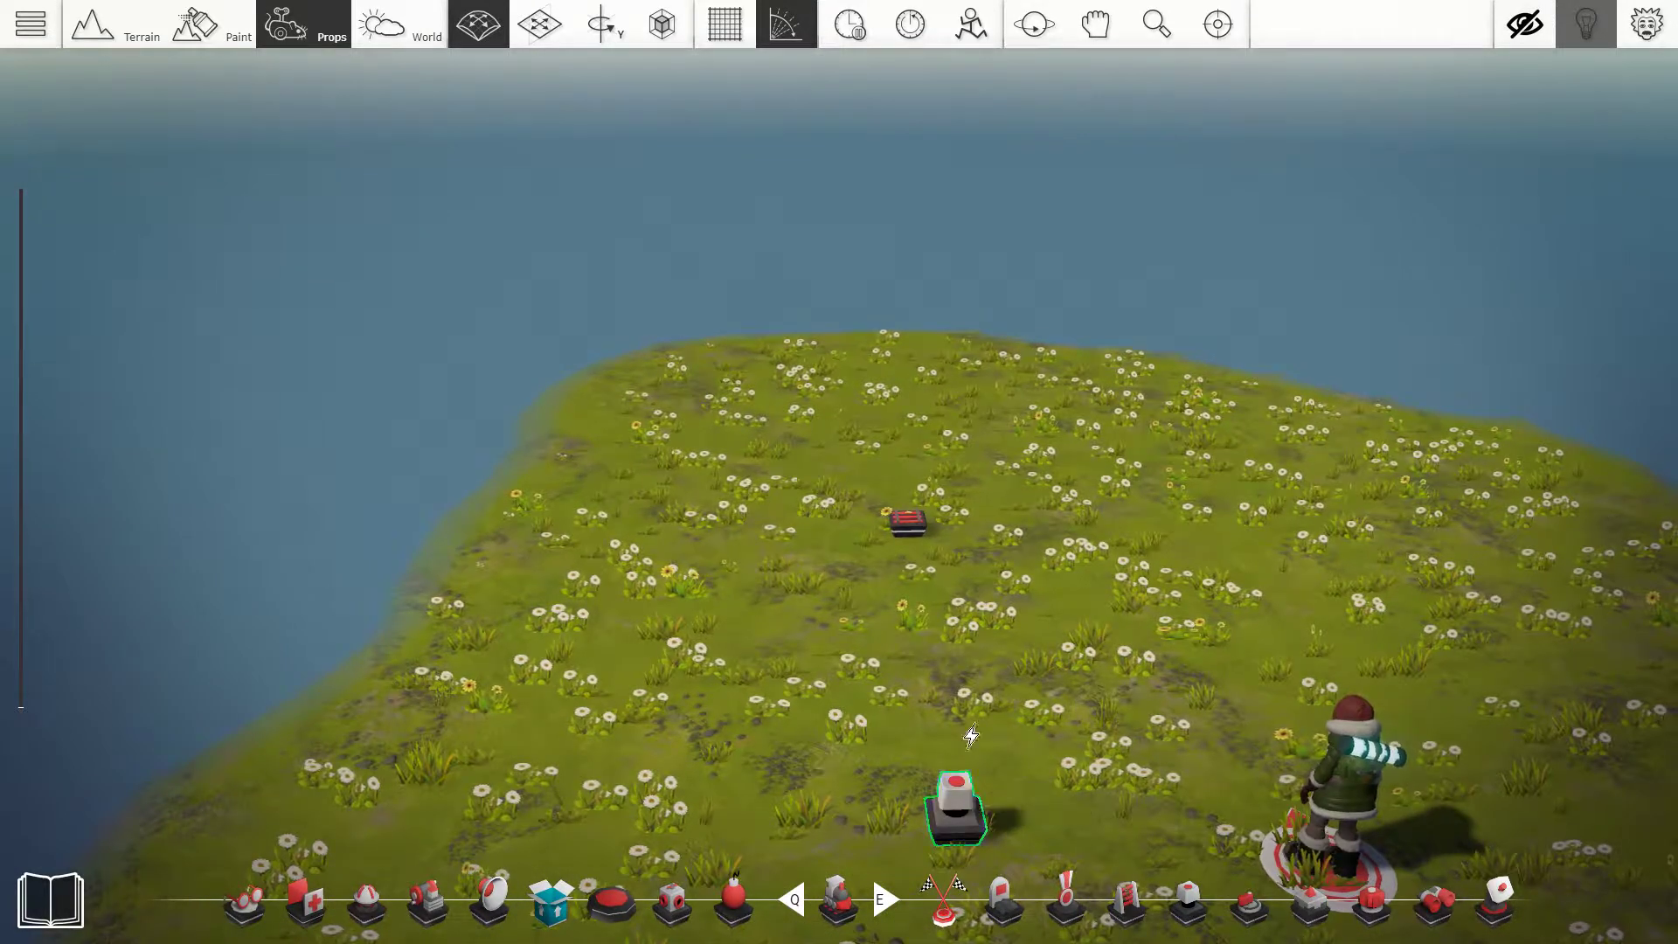
pyautogui.moveTo(971, 736); pyautogui.dragTo(918, 526)
pyautogui.click(903, 29)
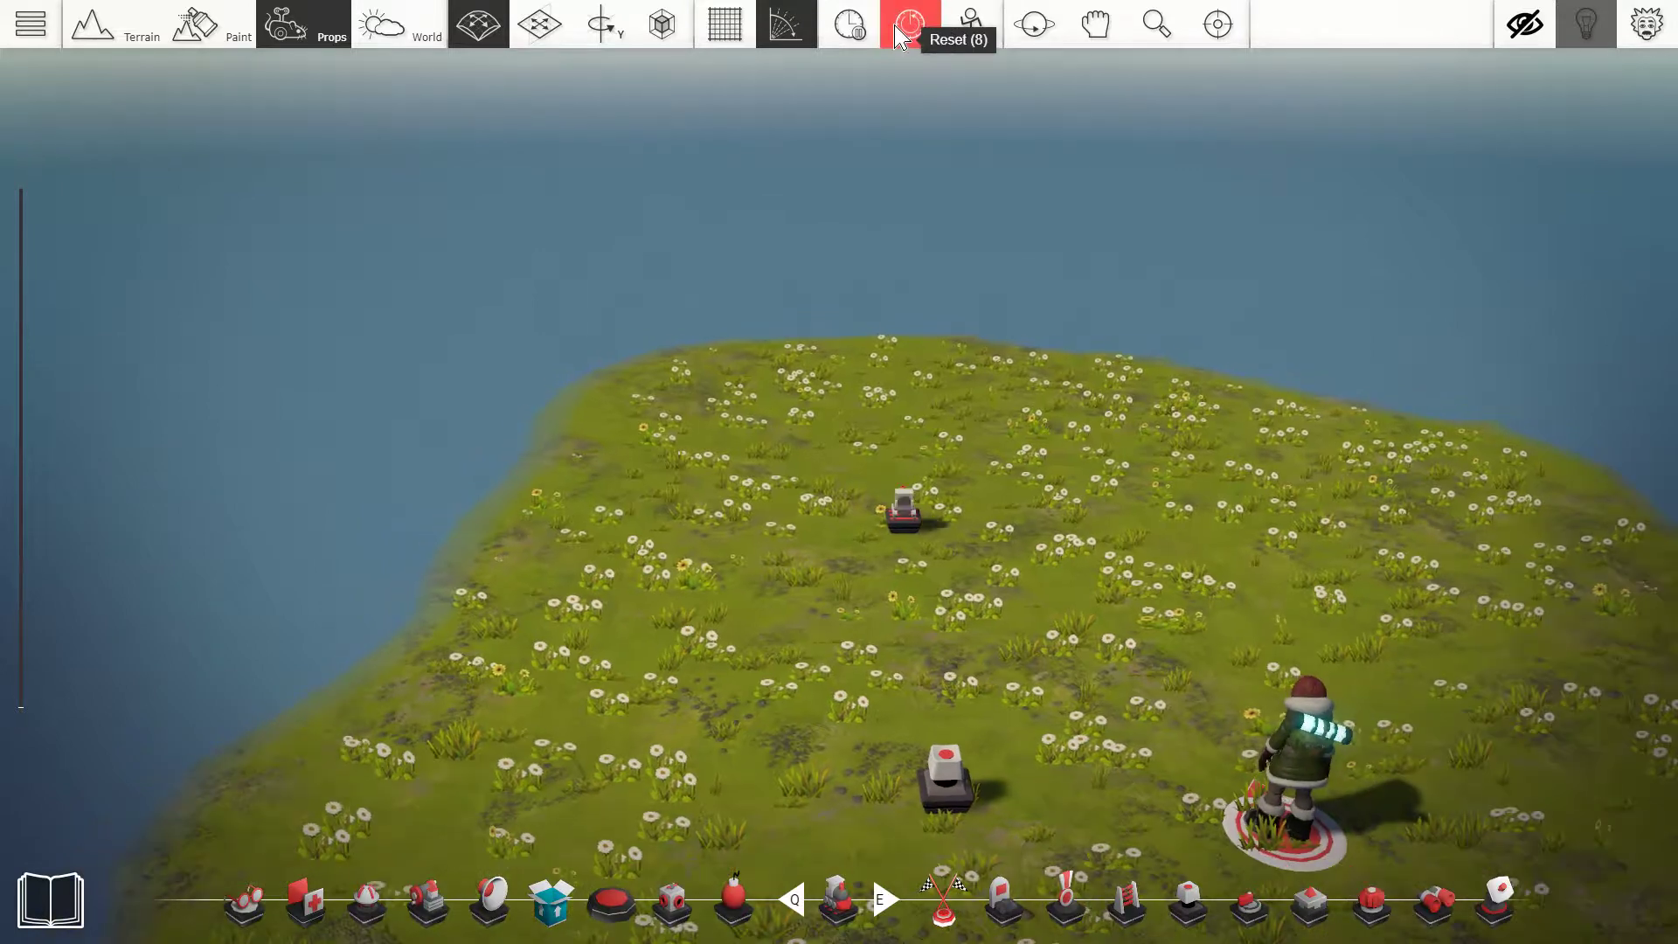
# - Place a Skull from the Castaway props on the grass just in front of the Directional Mover
pyautogui.scroll(-2, 986, 315)
pyautogui.press('Tab')
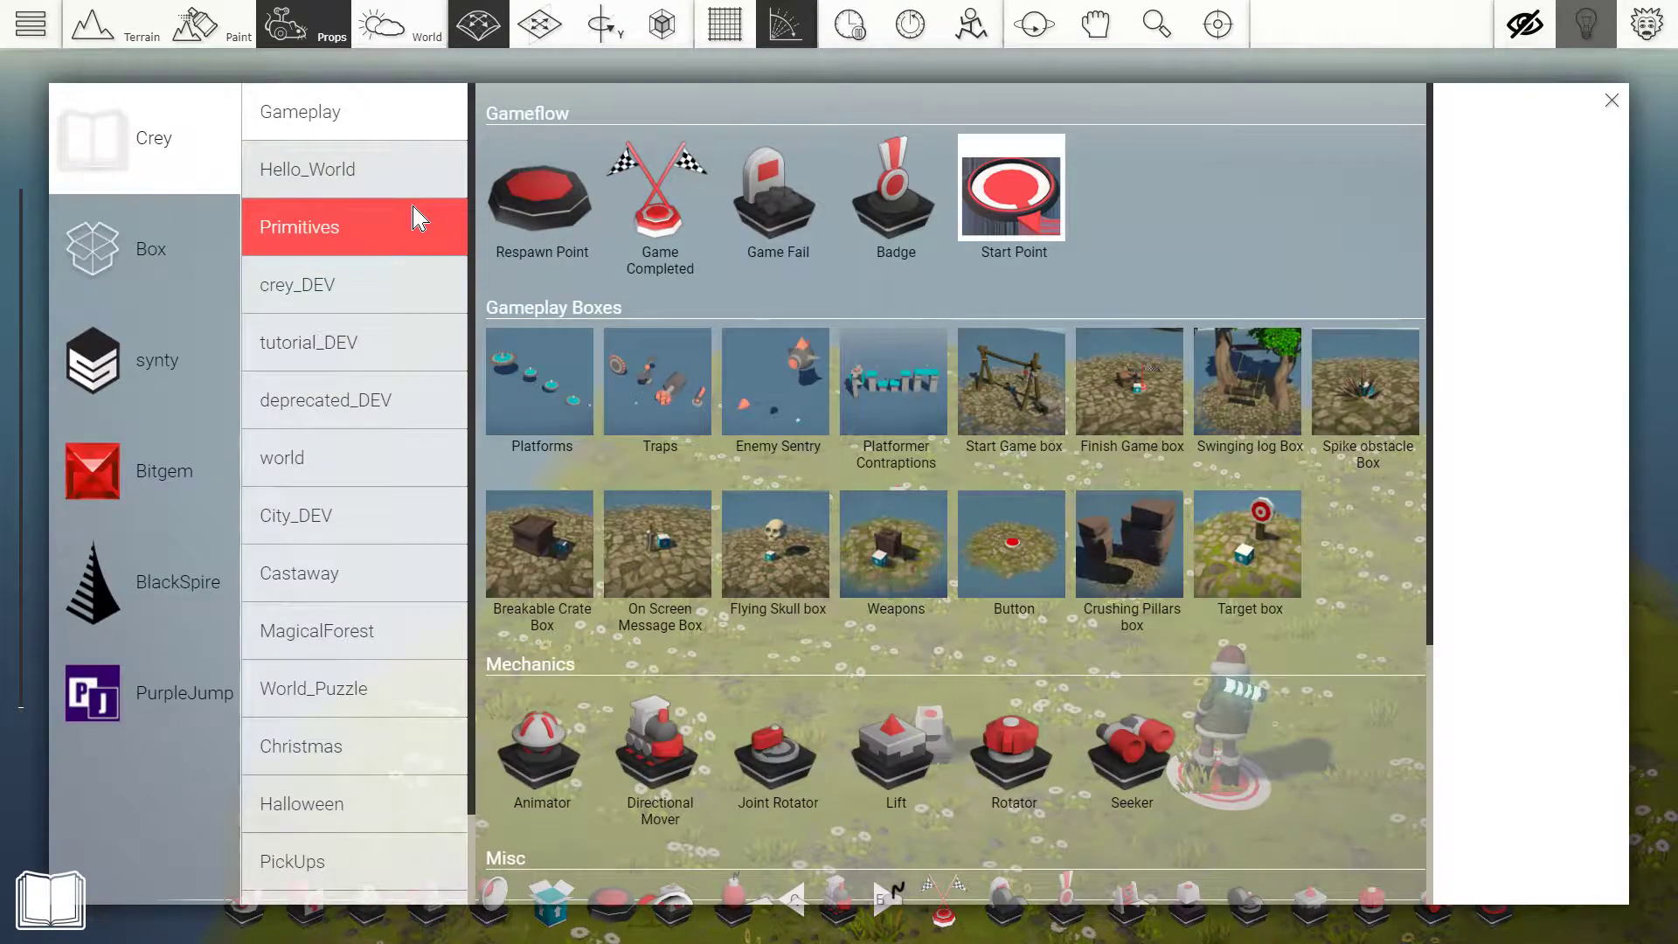
pyautogui.click(379, 577)
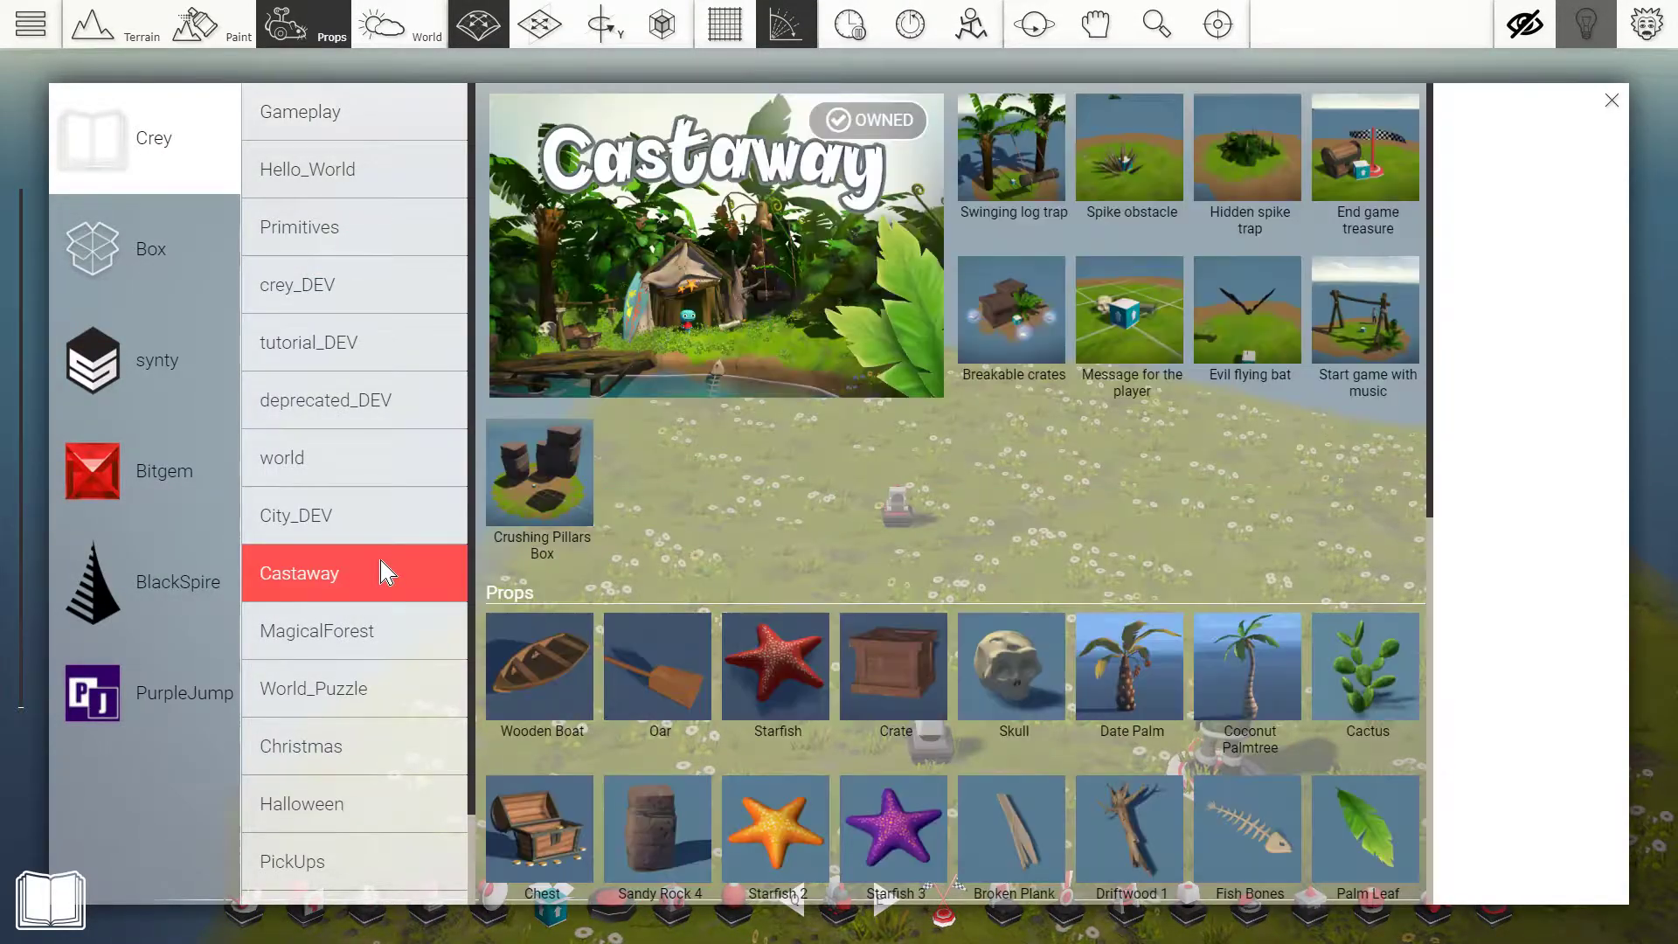
pyautogui.scroll(-1, 805, 435)
pyautogui.scroll(-6, 1006, 452)
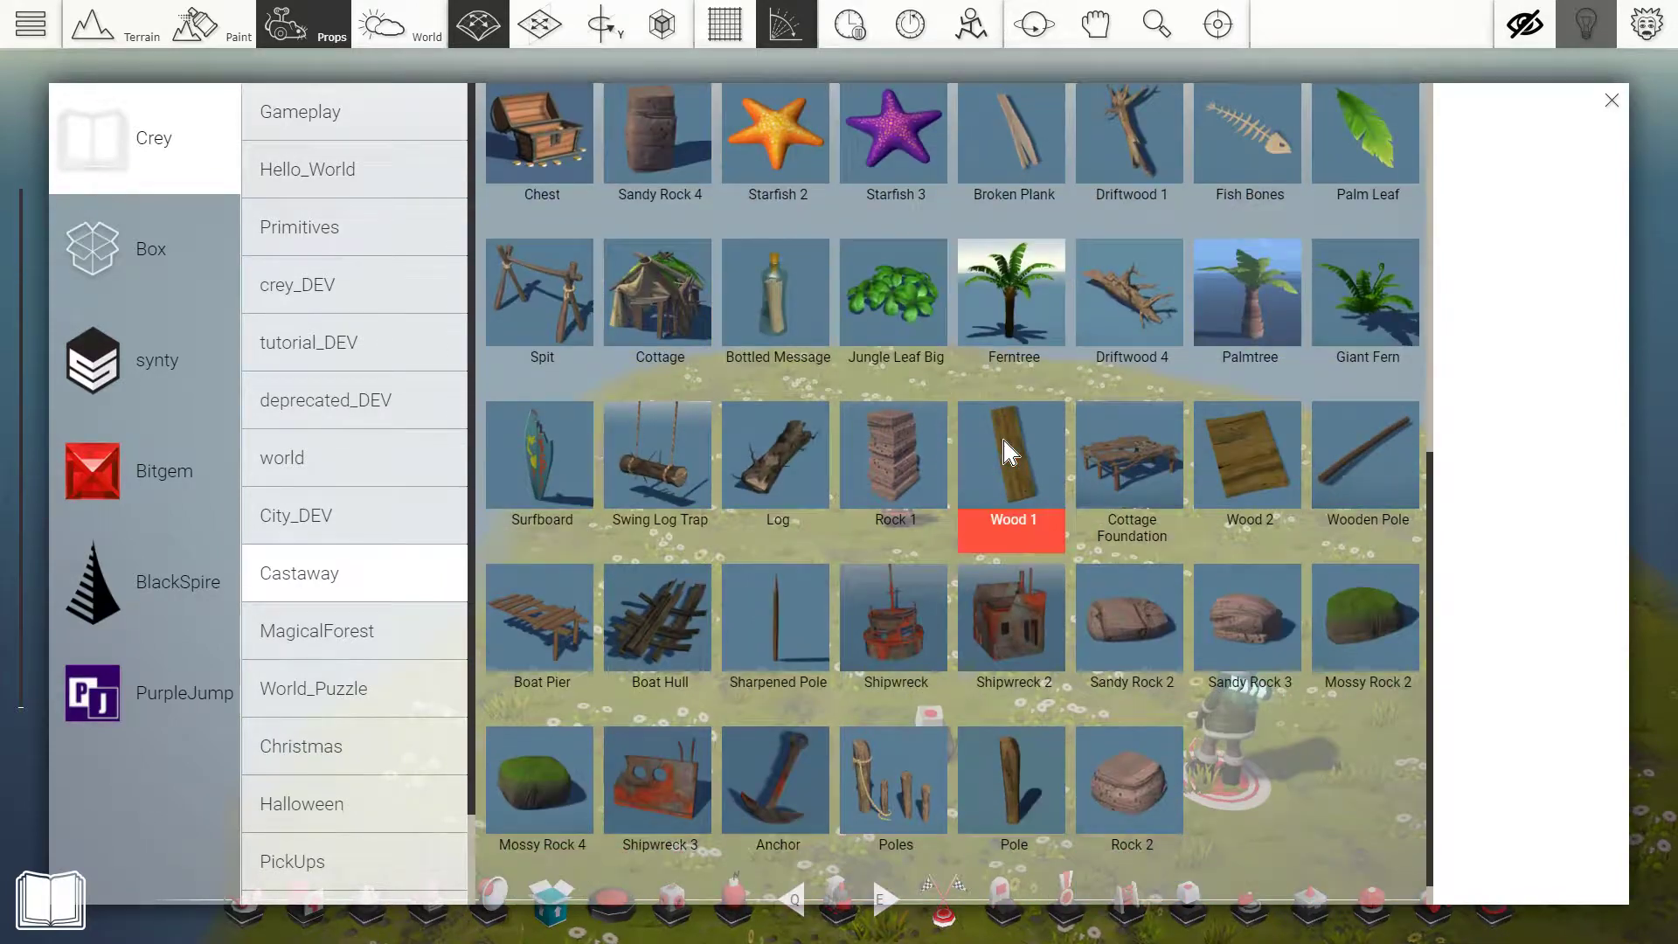
pyautogui.scroll(4, 1005, 452)
pyautogui.press('w')
pyautogui.moveTo(841, 558); pyautogui.dragTo(934, 626)
pyautogui.moveTo(934, 626); pyautogui.dragTo(933, 682, button='right')
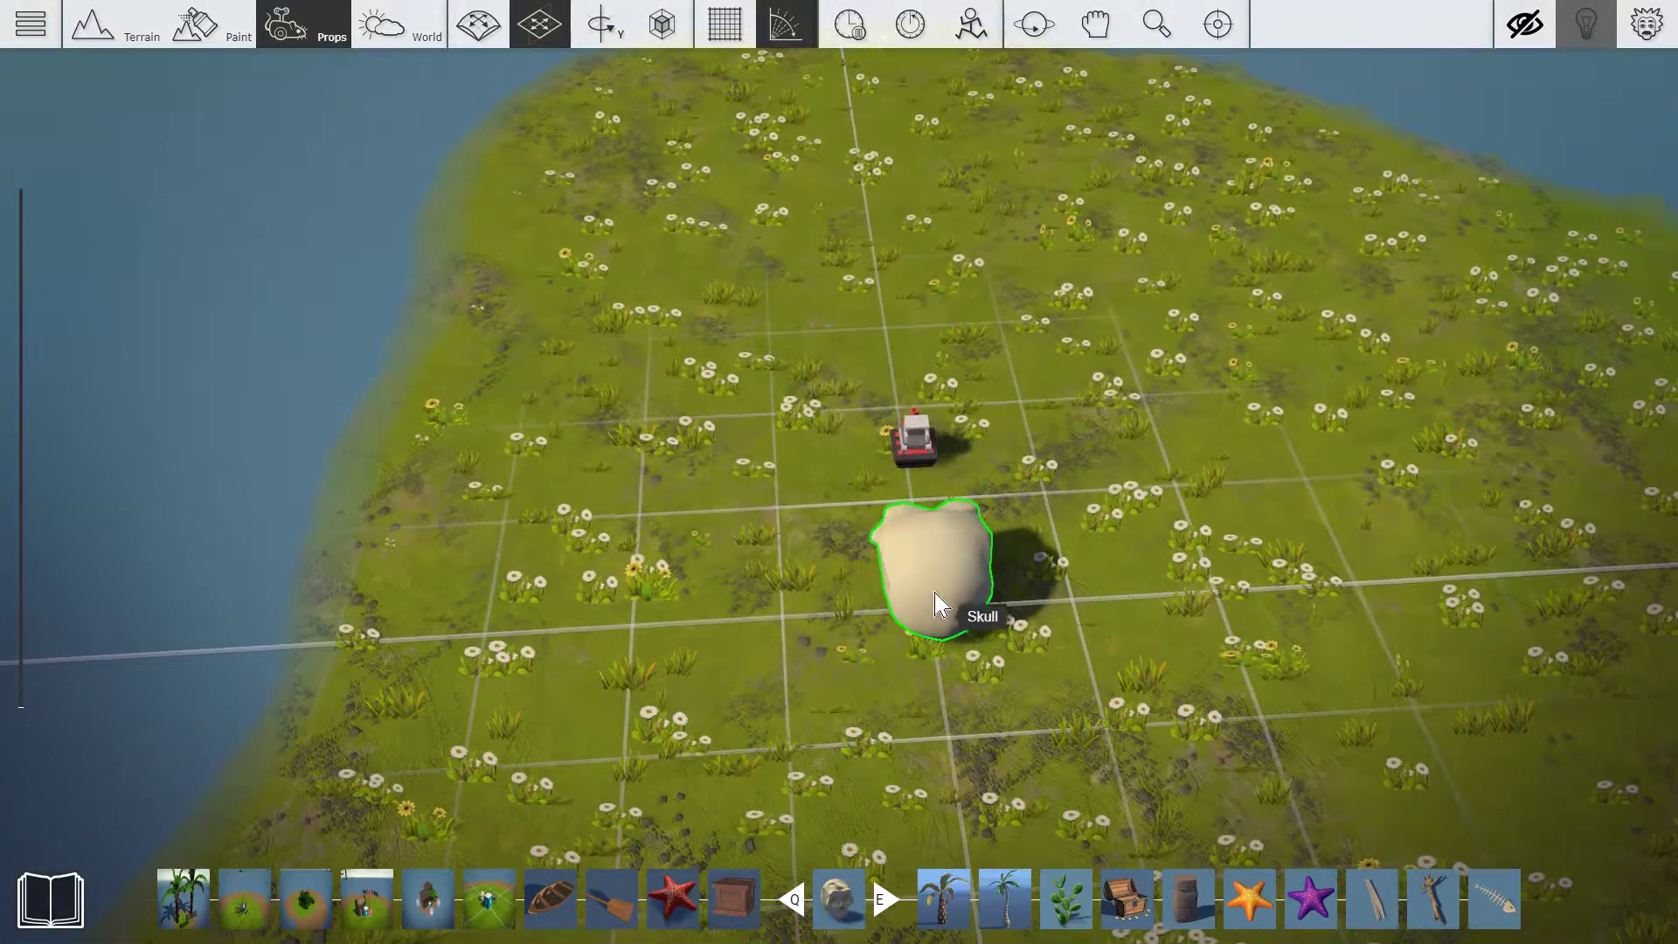
# - Move the skull up against the Directional Mover and link the mover to the skull
pyautogui.moveTo(934, 603); pyautogui.dragTo(928, 554)
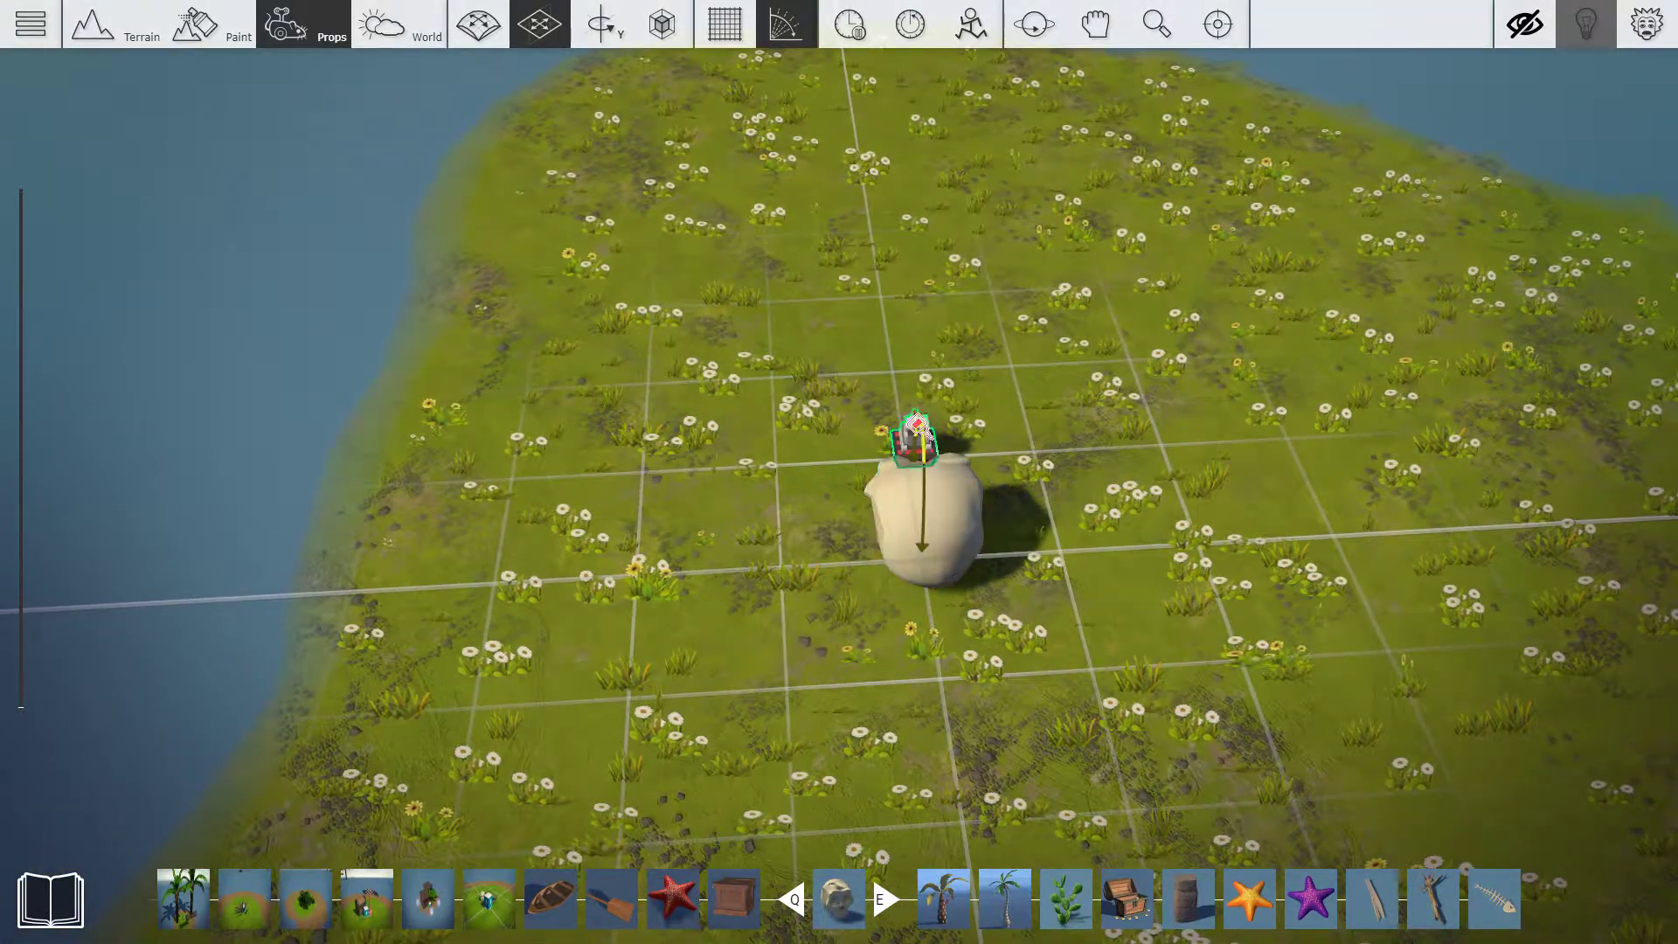
pyautogui.moveTo(922, 438)
pyautogui.mouseDown(button='right')
pyautogui.moveTo(996, 420)
pyautogui.moveTo(936, 446)
pyautogui.mouseUp(button='right')
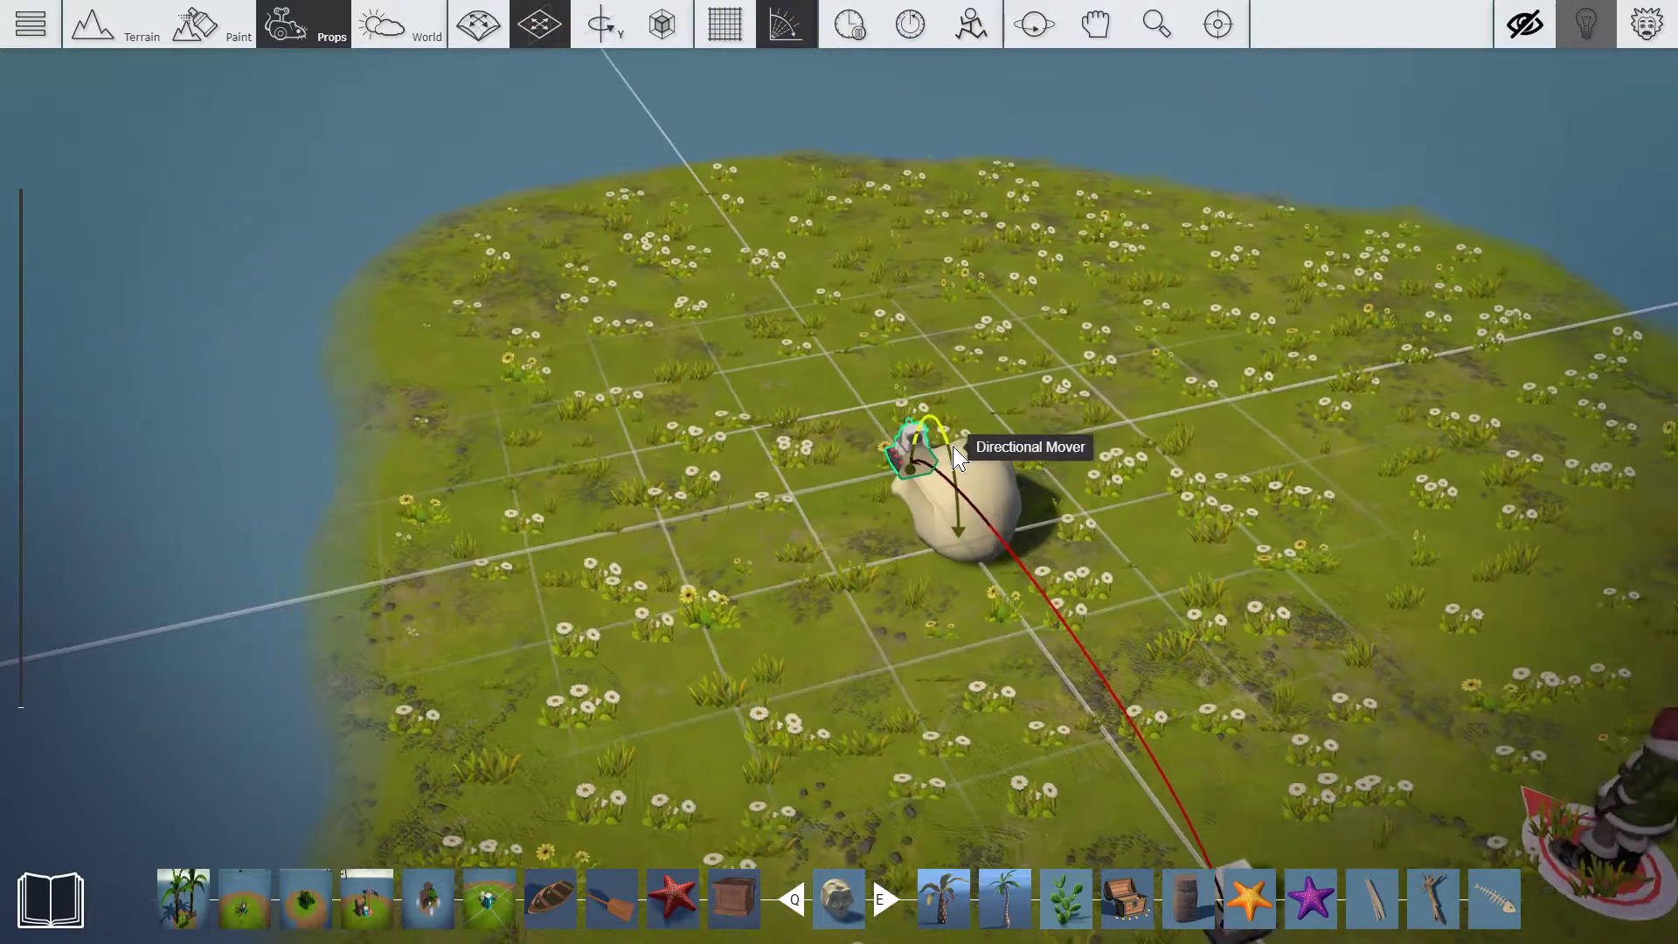
# - Check the Input Trigger's settings and play-test driving the skull forward
pyautogui.scroll(-4, 1139, 694)
pyautogui.scroll(3, 1112, 697)
pyautogui.click(1142, 727)
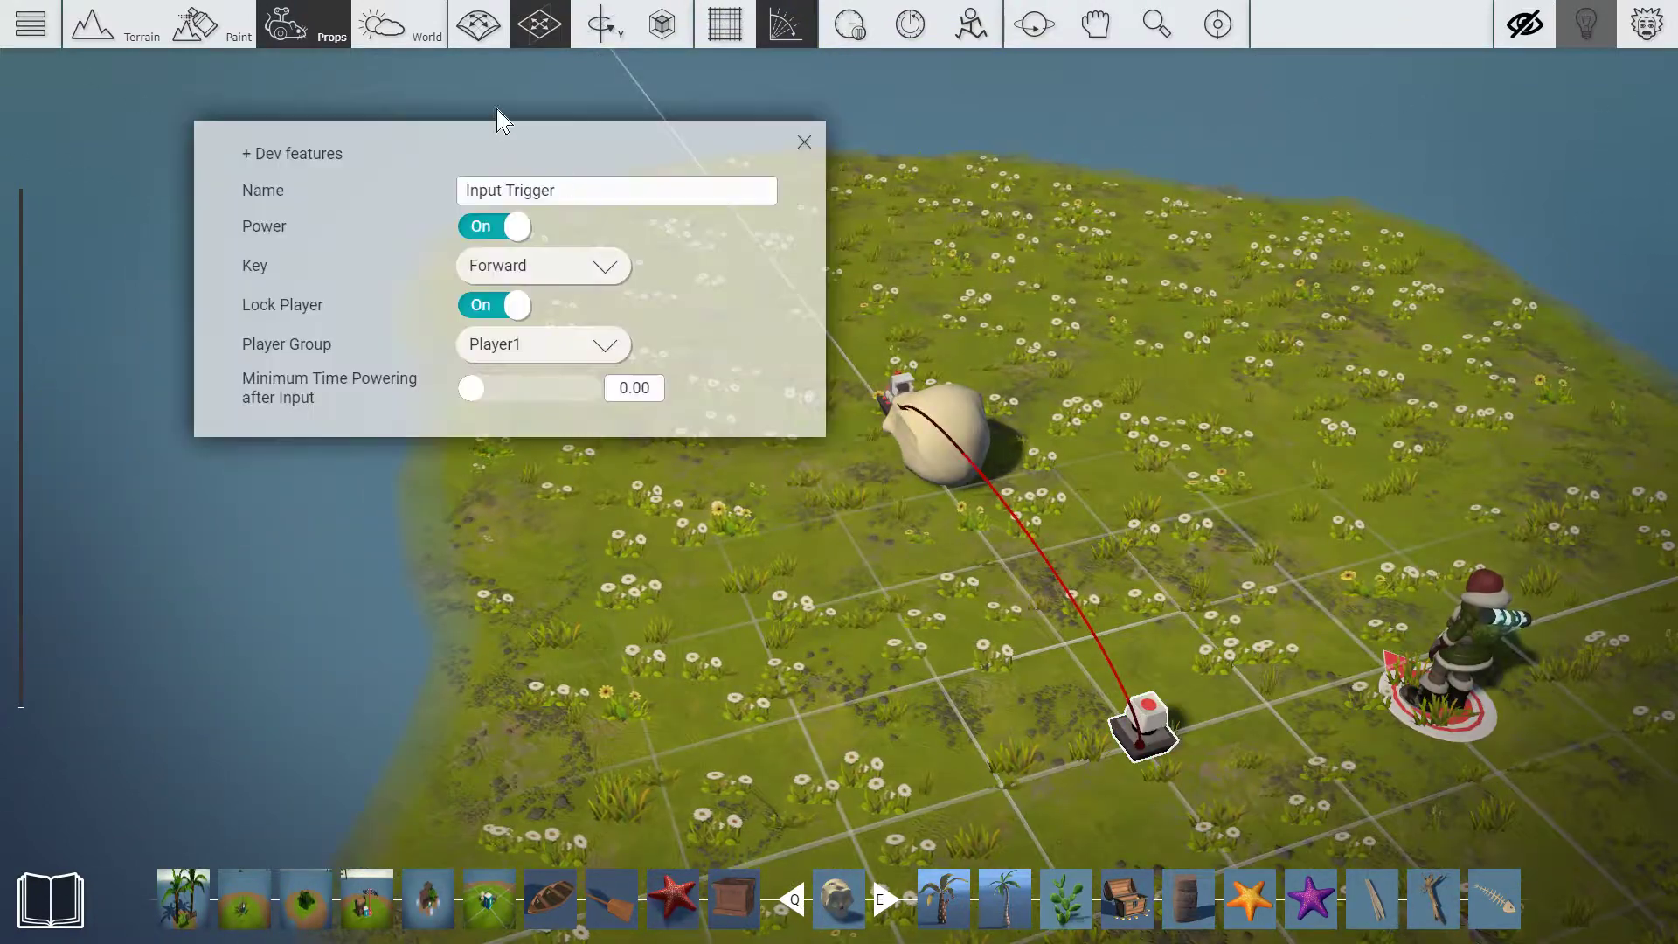
pyautogui.click(865, 171)
pyautogui.press('Tab')
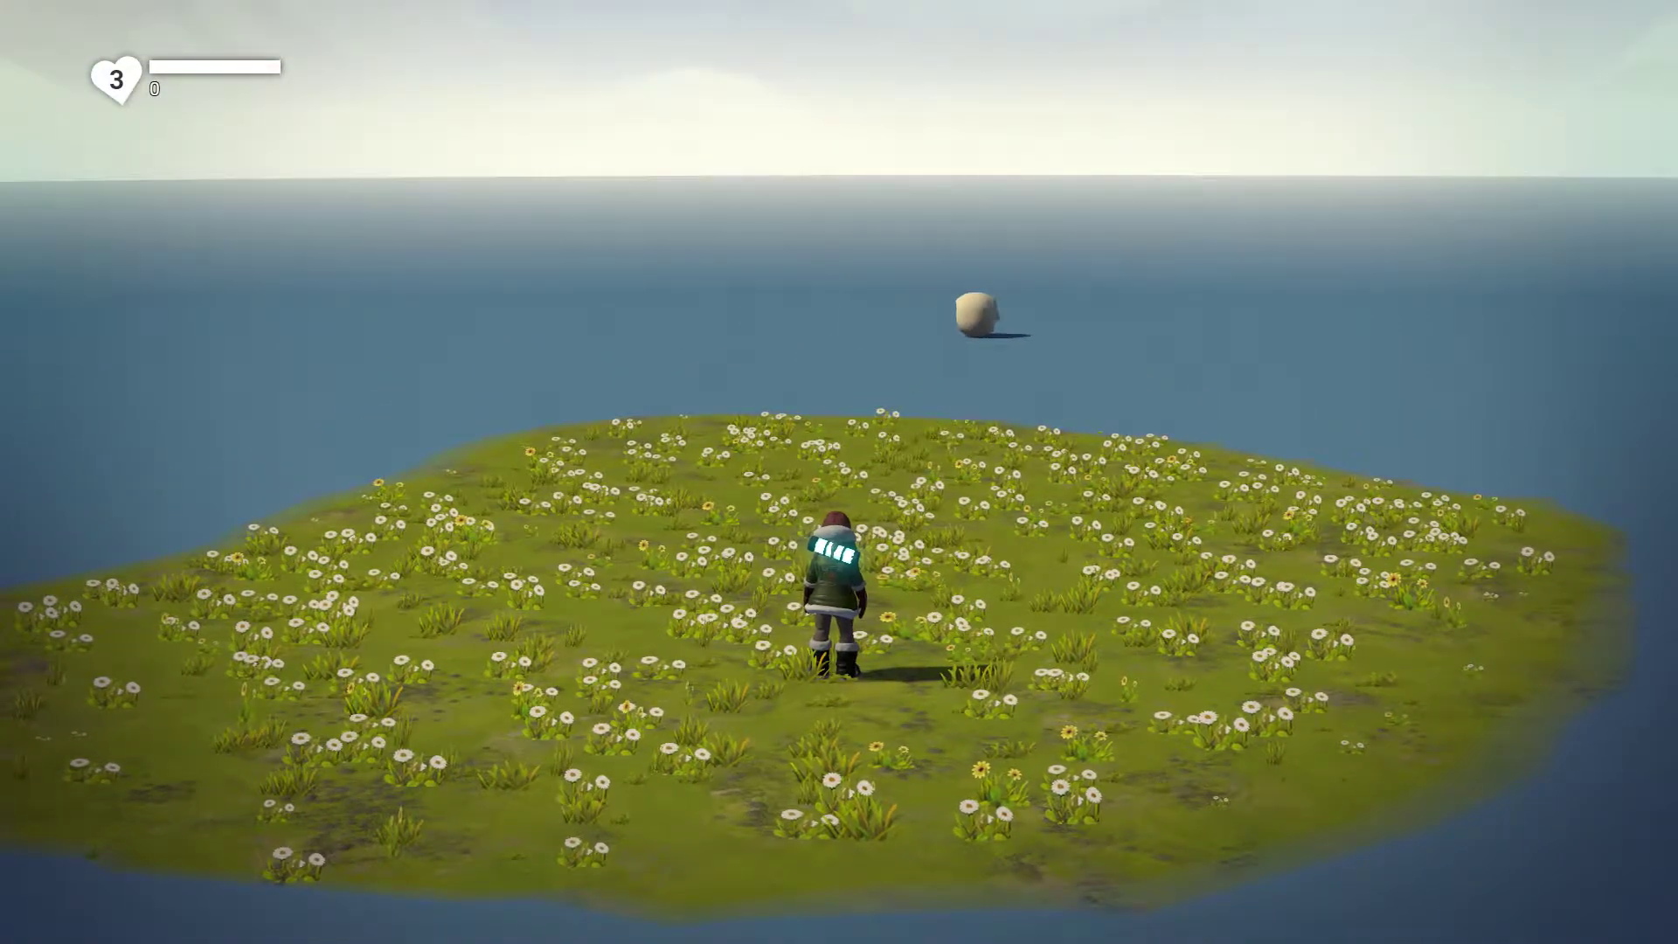
pyautogui.press('Tab')
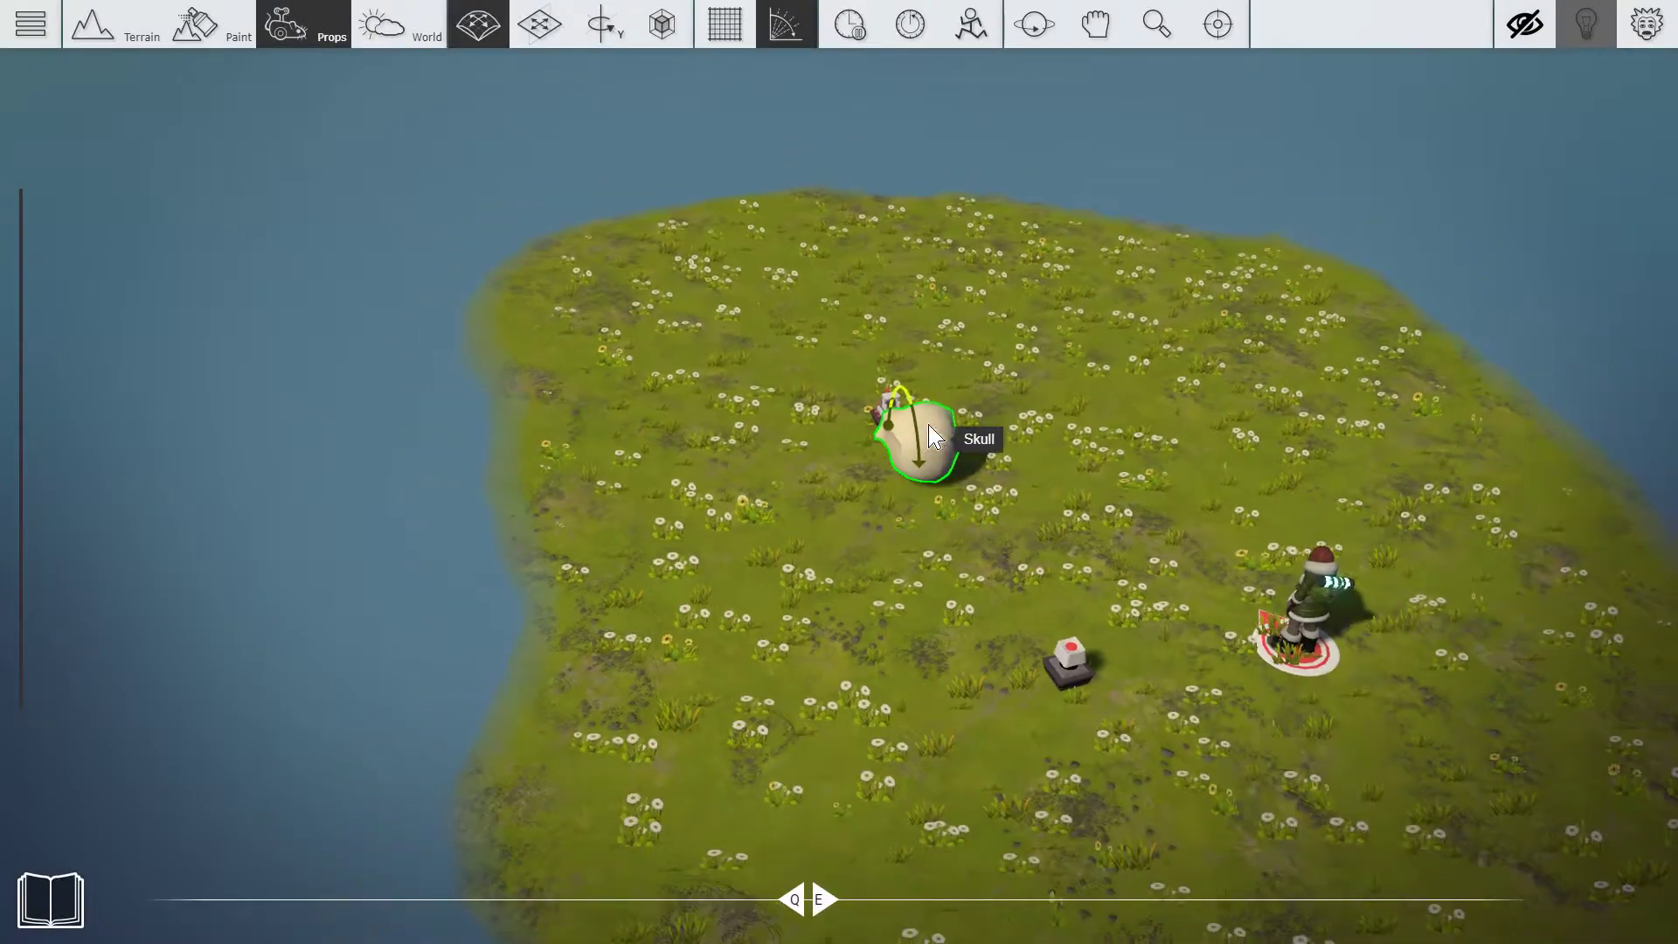
# - Place two Rotators from the Crey Gameplay props on the grass, one on each side in front of the skull
pyautogui.moveTo(929, 425); pyautogui.dragTo(883, 420, button='right')
pyautogui.scroll(1, 1003, 455)
pyautogui.moveTo(1002, 455); pyautogui.dragTo(1126, 349, button='right')
pyautogui.press('a')
pyautogui.scroll(-5, 1087, 573)
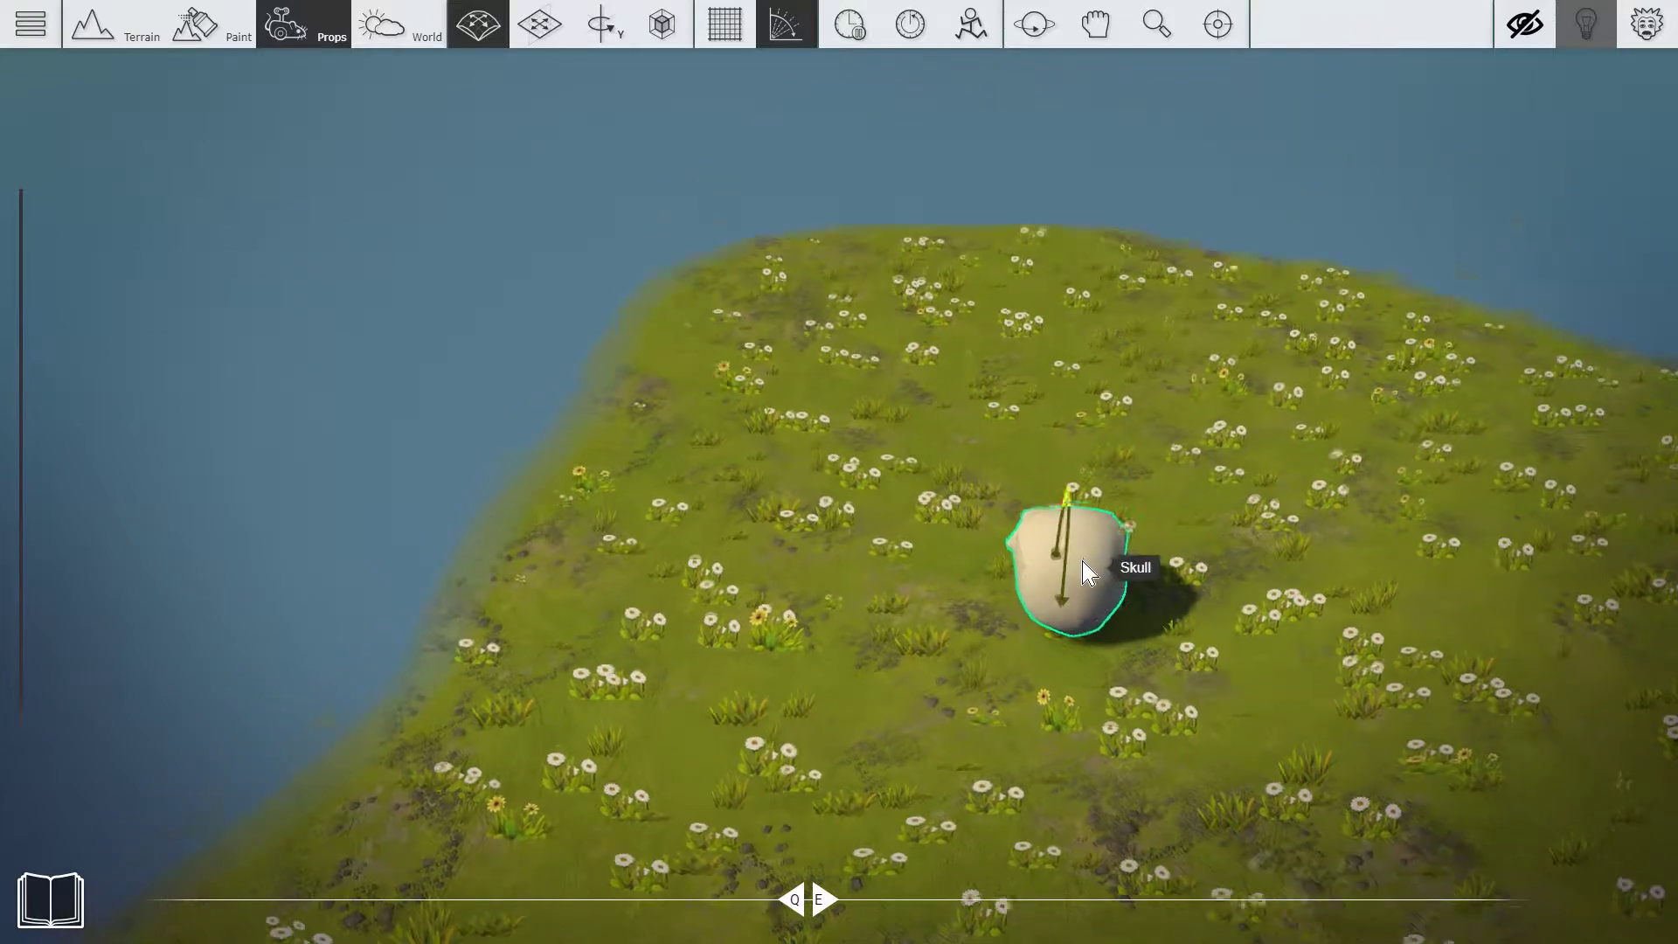
pyautogui.press('Tab')
pyautogui.click(431, 121)
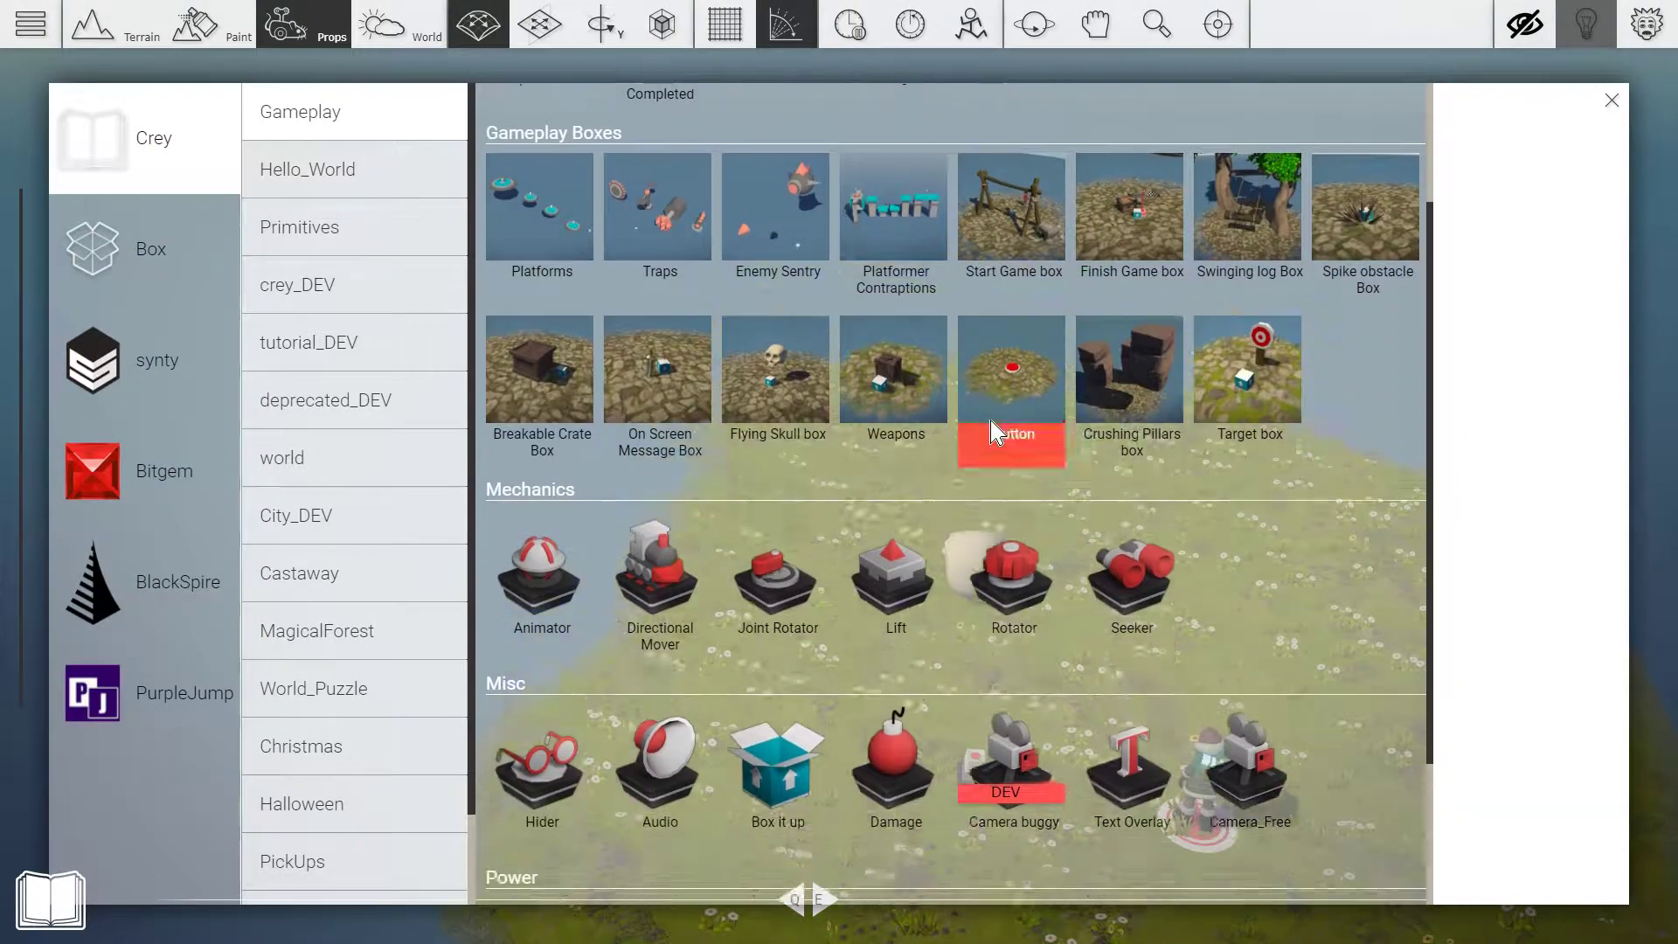
pyautogui.scroll(-2, 1014, 417)
pyautogui.click(1015, 417)
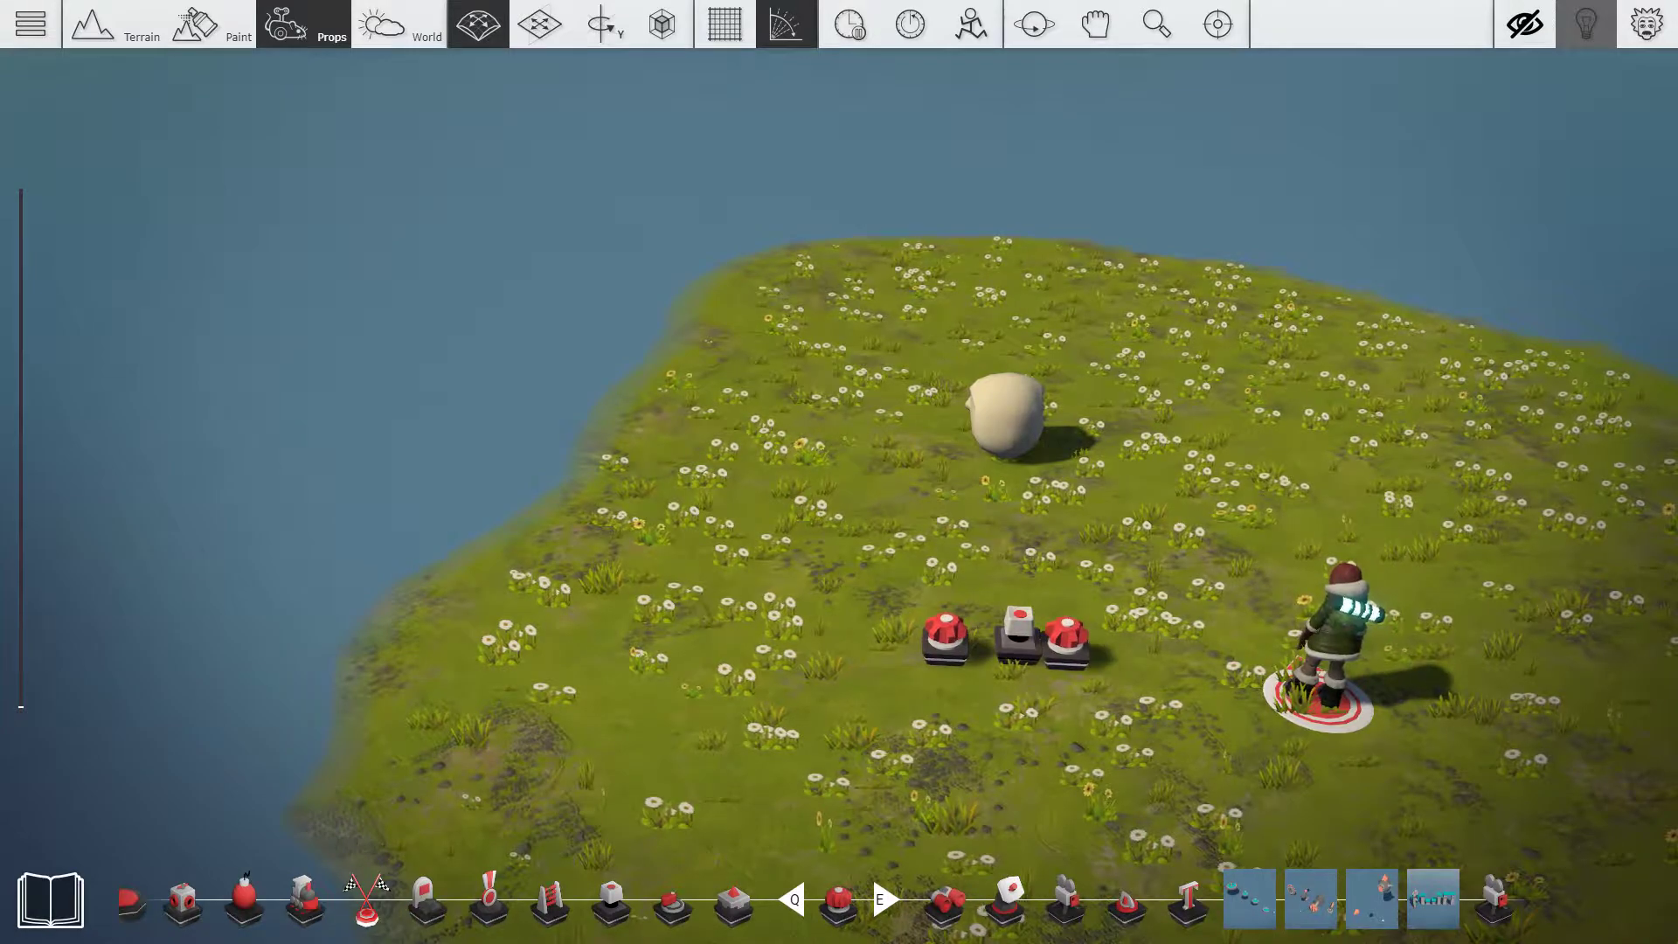
pyautogui.moveTo(1082, 660)
pyautogui.mouseDown(button='middle')
pyautogui.moveTo(1159, 658)
pyautogui.moveTo(1062, 669)
pyautogui.moveTo(1312, 612)
pyautogui.moveTo(1093, 666)
pyautogui.mouseUp(button='middle')
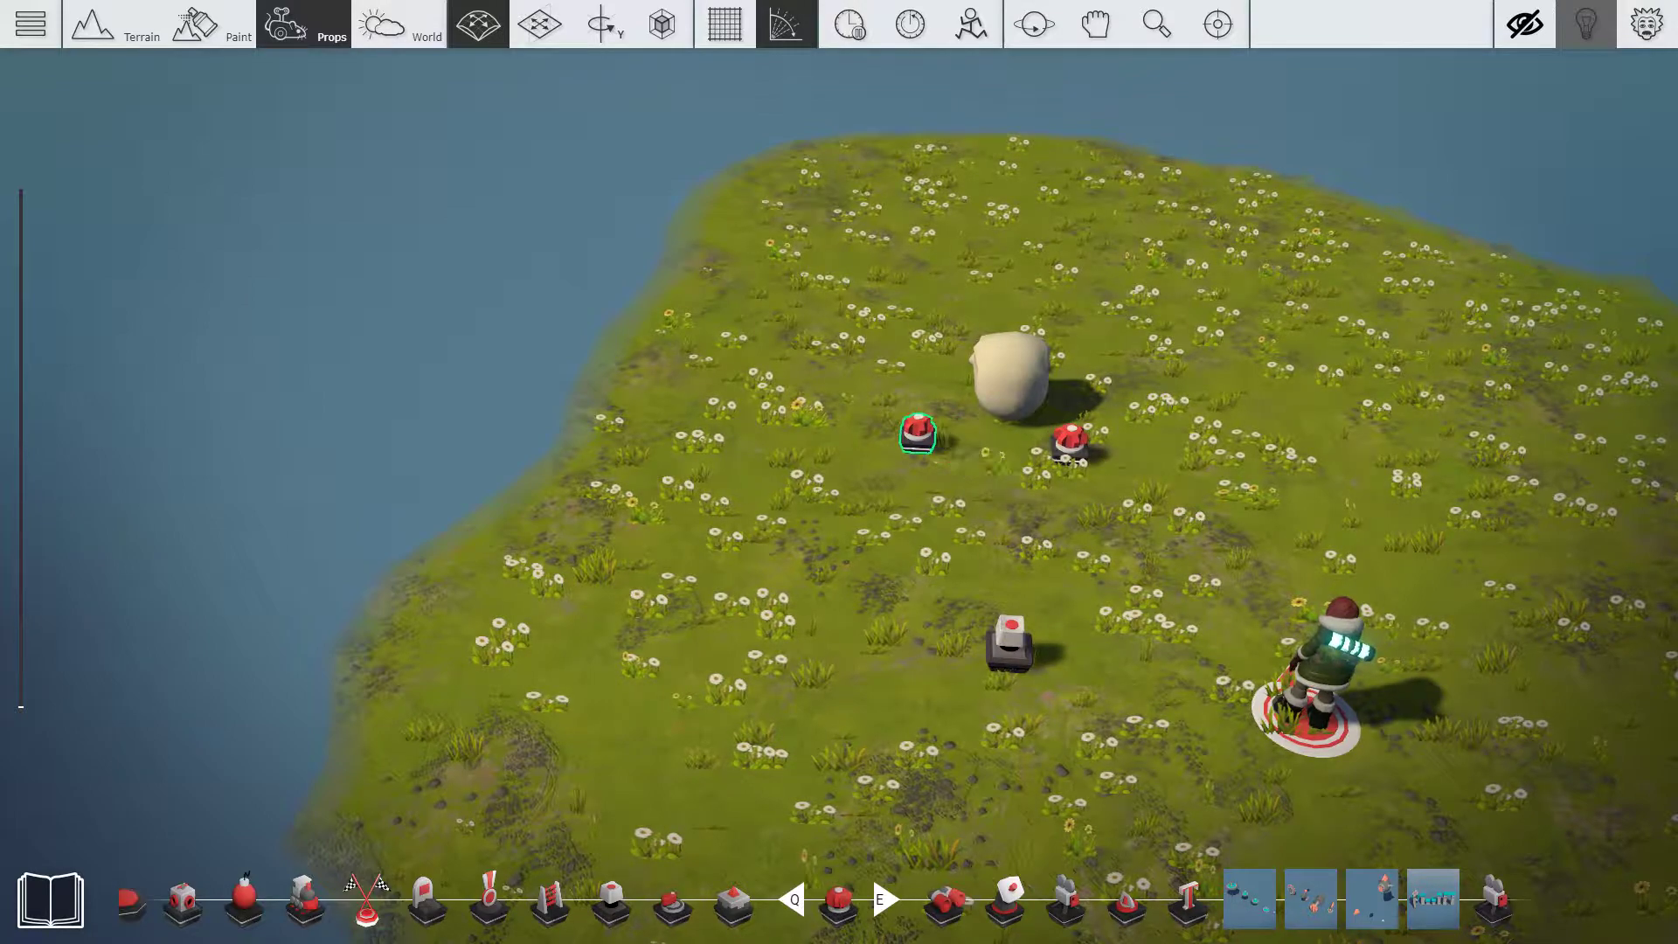
pyautogui.moveTo(1092, 442); pyautogui.dragTo(1038, 492, button='middle')
pyautogui.scroll(3, 1103, 468)
# - Set Speed On to 100 for the right Rotator and to -100 for the left Rotator
pyautogui.click(898, 468)
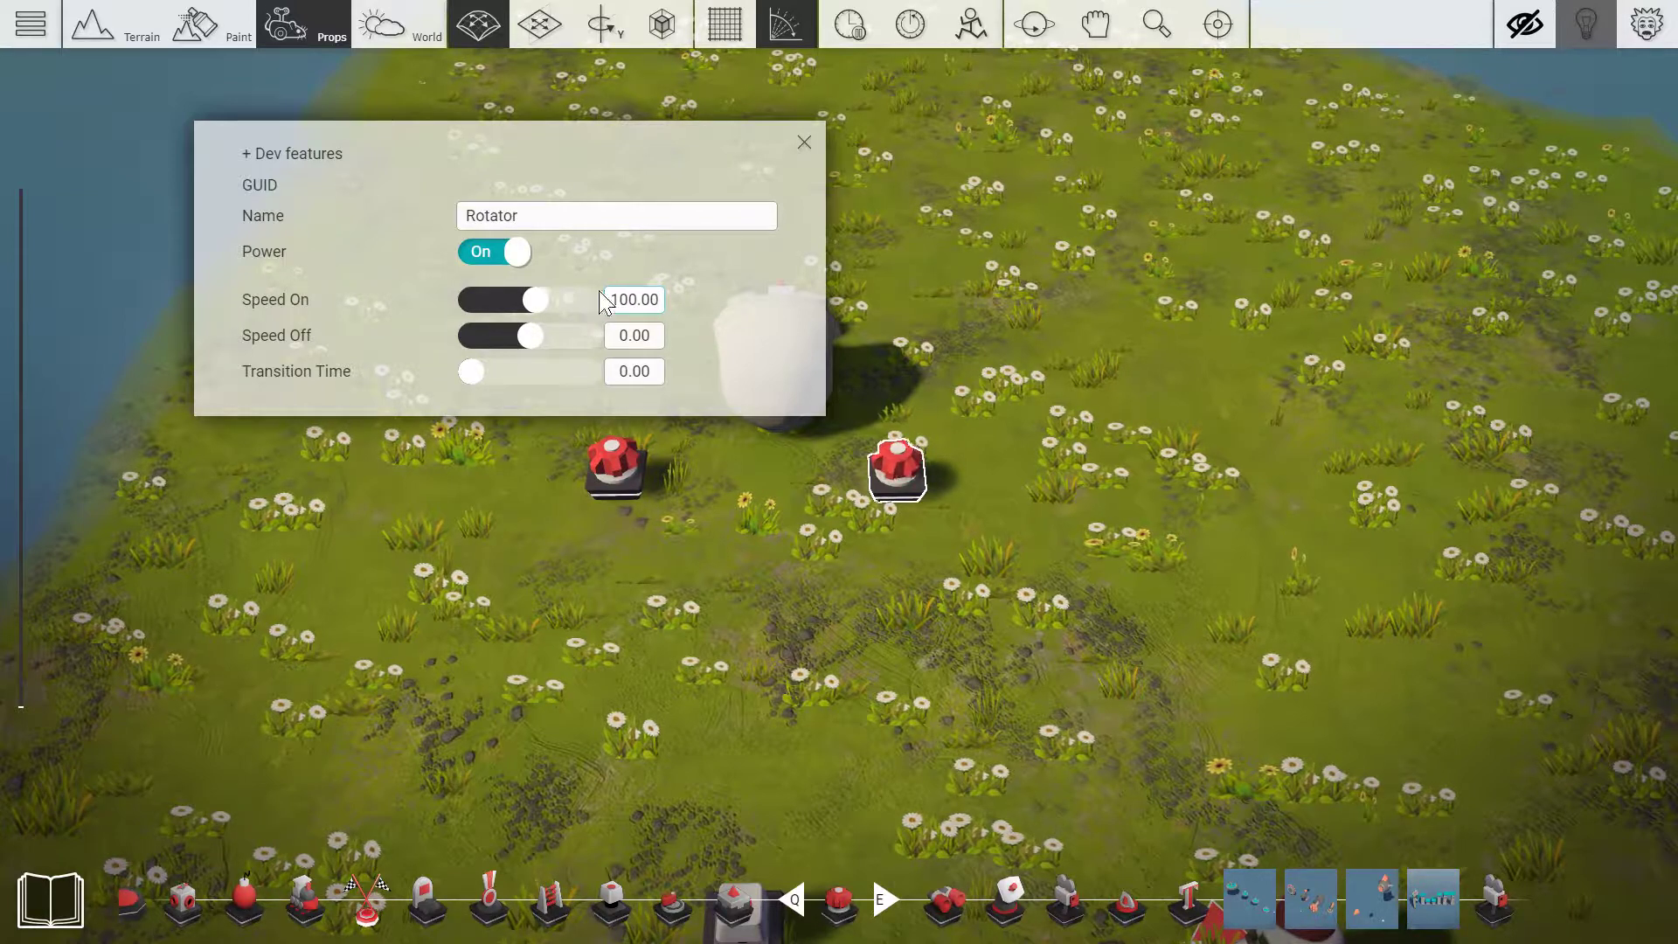
pyautogui.click(804, 143)
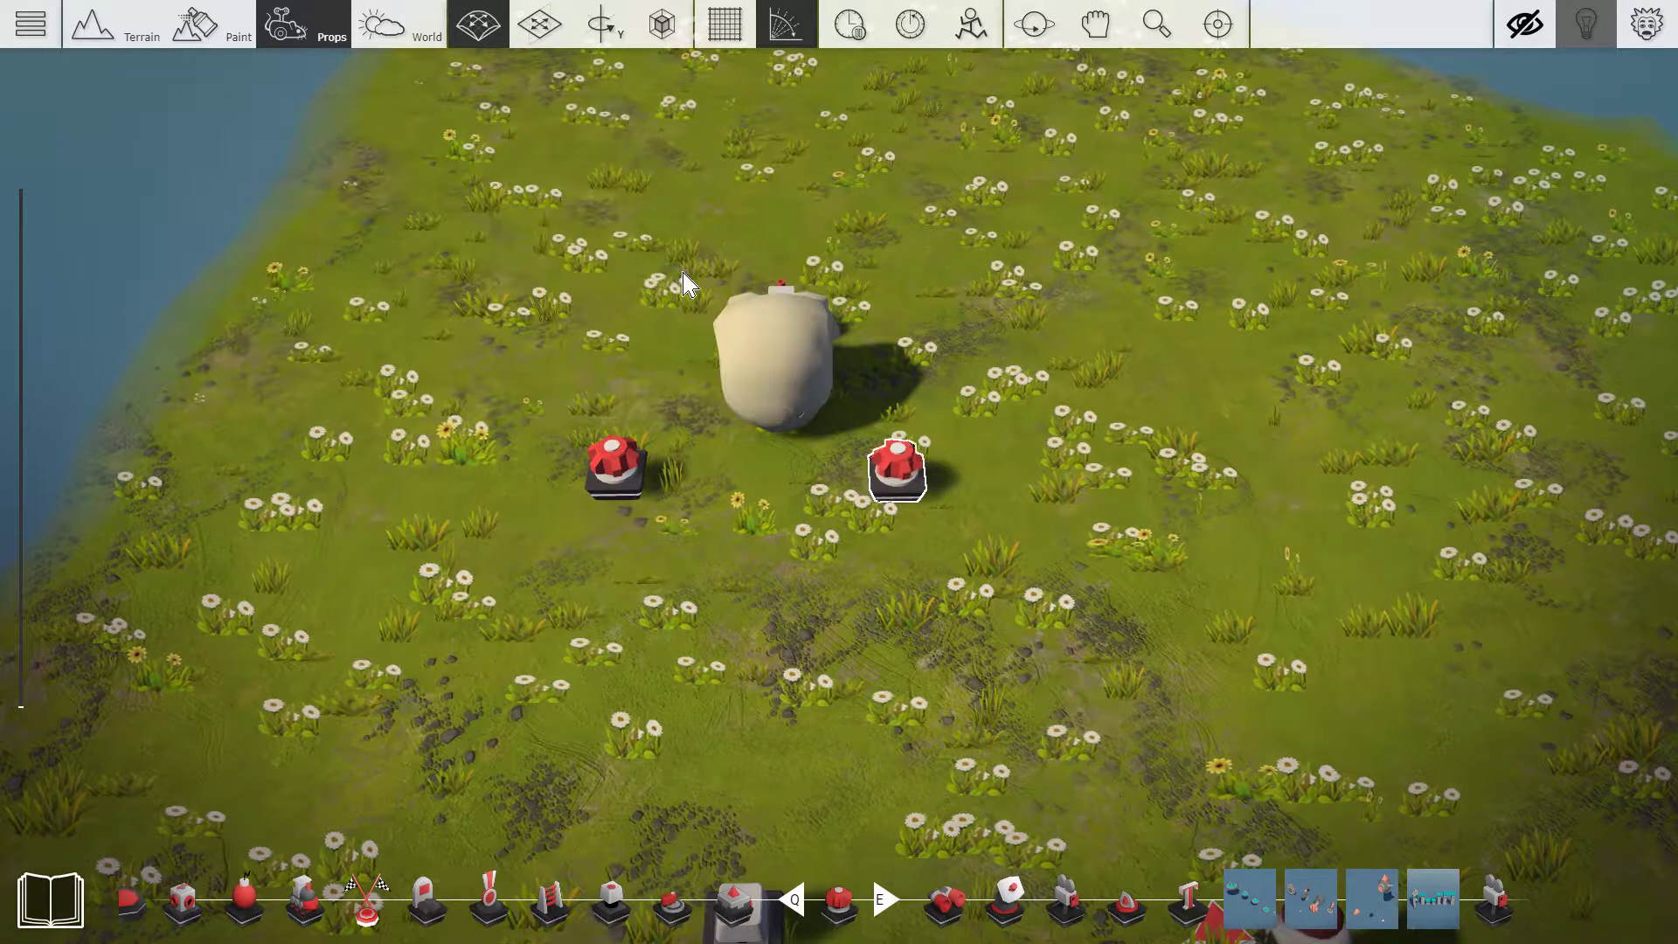
pyautogui.click(618, 463)
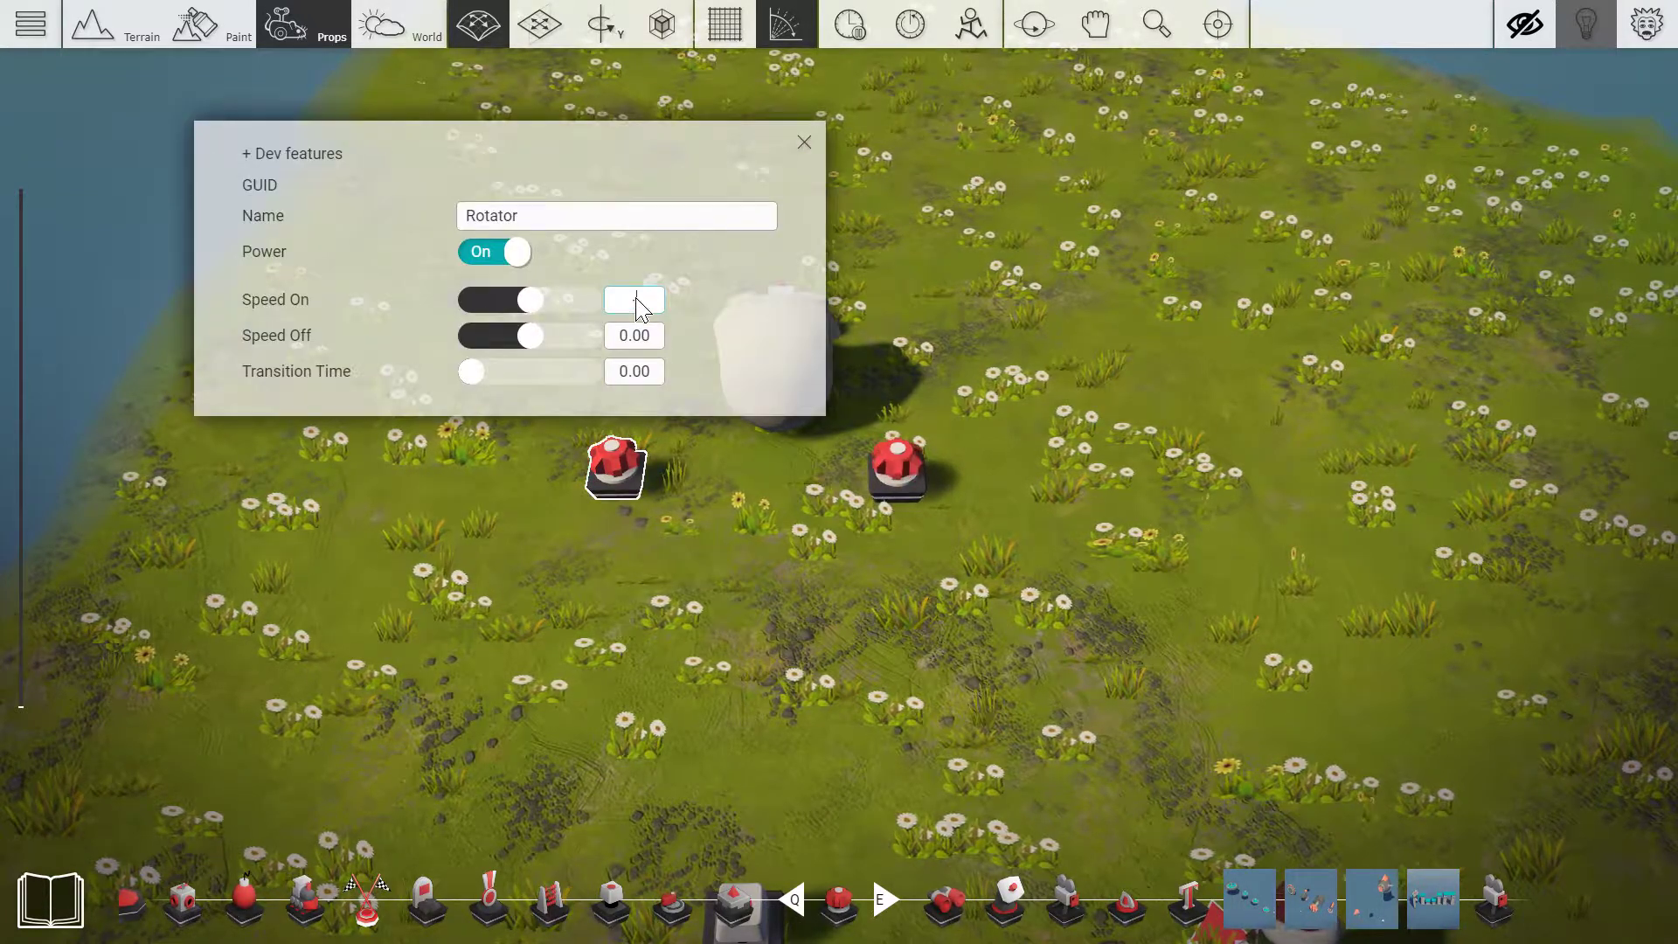
pyautogui.click(804, 142)
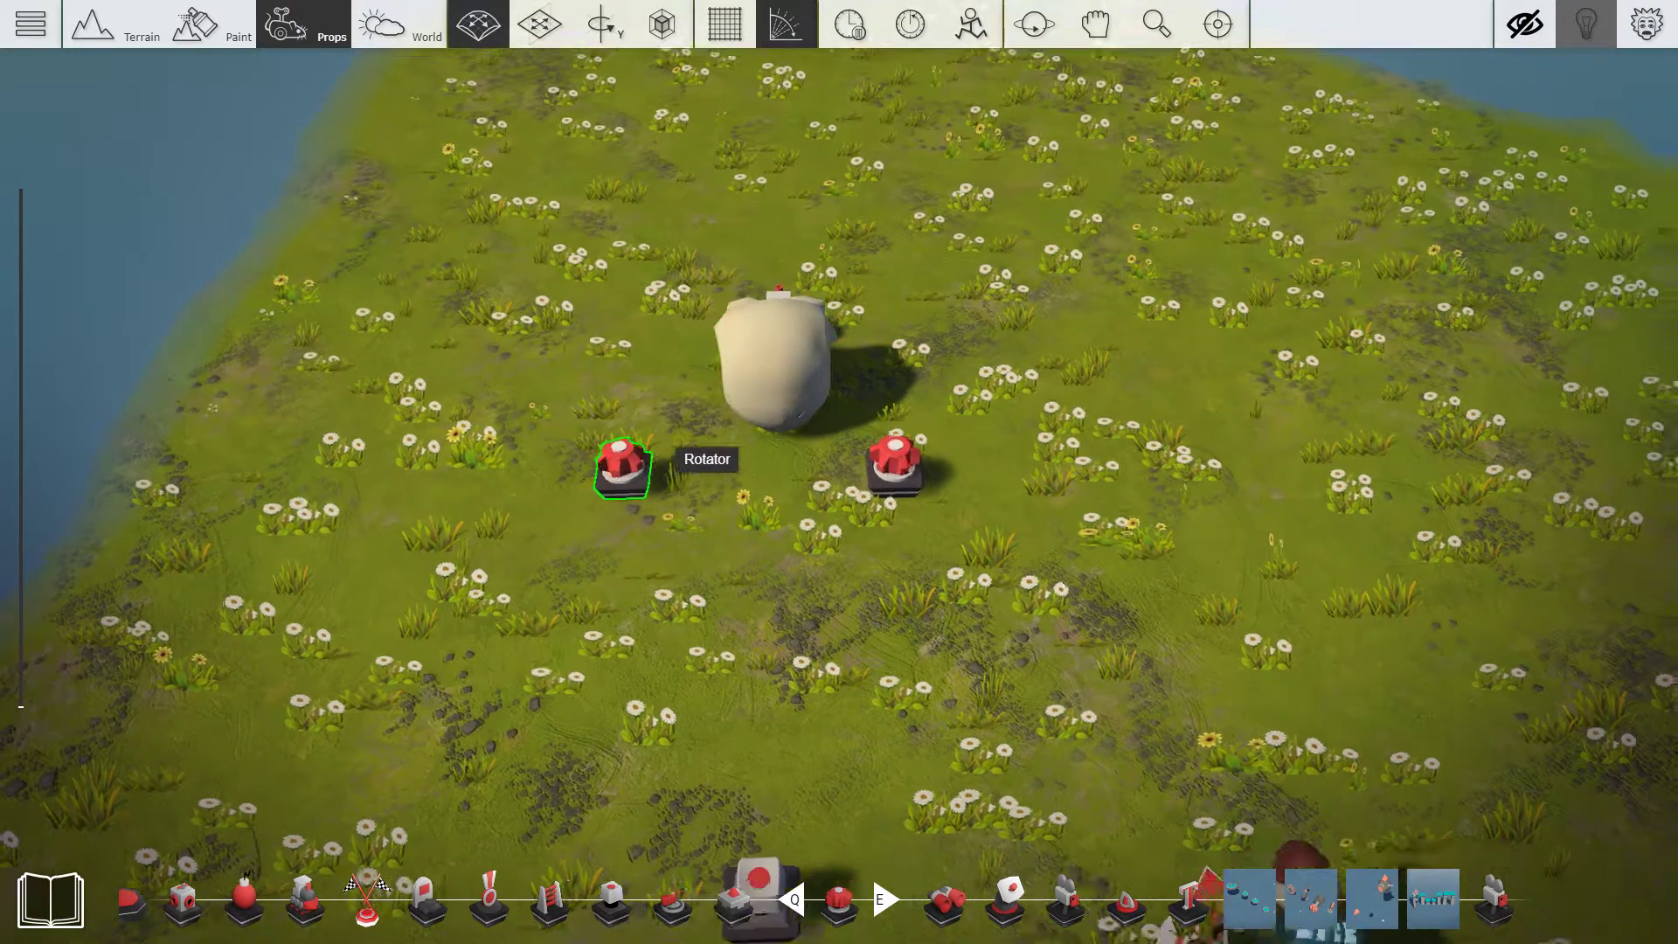
# - Add two more Input Triggers side by side behind the existing Input Trigger
pyautogui.scroll(-2, 642, 463)
pyautogui.scroll(4, 652, 444)
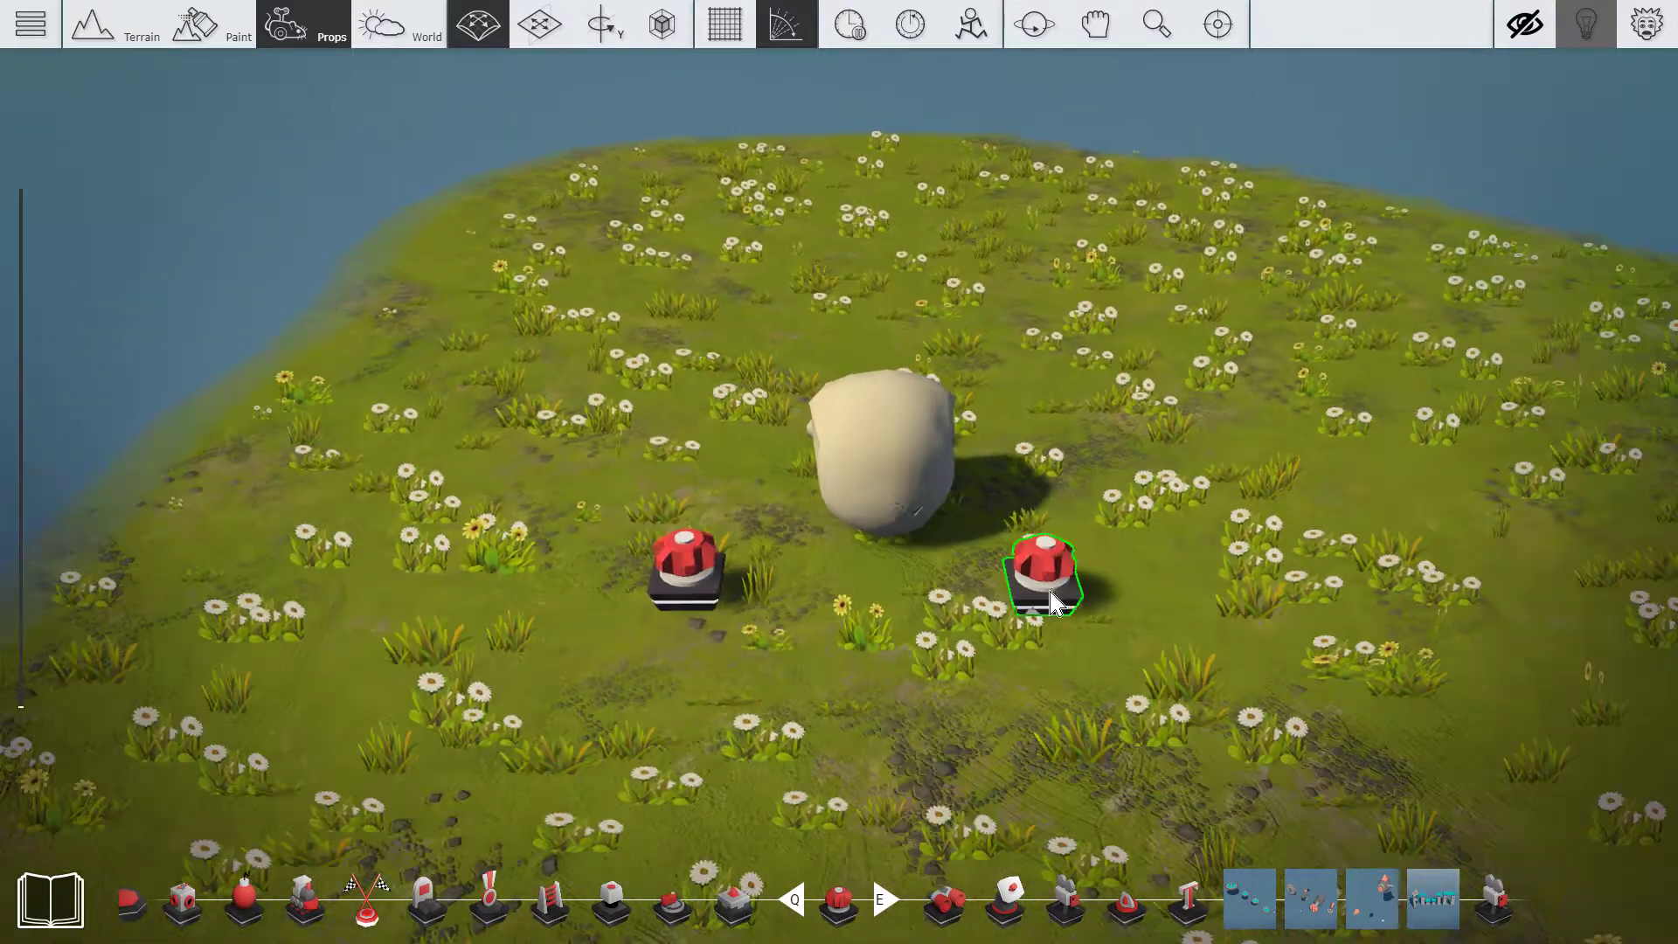
pyautogui.scroll(-6, 1071, 581)
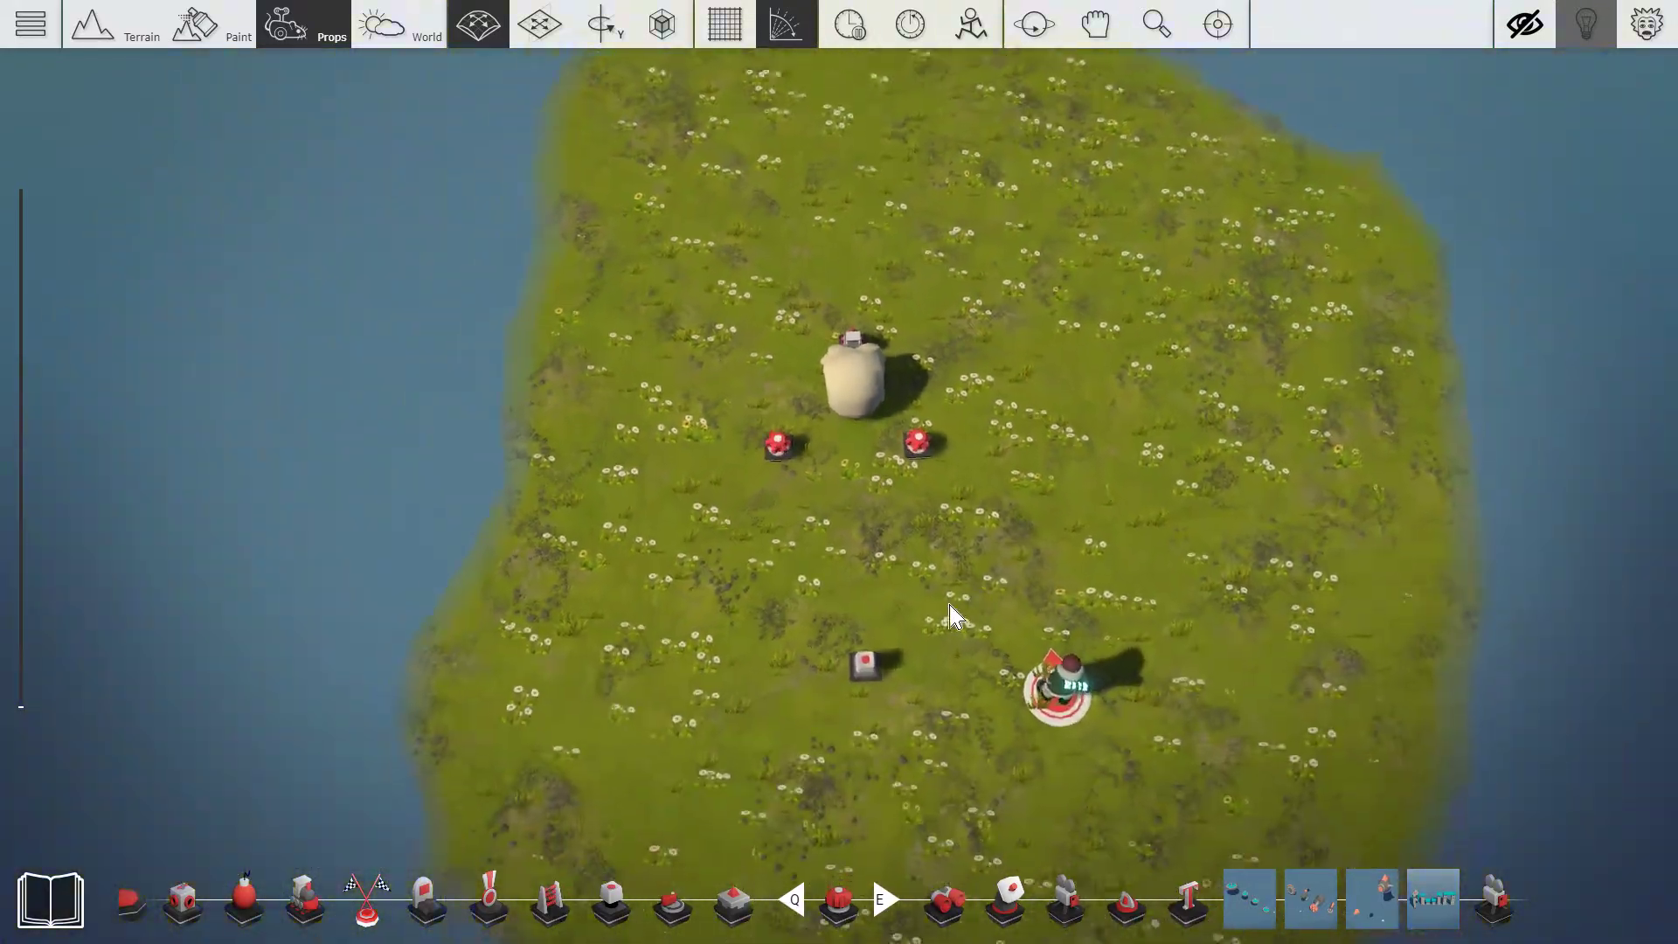
pyautogui.scroll(1, 911, 598)
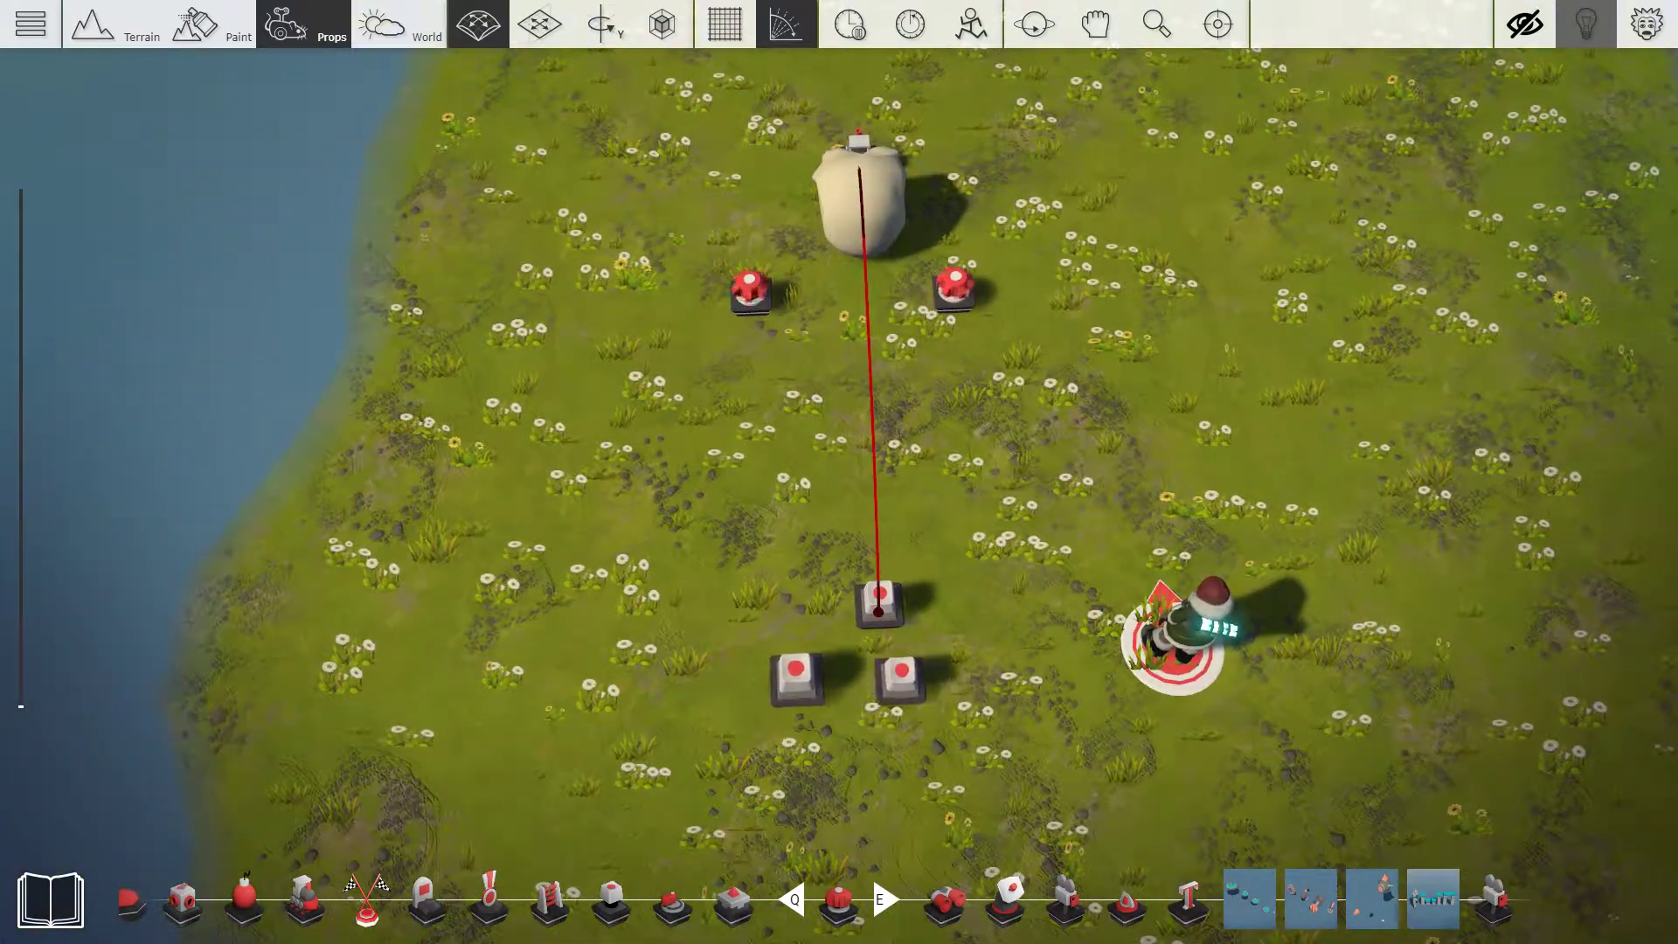
# - Set the left Input Trigger's Key to Left and wire that trigger to the left Rotator
pyautogui.click(798, 682)
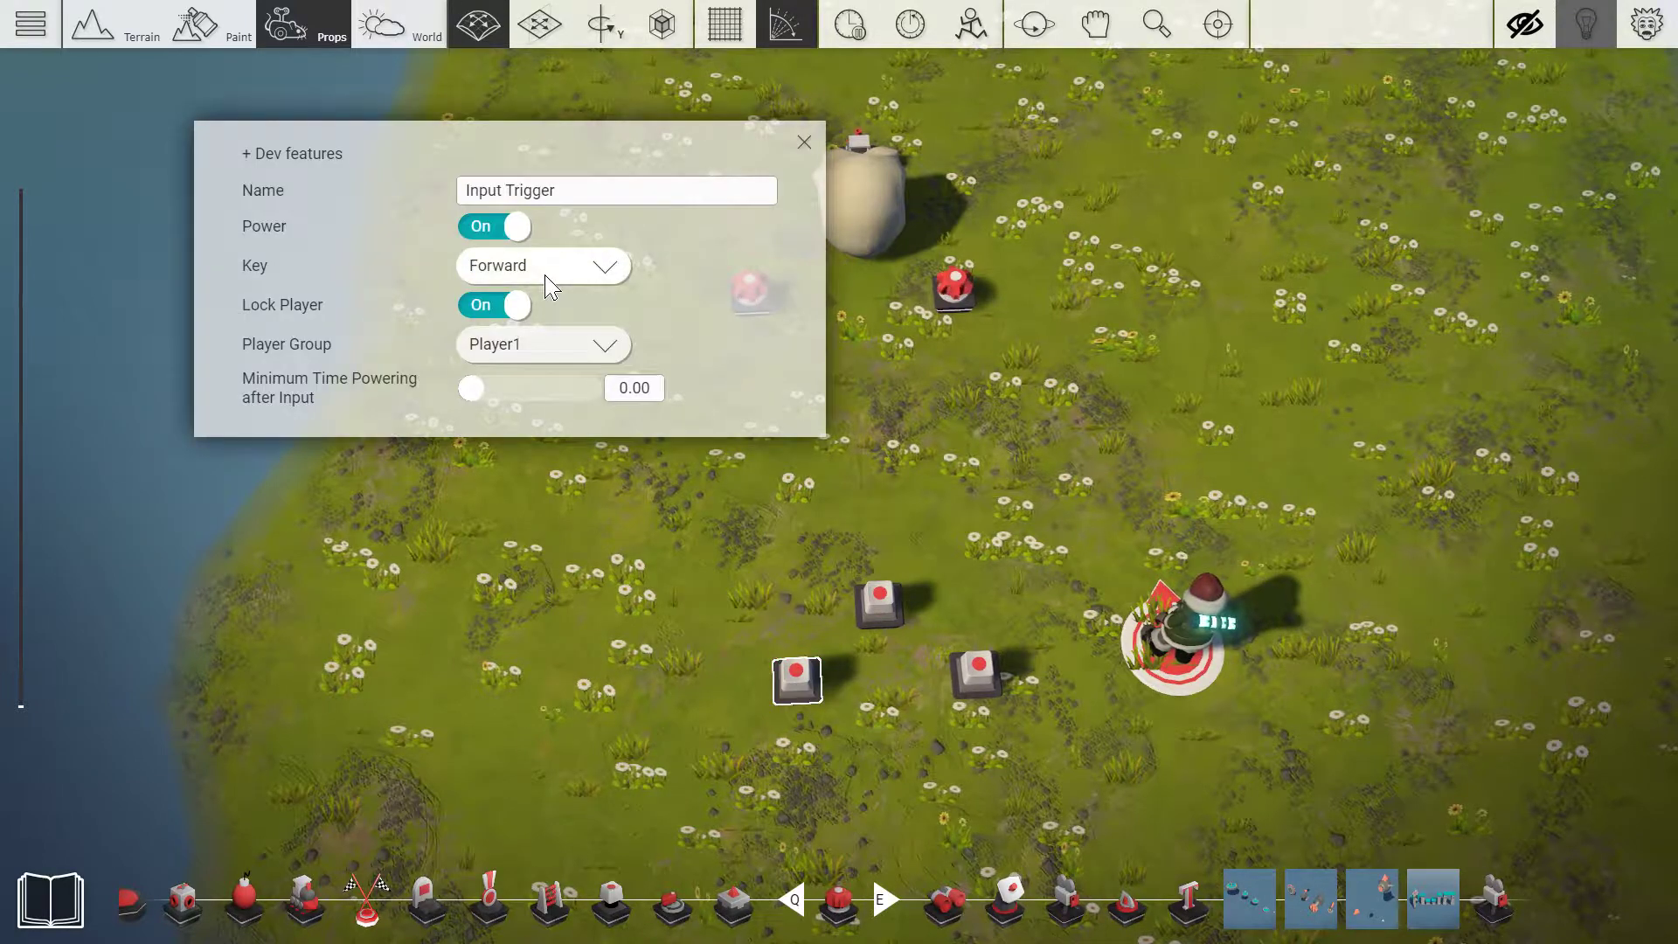
pyautogui.scroll(-2, 524, 262)
pyautogui.click(483, 206)
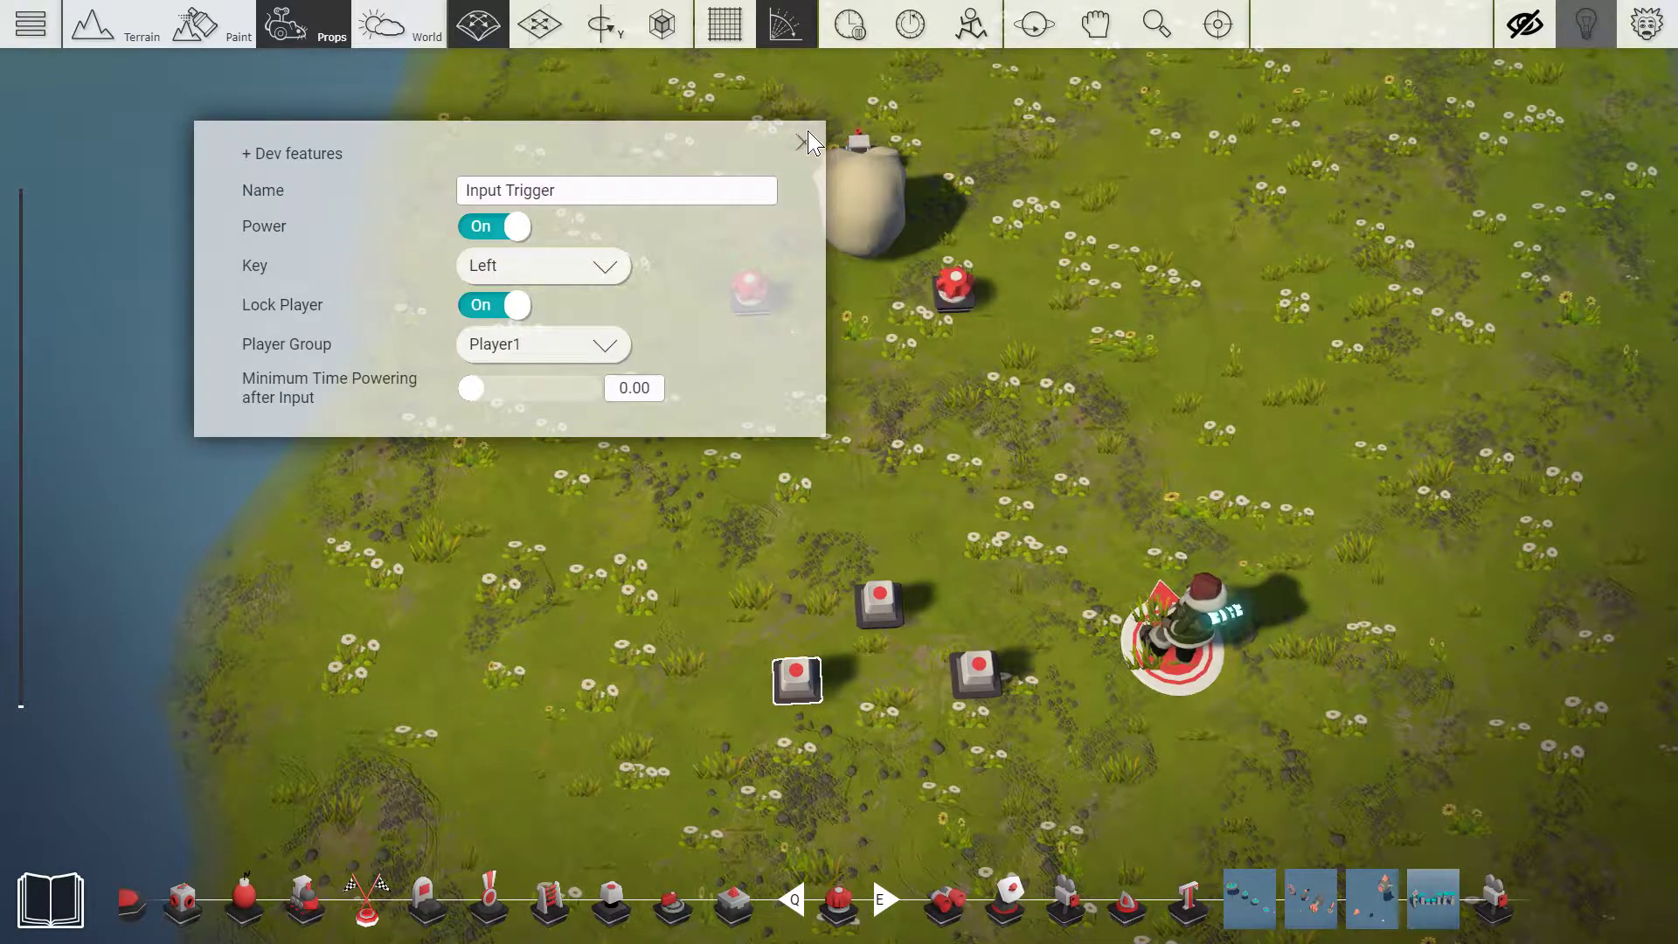
pyautogui.click(804, 142)
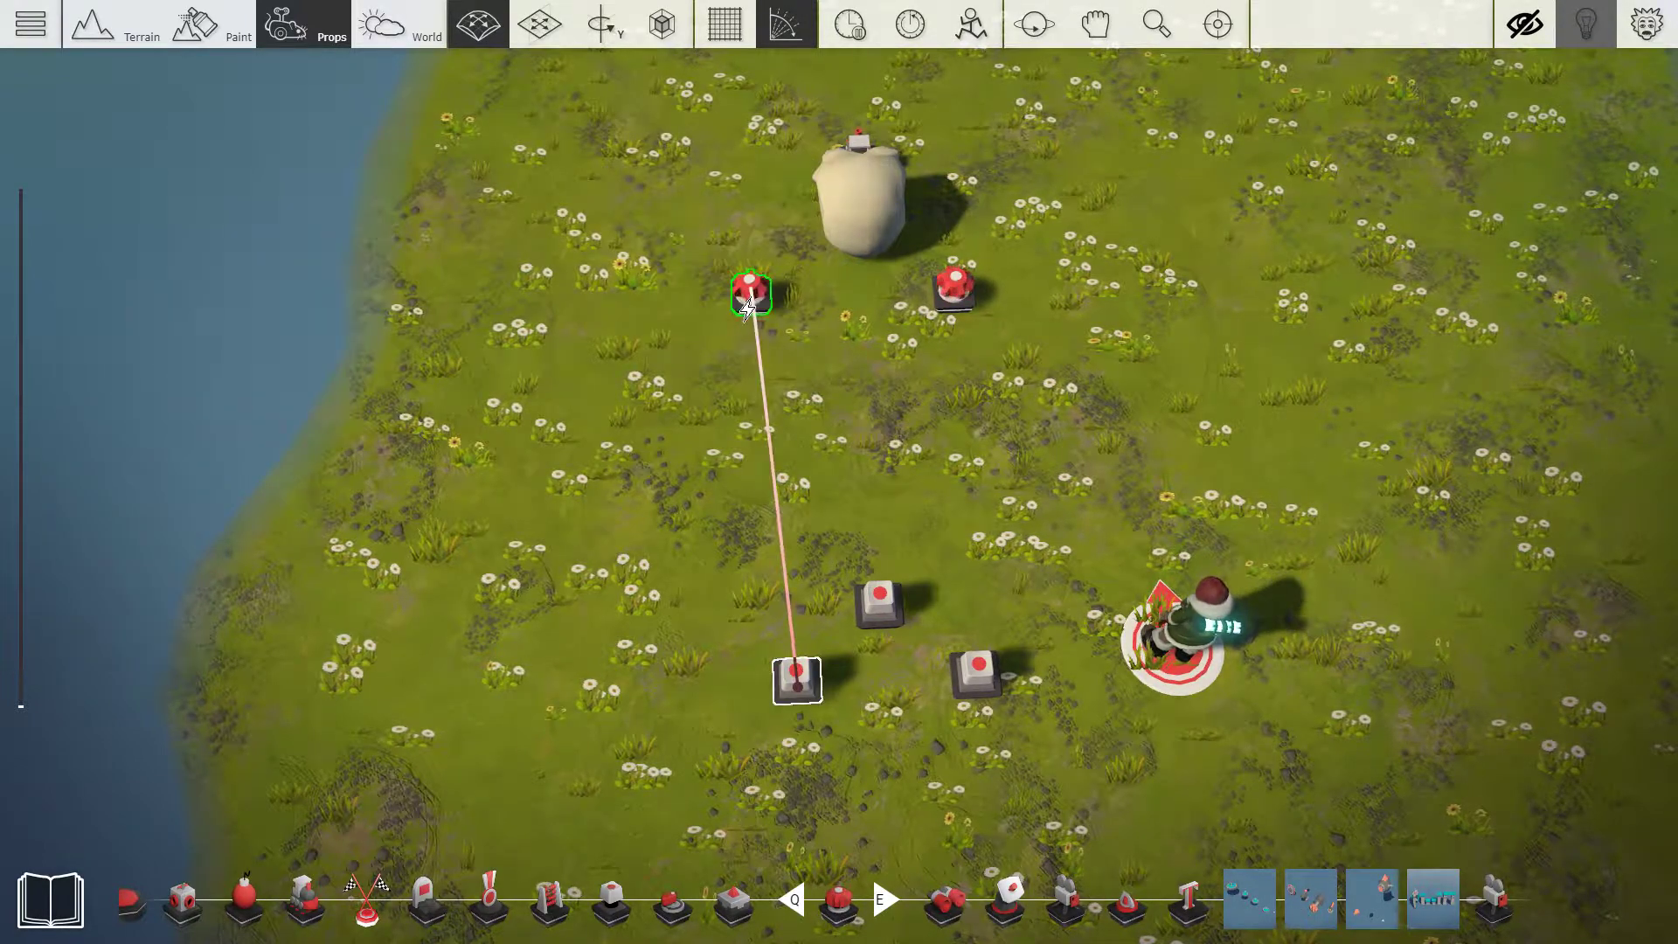
# - Set the right Input Trigger's Key to Right and wire that trigger to the right Rotator
pyautogui.click(968, 697)
pyautogui.scroll(-2, 525, 302)
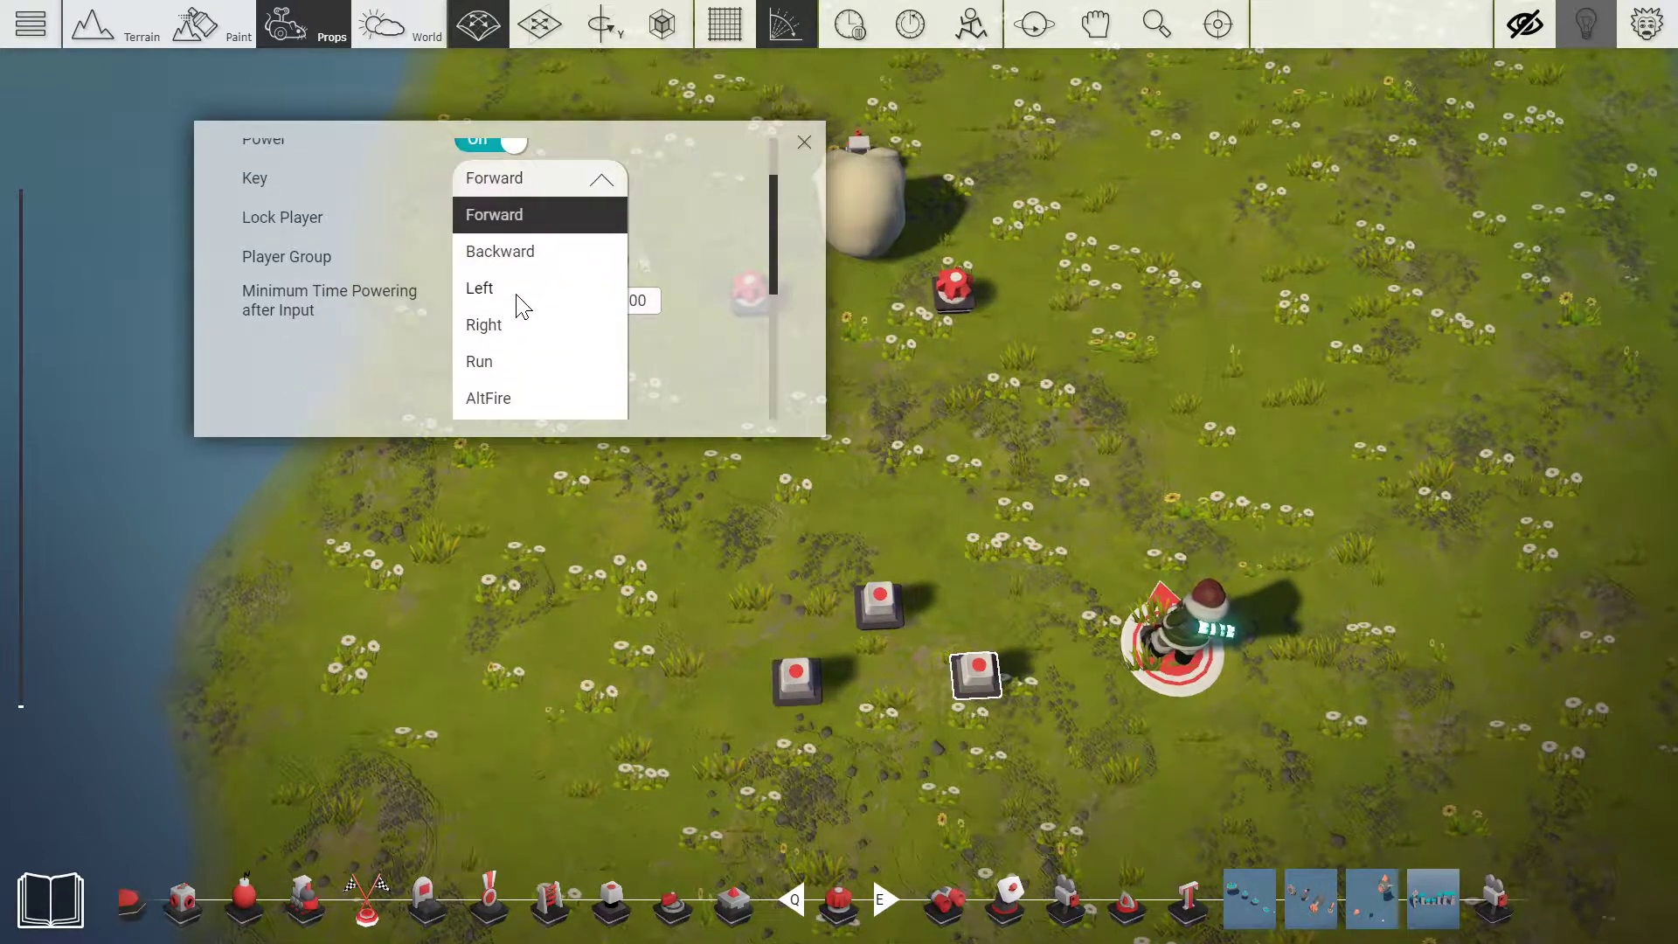
pyautogui.click(486, 325)
pyautogui.click(804, 143)
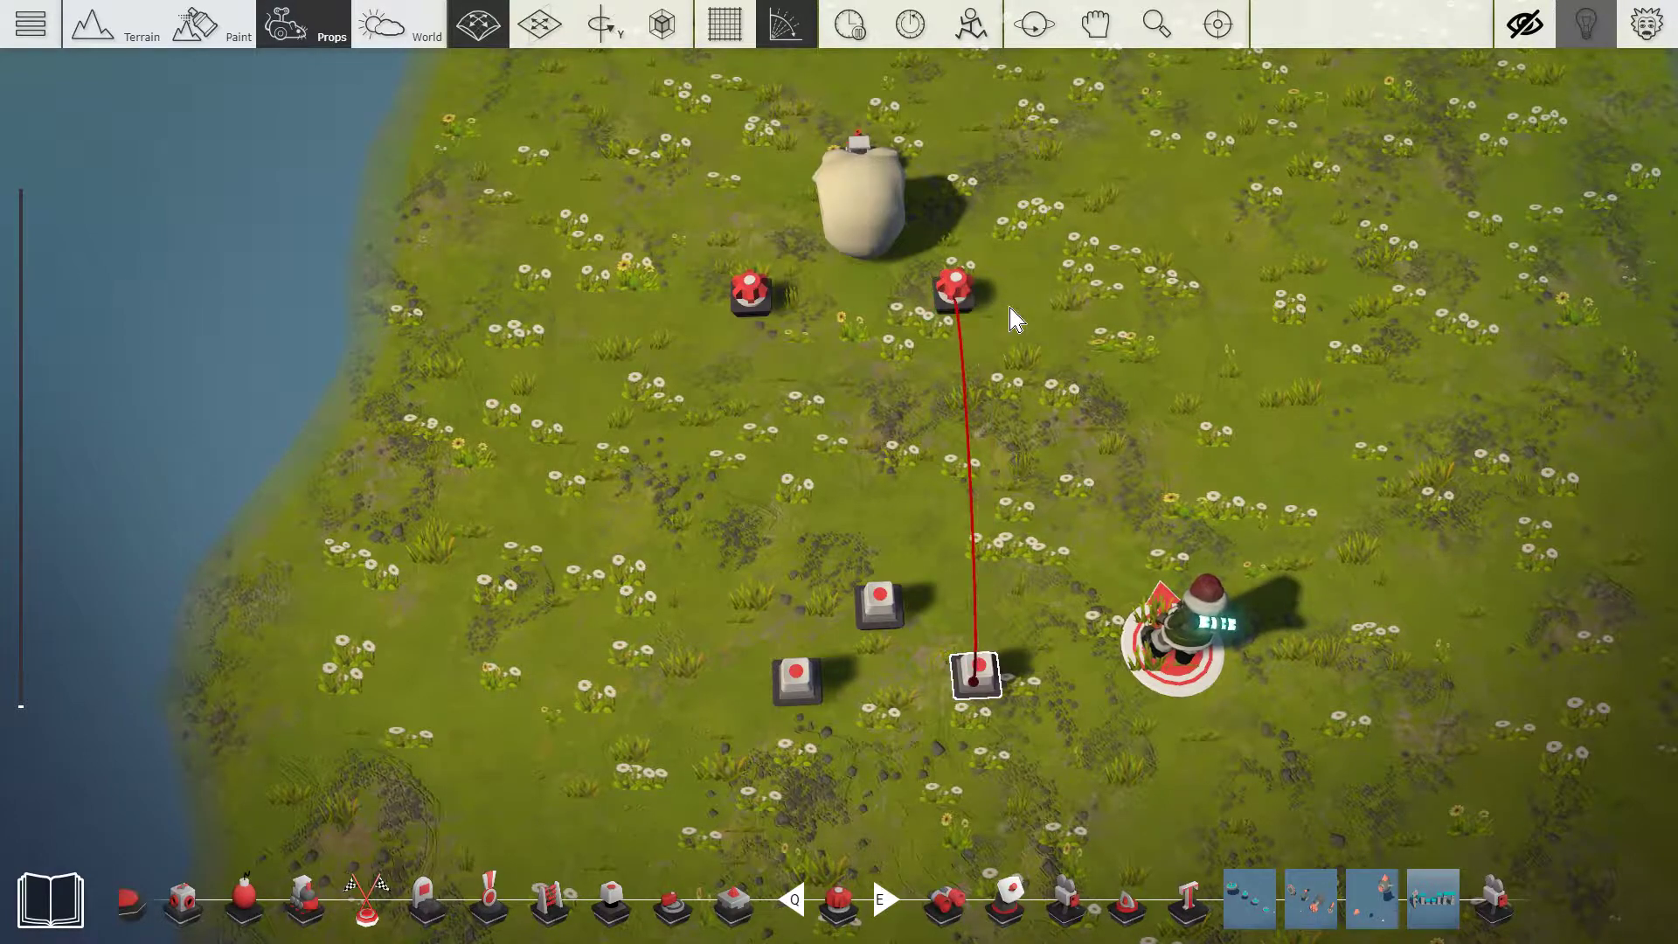
# - Link the left and right Rotators to the Directional Mover behind the skull
pyautogui.press('w')
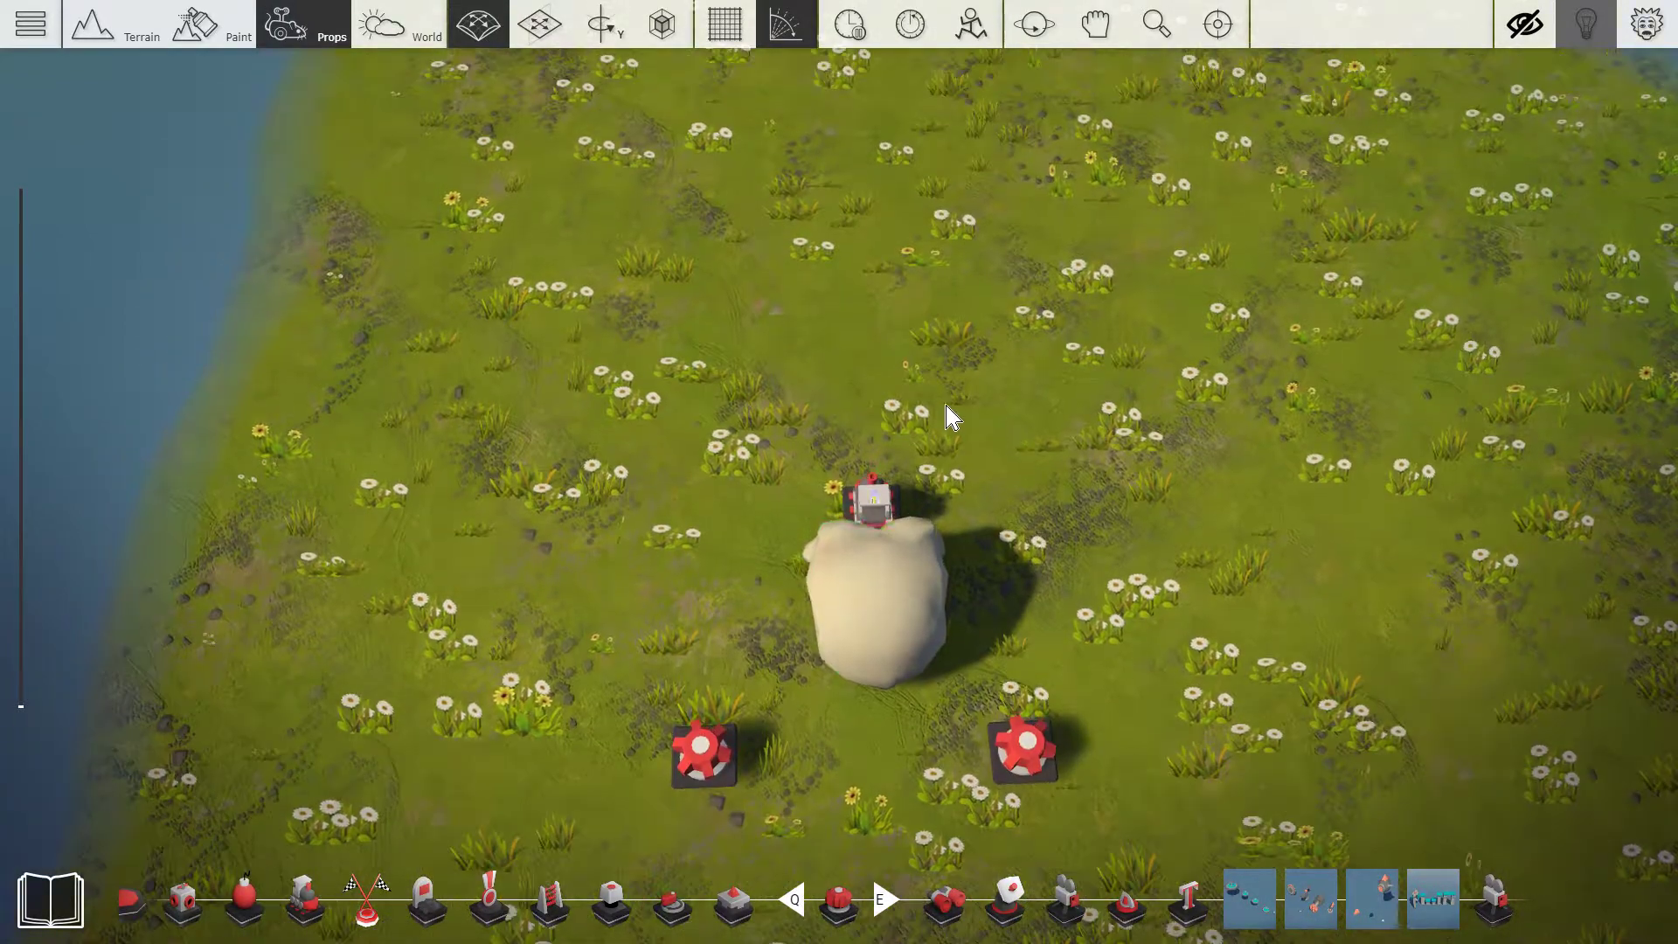
pyautogui.moveTo(719, 705)
pyautogui.mouseDown(button='right')
pyautogui.moveTo(732, 705)
pyautogui.moveTo(697, 715)
pyautogui.moveTo(717, 712)
pyautogui.mouseUp(button='right')
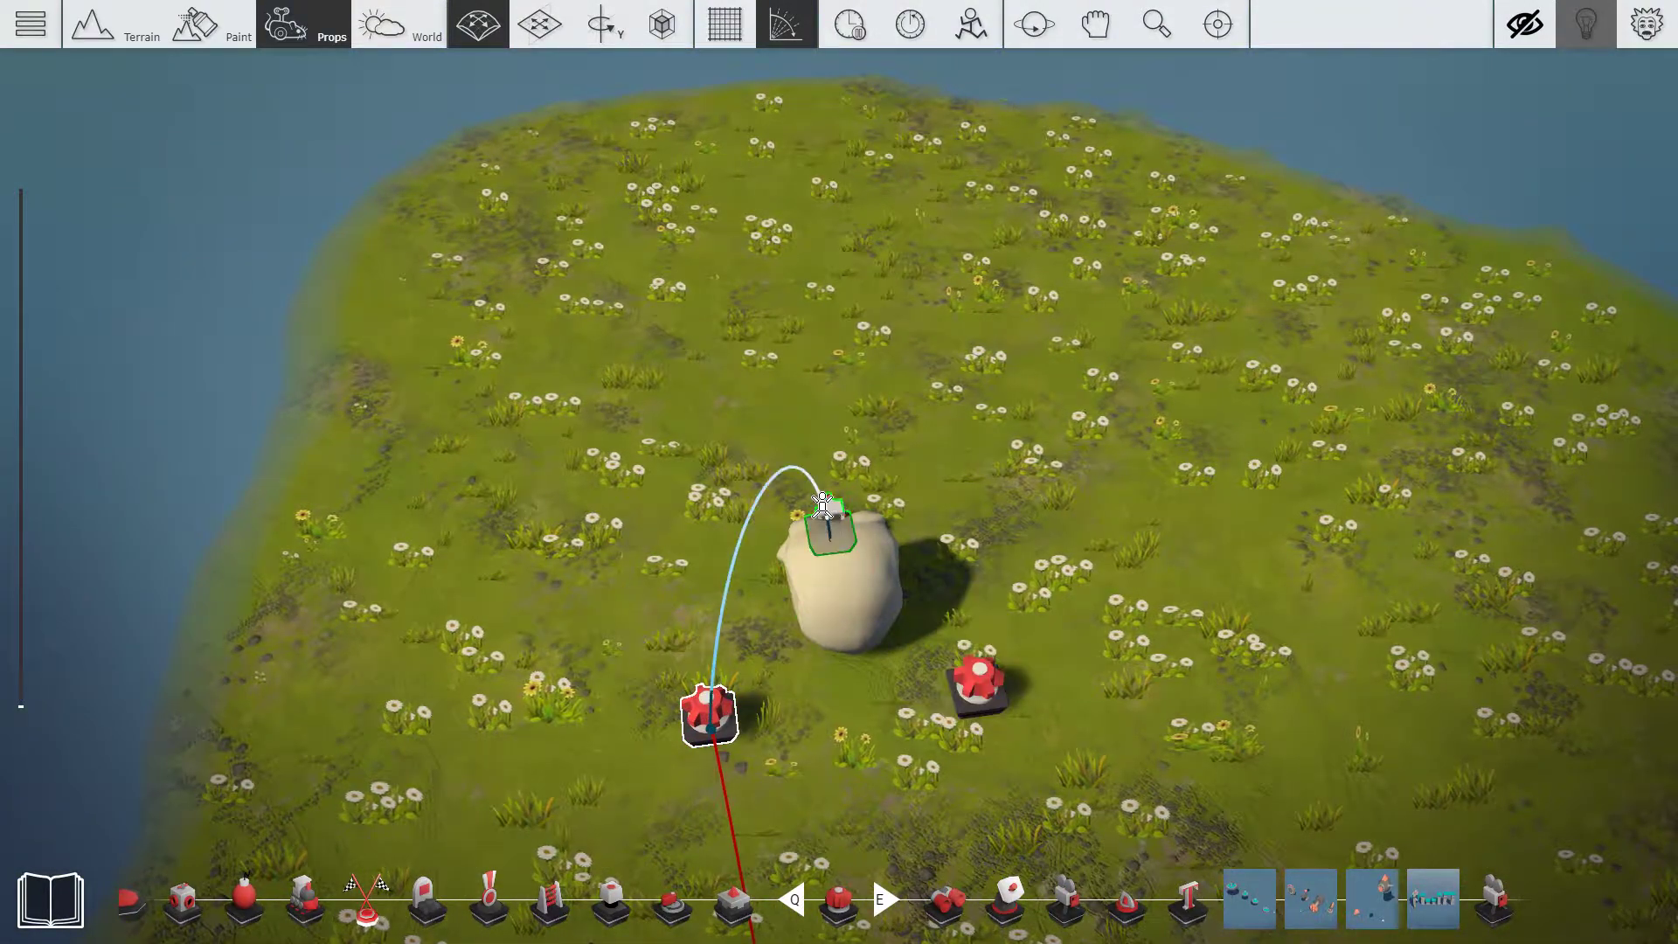
pyautogui.moveTo(822, 505)
pyautogui.mouseDown(button='right')
pyautogui.moveTo(824, 559)
pyautogui.moveTo(840, 516)
pyautogui.moveTo(826, 507)
pyautogui.mouseUp(button='right')
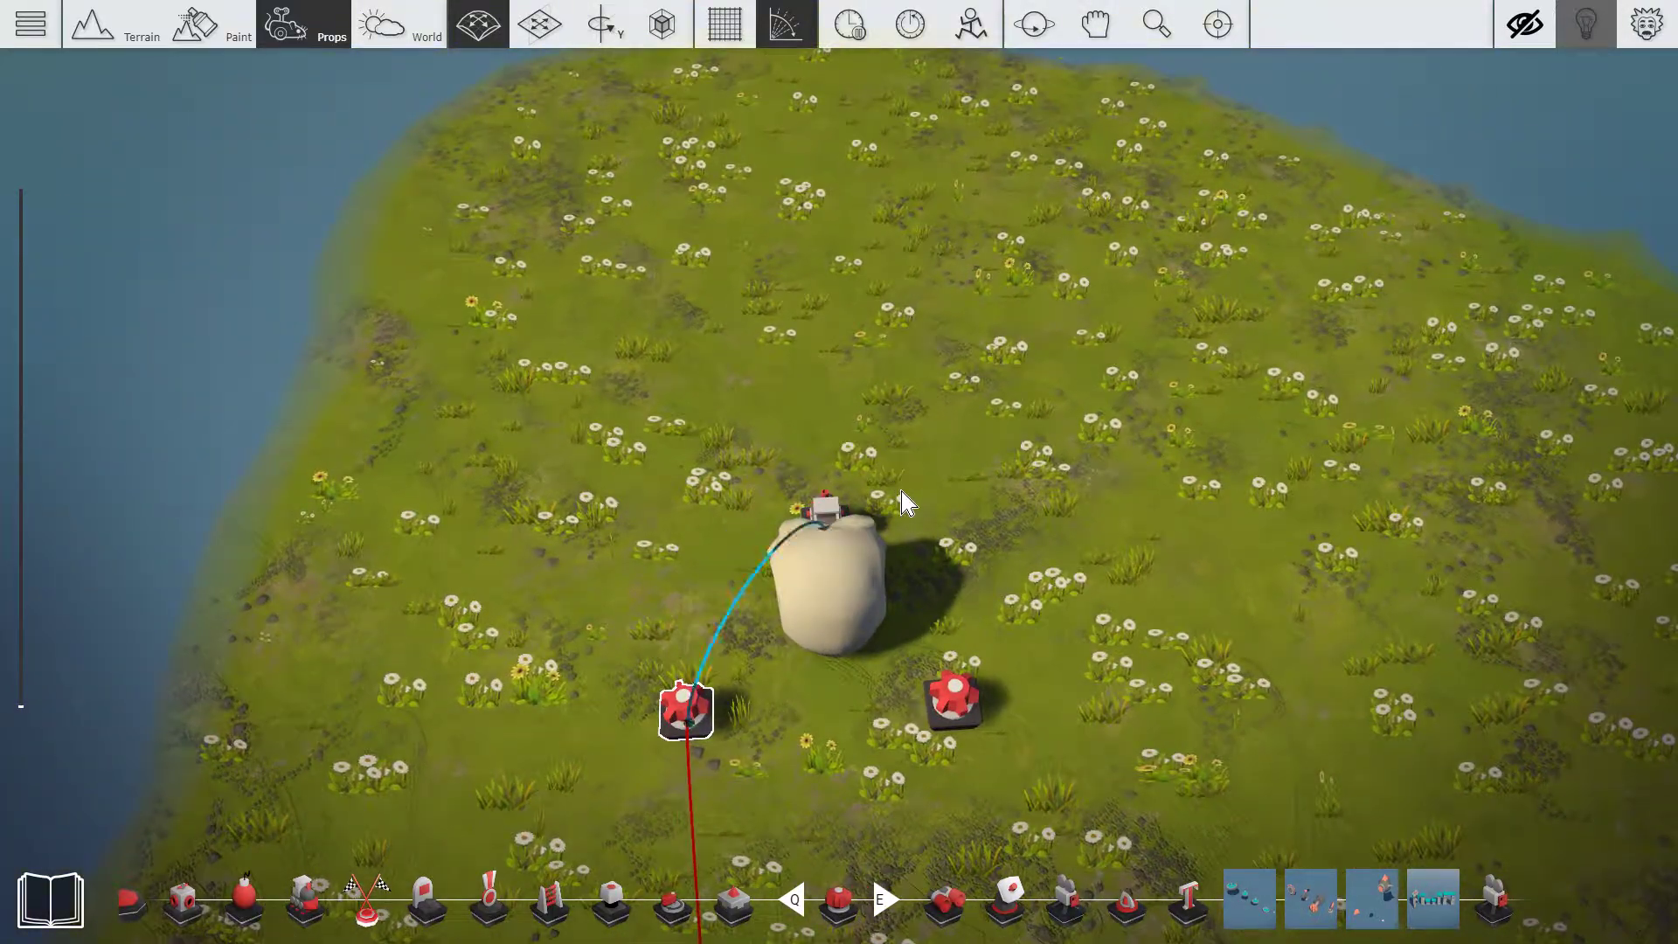
pyautogui.press('d')
pyautogui.press('w')
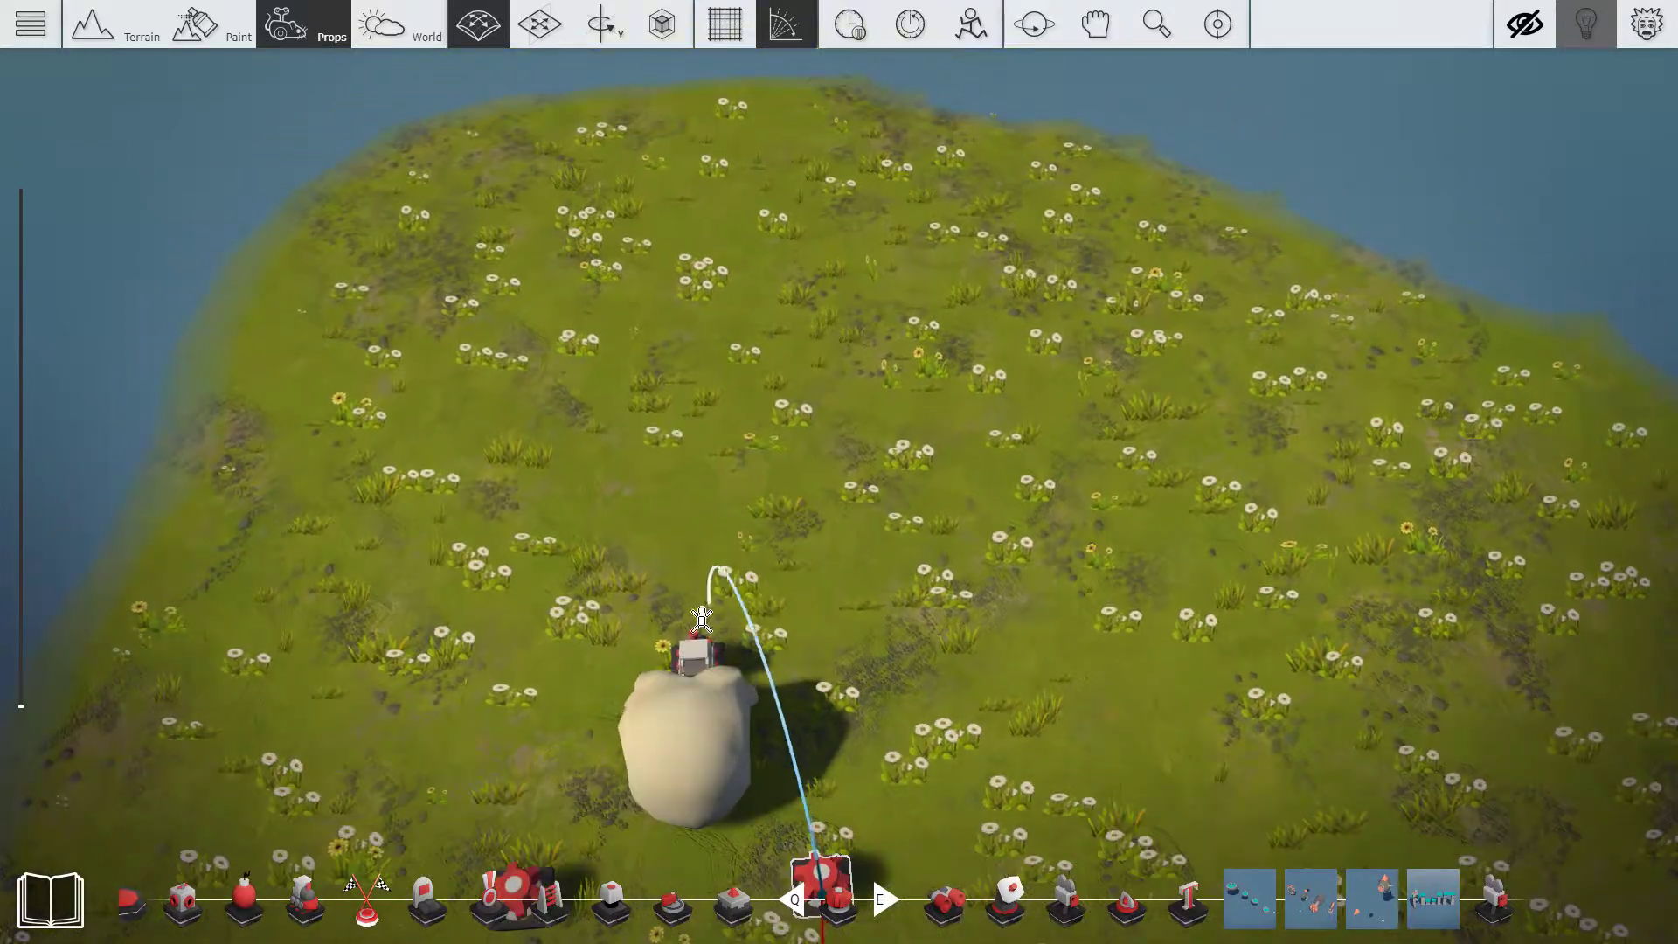
pyautogui.moveTo(719, 651); pyautogui.dragTo(668, 685, button='right')
pyautogui.scroll(-3, 702, 645)
pyautogui.click(685, 695)
# - Try rotating the Directional Mover around the Y axis to check that the linked skull turns with it
pyautogui.press('s')
pyautogui.scroll(3, 671, 691)
pyautogui.press('w')
pyautogui.press('w')
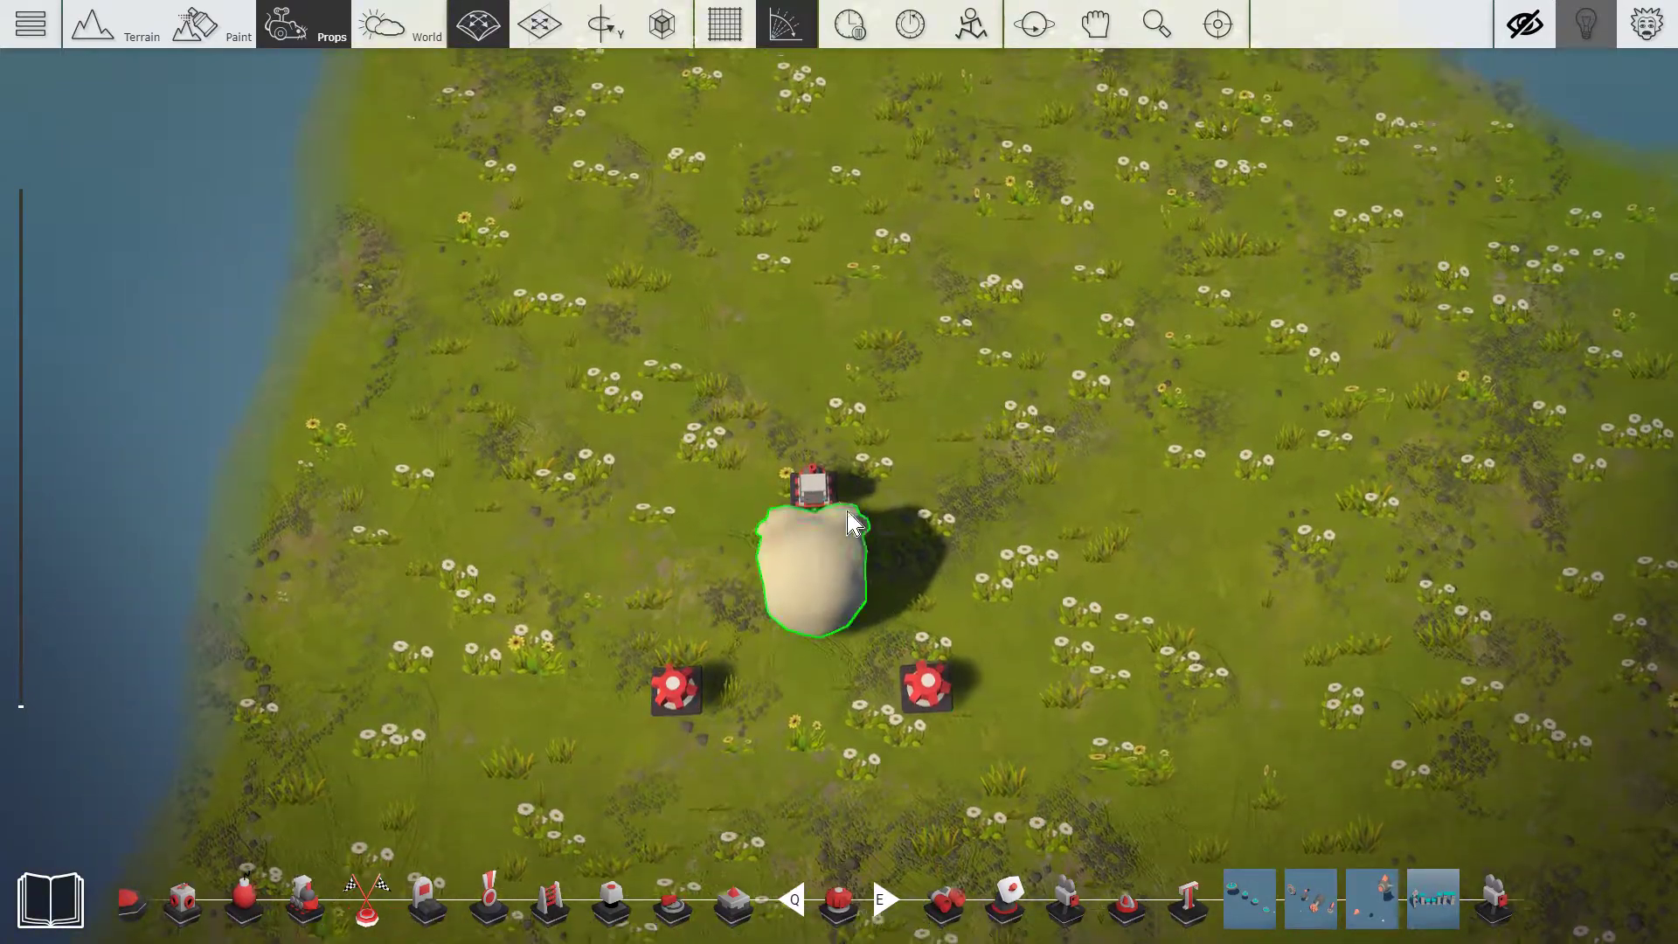
pyautogui.press('r')
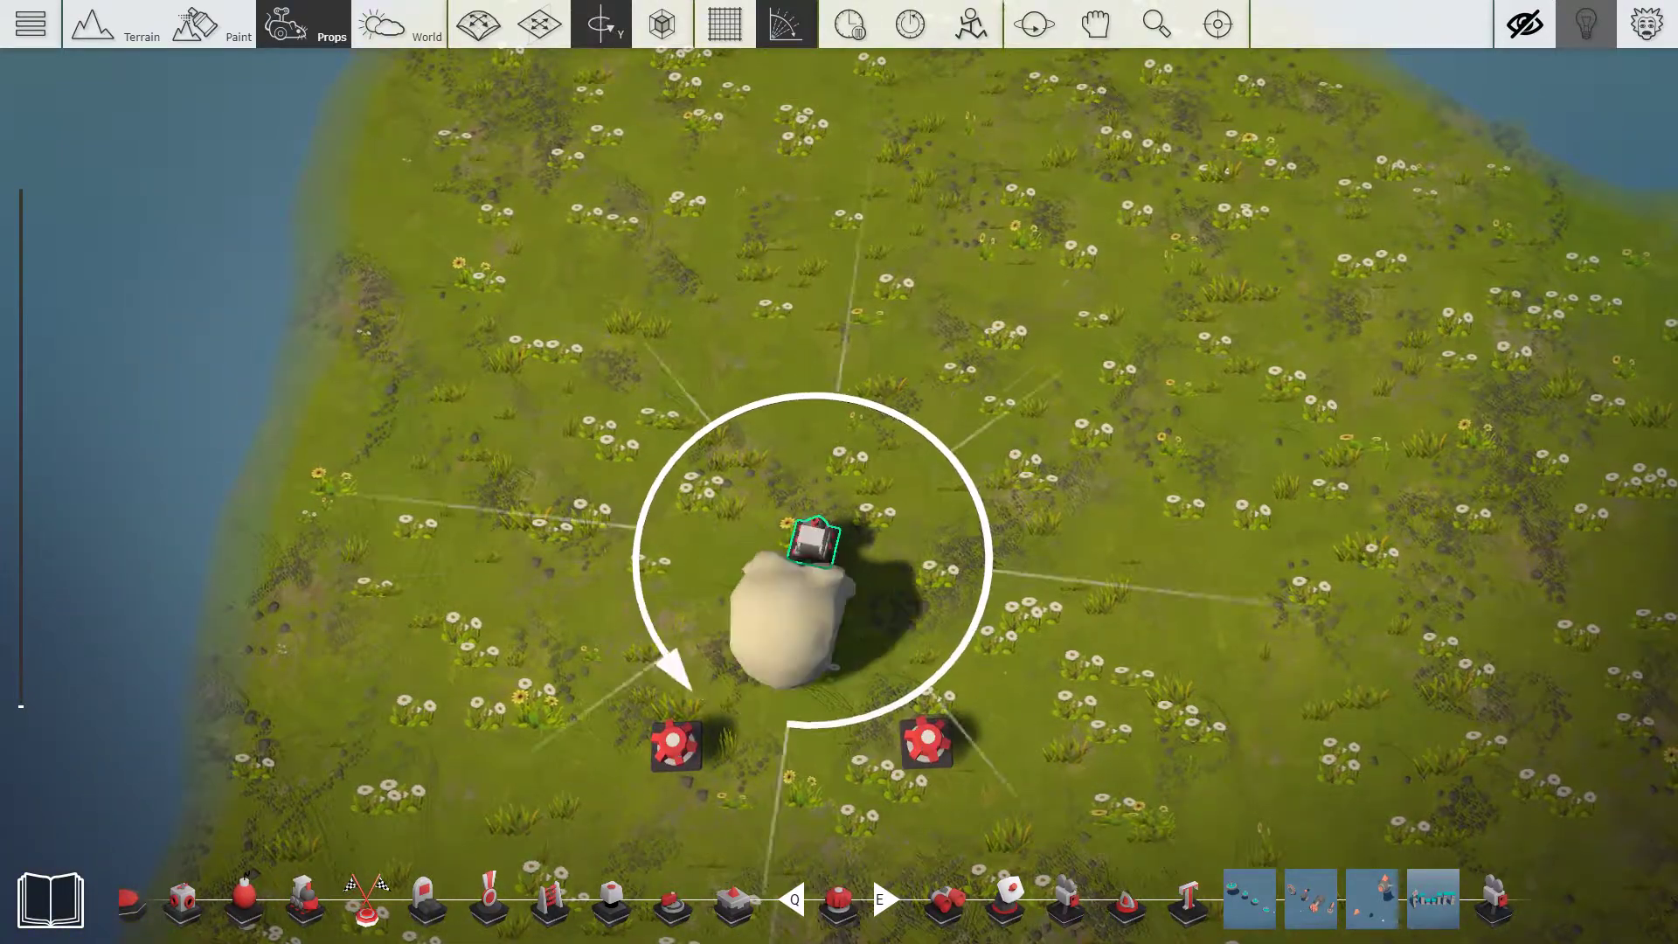
pyautogui.moveTo(814, 544); pyautogui.dragTo(839, 544)
pyautogui.press('r')
# - Play-test the level to steer the skull forward, left and right, and return to editing
pyautogui.scroll(-5, 1003, 533)
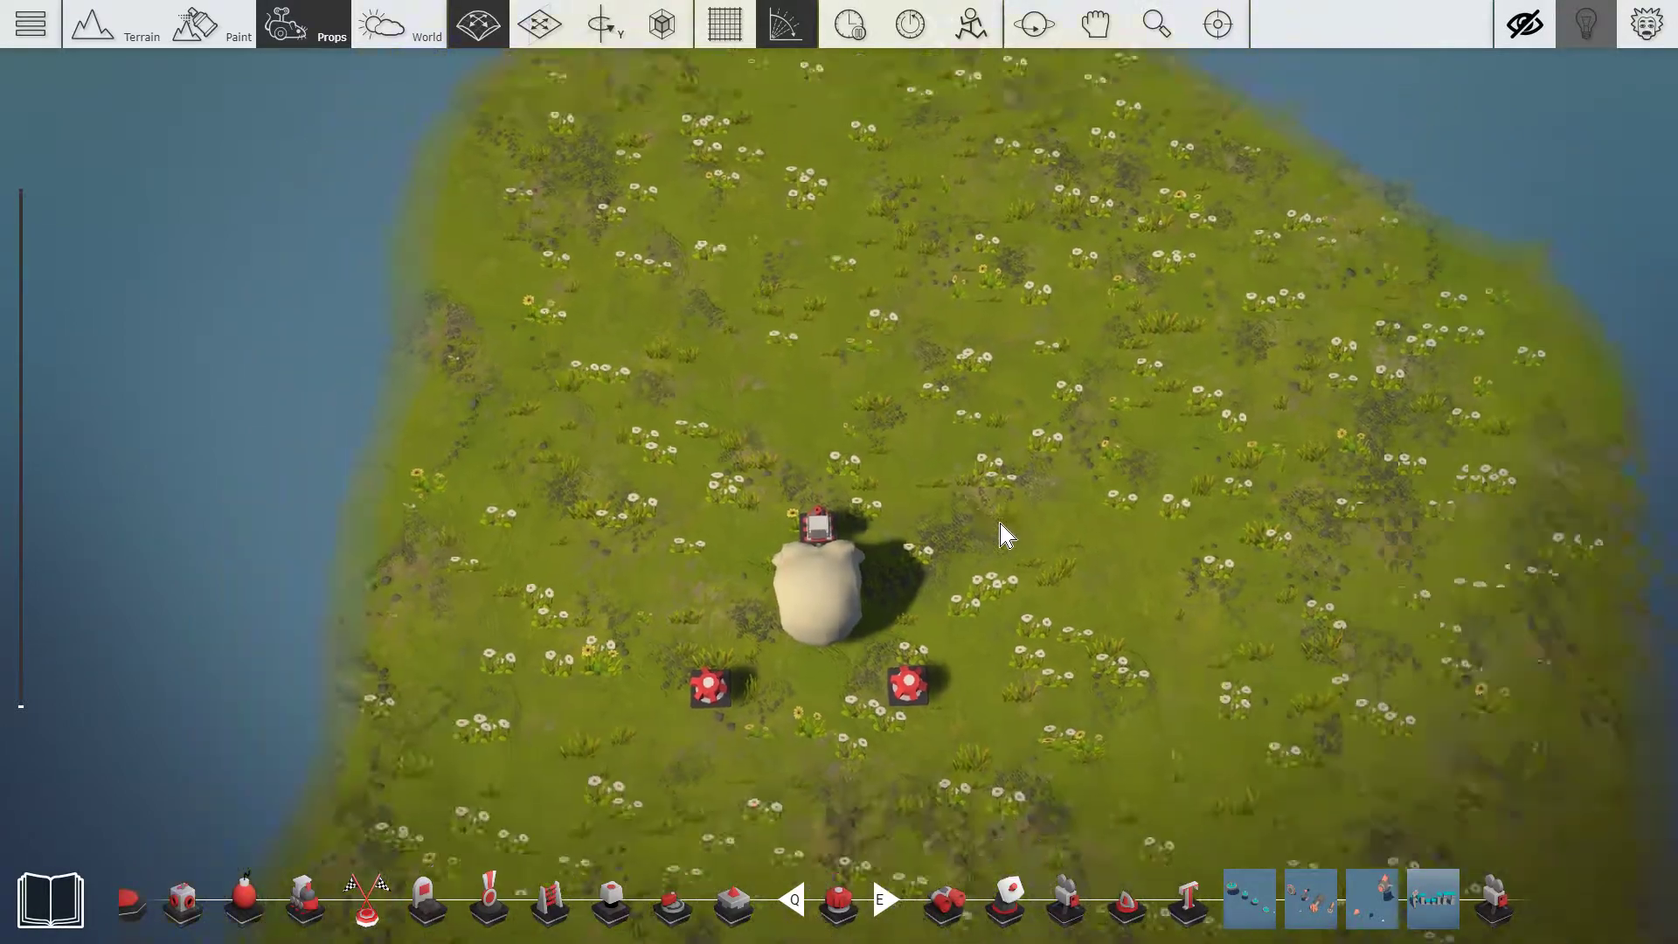
pyautogui.press('s')
pyautogui.scroll(3, 957, 708)
pyautogui.scroll(-1, 1015, 518)
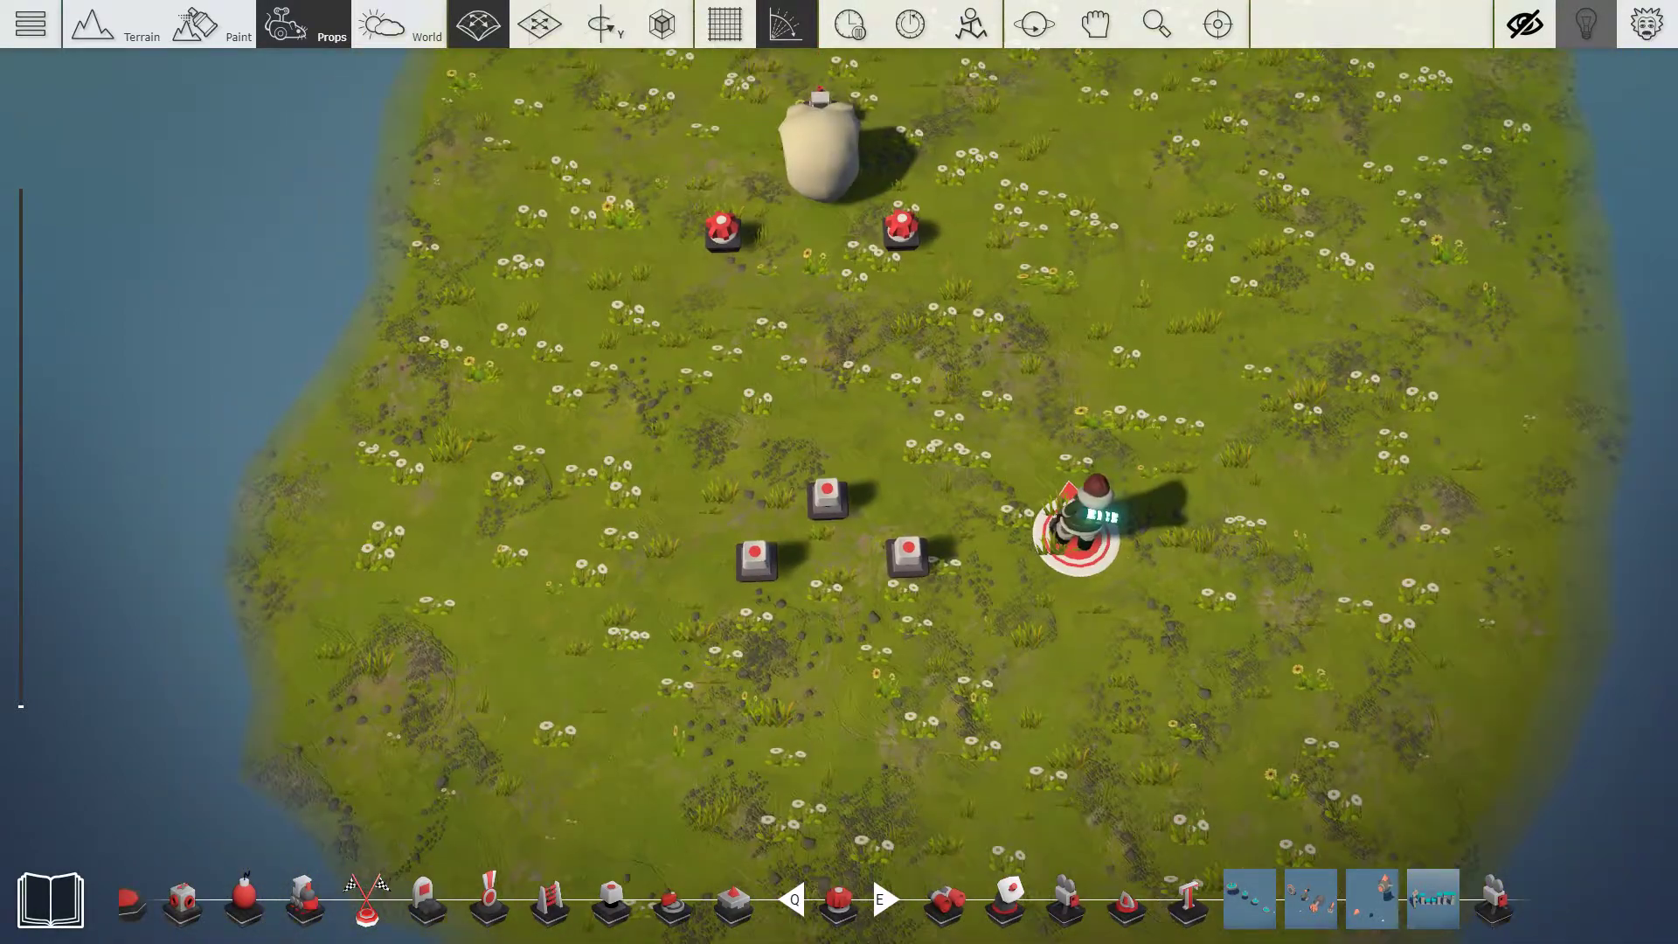
pyautogui.press('w')
pyautogui.press('p')
pyautogui.scroll(-10, 839, 473)
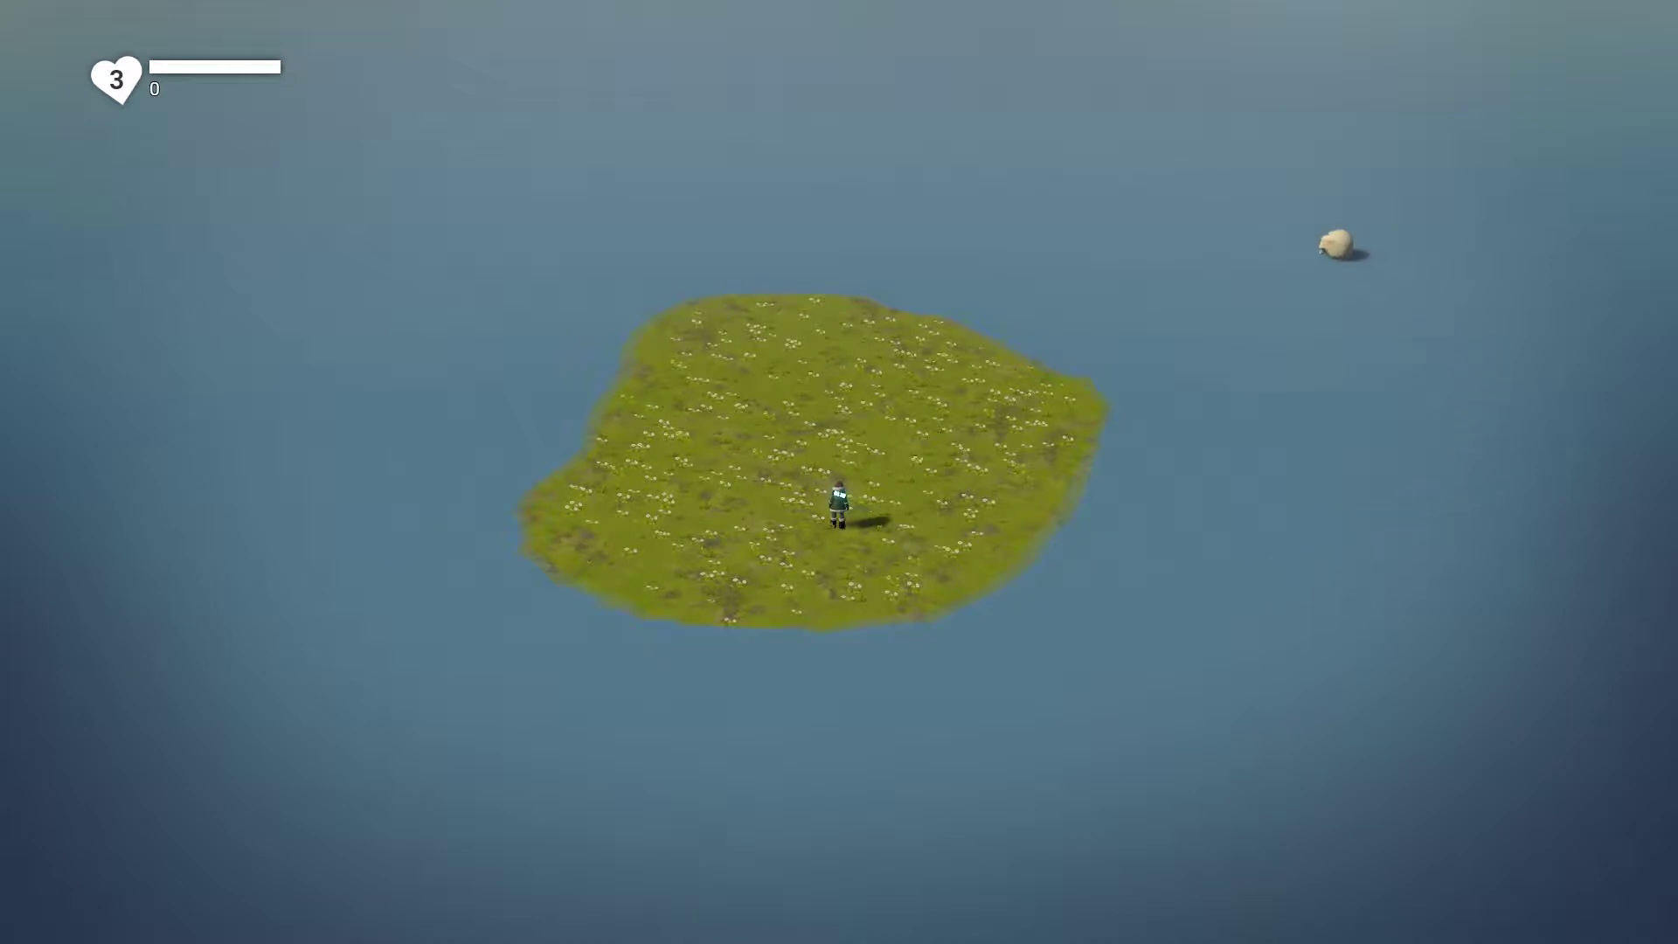
pyautogui.press('p')
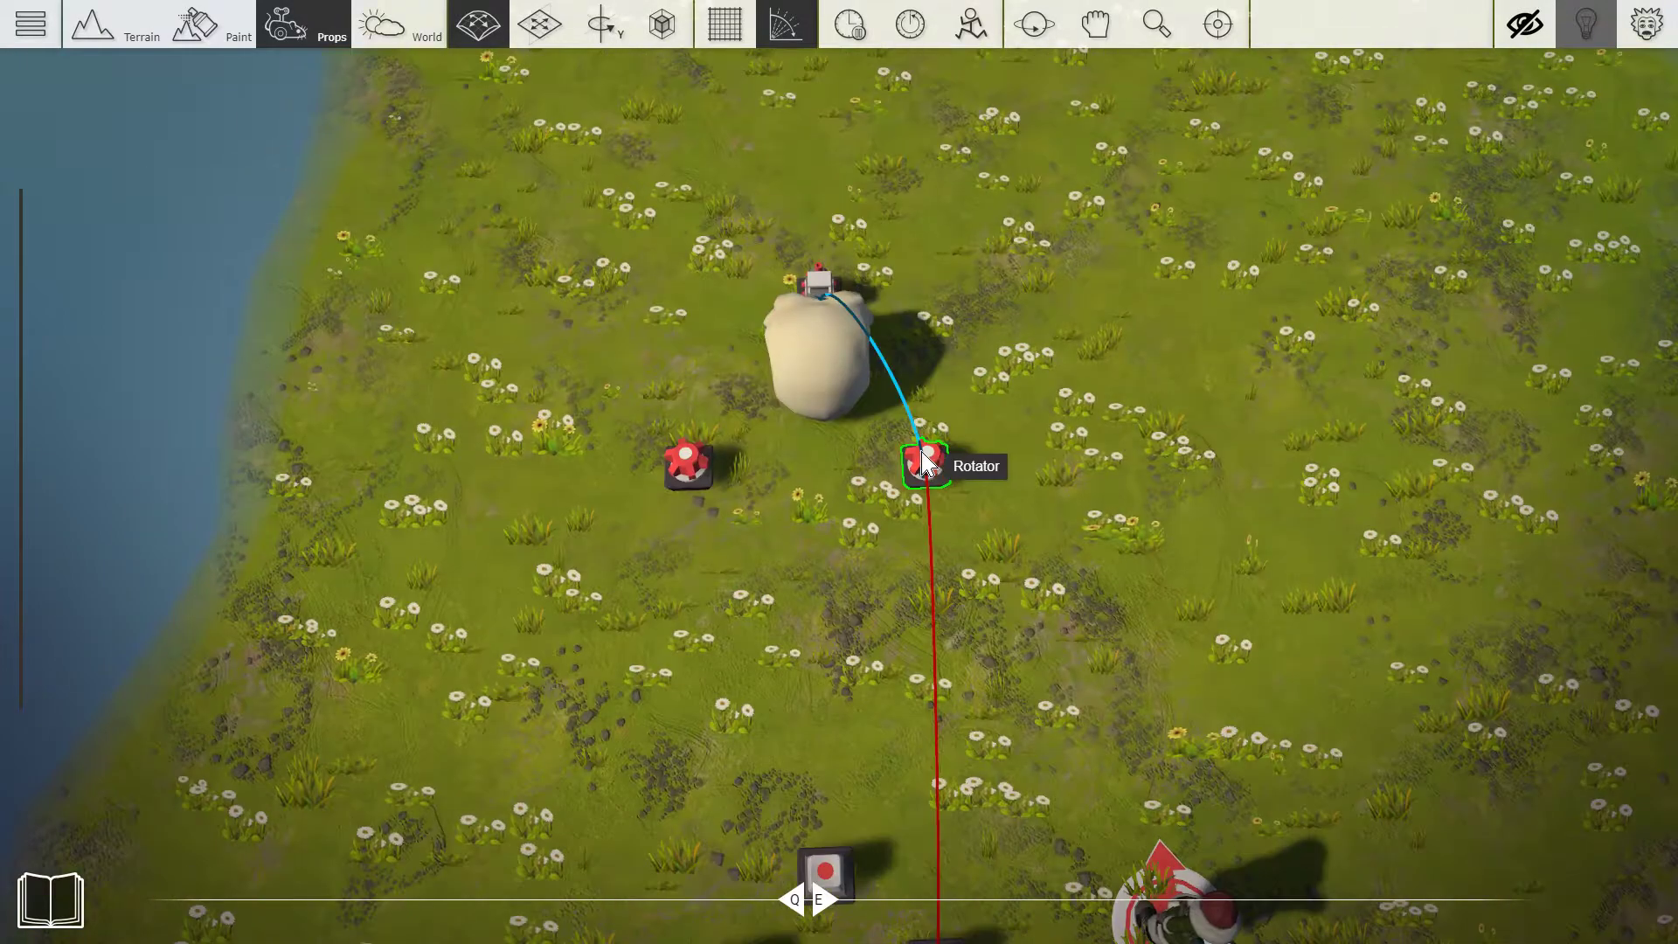
# - Set the right Rotator's Speed On to 200
pyautogui.click(923, 453)
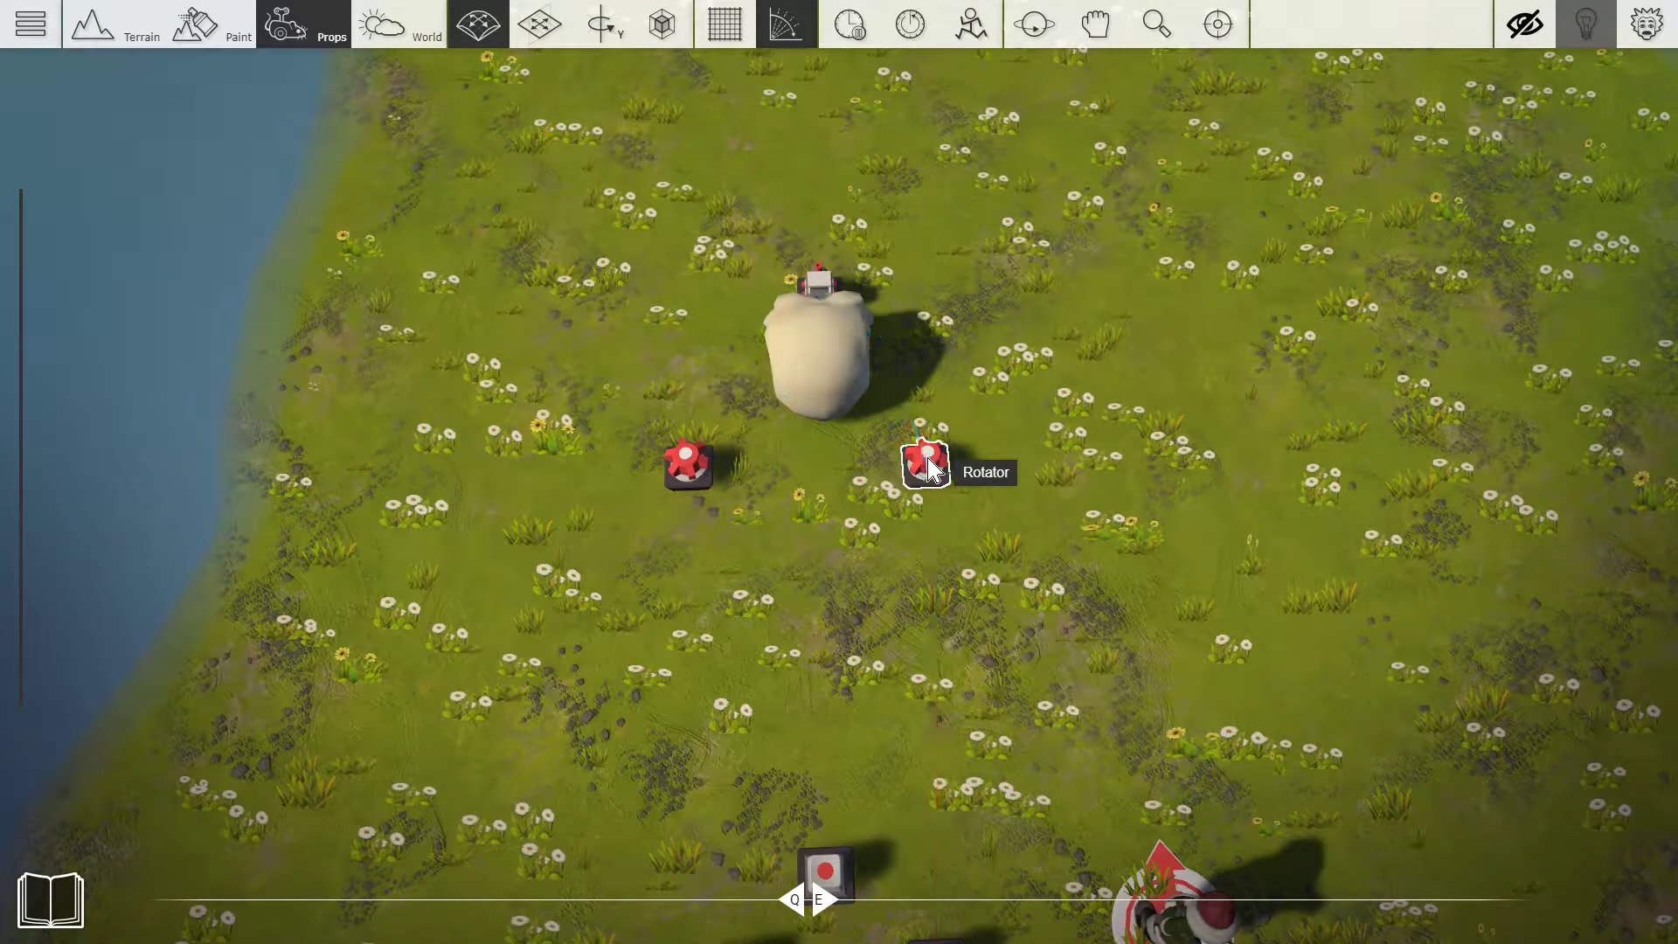
pyautogui.moveTo(538, 290); pyautogui.dragTo(584, 296)
pyautogui.doubleClick(617, 291)
pyautogui.write('100')
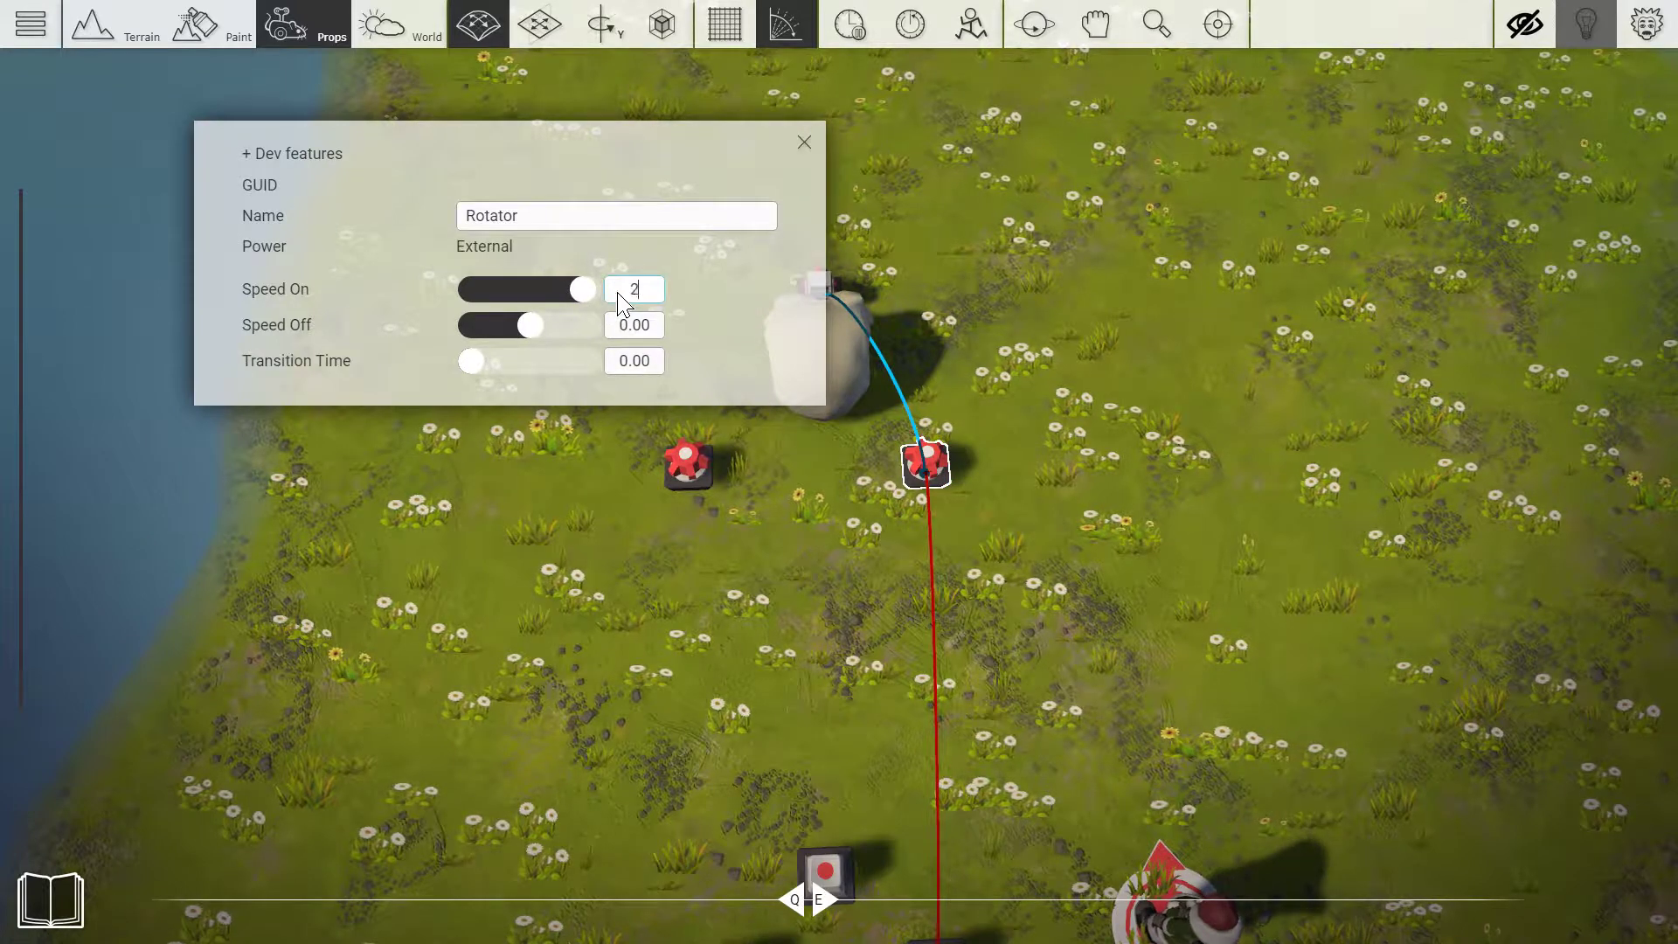
pyautogui.press('Return')
pyautogui.click(804, 142)
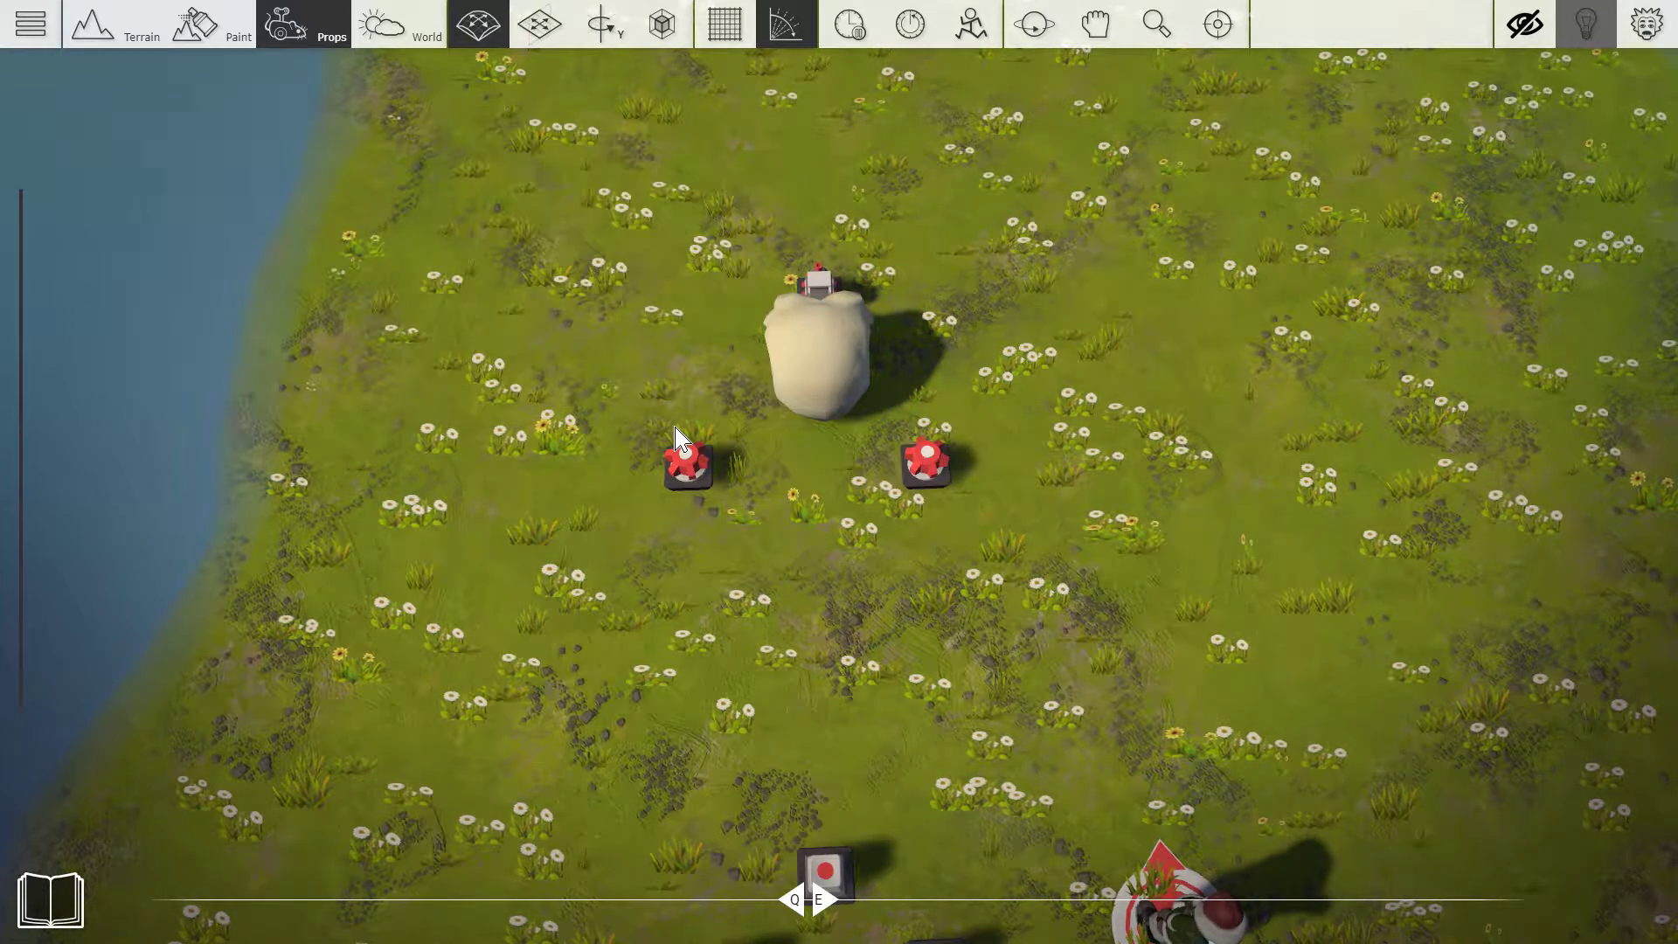
# - Set the left Rotator's Speed On to -200 and play-test steering the skull
pyautogui.click(688, 464)
pyautogui.doubleClick(627, 290)
pyautogui.write('-200')
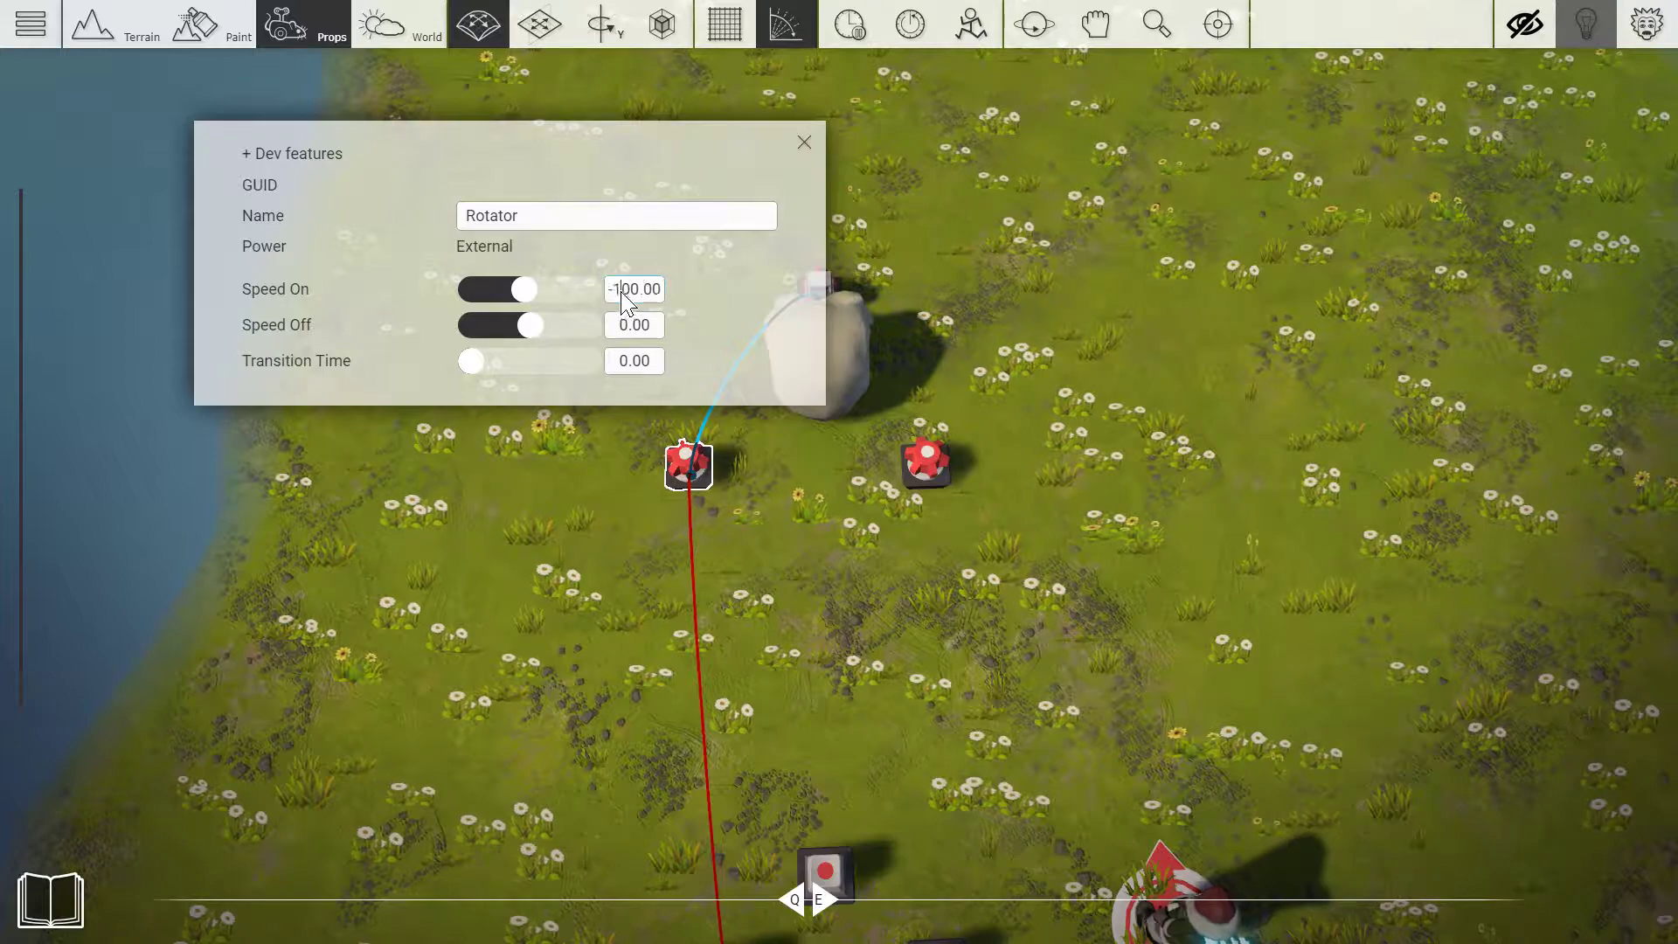
pyautogui.press('Return')
pyautogui.click(804, 142)
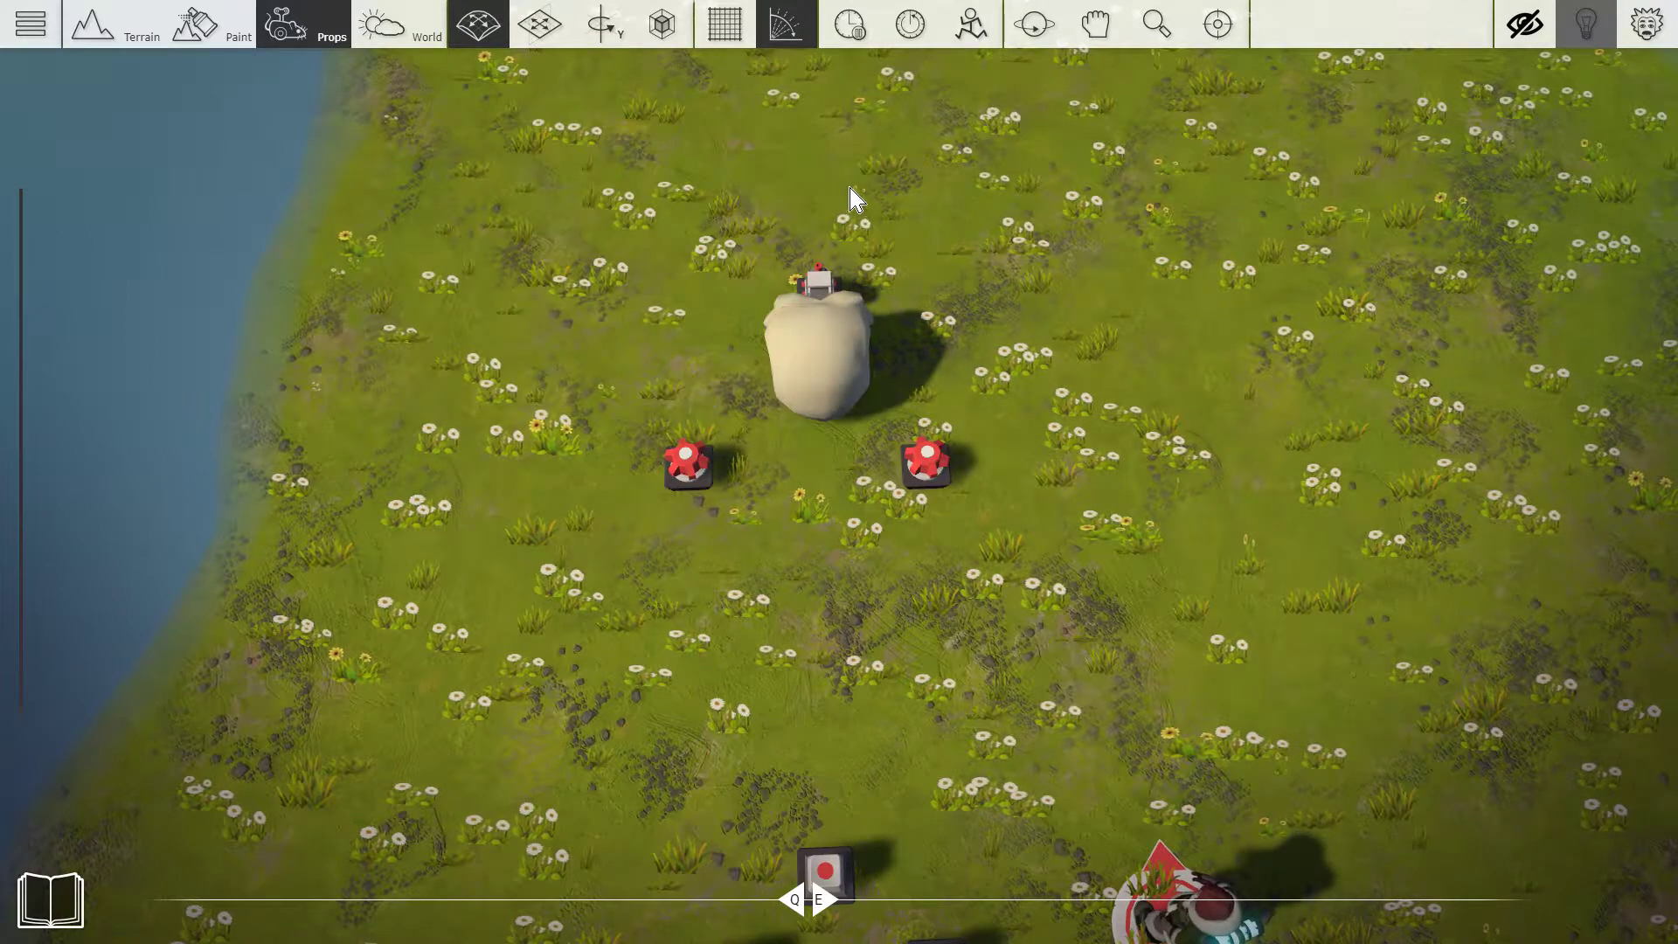
pyautogui.press('Tab')
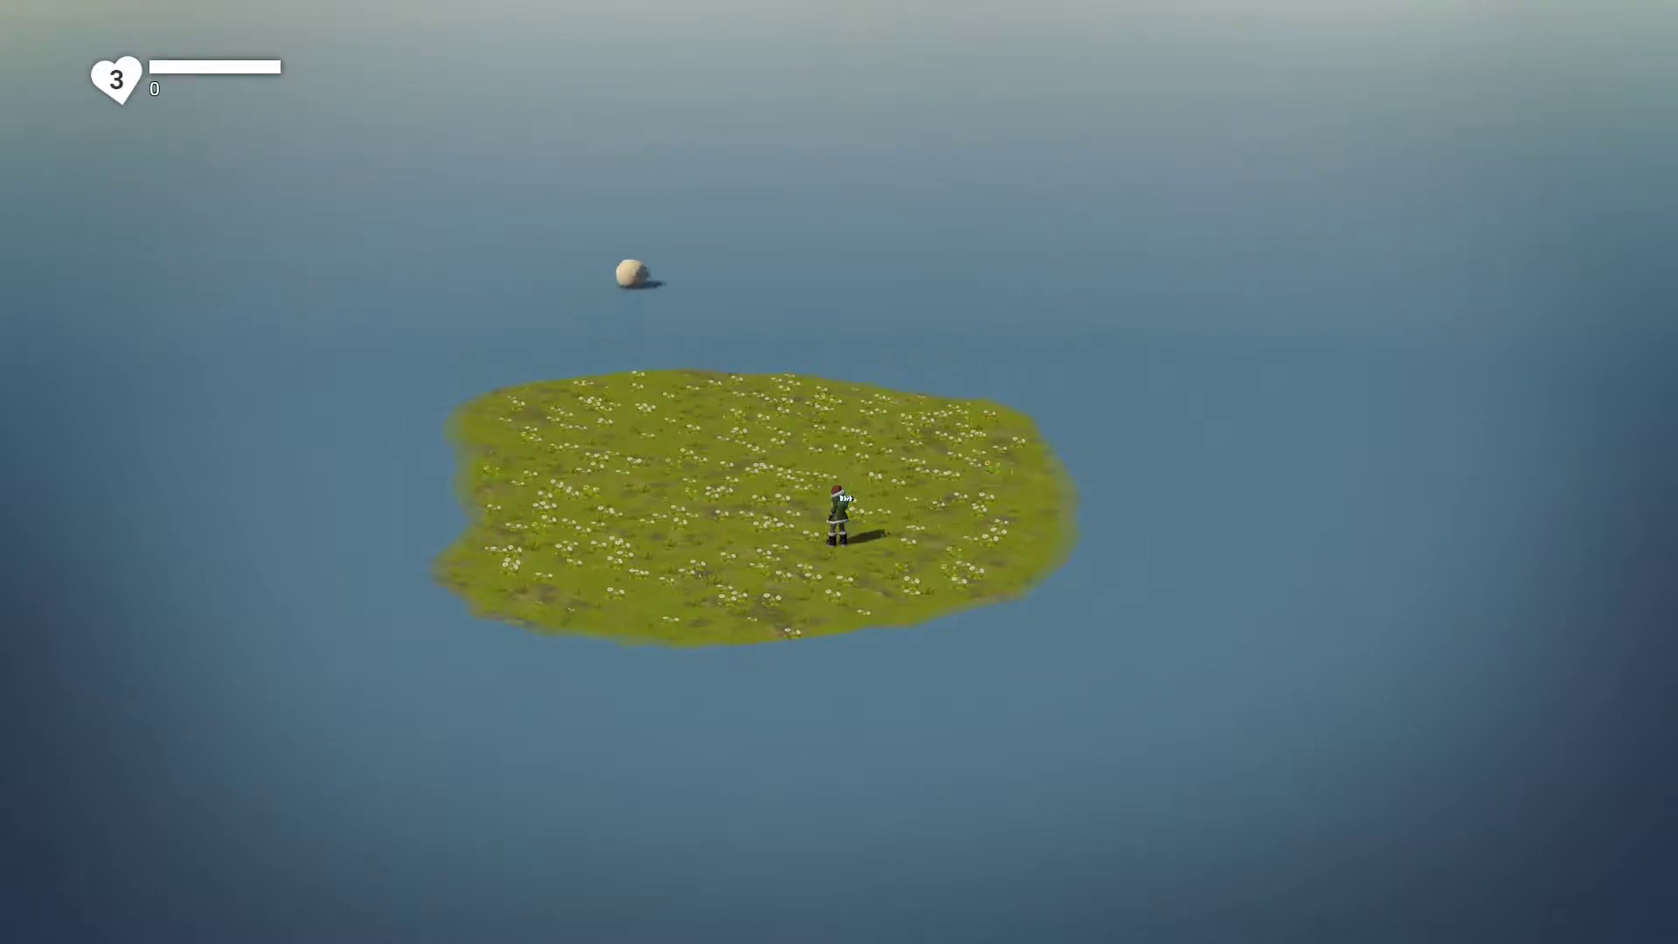
# - Return to editing and place a Camera_Free prop behind the three Input Triggers, rotated to face the skull
pyautogui.press('Escape')
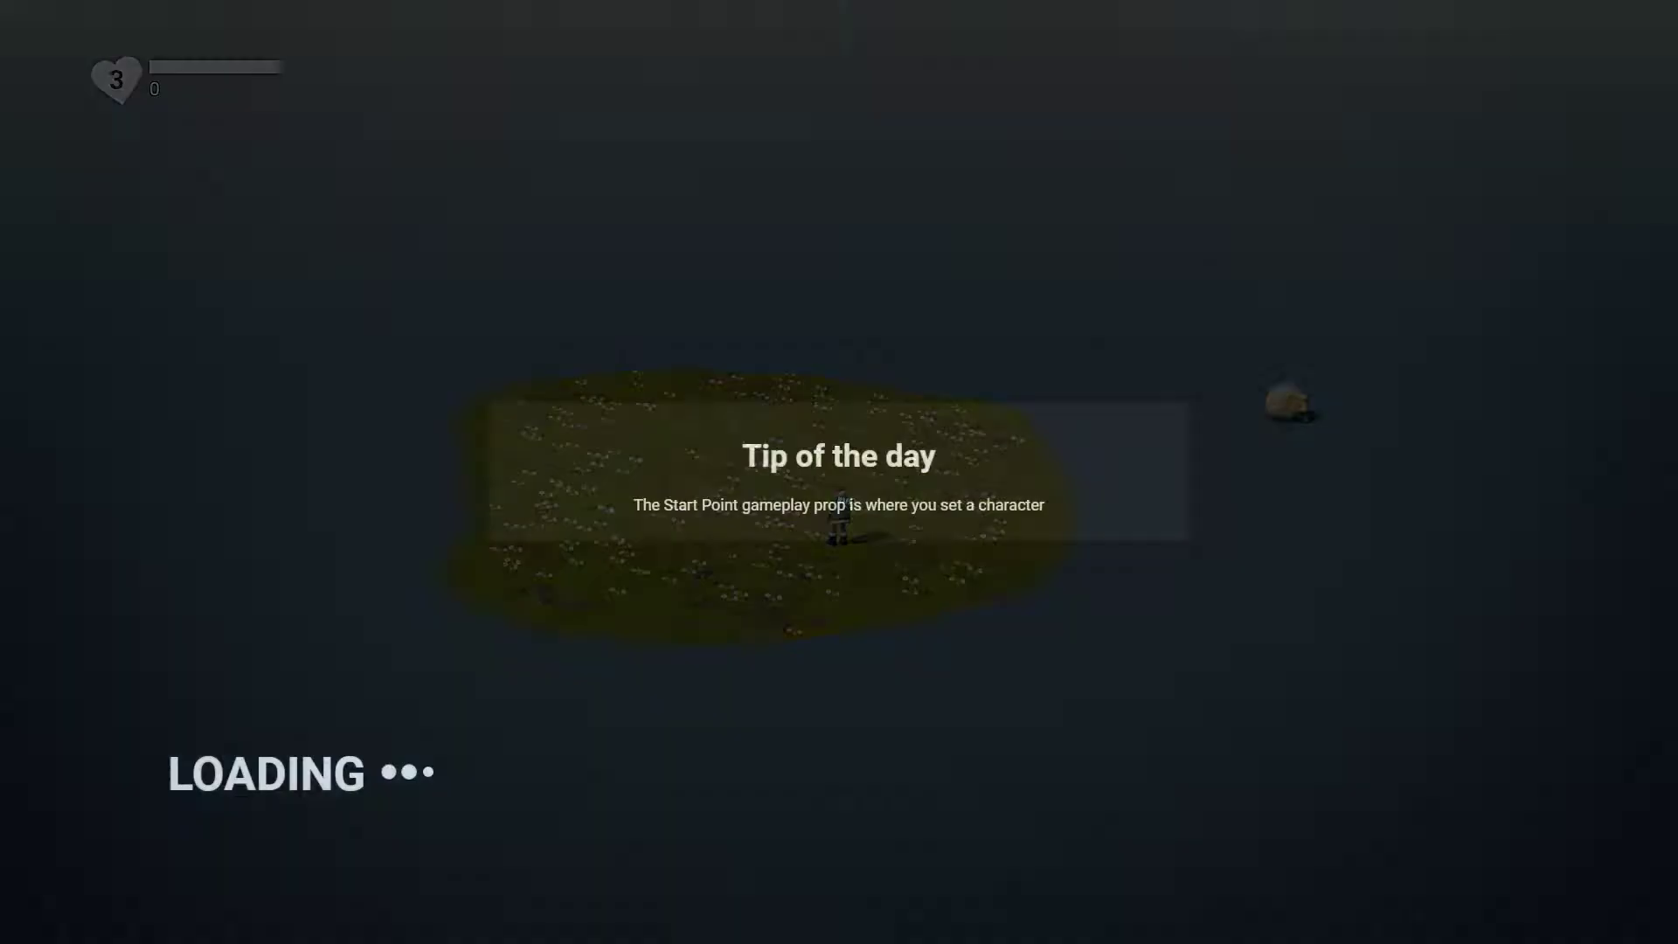
pyautogui.scroll(-5, 832, 384)
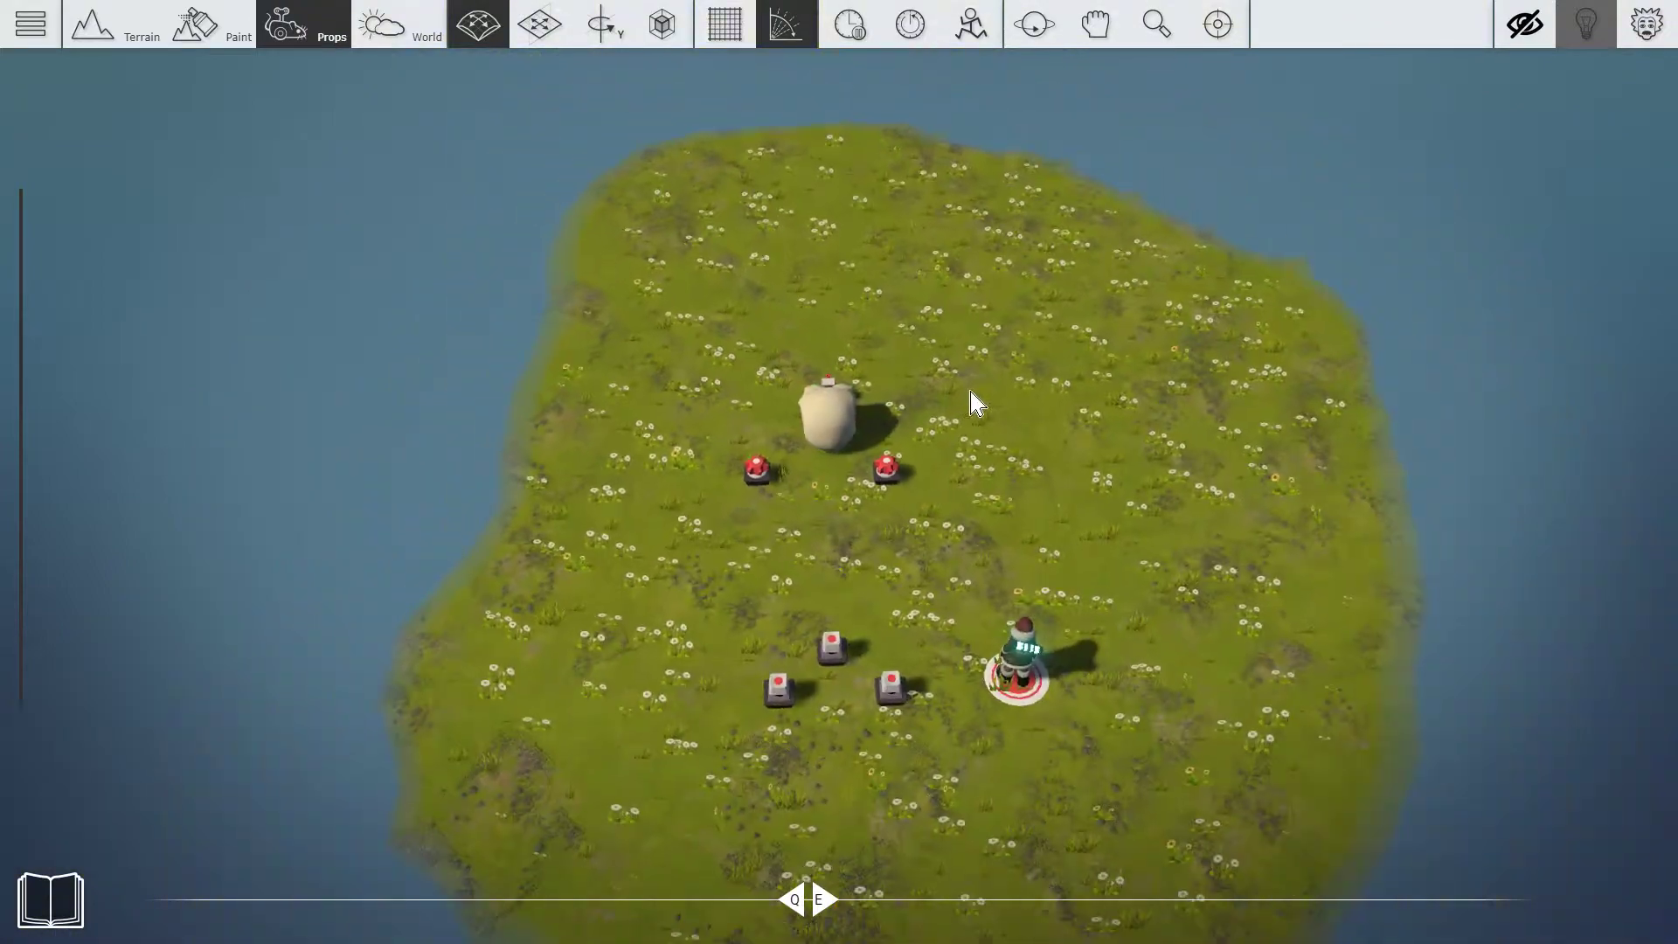
pyautogui.press('Tab')
pyautogui.click(367, 118)
pyautogui.scroll(-5, 645, 299)
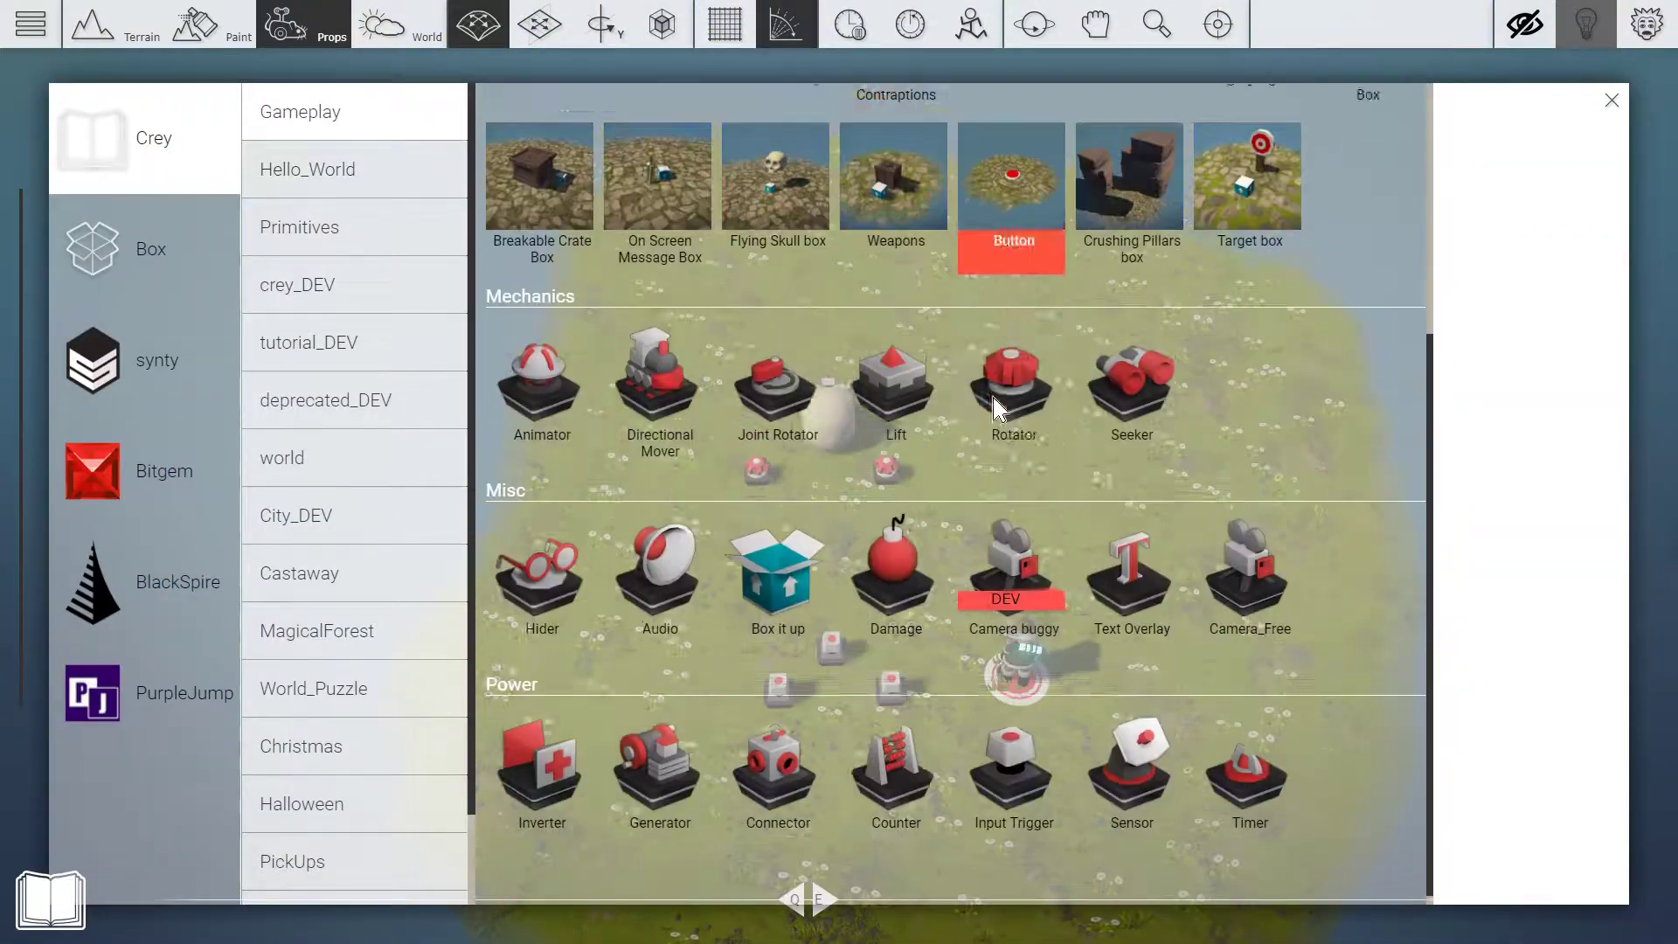
pyautogui.press('Tab')
pyautogui.press('r')
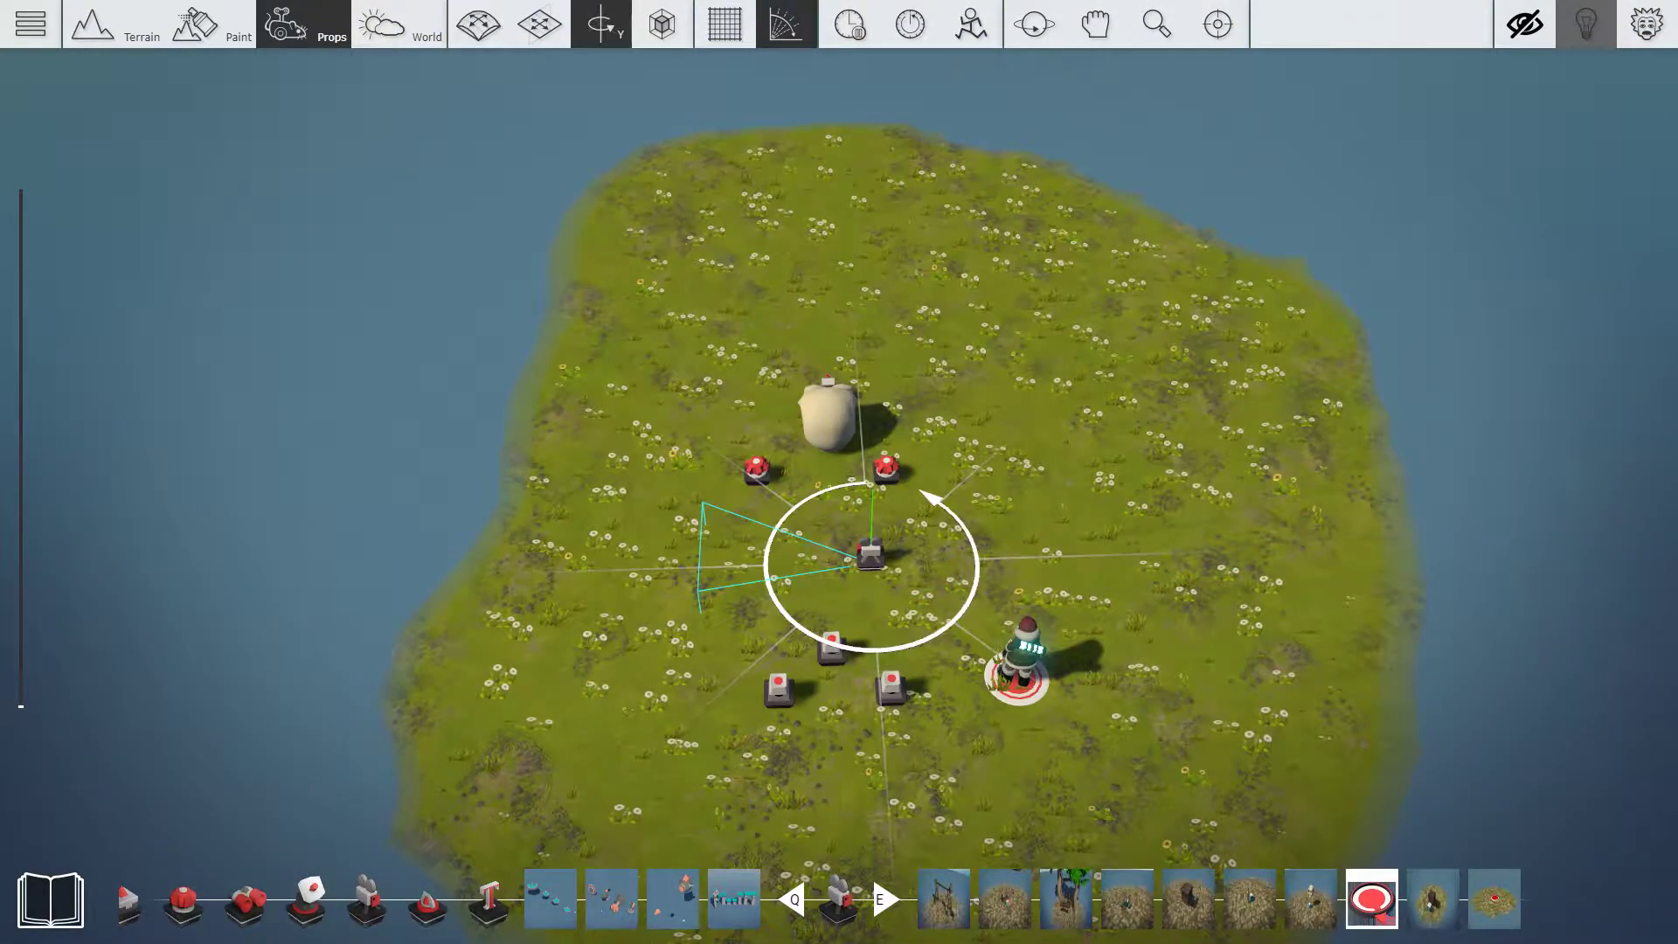
pyautogui.press('r')
pyautogui.moveTo(870, 561); pyautogui.dragTo(838, 712)
# - Test the Camera_Free's view and link the camera, positioned far back from the island, to the skull
pyautogui.rightClick(842, 717)
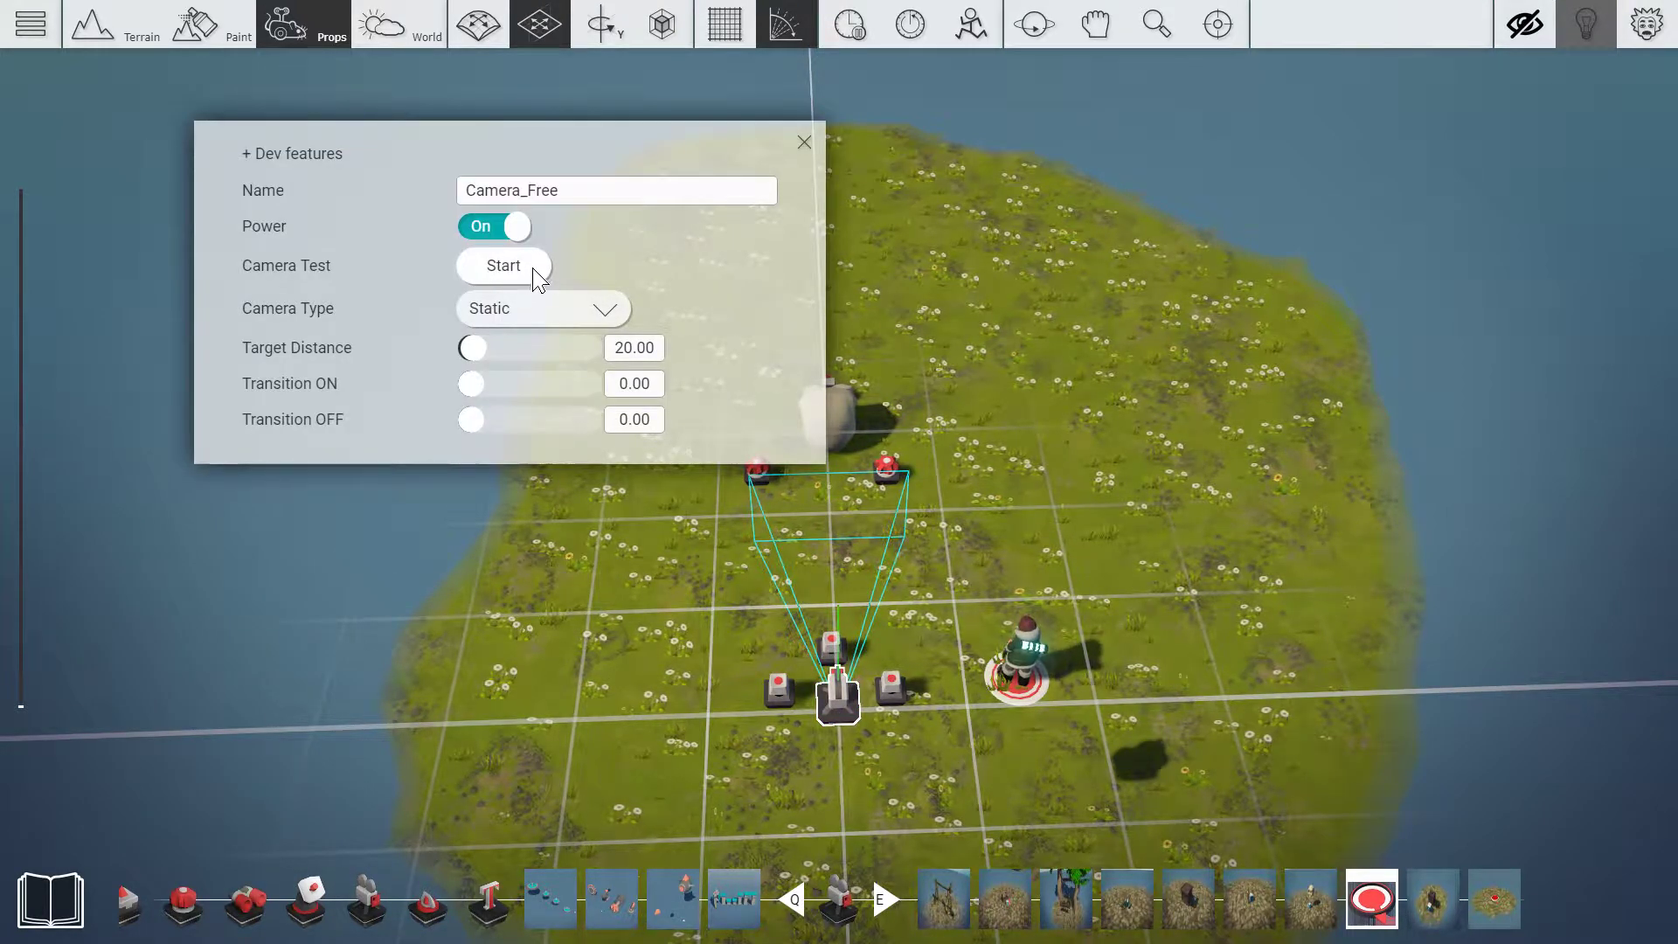
pyautogui.click(541, 271)
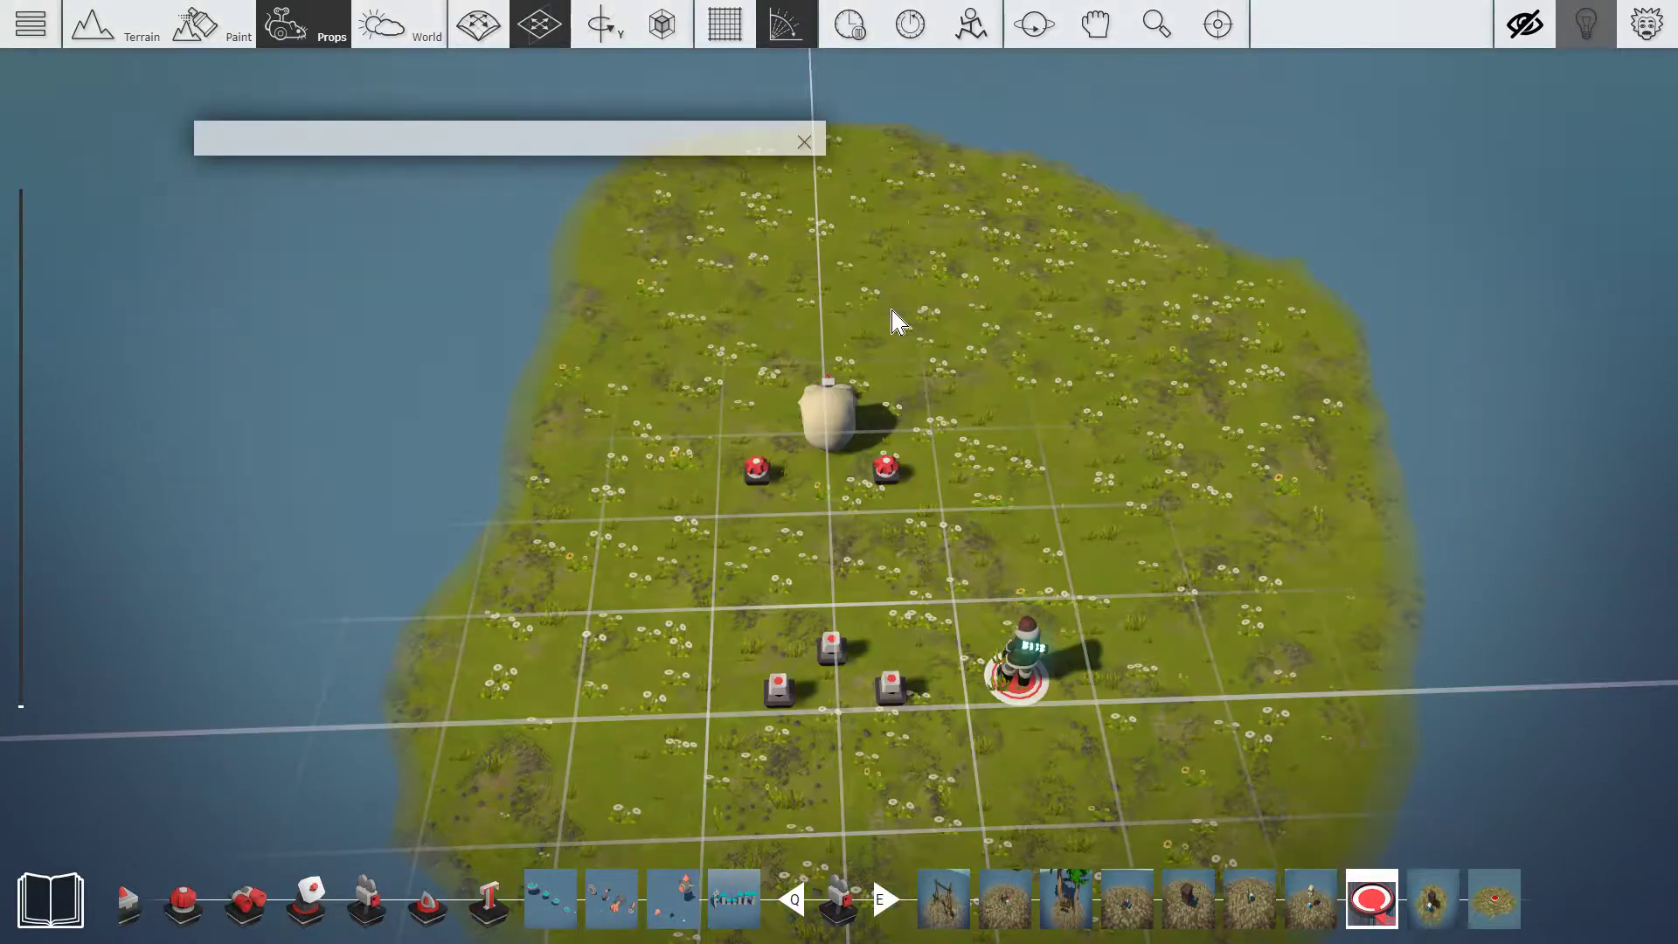
pyautogui.click(801, 140)
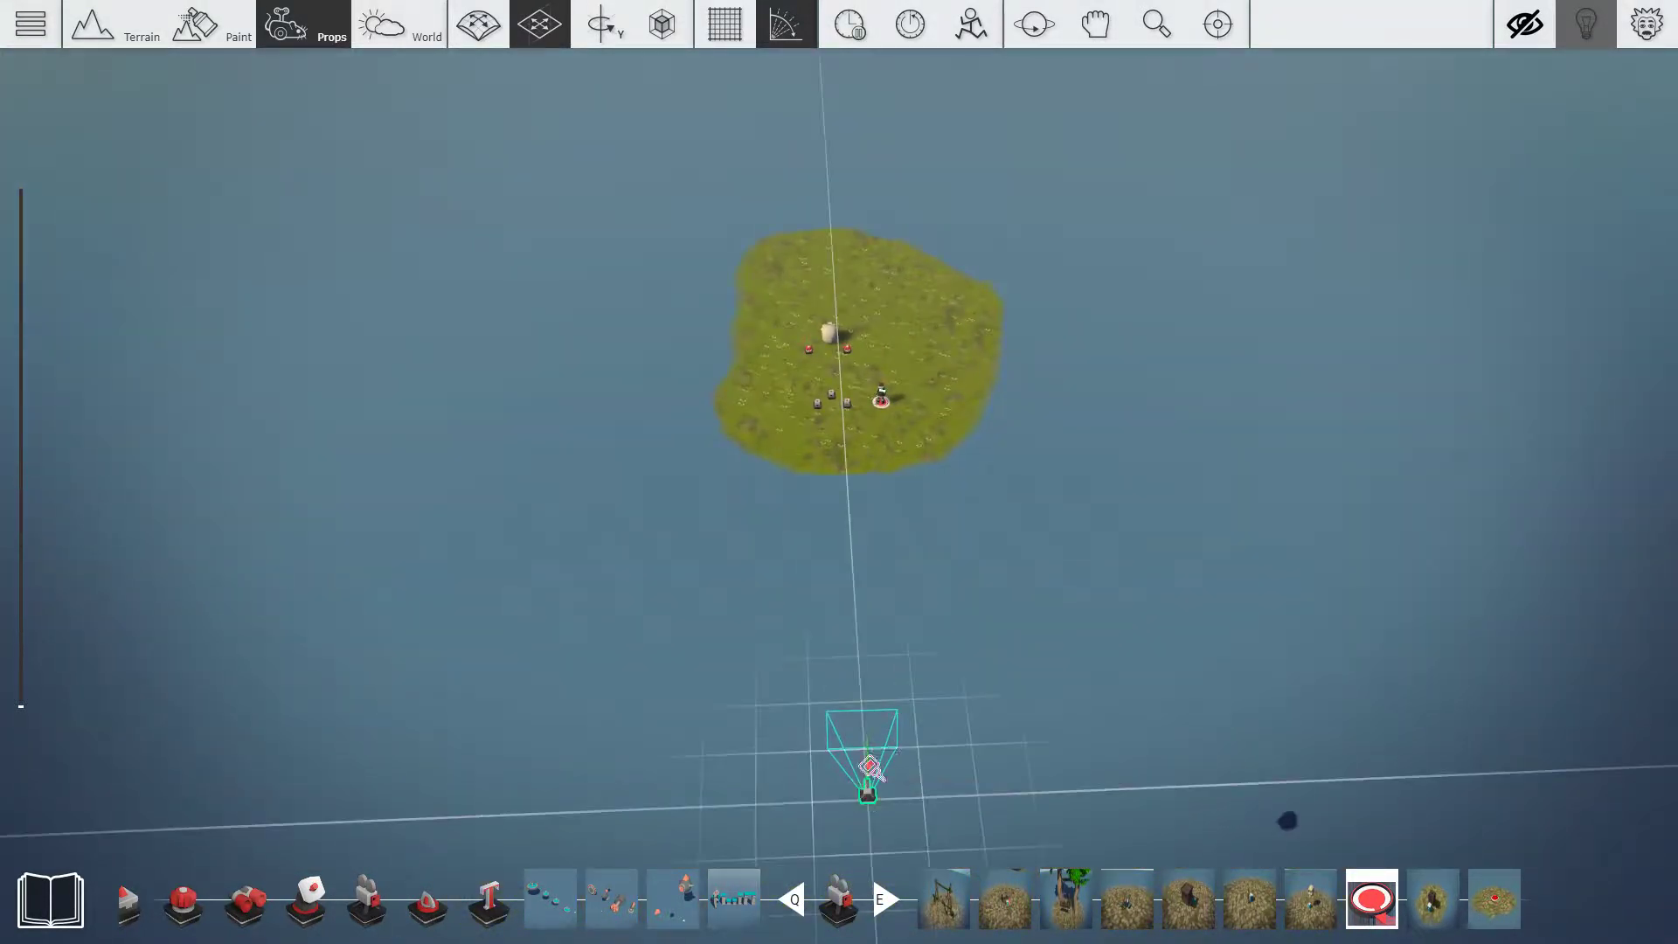
pyautogui.scroll(4, 843, 423)
pyautogui.moveTo(867, 789); pyautogui.dragTo(818, 339)
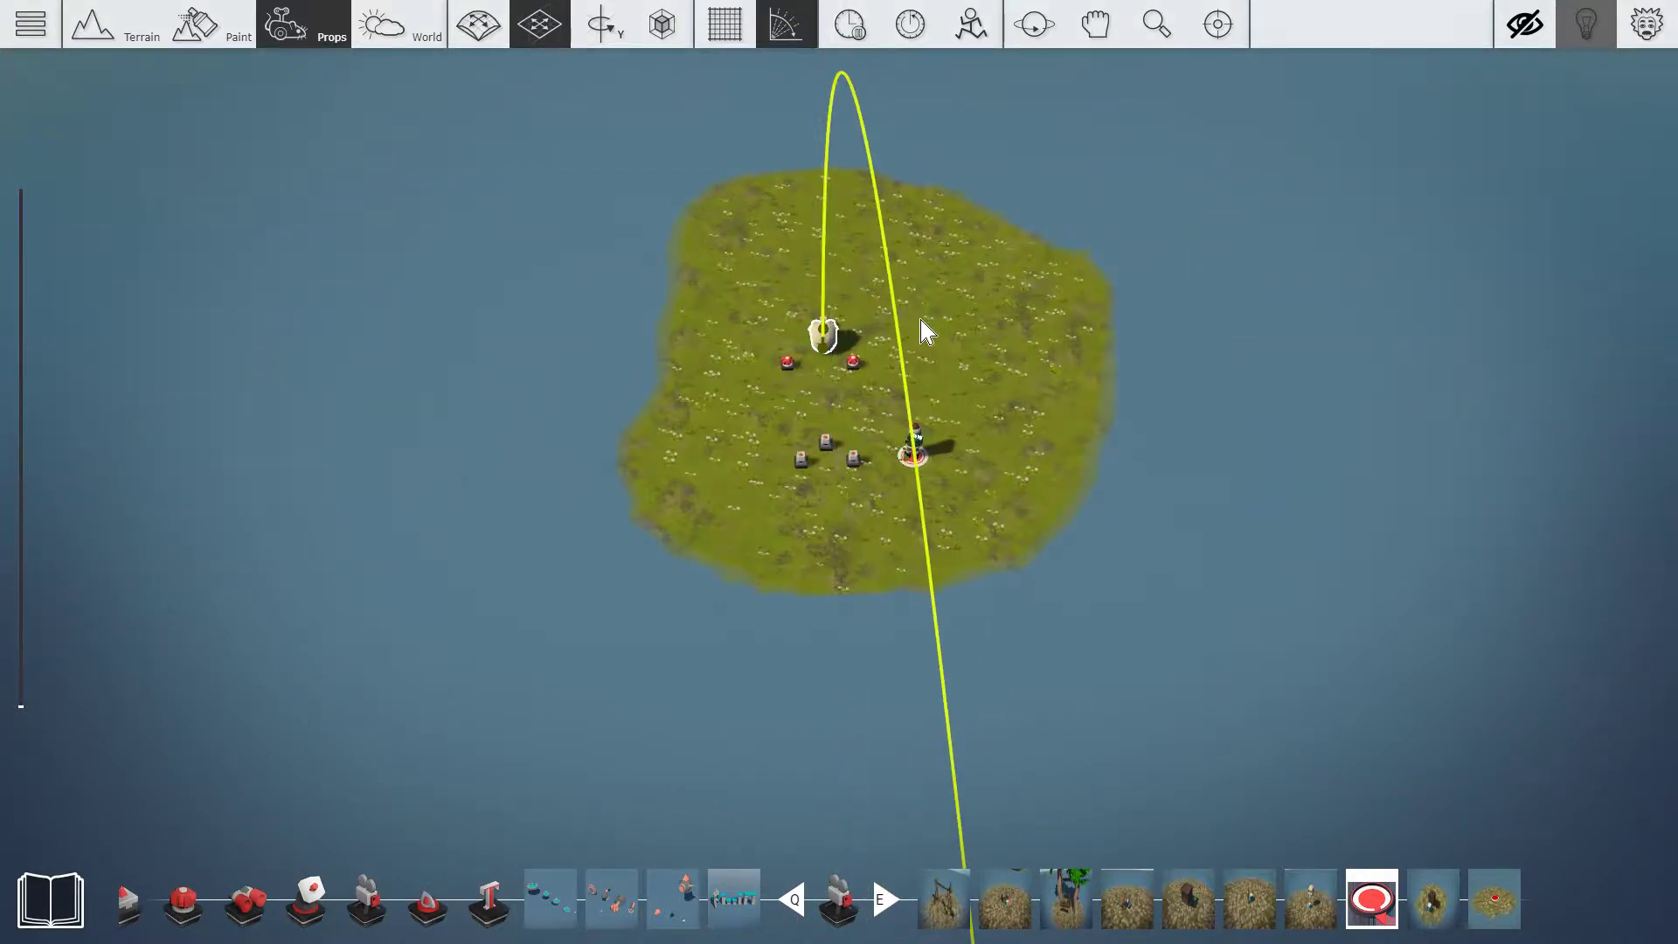
# - Place a Sensor beside the player's Start Point and set its trigger type to Forever
pyautogui.press('Tab')
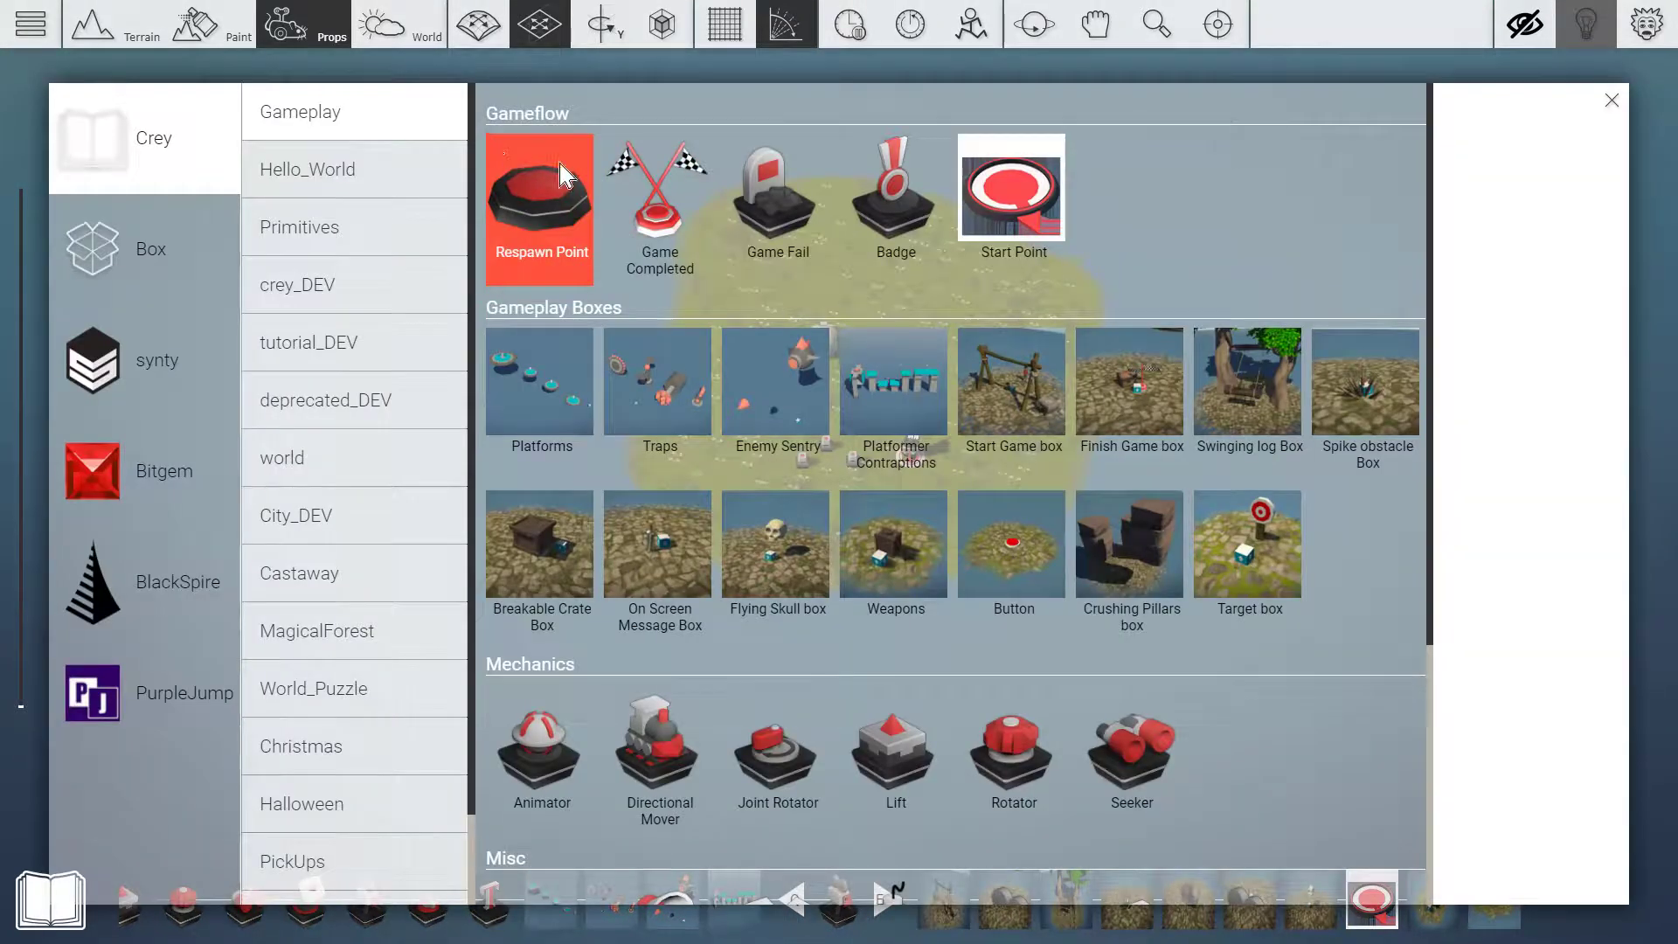
pyautogui.scroll(-4, 1014, 393)
pyautogui.click(1103, 713)
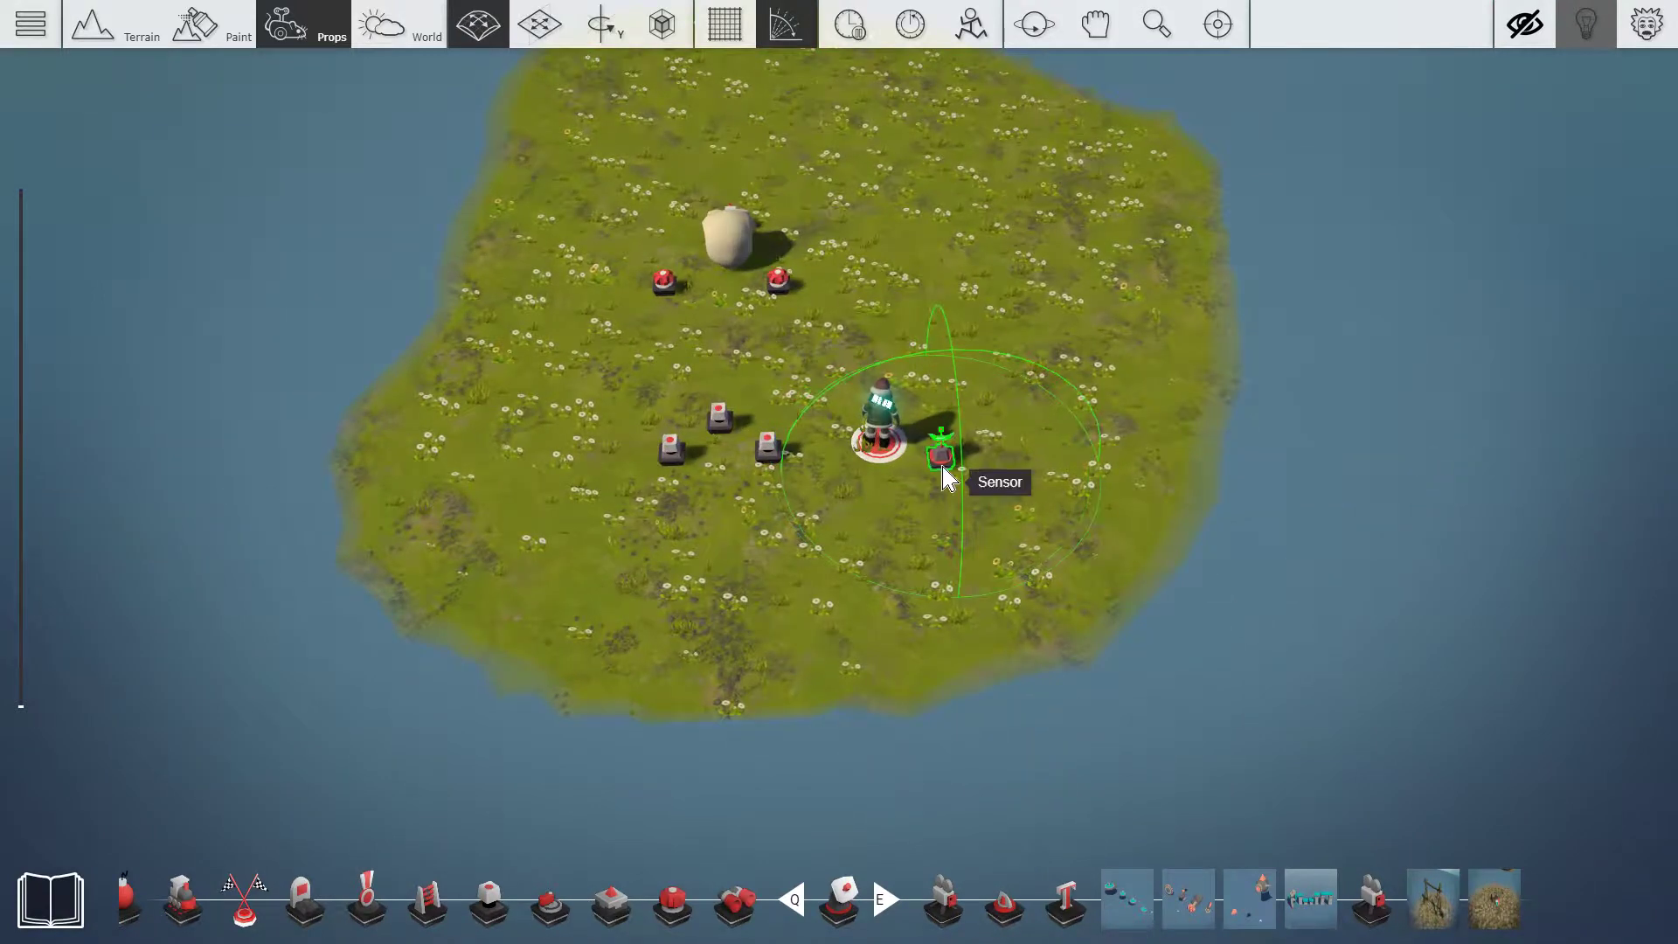
pyautogui.click(942, 474)
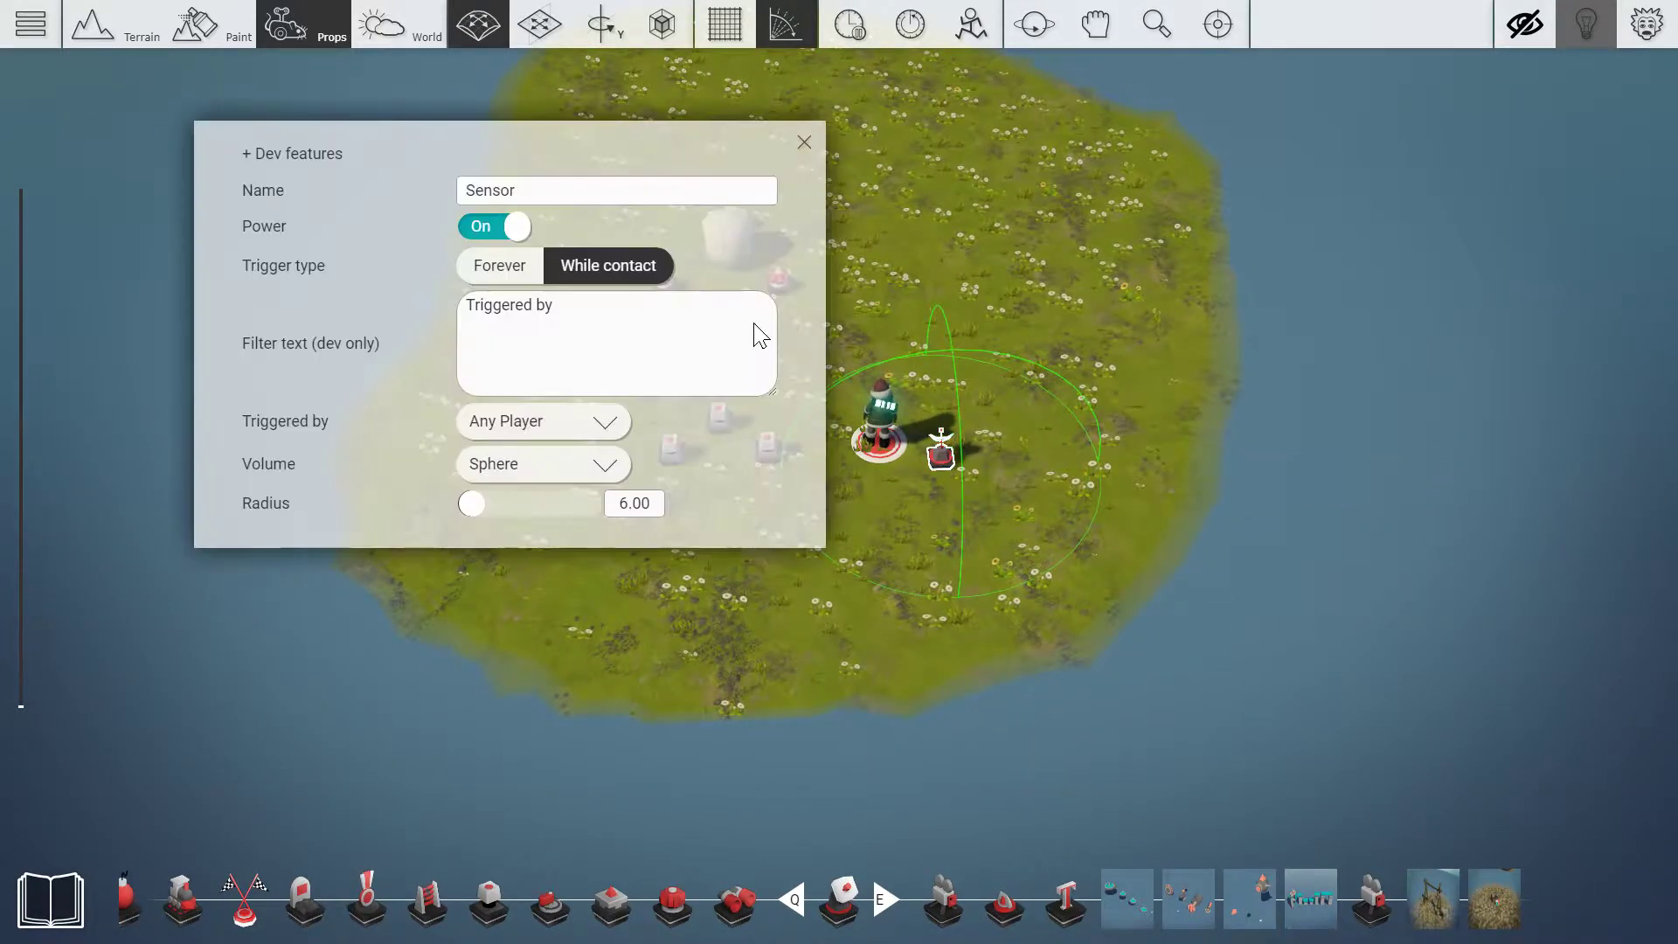
pyautogui.click(534, 273)
pyautogui.click(804, 142)
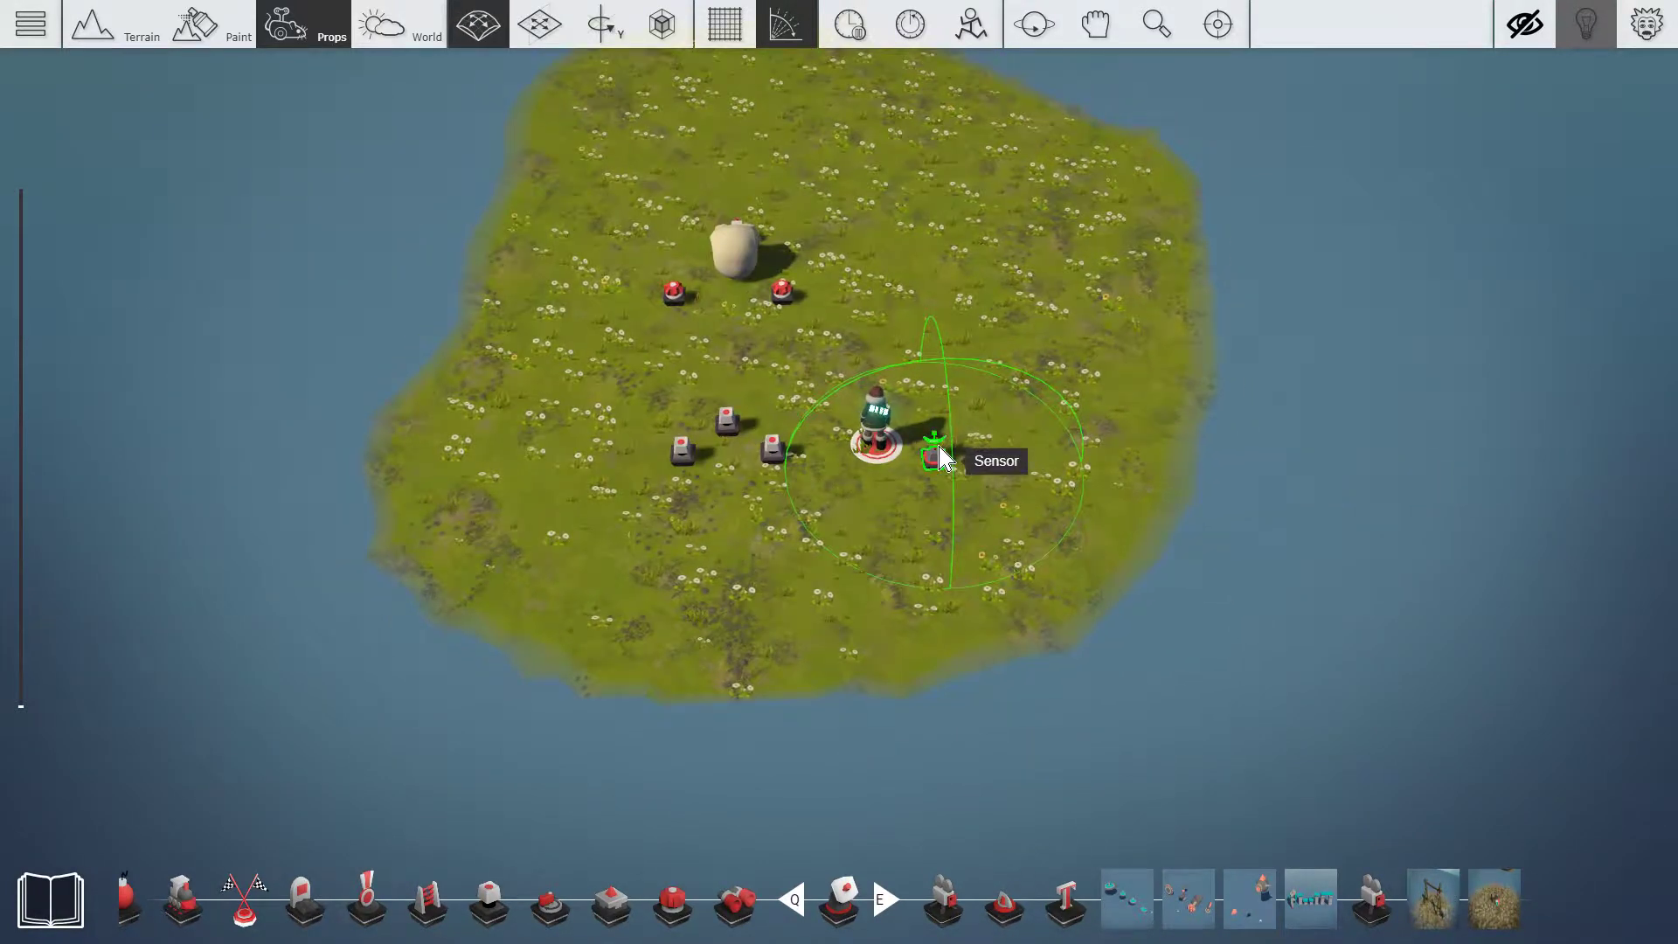
# - Link the Sensor to the distant Camera_Free and play-test the camera following the skull
pyautogui.scroll(-5, 1083, 600)
pyautogui.moveTo(940, 454); pyautogui.dragTo(801, 498)
pyautogui.scroll(2, 884, 490)
pyautogui.press('F5')
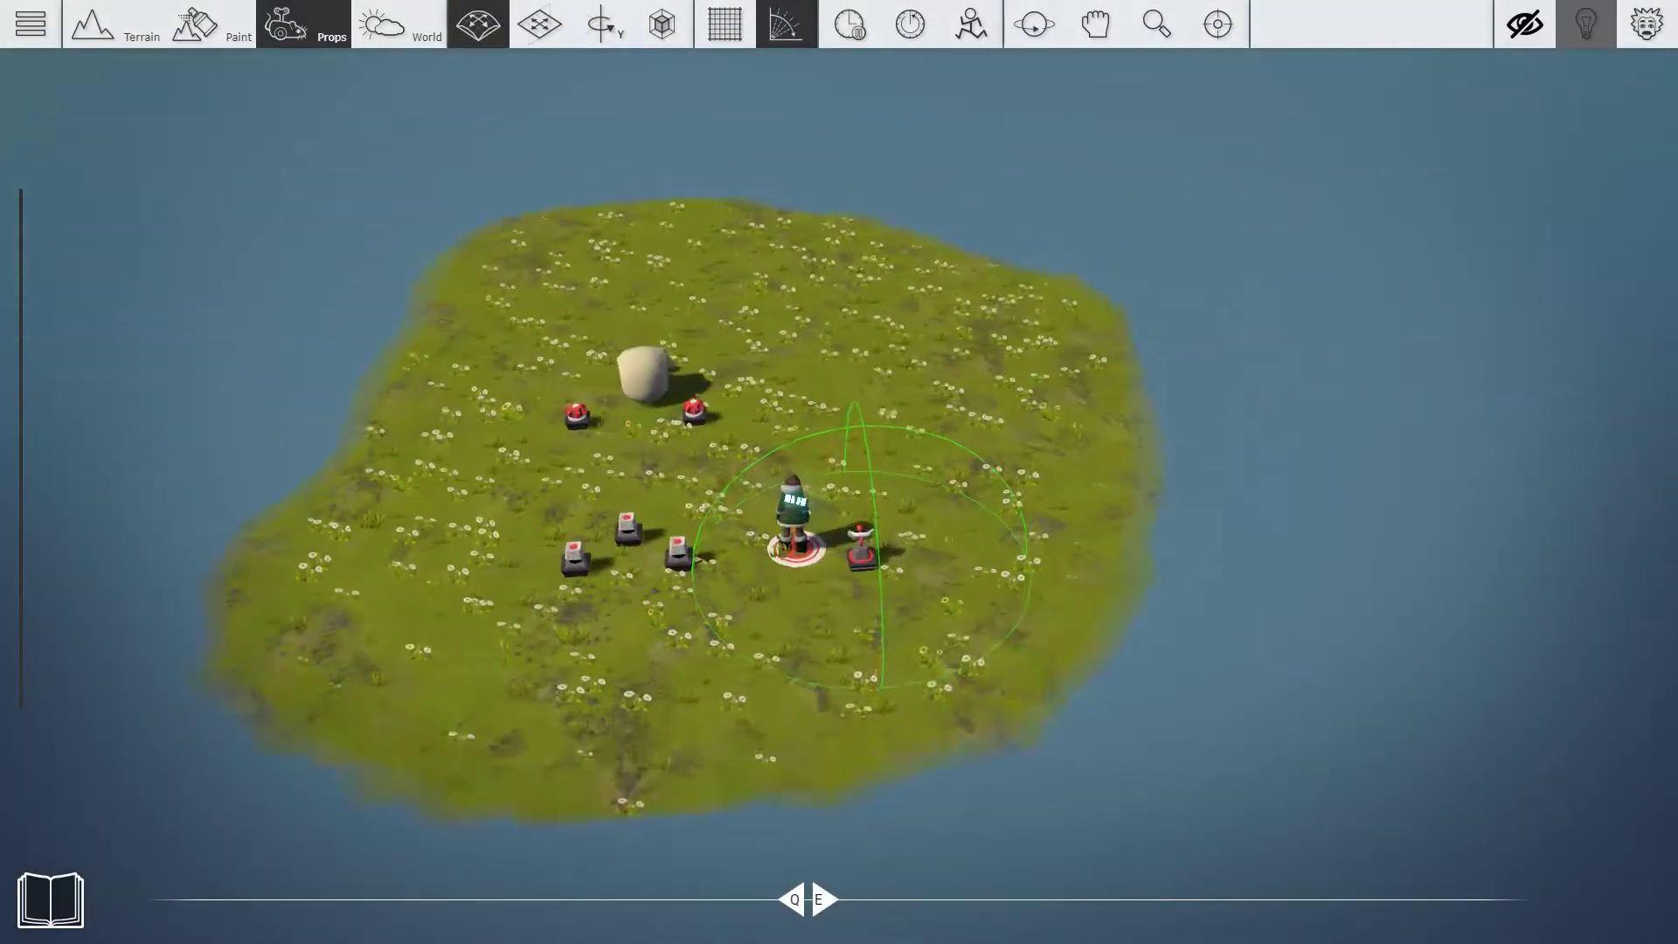
# - Duplicate the Input Trigger for the Left key and place the copy on open grass near the island's edge
pyautogui.moveTo(895, 637); pyautogui.dragTo(895, 637, button='right')
pyautogui.scroll(-2, 909, 686)
pyautogui.scroll(1, 948, 723)
pyautogui.moveTo(978, 710); pyautogui.dragTo(979, 706, button='right')
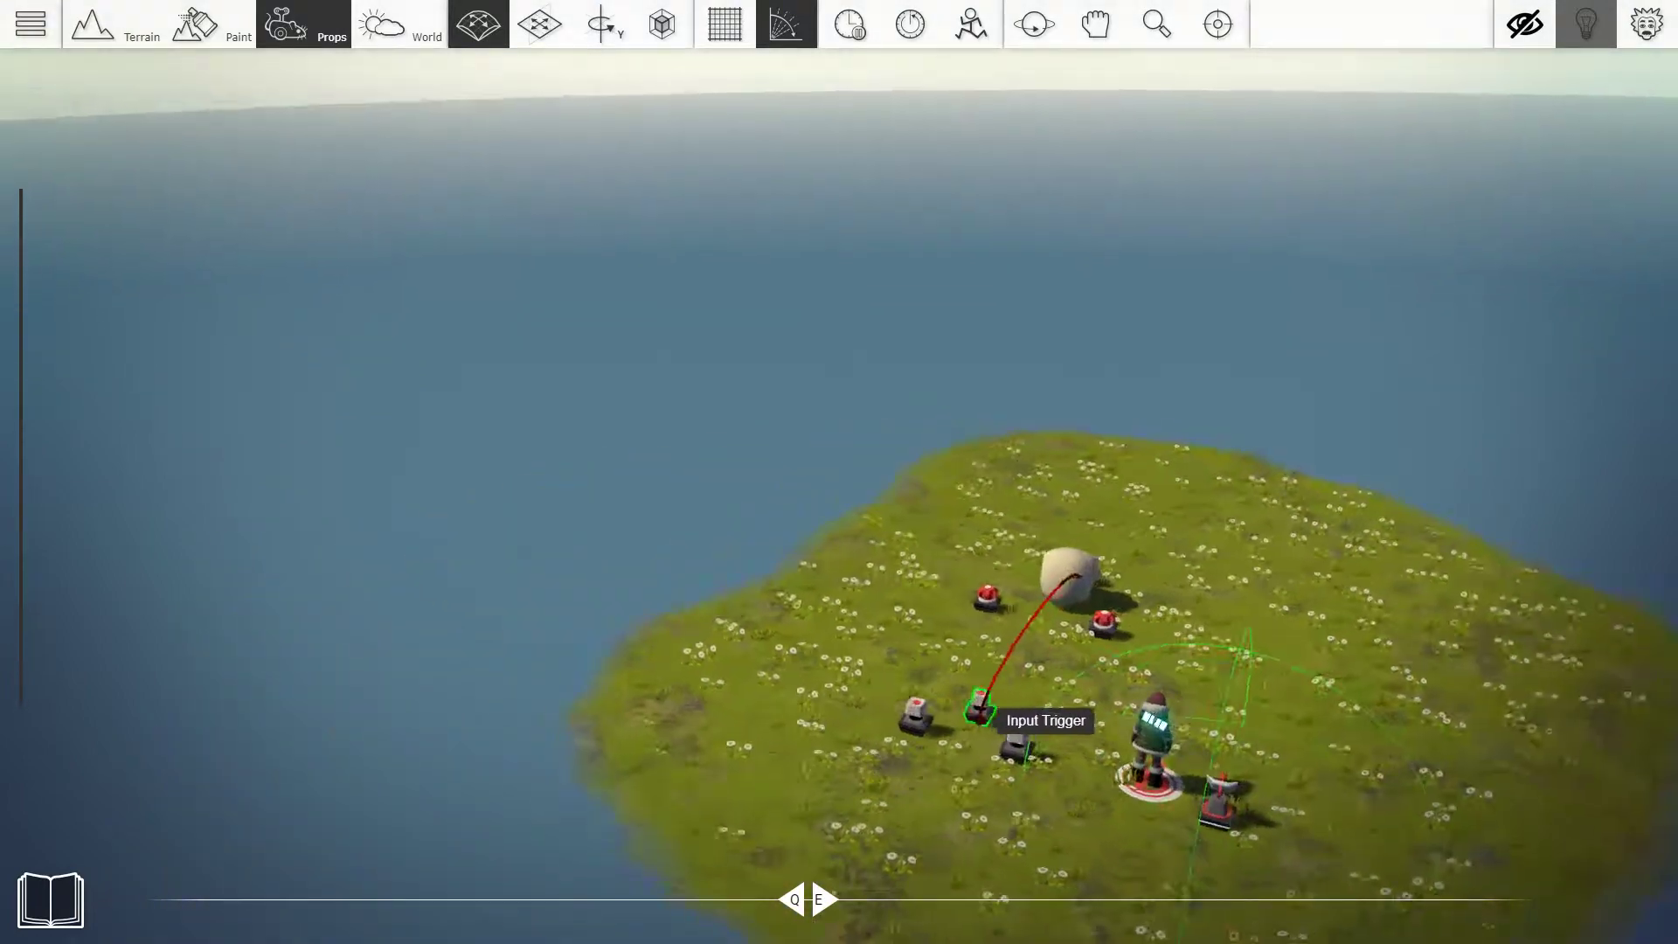
pyautogui.scroll(-2, 979, 707)
pyautogui.scroll(4, 962, 742)
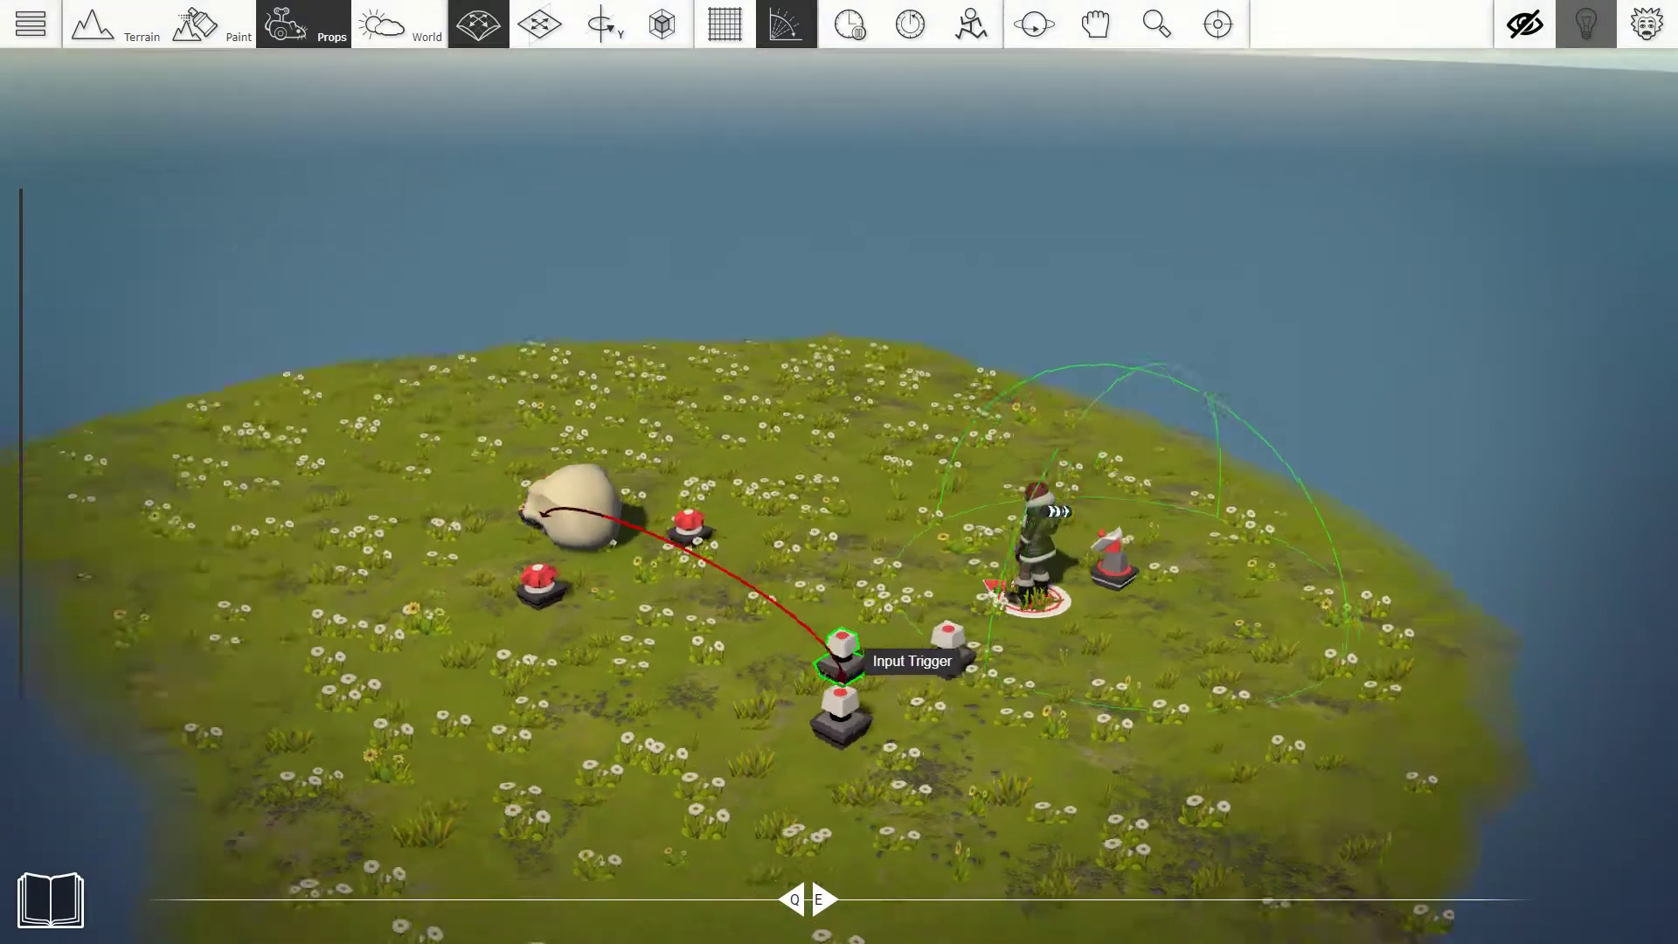
pyautogui.moveTo(839, 648); pyautogui.dragTo(862, 681, button='right')
pyautogui.scroll(-1, 859, 684)
pyautogui.moveTo(788, 691)
pyautogui.keyDown('ctrl'); pyautogui.mouseDown()
pyautogui.moveTo(569, 674)
pyautogui.moveTo(778, 691)
pyautogui.mouseUp(); pyautogui.keyUp('ctrl')
pyautogui.scroll(5, 839, 686)
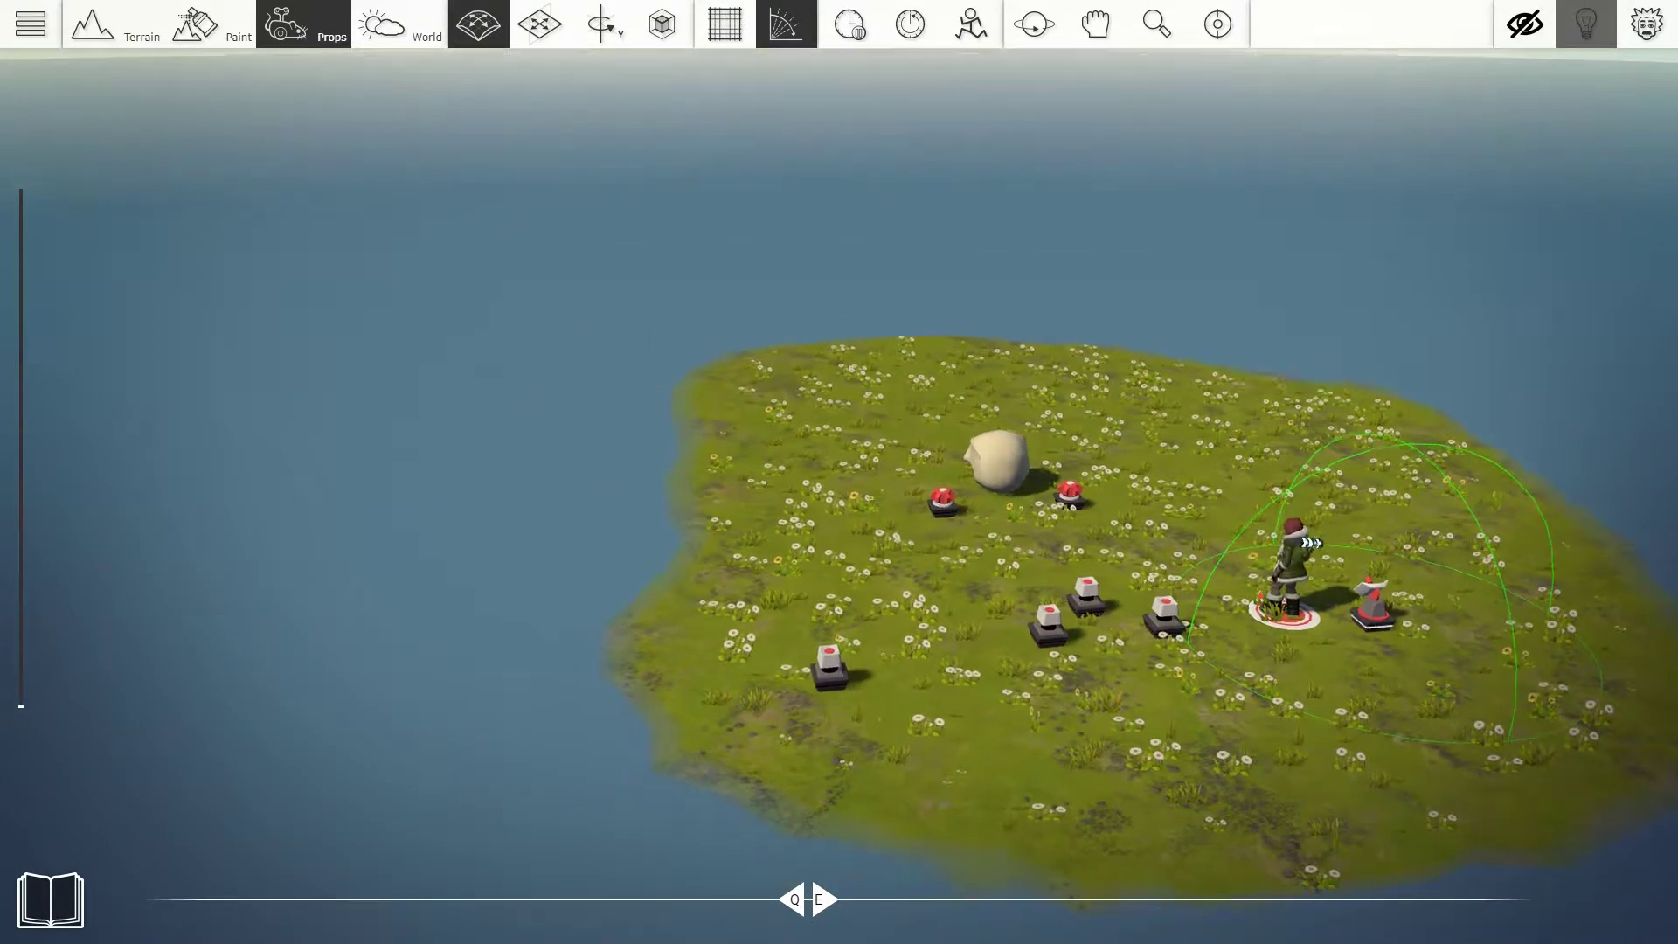
# - Set the duplicated Input Trigger's Key to Custom1, using KEY_H
pyautogui.click(830, 673)
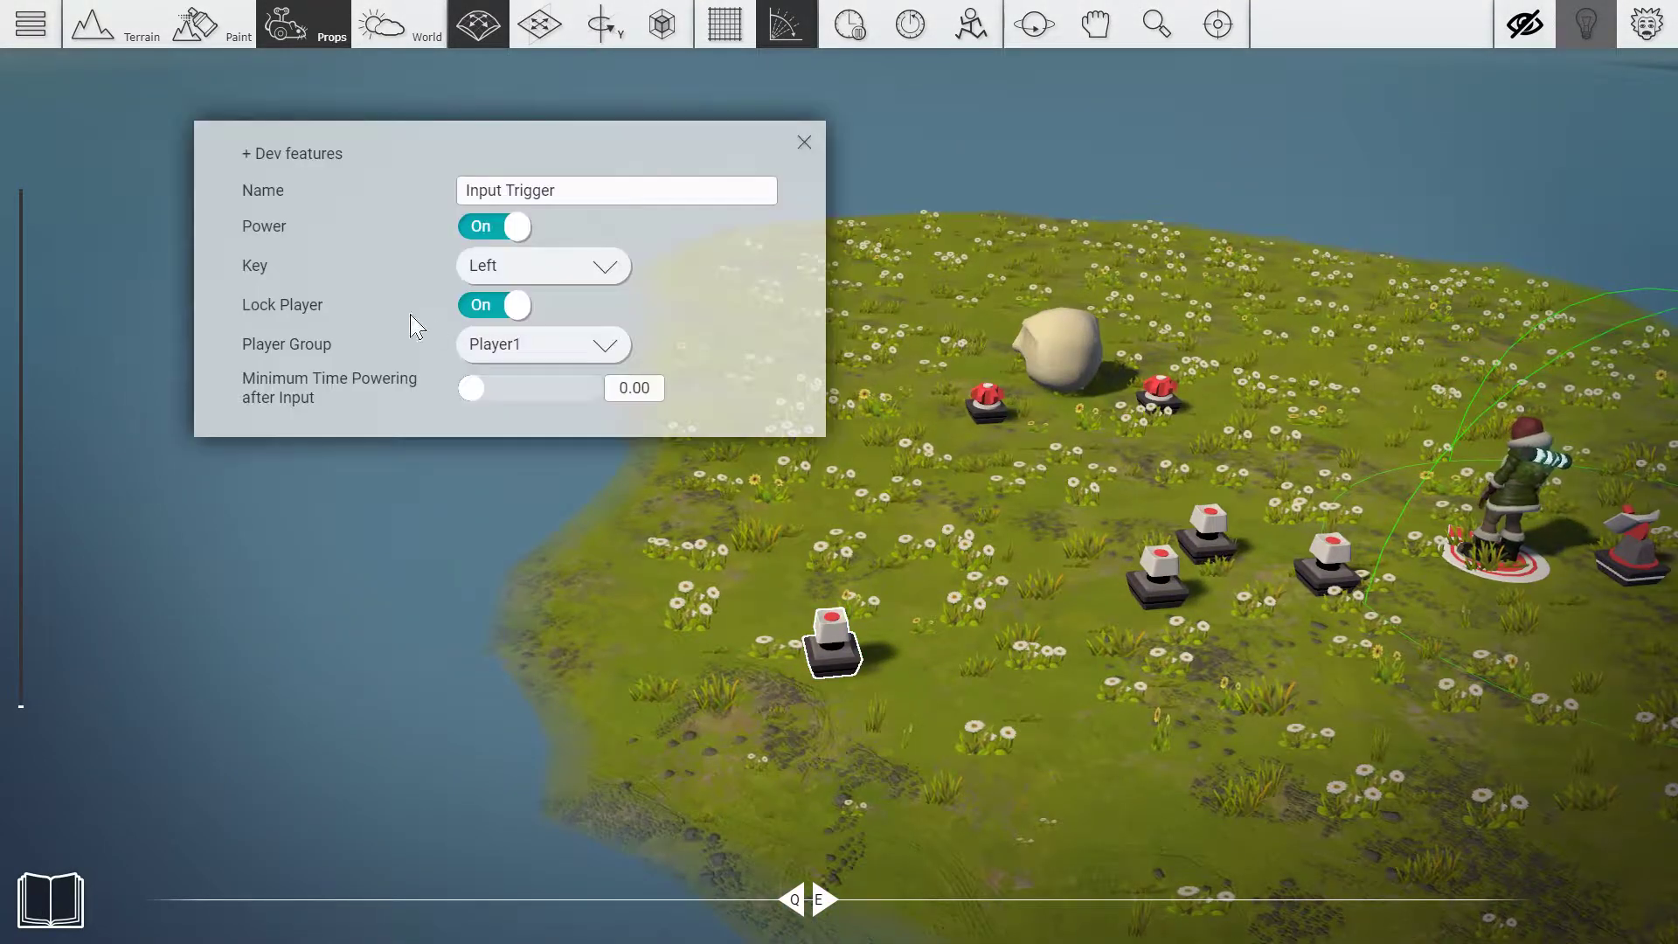
pyautogui.click(567, 278)
pyautogui.scroll(-3, 559, 302)
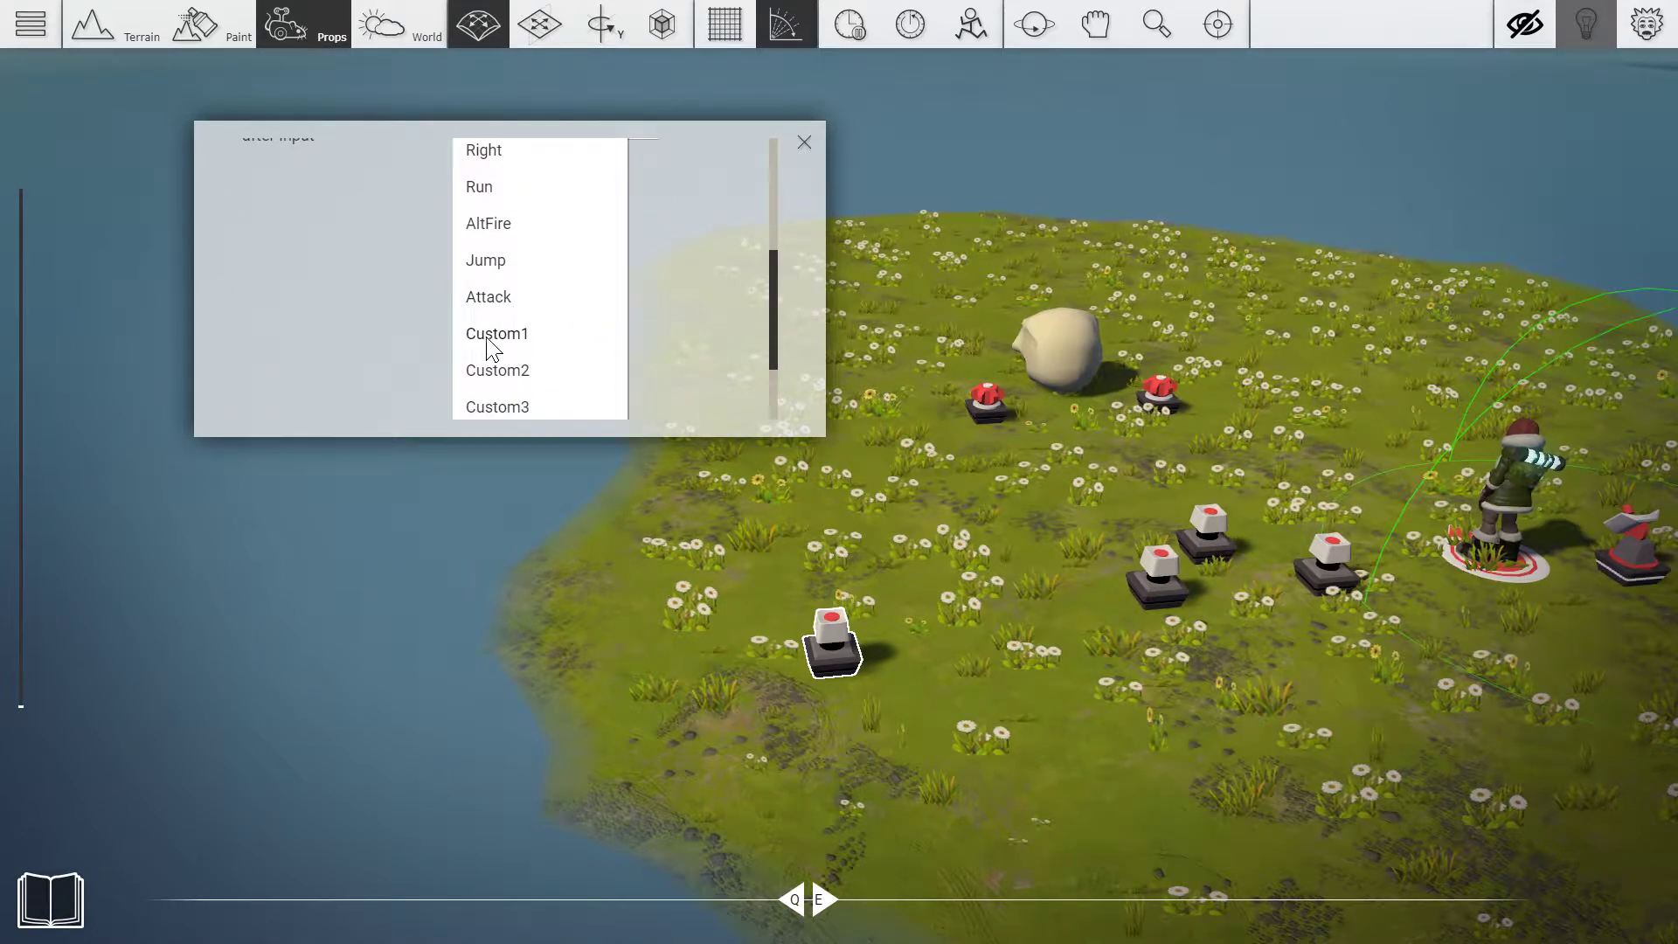
pyautogui.click(513, 249)
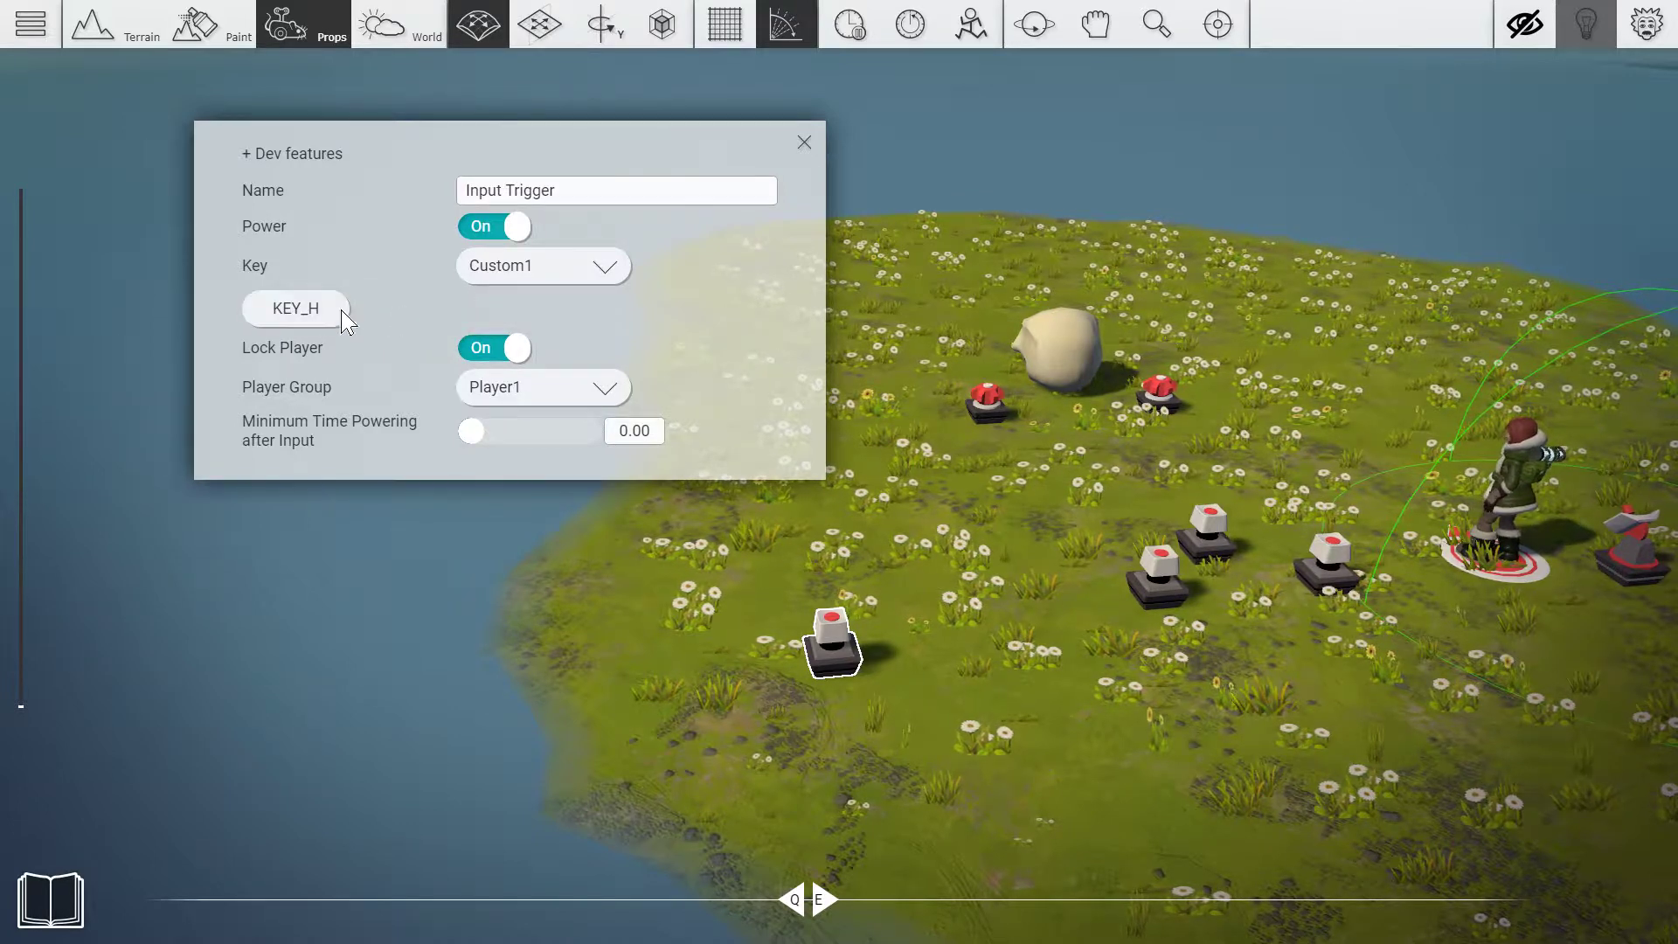
pyautogui.click(804, 144)
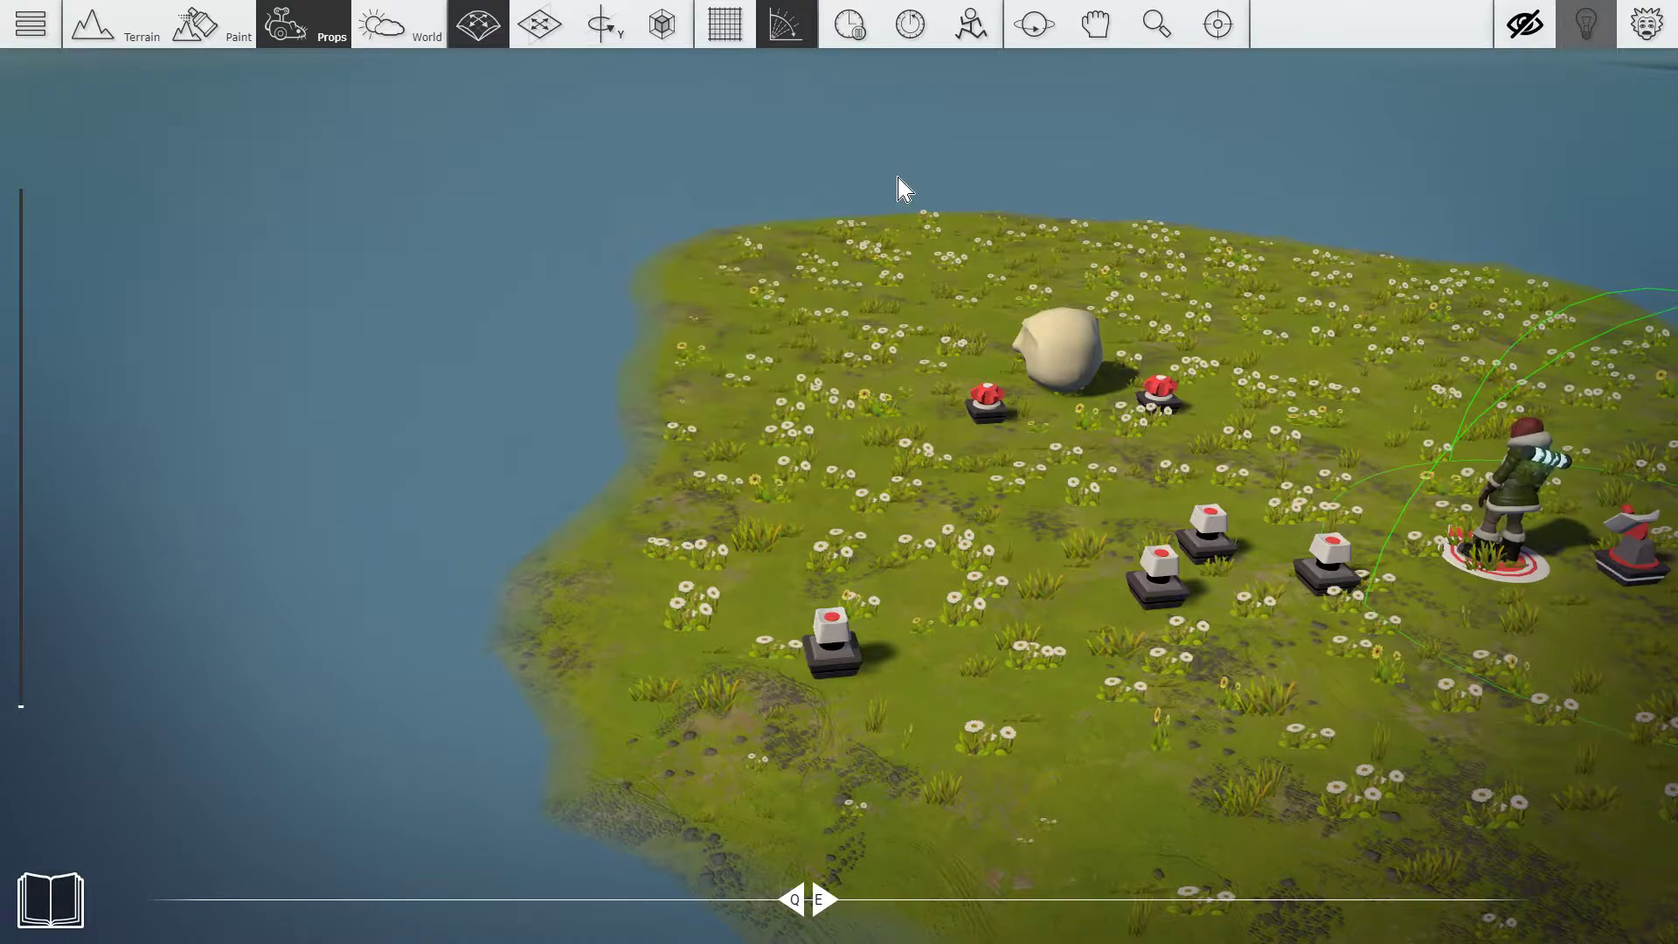
# - Place a Text Overlay prop from the Gameplay props beside the duplicated Input Trigger
pyautogui.scroll(-2, 890, 227)
pyautogui.press('Tab')
pyautogui.click(376, 140)
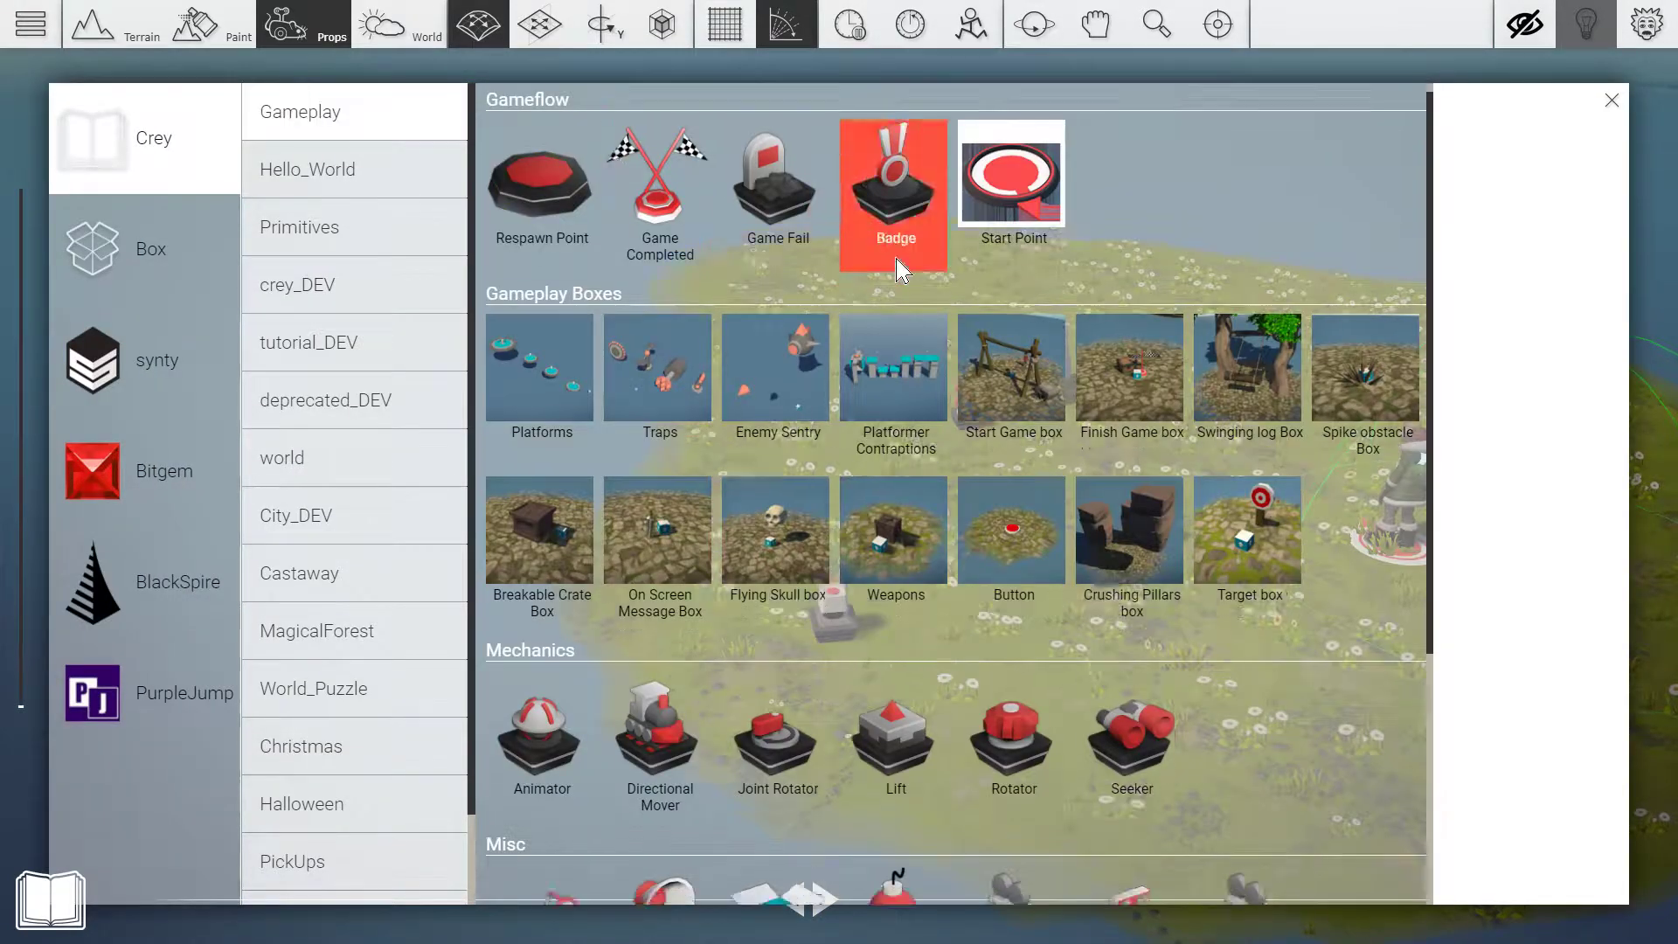
pyautogui.scroll(-4, 905, 280)
pyautogui.click(1131, 572)
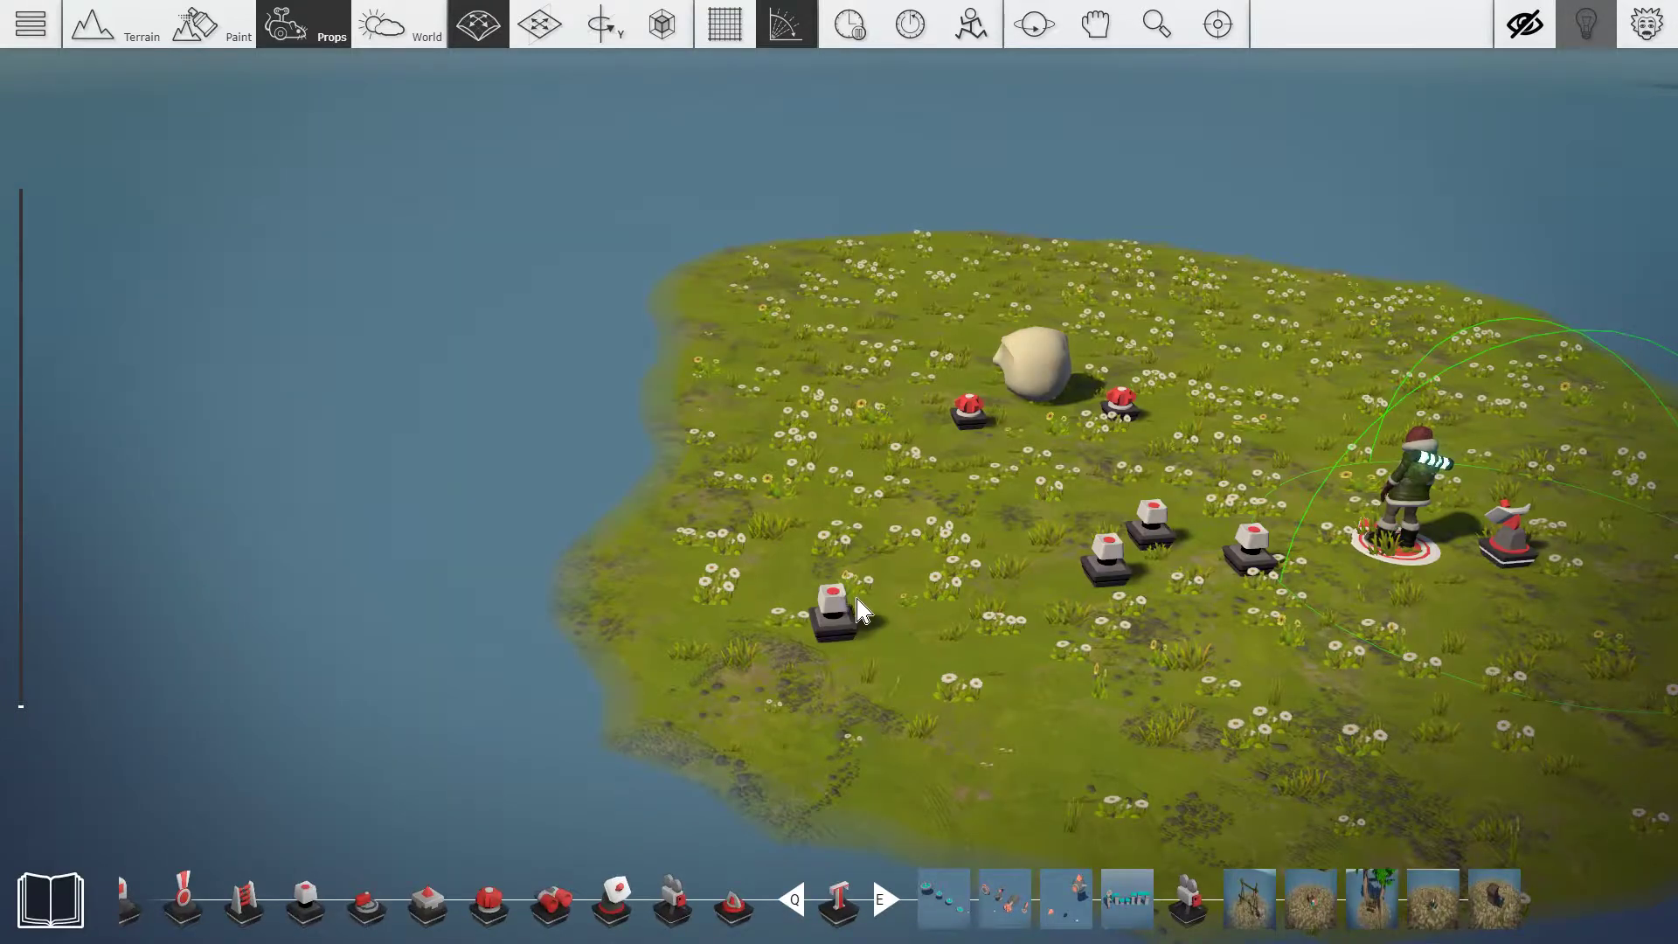
pyautogui.scroll(1, 831, 664)
pyautogui.scroll(-1, 805, 690)
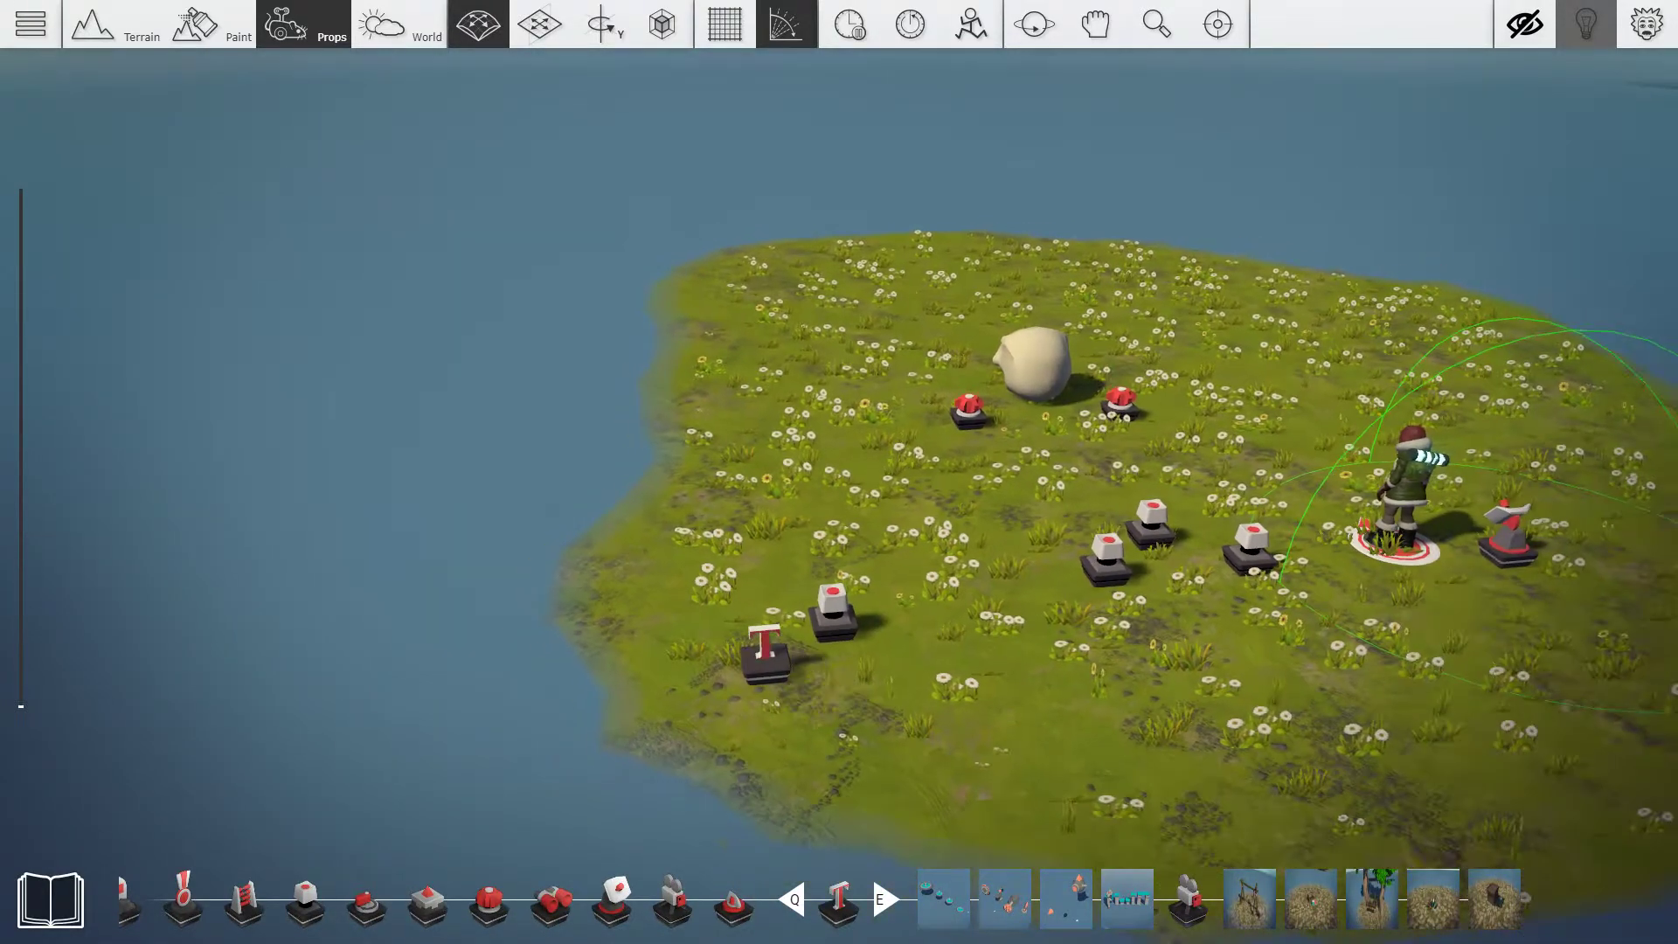
pyautogui.click(766, 670)
# - Link the duplicated Input Trigger to the Text Overlay and set the overlay's text to "I dont even know"
pyautogui.scroll(2, 828, 715)
pyautogui.moveTo(755, 706); pyautogui.dragTo(767, 707, button='right')
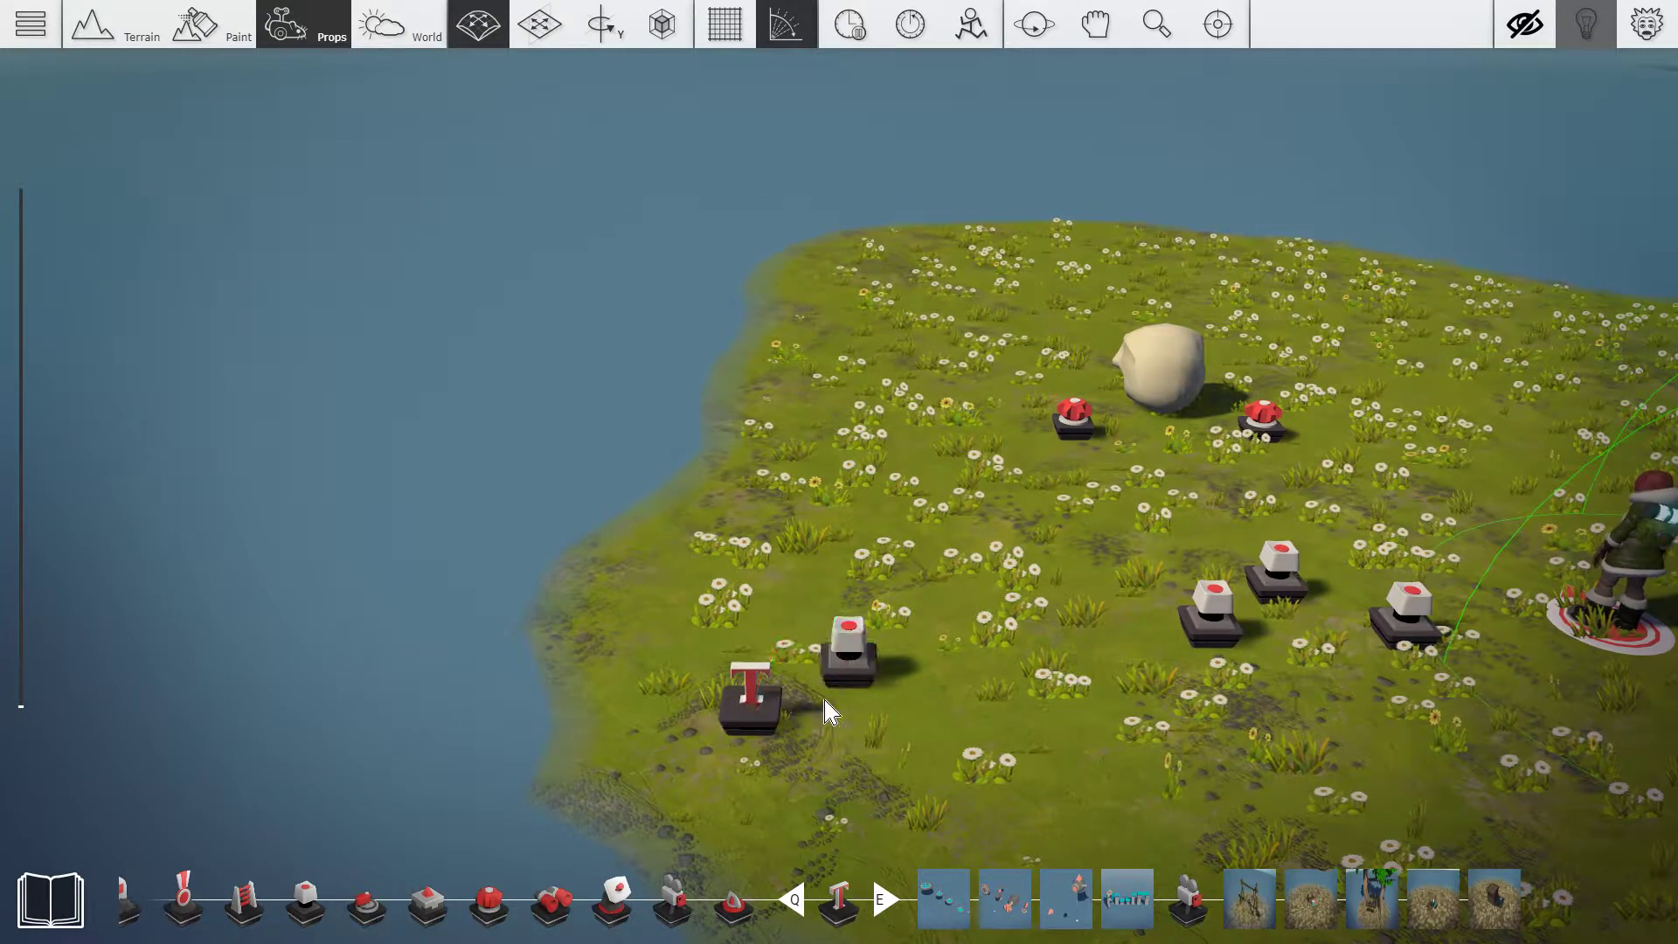
pyautogui.click(752, 710)
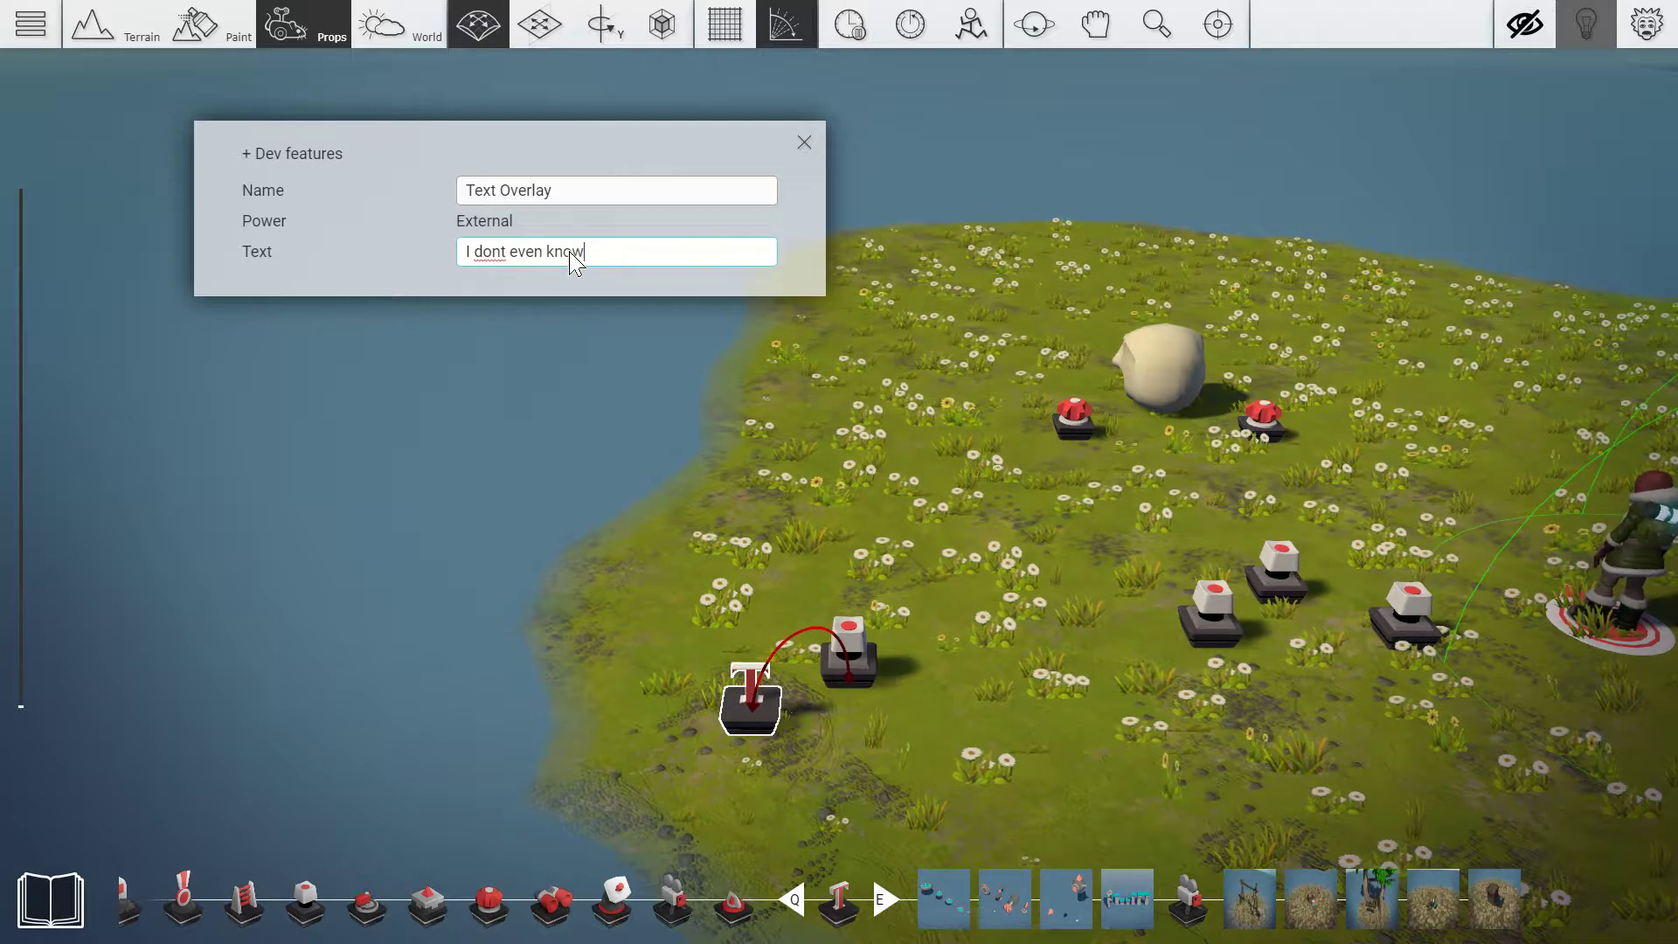
pyautogui.click(805, 142)
# - Play-test the level by driving the skull around the island with the camera following, and return to editing
pyautogui.press('Tab')
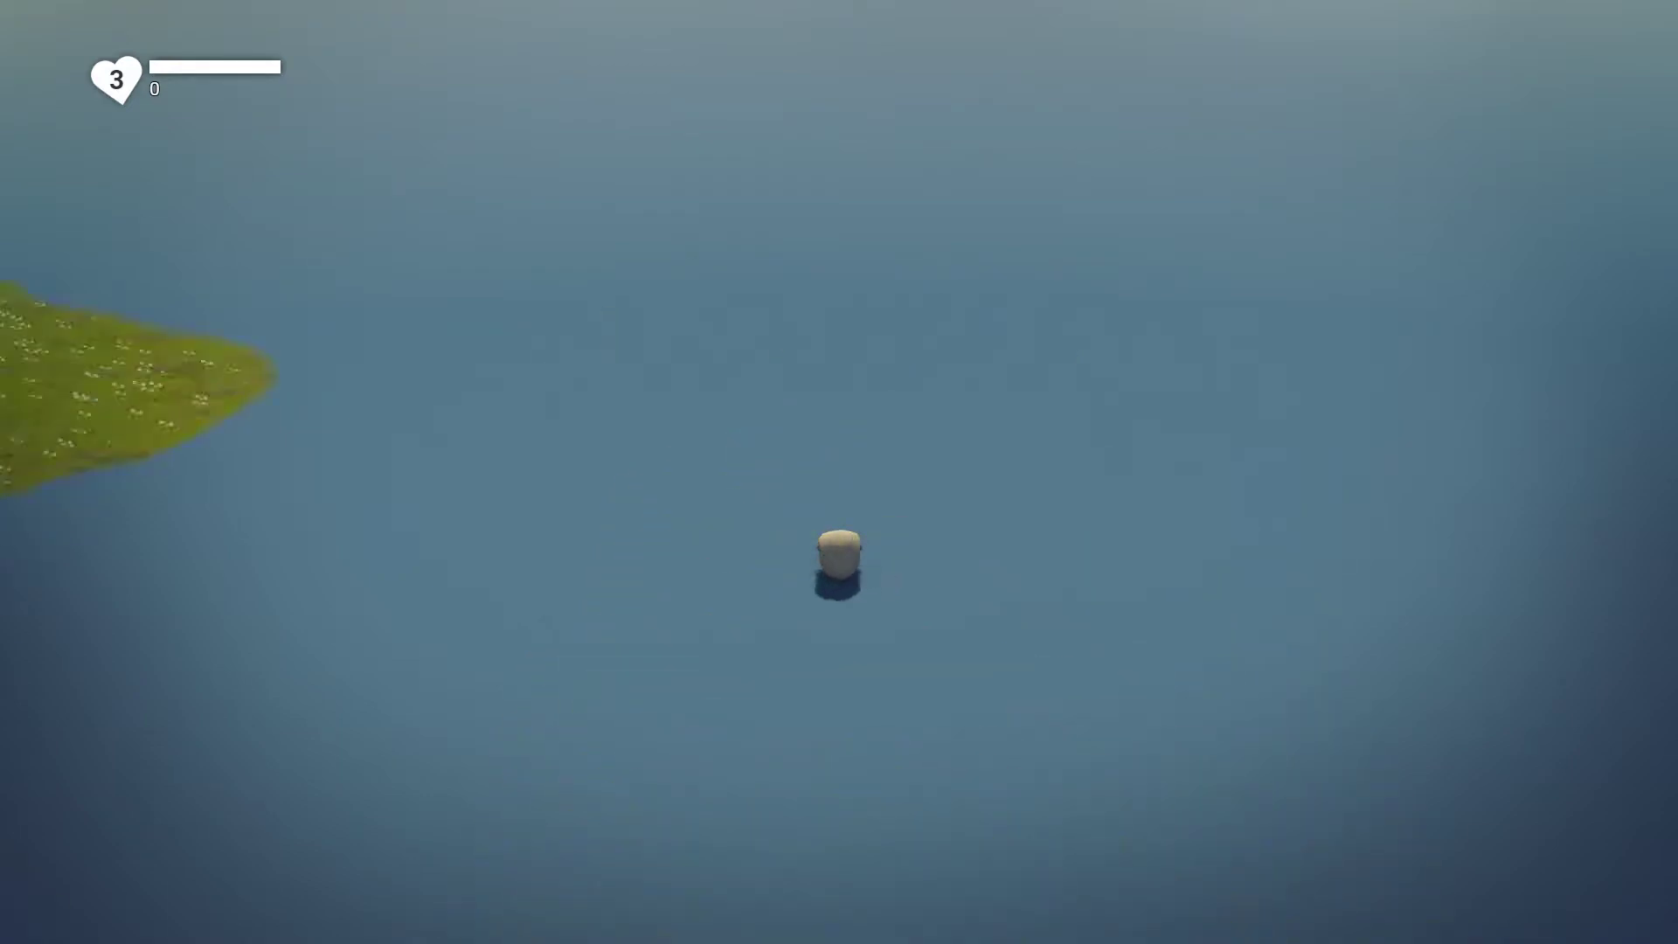
pyautogui.press('w')
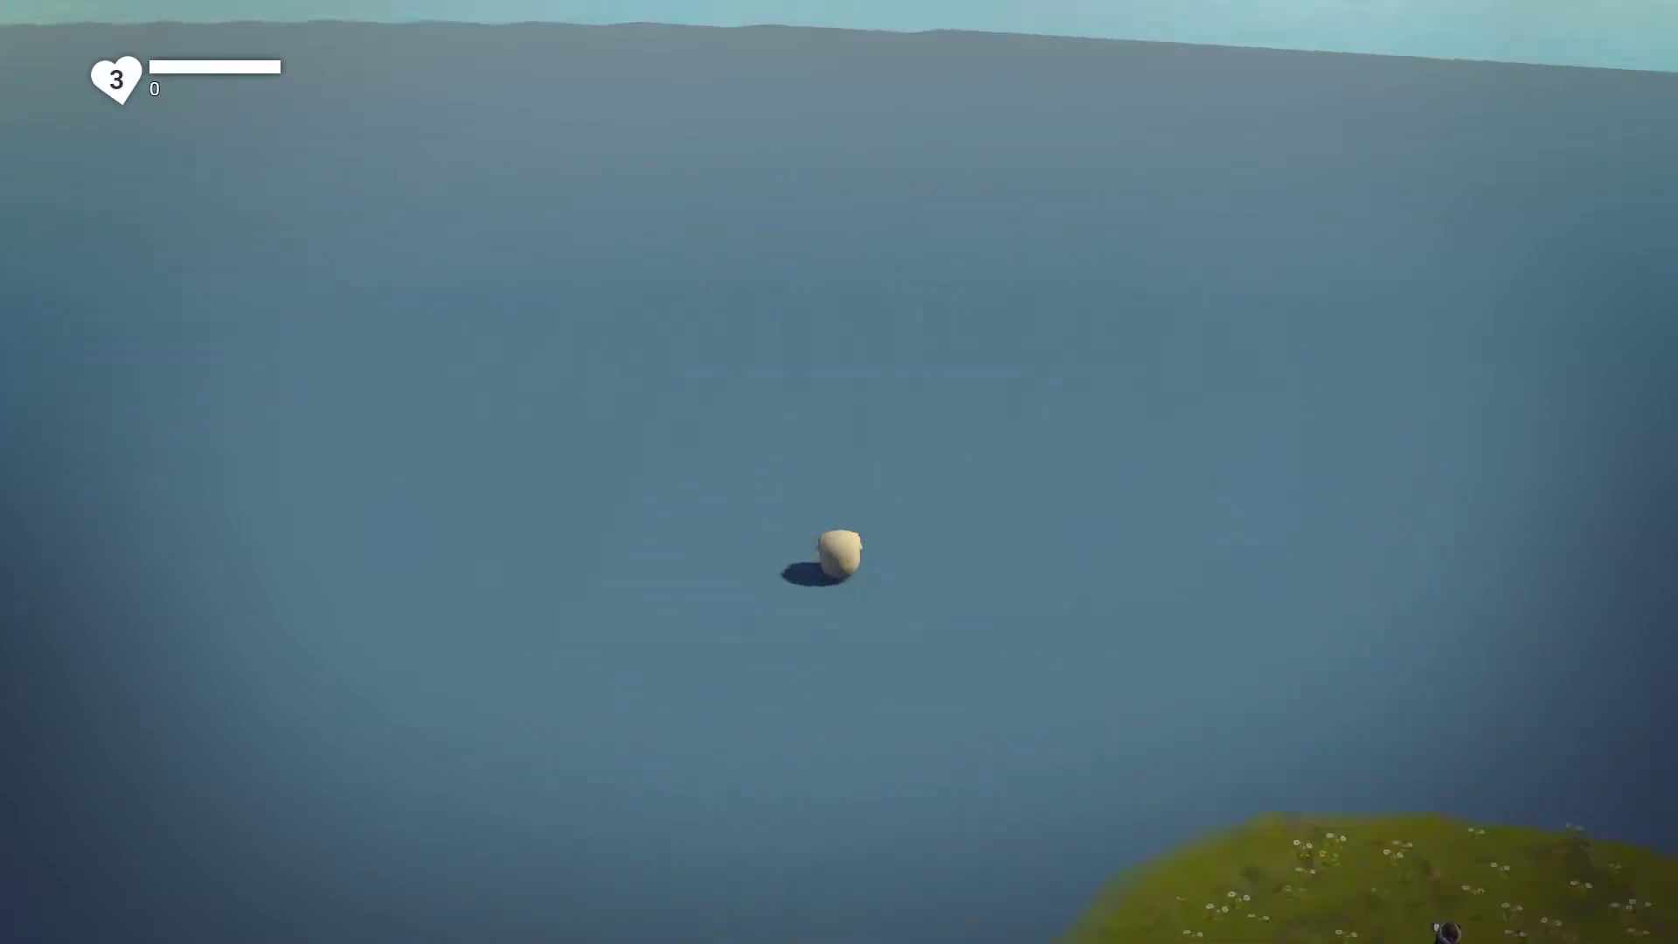
pyautogui.press('w')
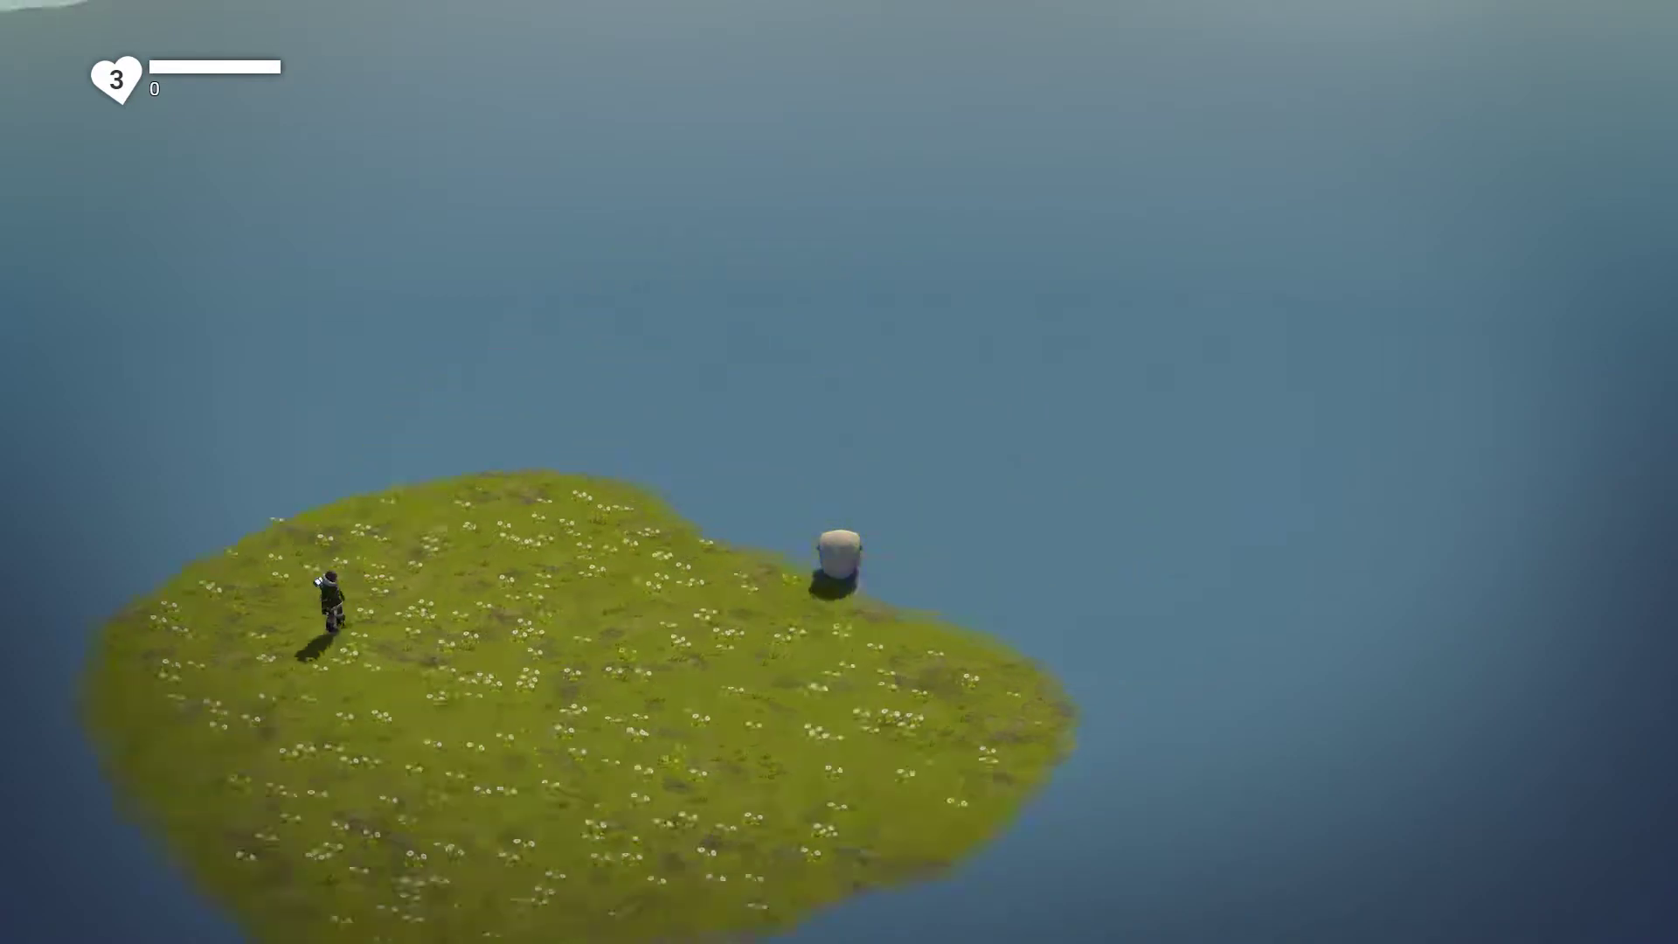
pyautogui.press('w')
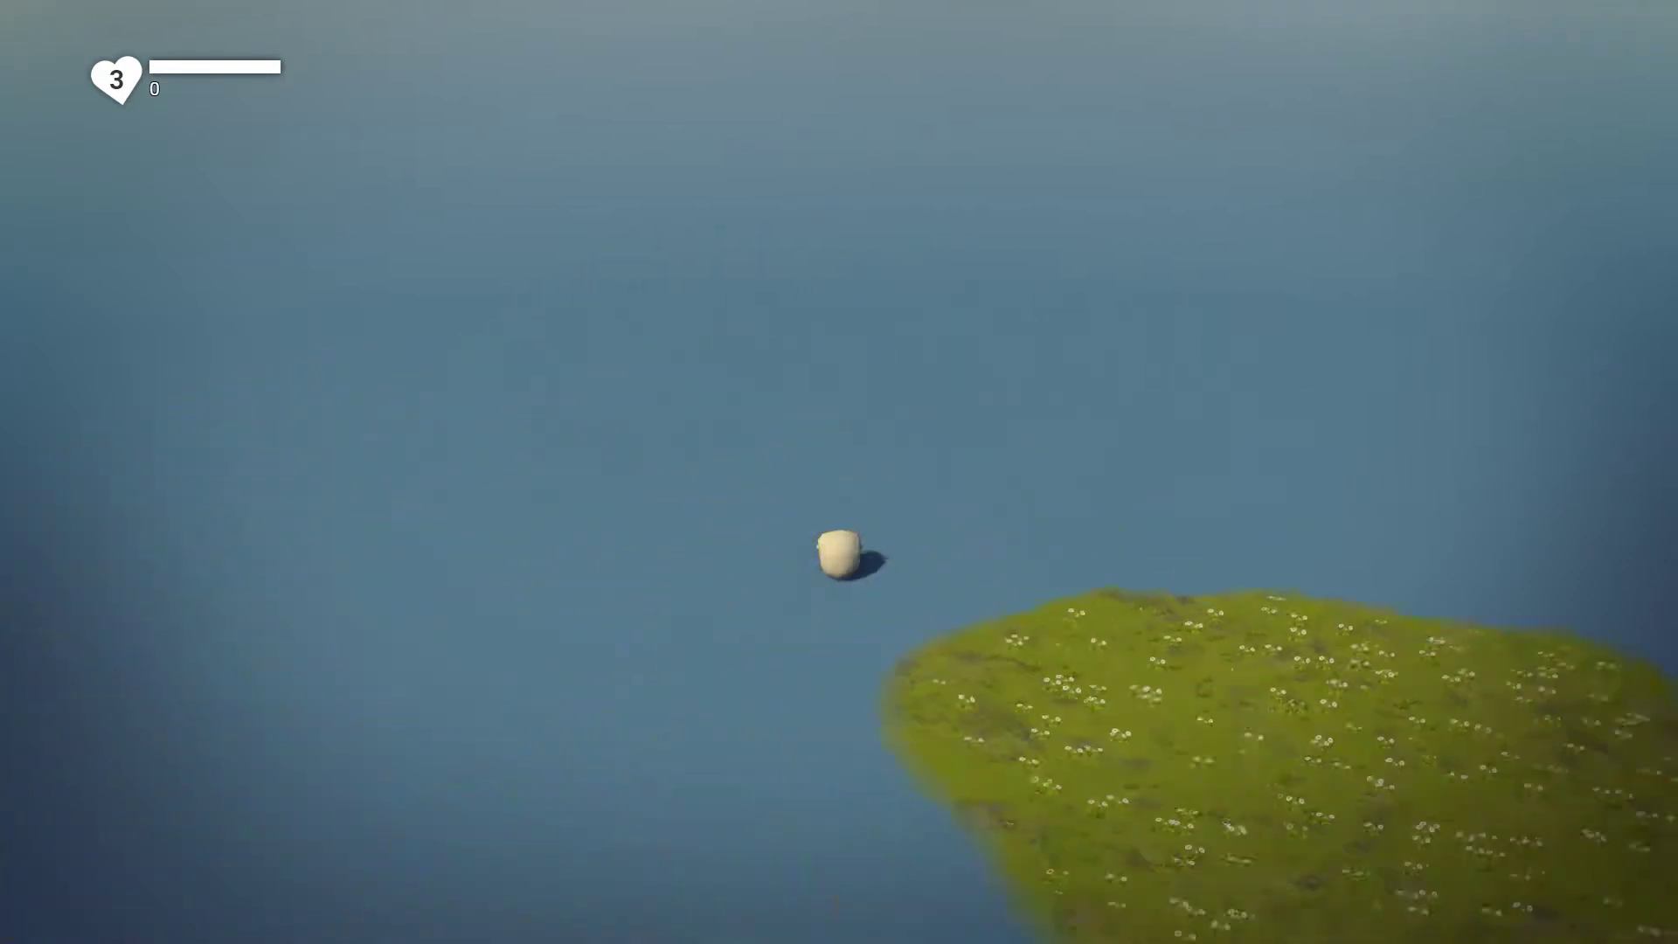
pyautogui.press('w')
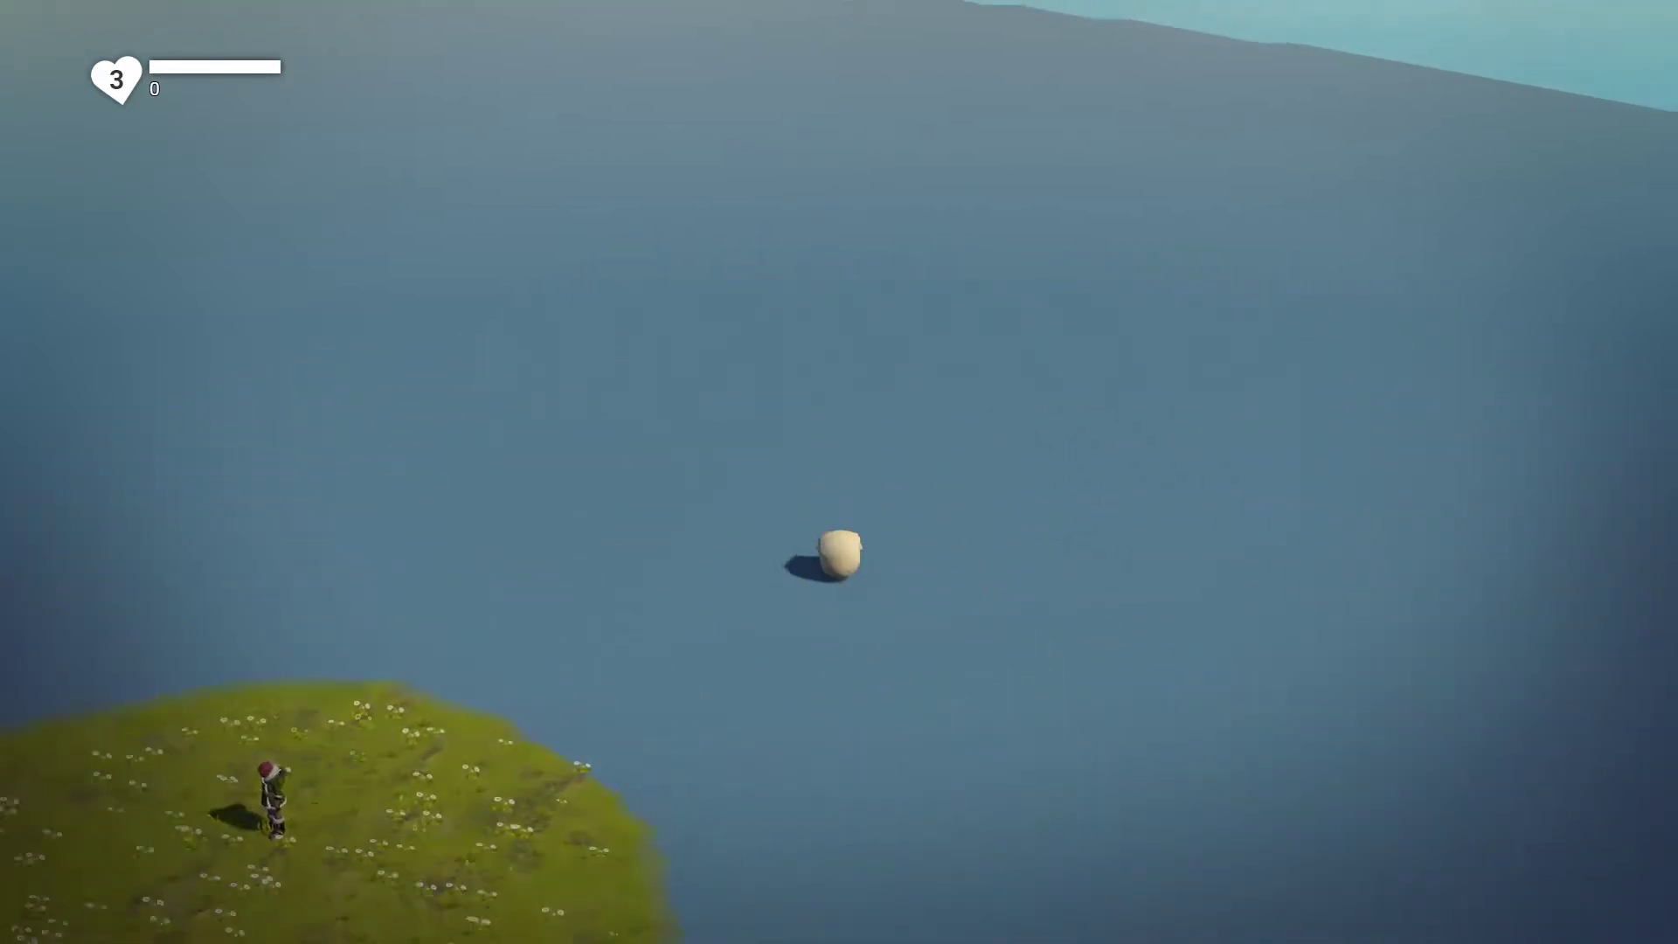
pyautogui.press('w')
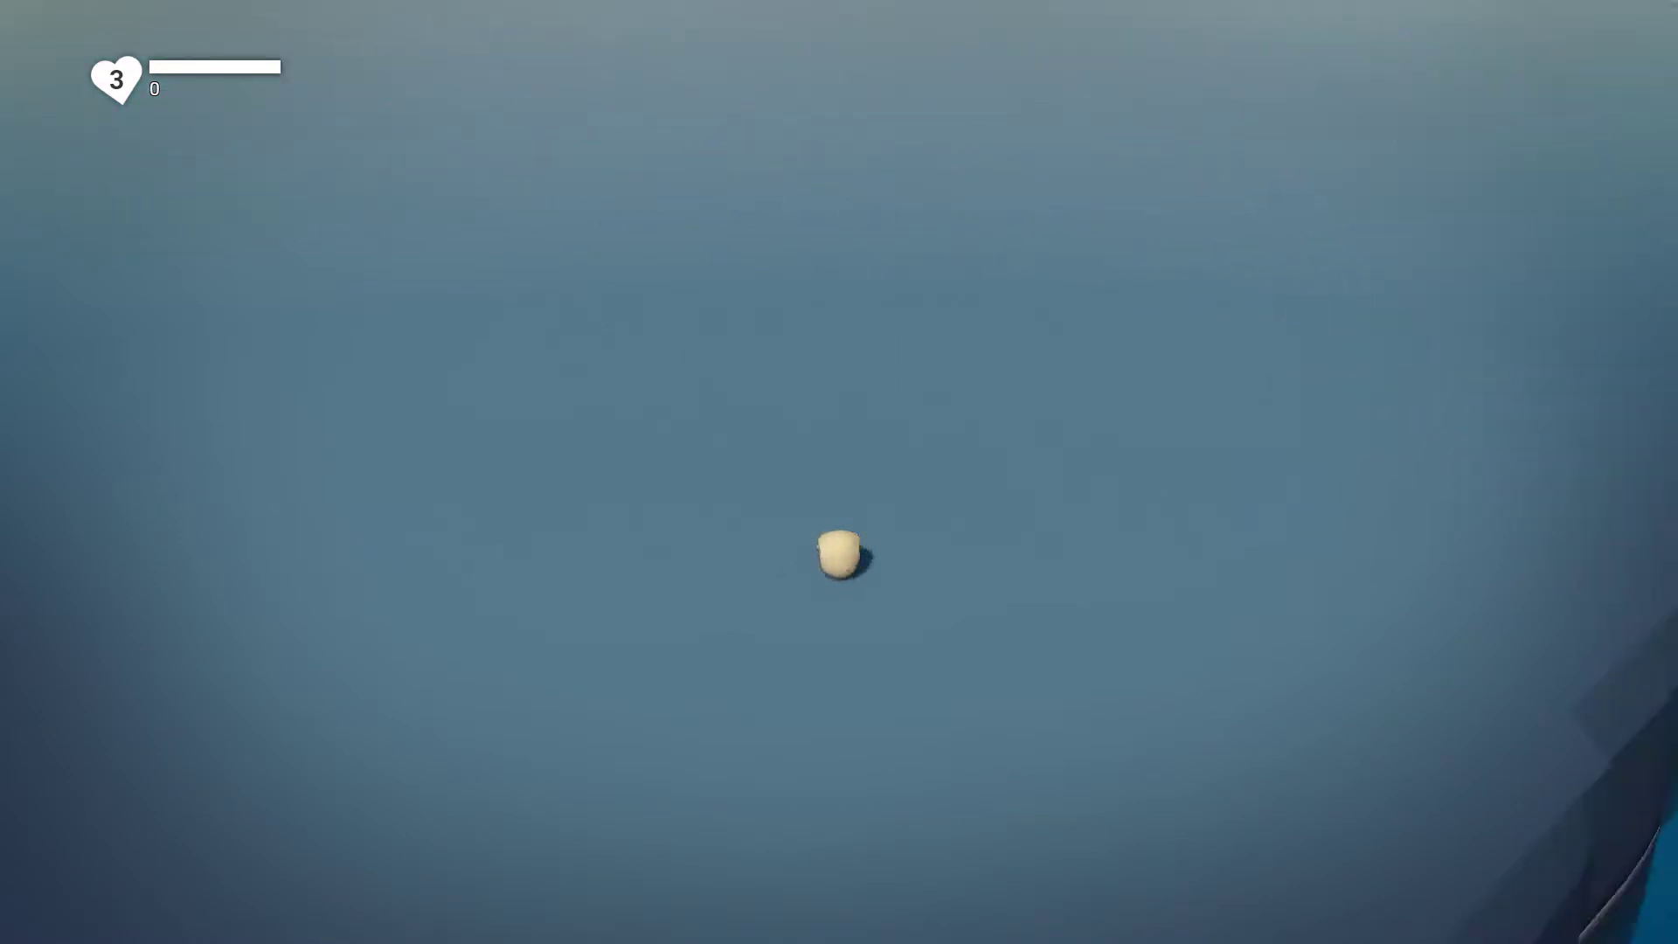
pyautogui.press('w')
pyautogui.press('w')
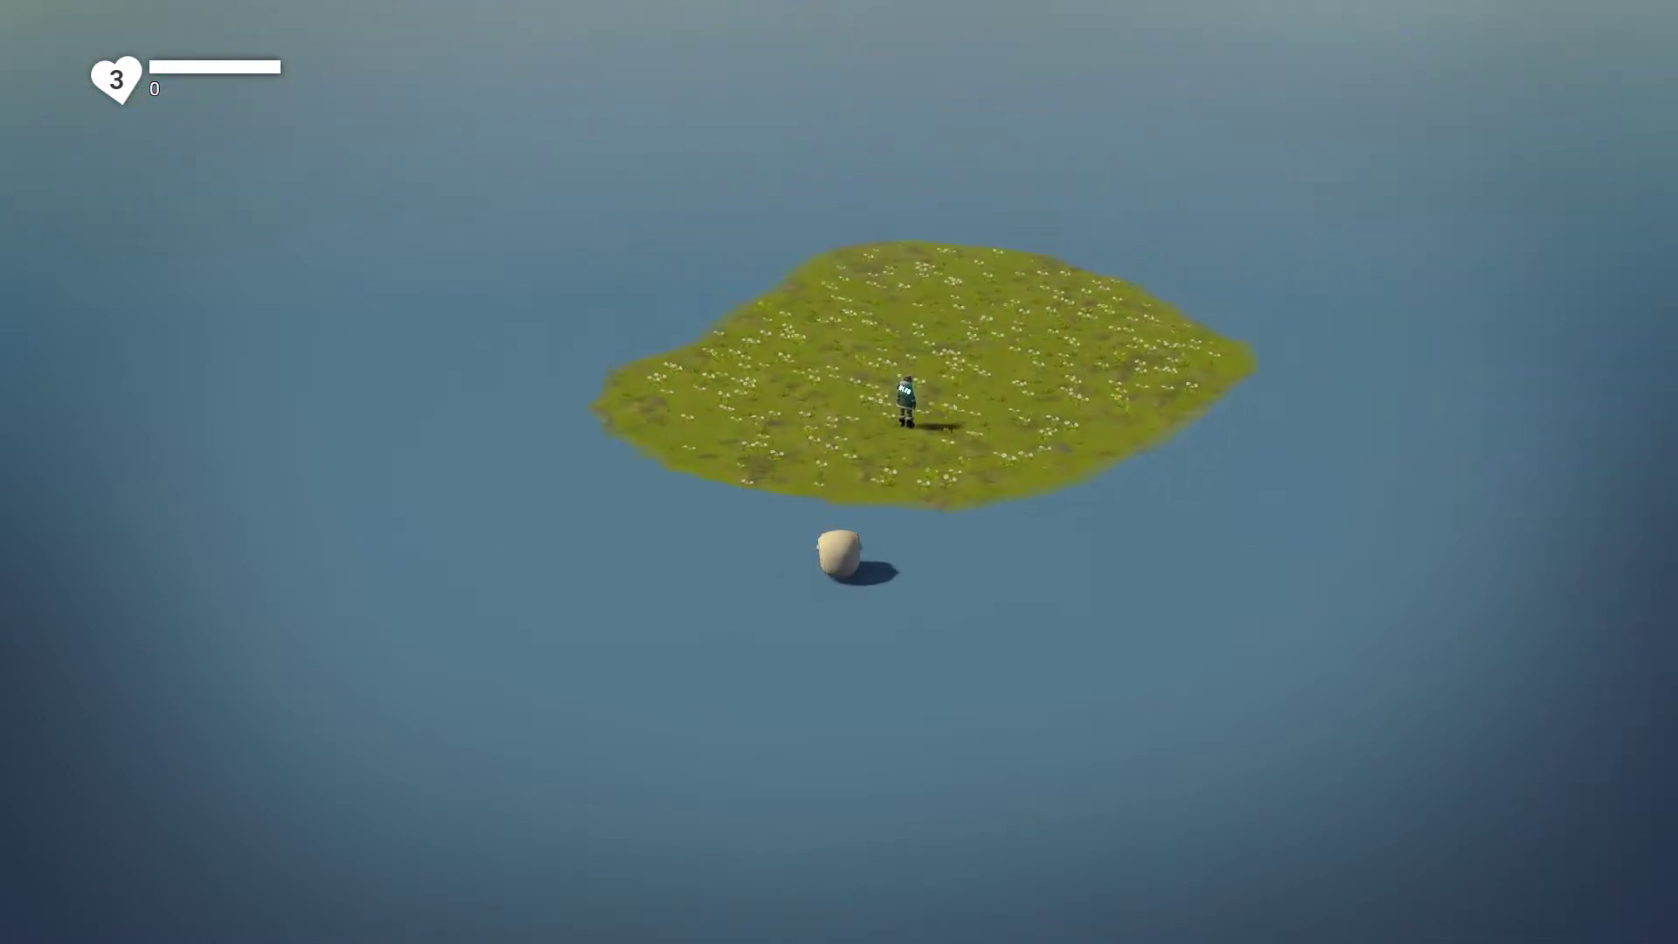
pyautogui.press('F5')
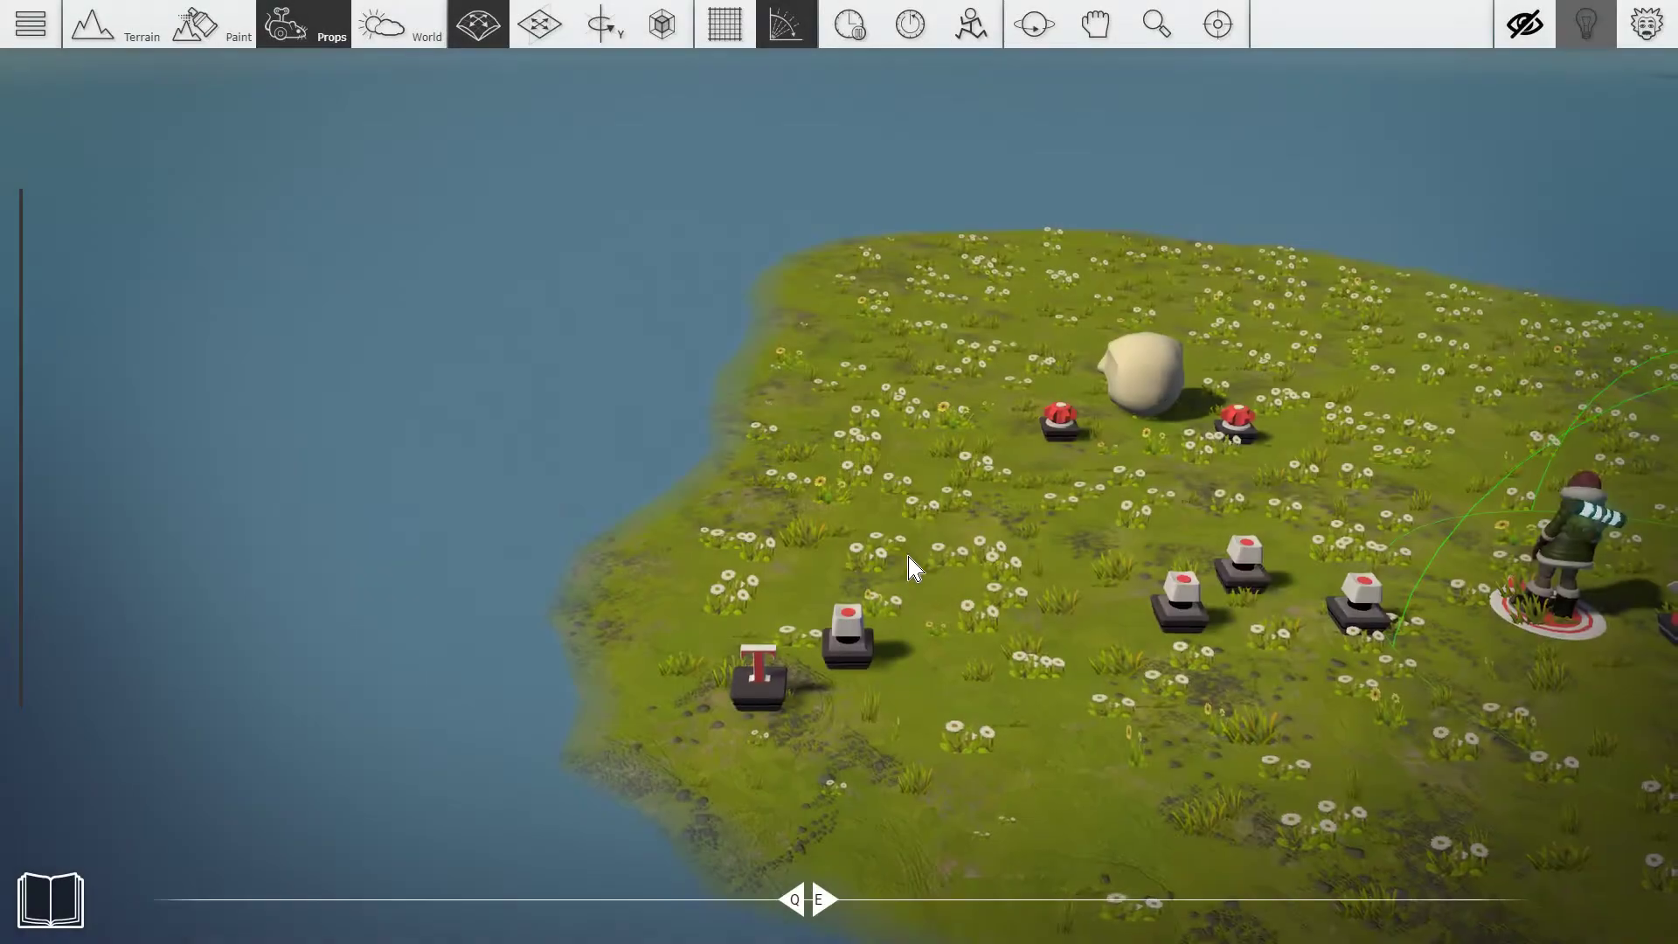
pyautogui.scroll(-2, 905, 560)
pyautogui.scroll(-5, 944, 640)
pyautogui.moveTo(861, 594); pyautogui.dragTo(991, 647, button='right')
pyautogui.scroll(3, 944, 638)
pyautogui.scroll(-5, 1006, 660)
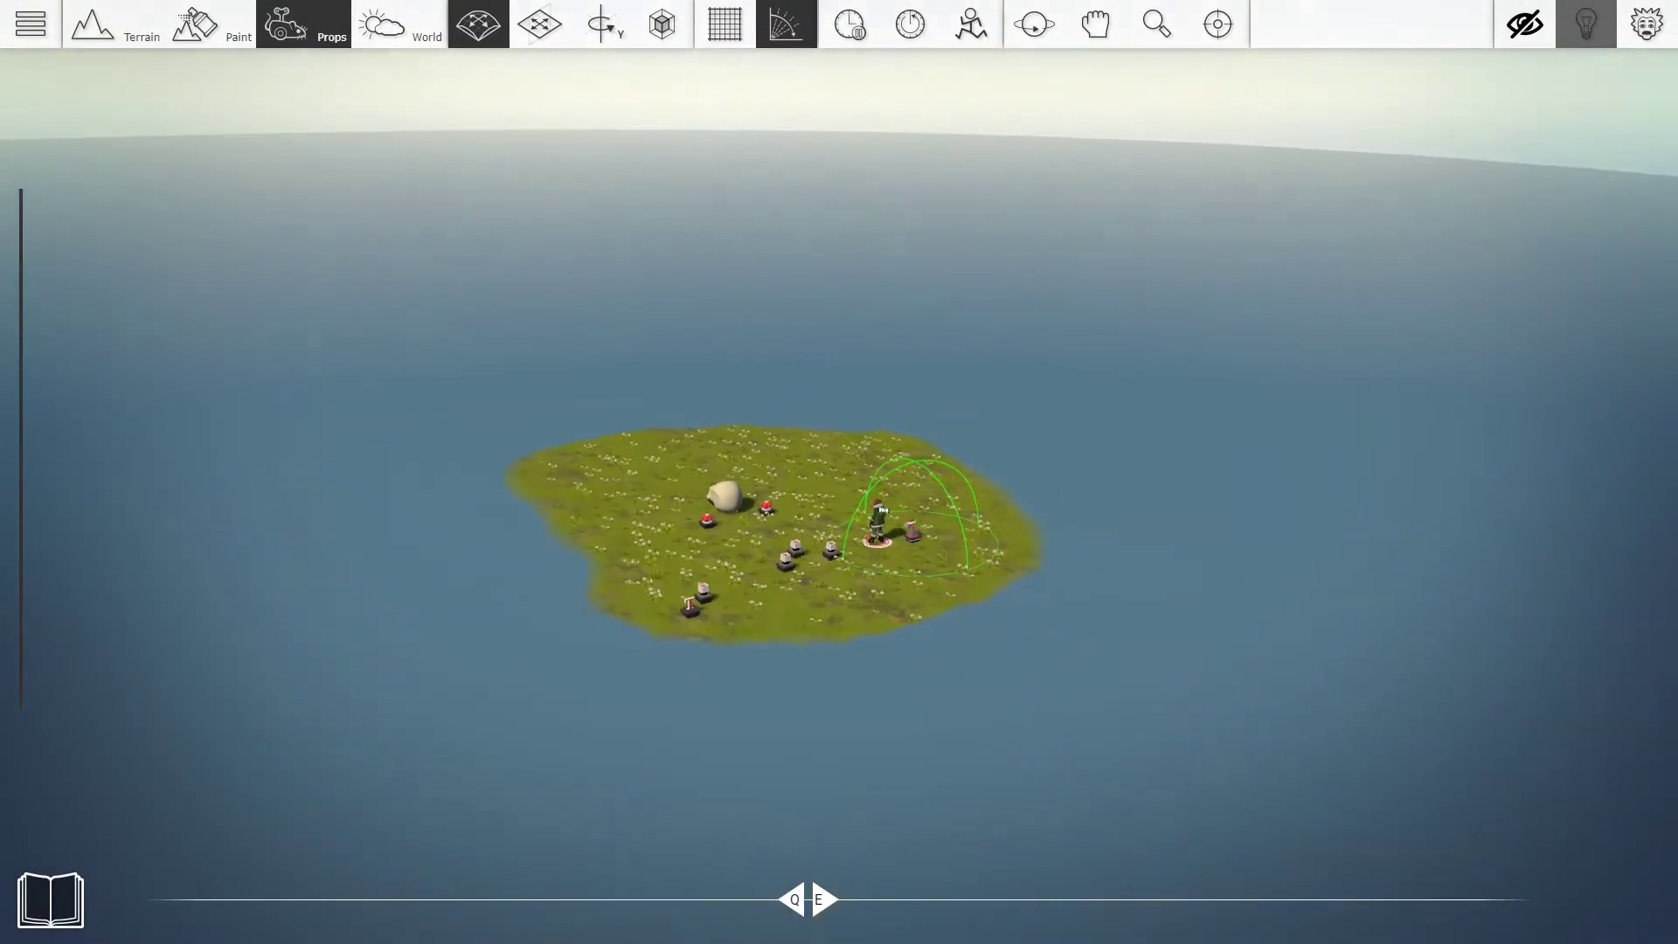
pyautogui.scroll(6, 1032, 682)
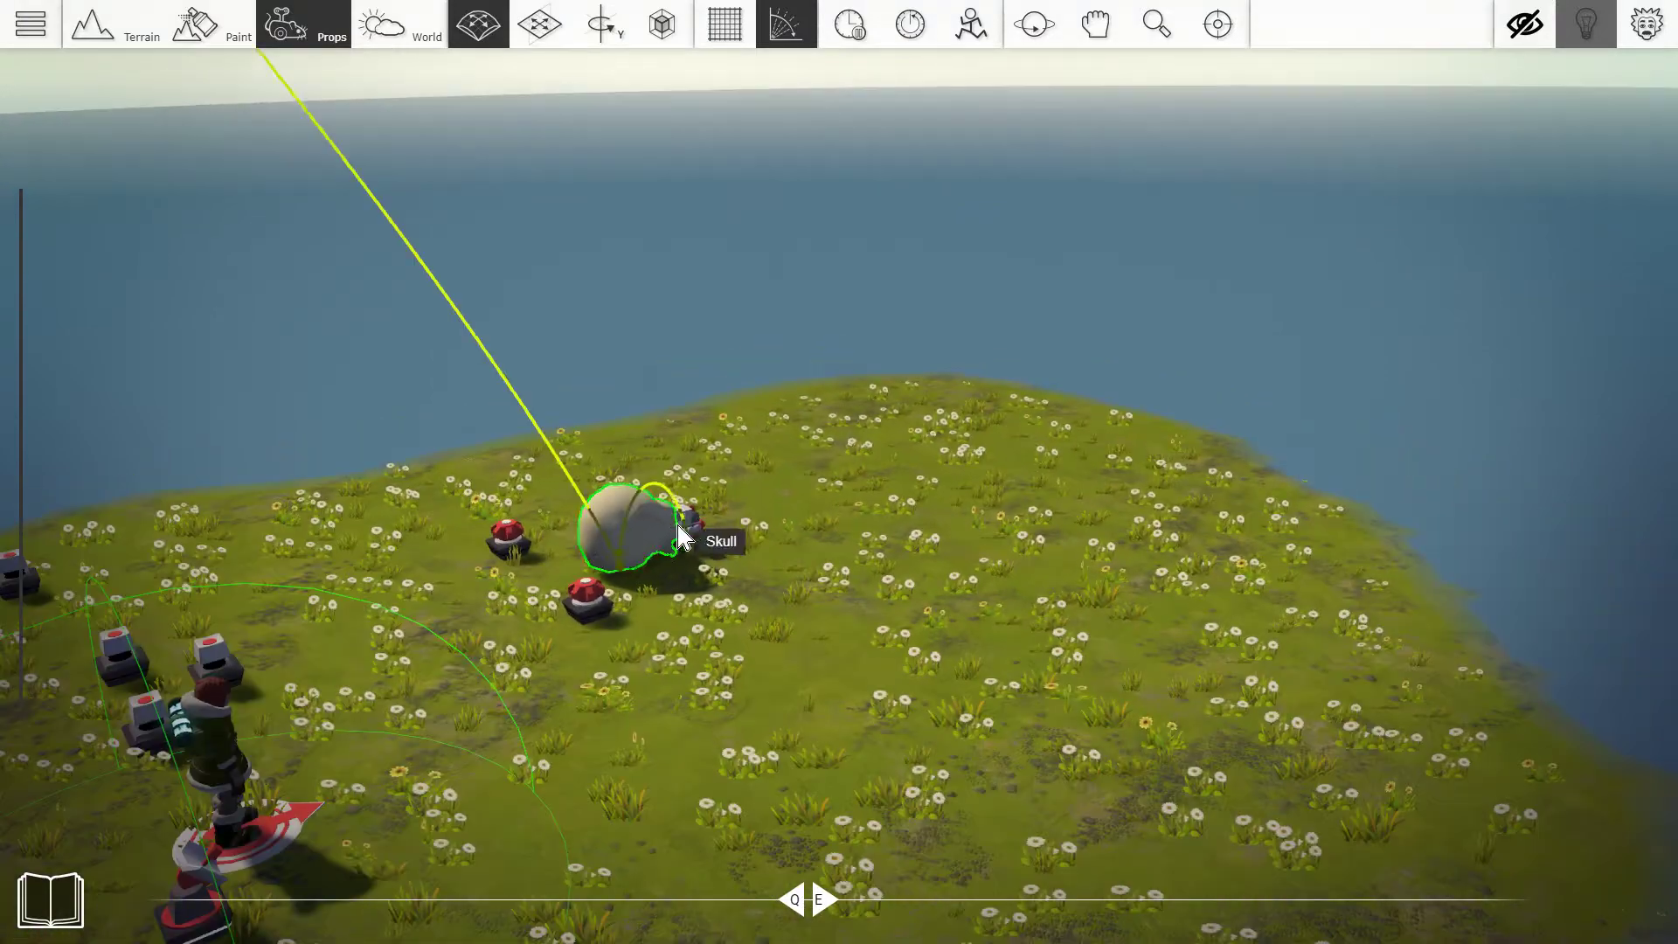
# - Inspect the skull, the Input Triggers and their link lines on the island from several angles and distances
pyautogui.scroll(-5, 698, 529)
pyautogui.moveTo(678, 524); pyautogui.dragTo(787, 533, button='right')
pyautogui.scroll(4, 787, 533)
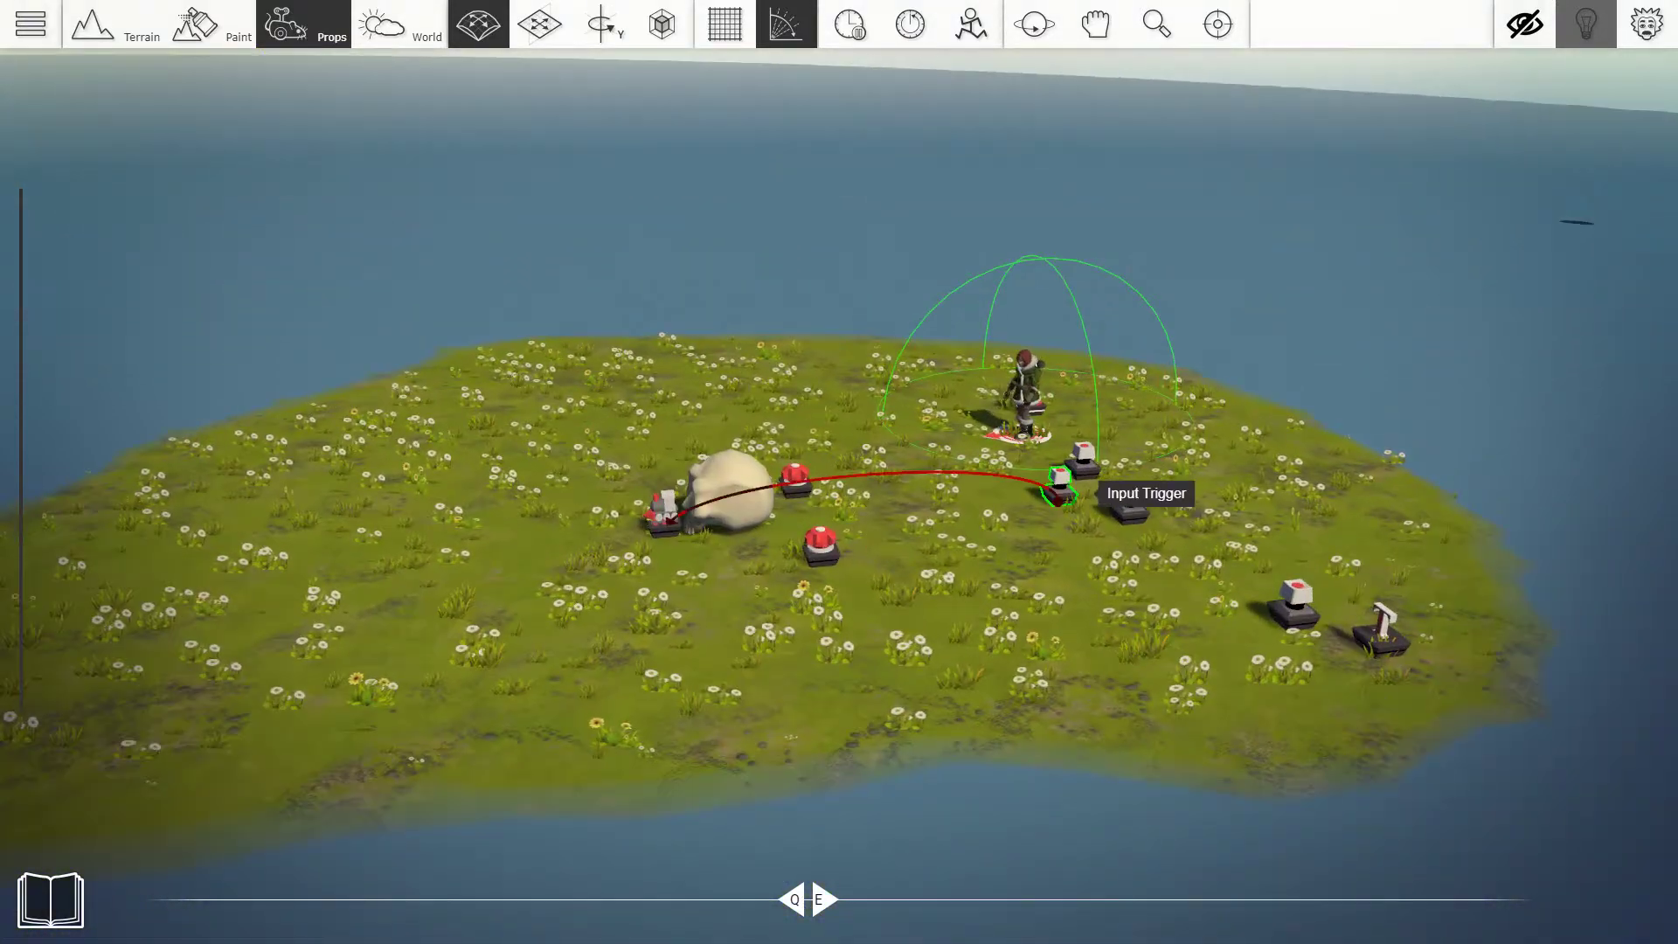
pyautogui.moveTo(1060, 487); pyautogui.dragTo(1066, 529, button='right')
pyautogui.scroll(-4, 1021, 604)
pyautogui.scroll(3, 1040, 542)
pyautogui.scroll(4, 1056, 563)
pyautogui.scroll(-5, 1056, 559)
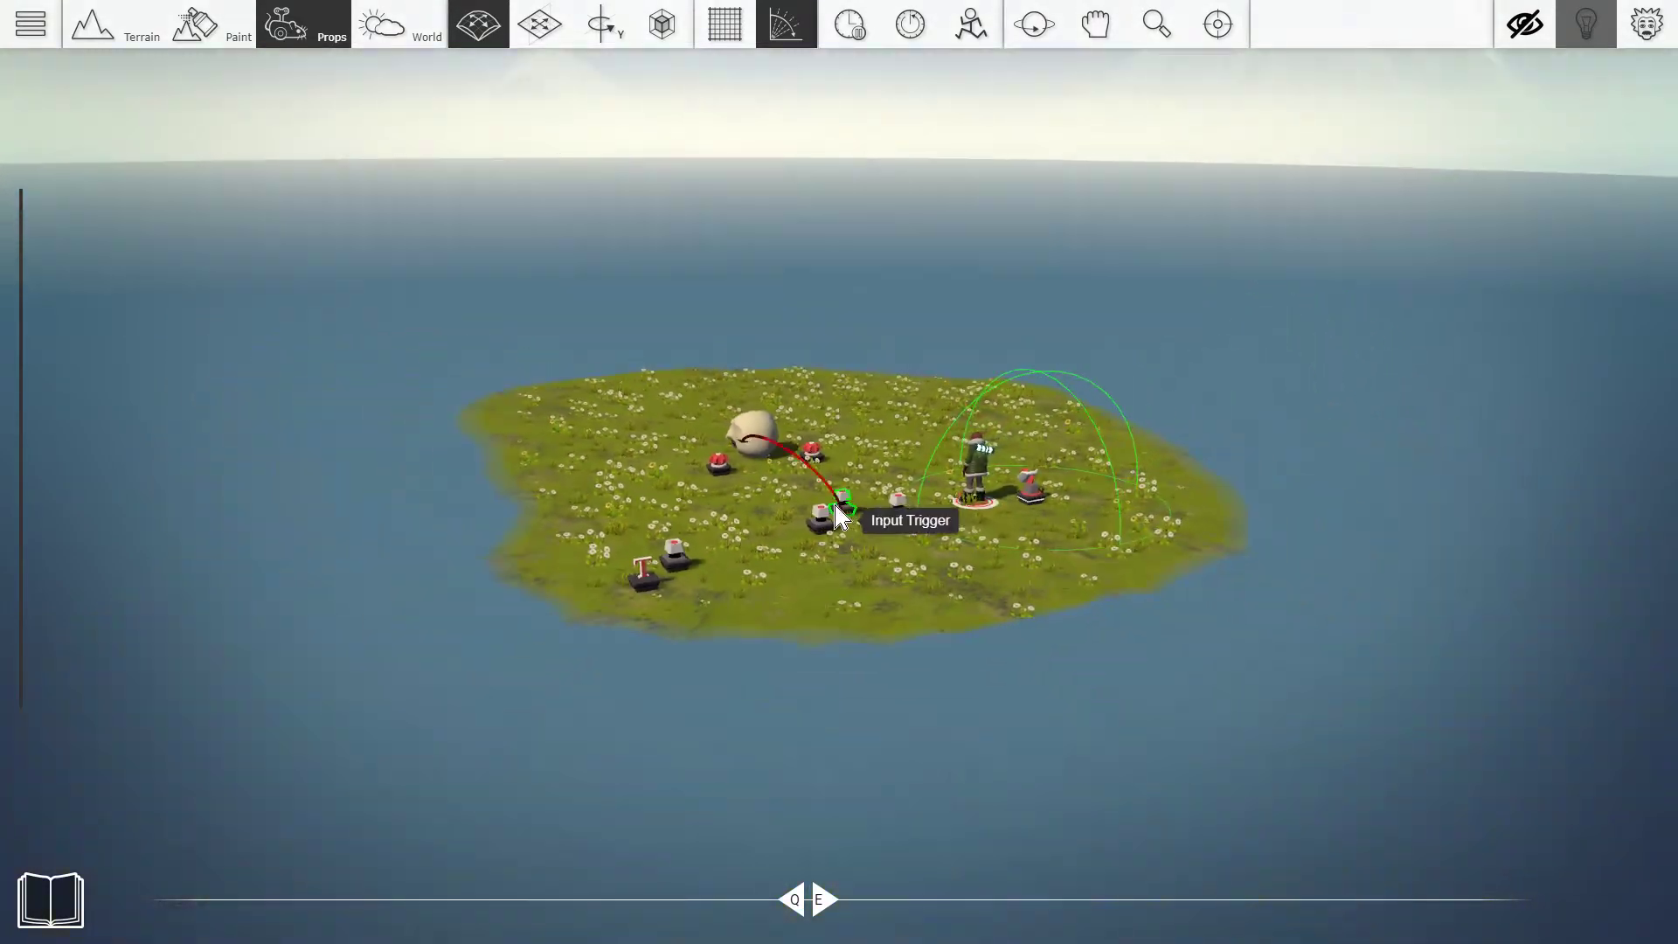
pyautogui.moveTo(836, 507); pyautogui.dragTo(843, 509, button='right')
pyautogui.scroll(-3, 944, 564)
pyautogui.scroll(1, 900, 555)
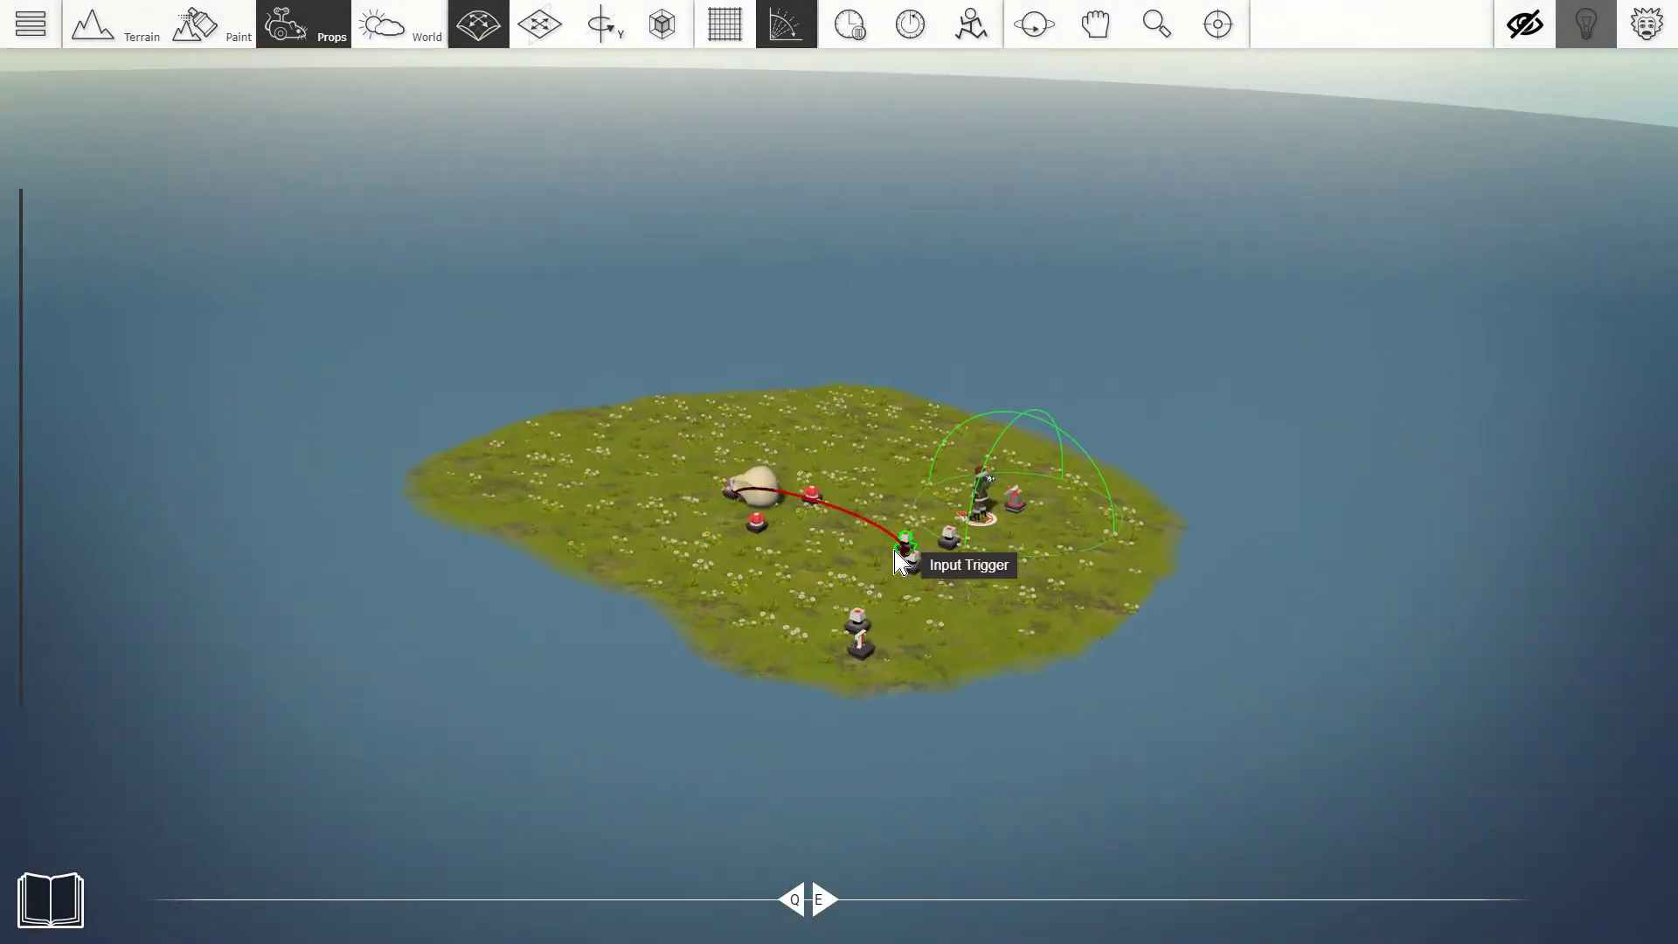
# - Play-test the level again, steering the skull off the island, across the water and back onto the grass
pyautogui.press('F5')
pyautogui.press('w')
pyautogui.press('d')
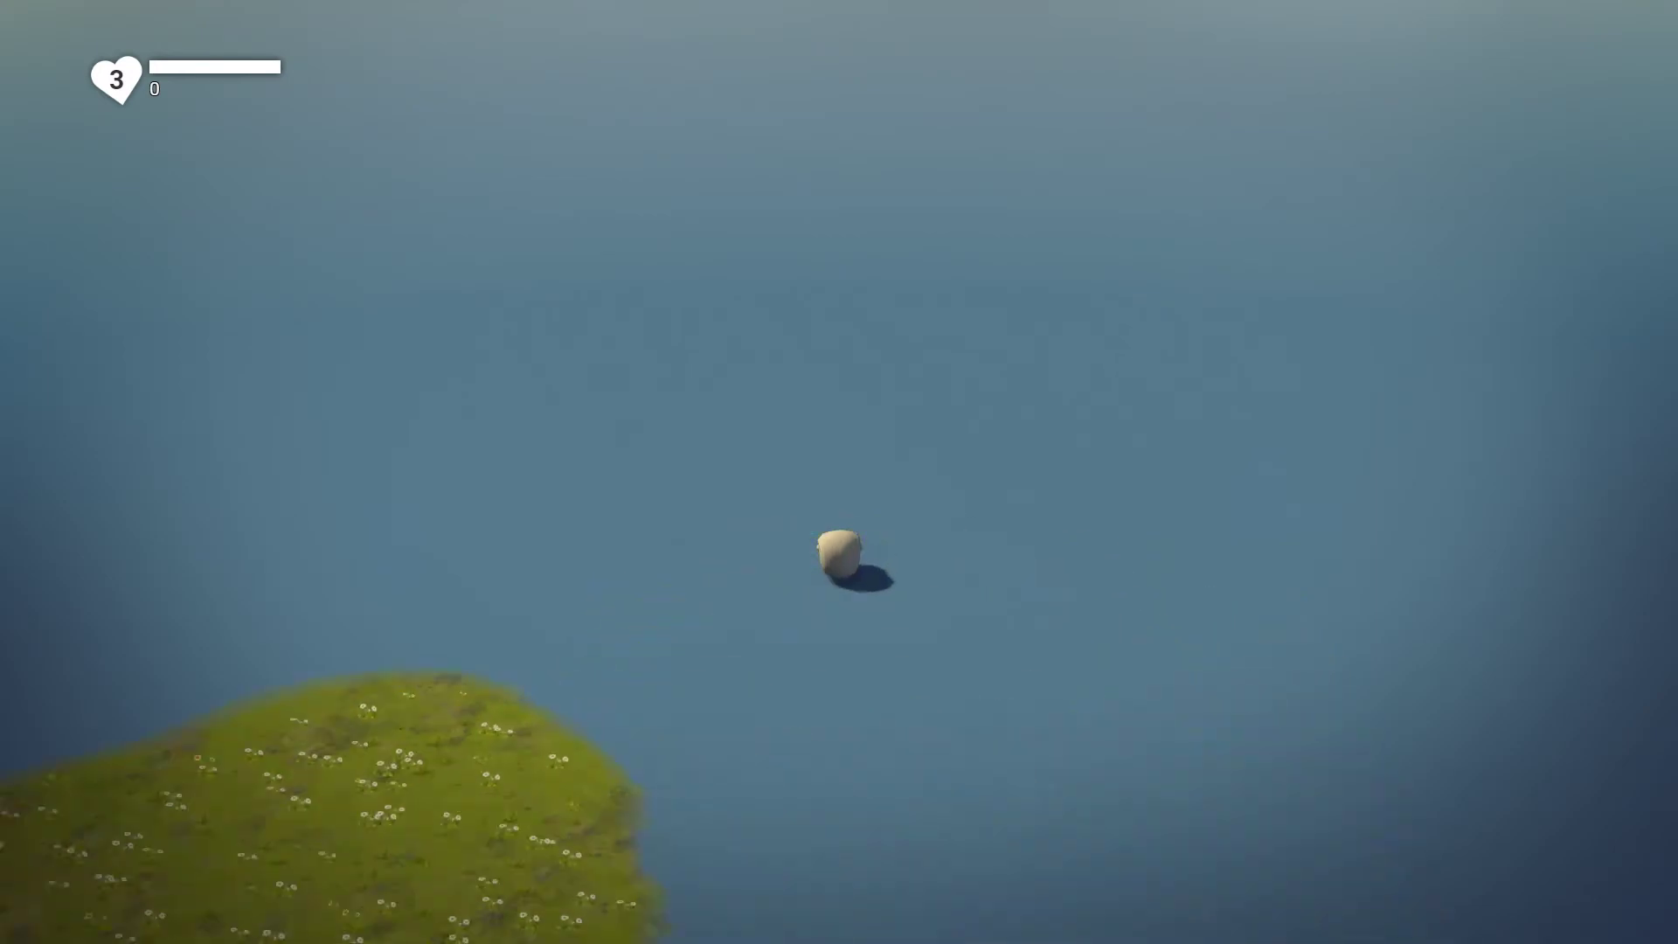
pyautogui.press('w')
pyautogui.press('a')
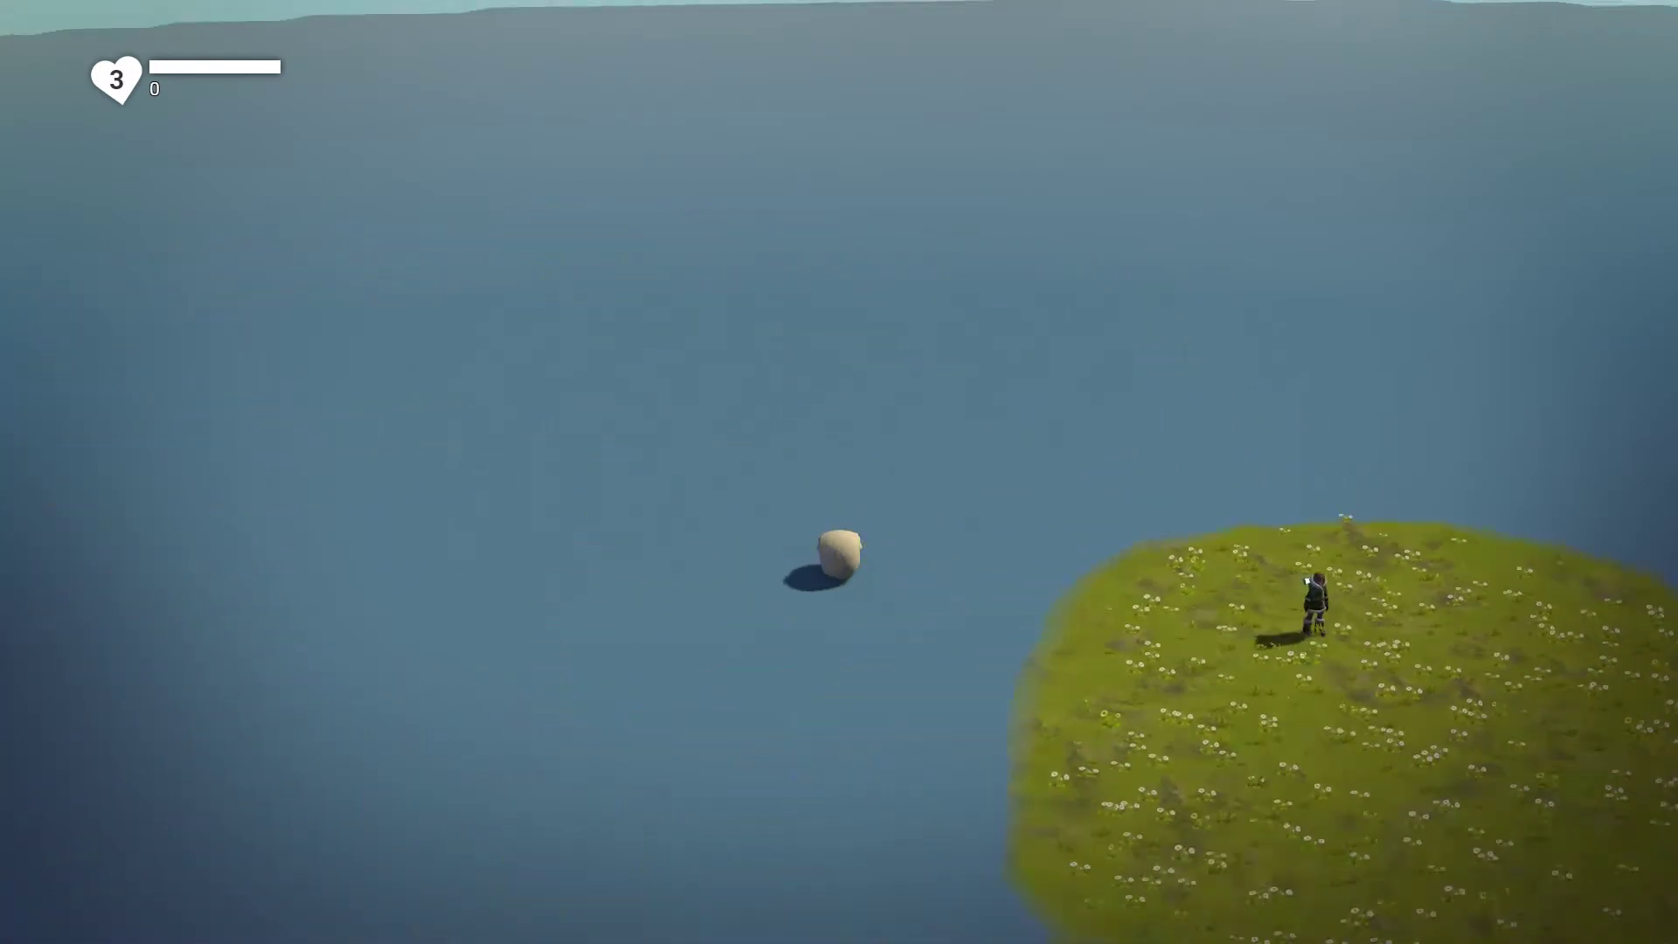
pyautogui.press('w')
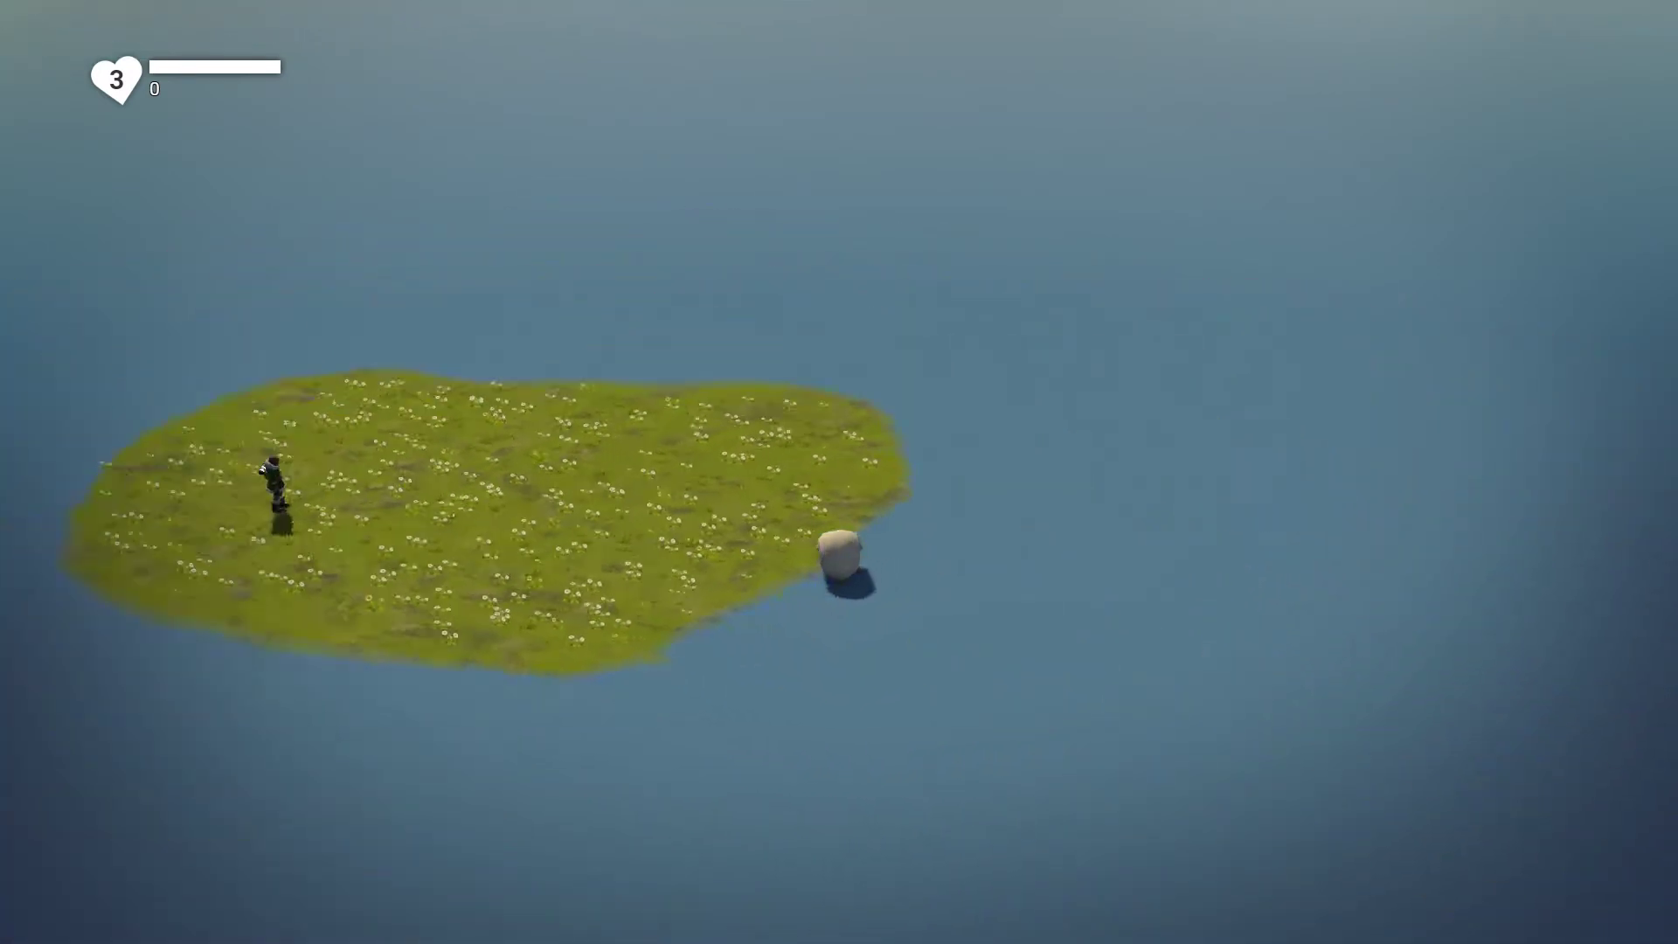
pyautogui.press('w')
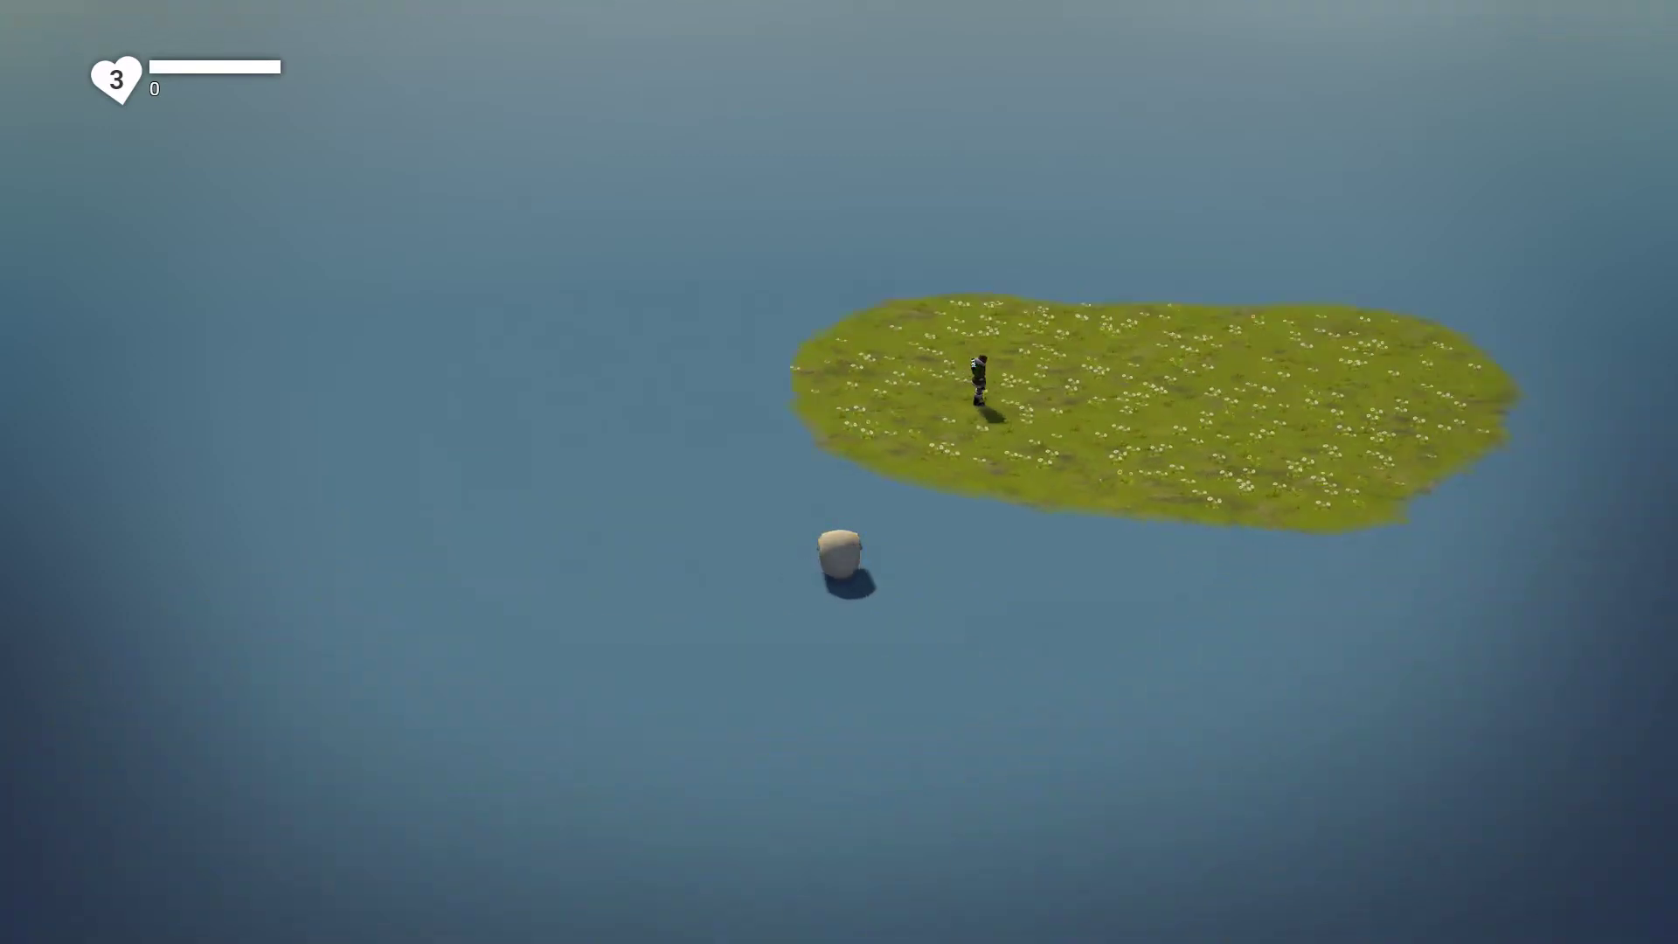
pyautogui.press('w')
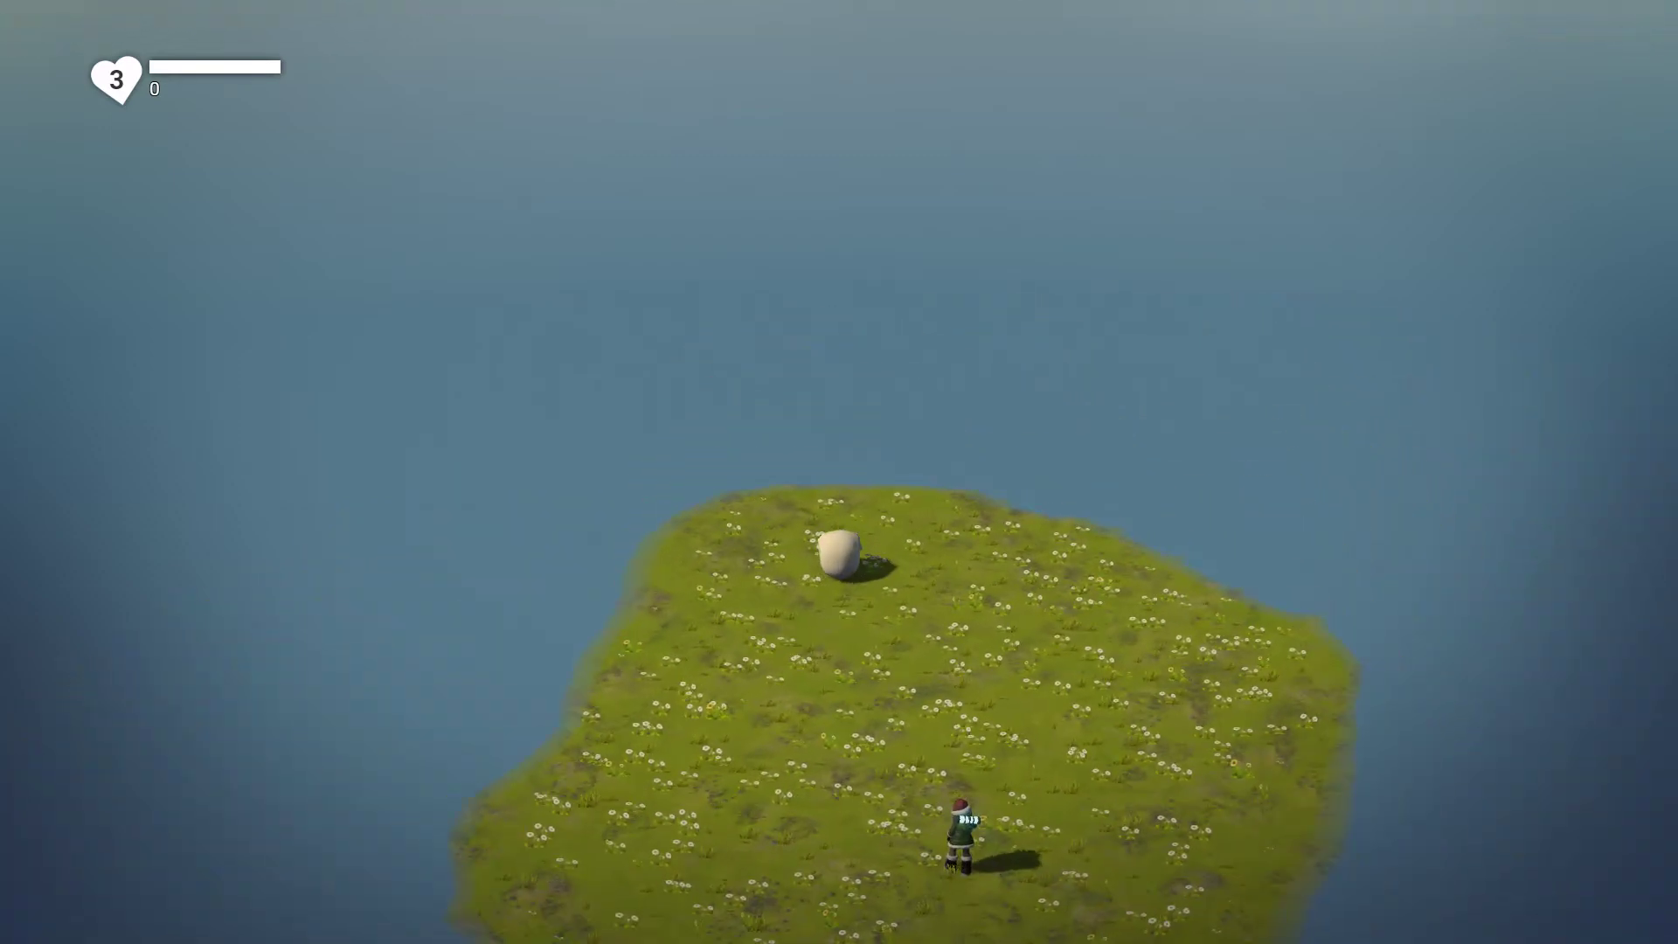